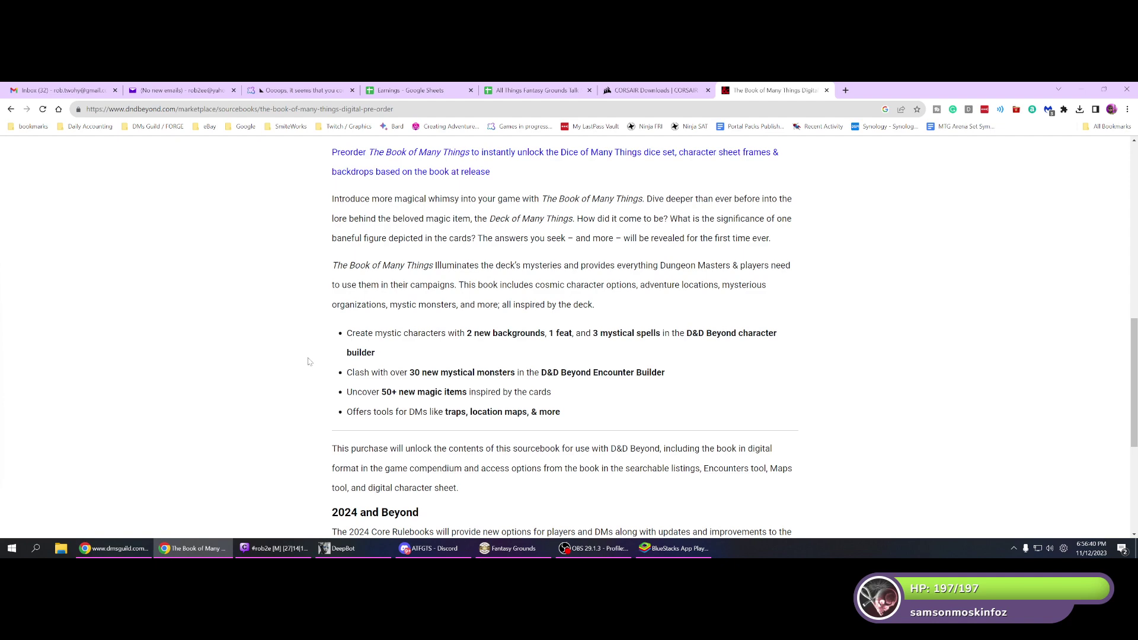
# Read the Book of Many Things pre-order page, covering its content list and purchase options.
pyautogui.scroll(-1, 308, 362)
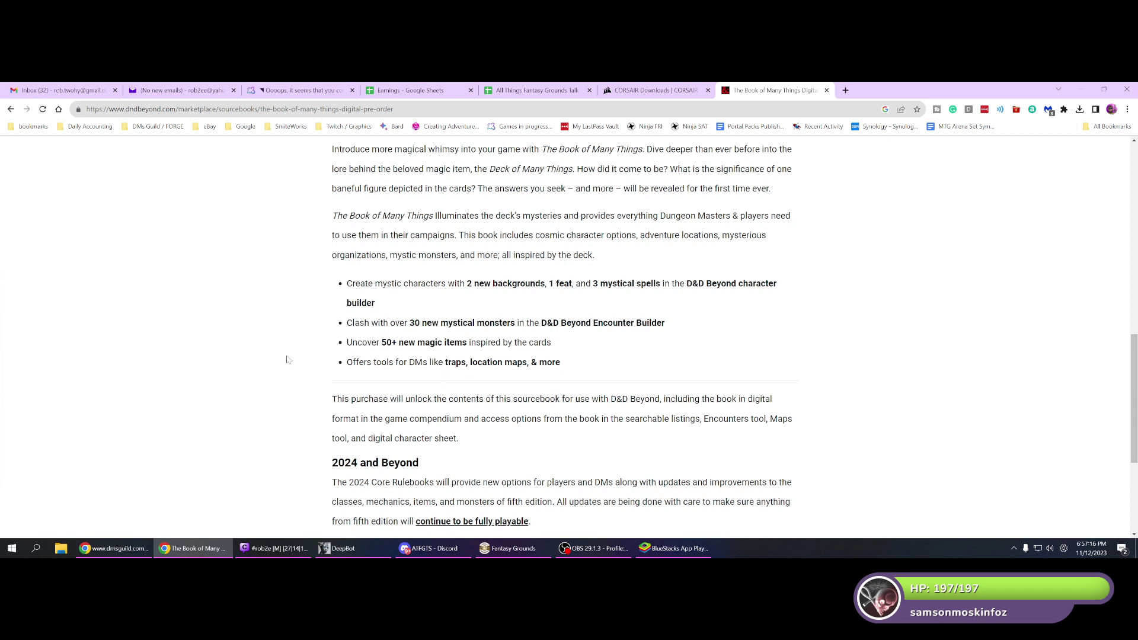
pyautogui.scroll(-1, 290, 356)
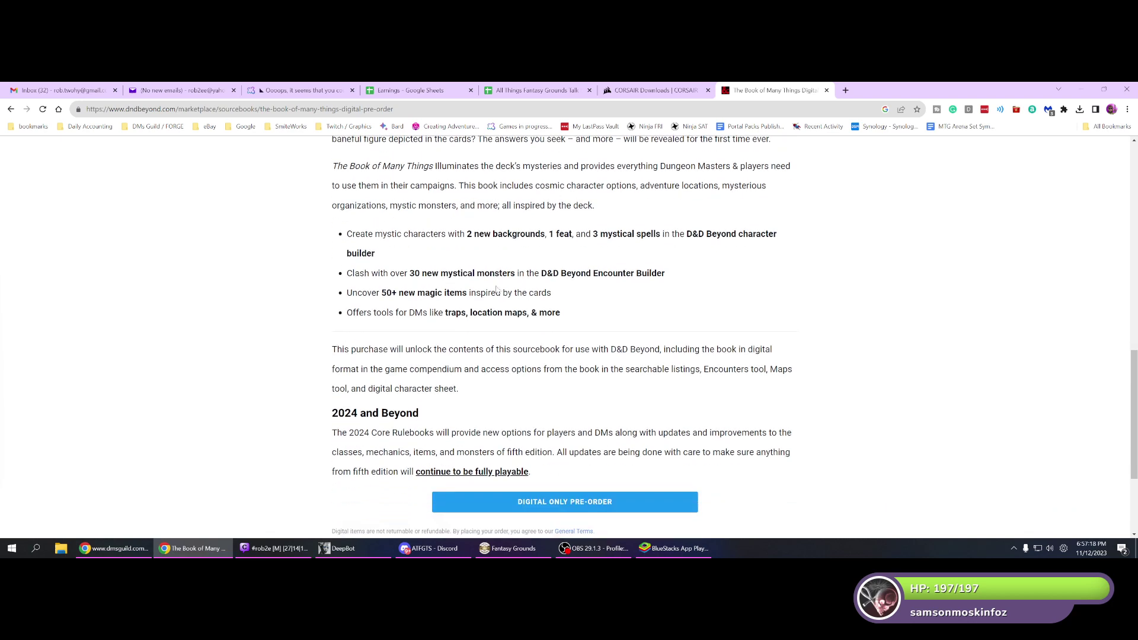
pyautogui.scroll(2, 806, 311)
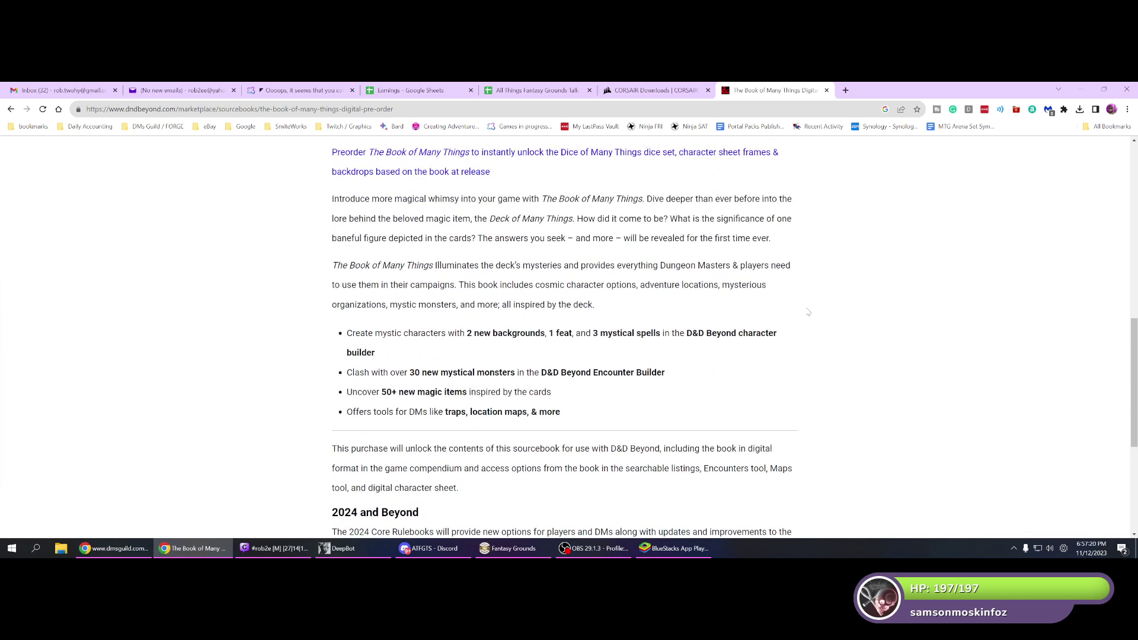
pyautogui.scroll(5, 808, 311)
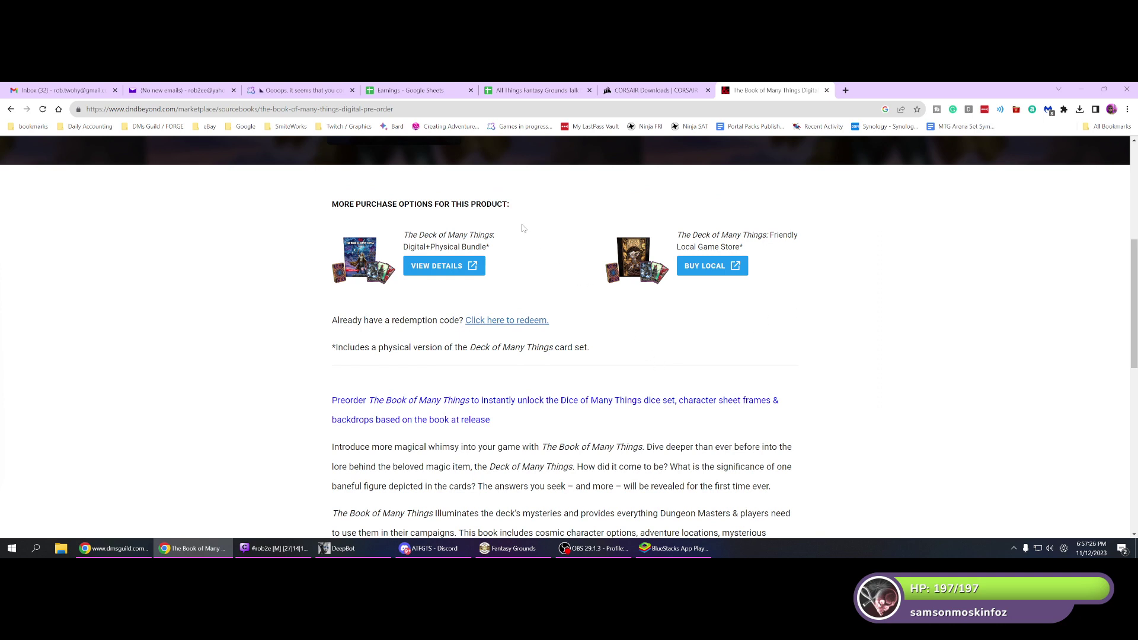
# Switch to the DMs Guild Daily Accounting spreadsheet by moving its window onto this screen and maximizing it.
pyautogui.click(402, 92)
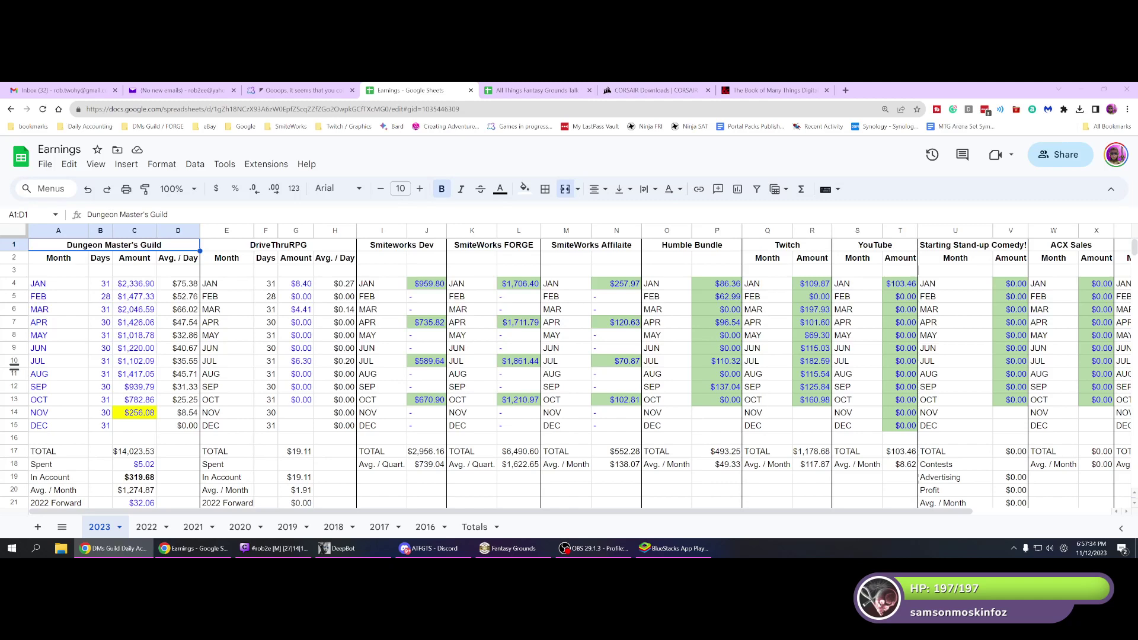
pyautogui.moveTo(385, 179); pyautogui.dragTo(880, 216)
pyautogui.moveTo(982, 226); pyautogui.dragTo(982, 227)
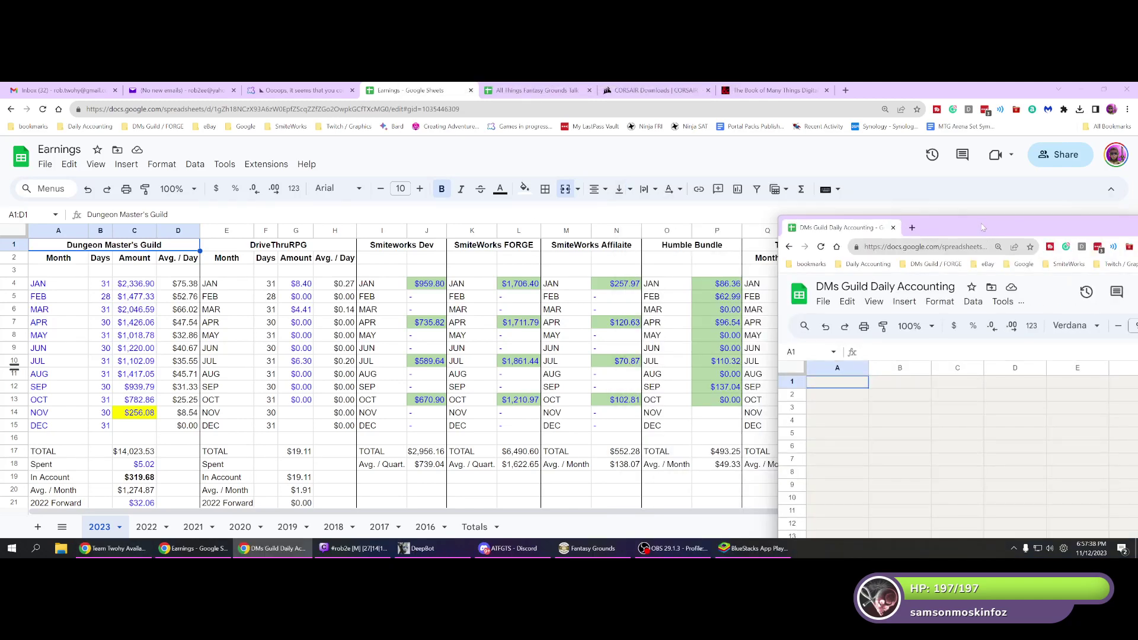
pyautogui.doubleClick(982, 227)
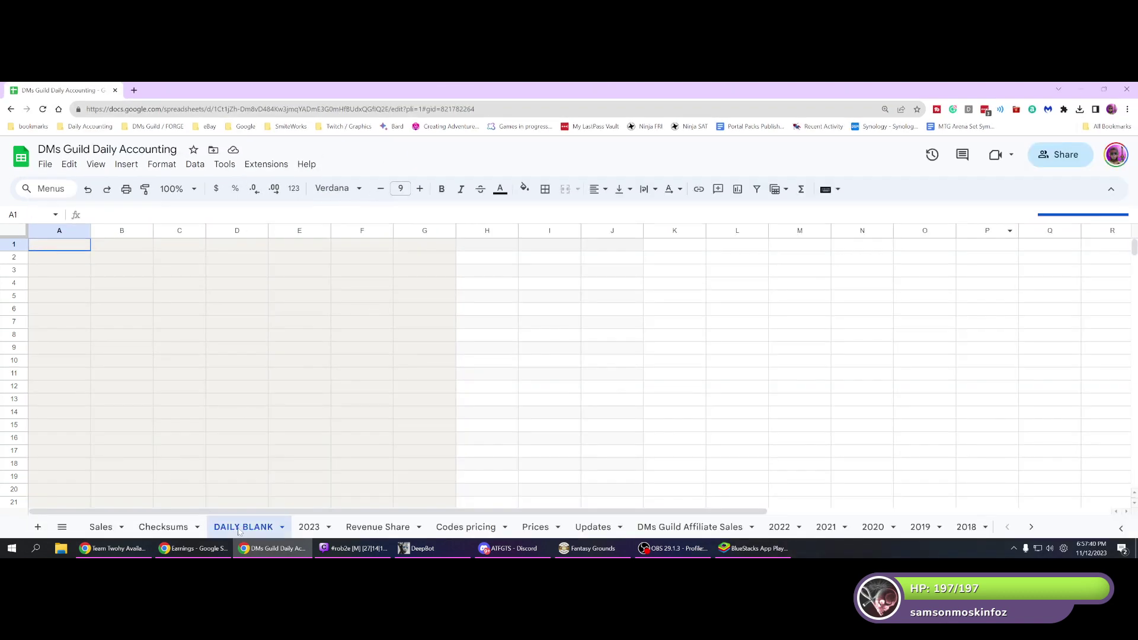
# Open the Updates sheet and select the Phandelver and Below: The Shattered Obelisk title cell.
pyautogui.click(592, 527)
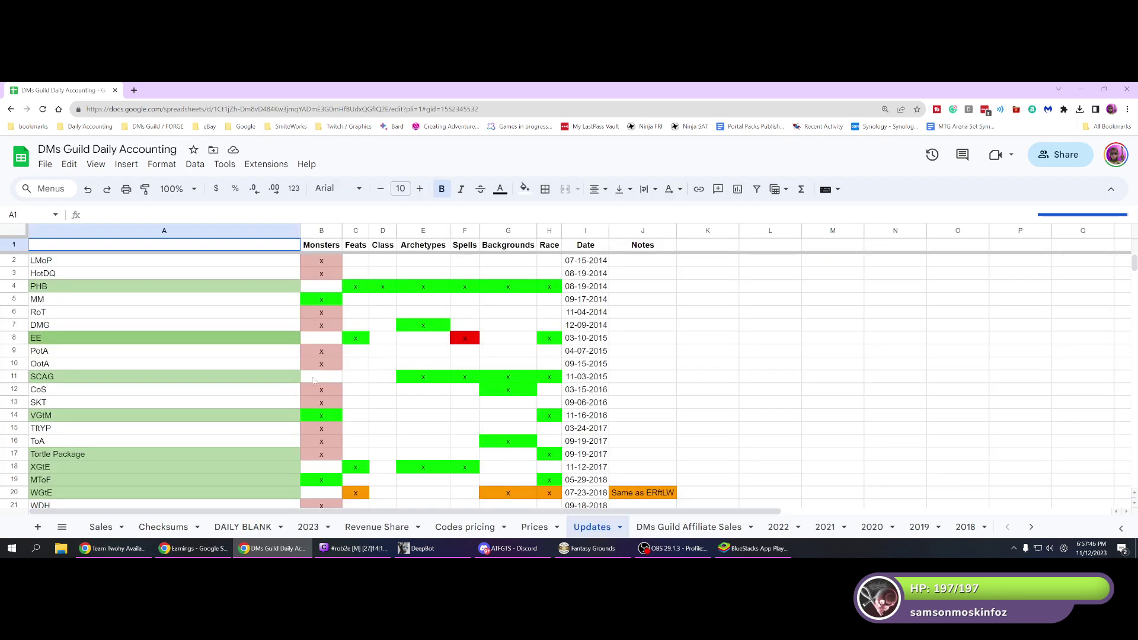
pyautogui.scroll(-10, 314, 380)
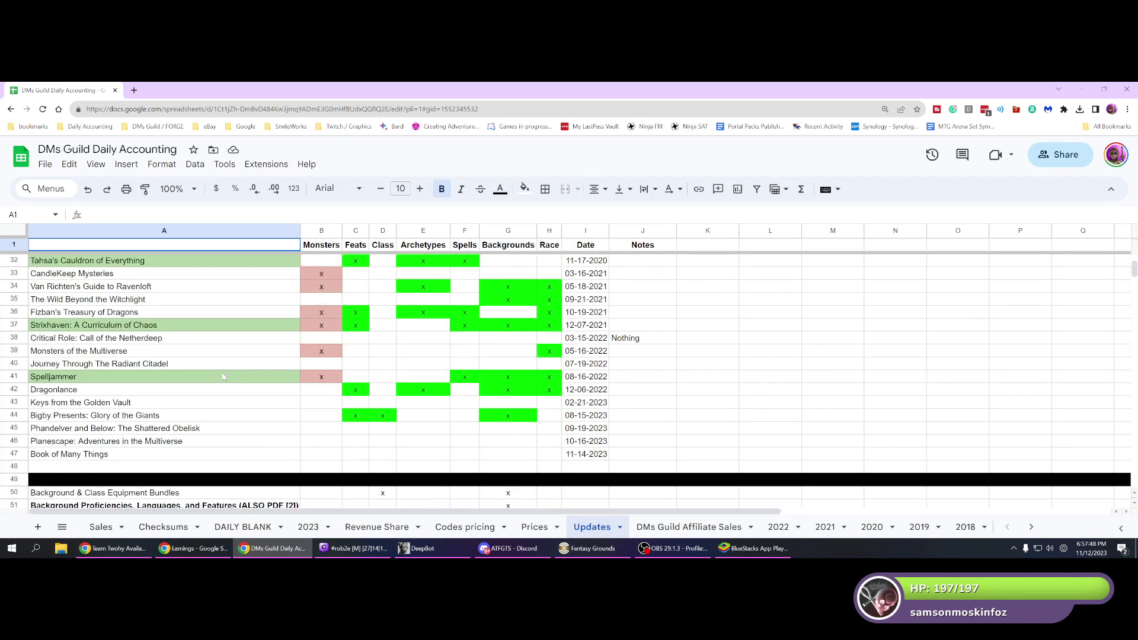
pyautogui.scroll(-2, 222, 377)
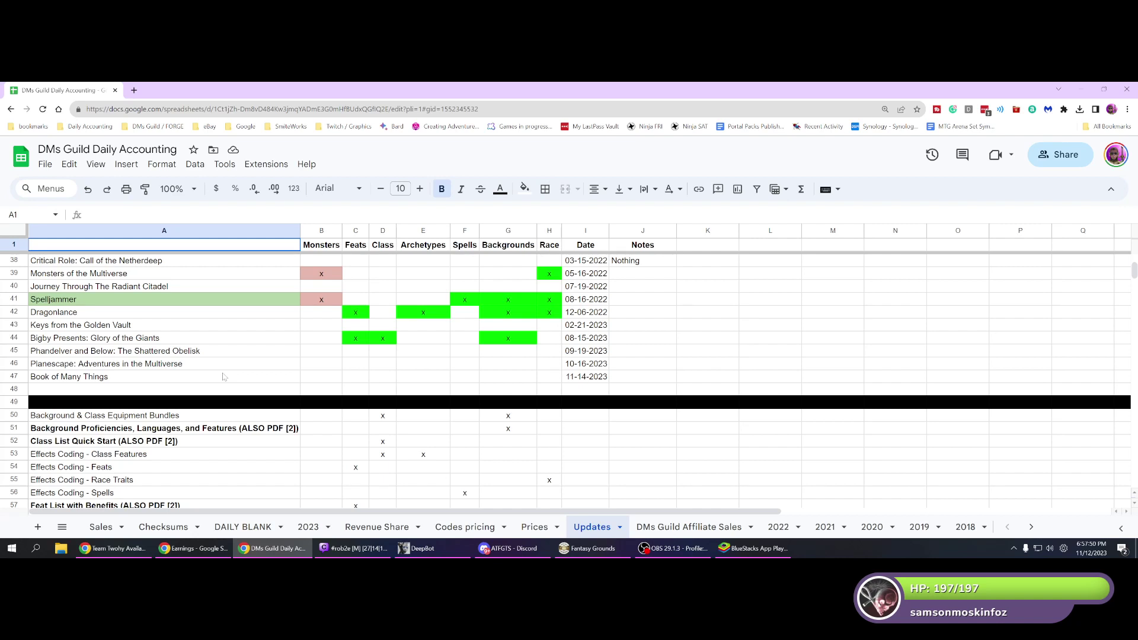
pyautogui.click(193, 367)
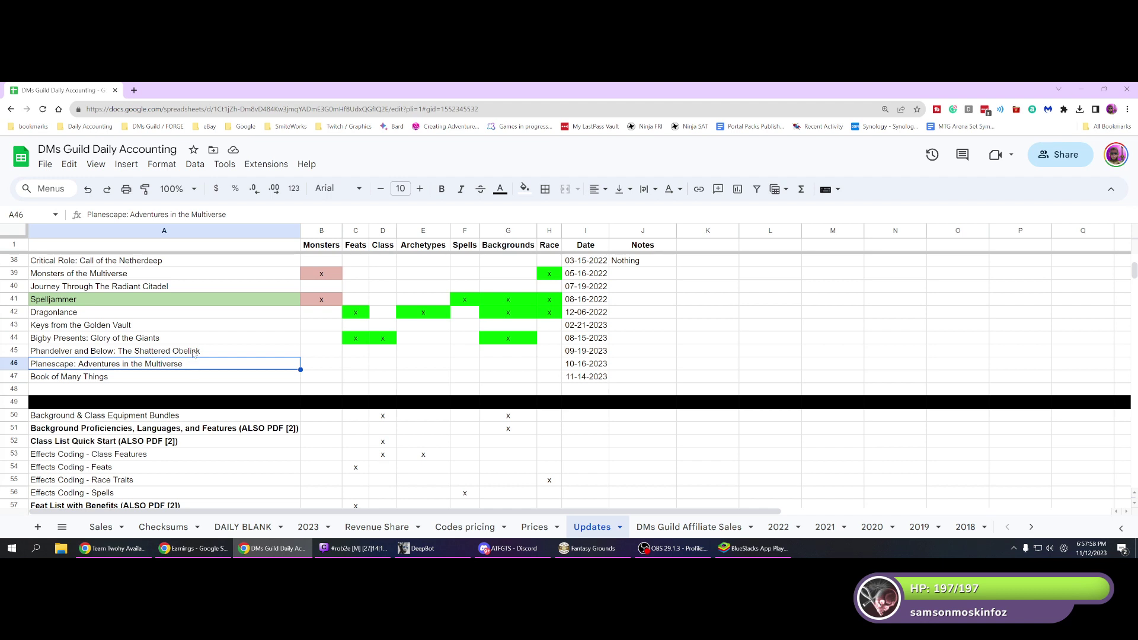
pyautogui.click(195, 354)
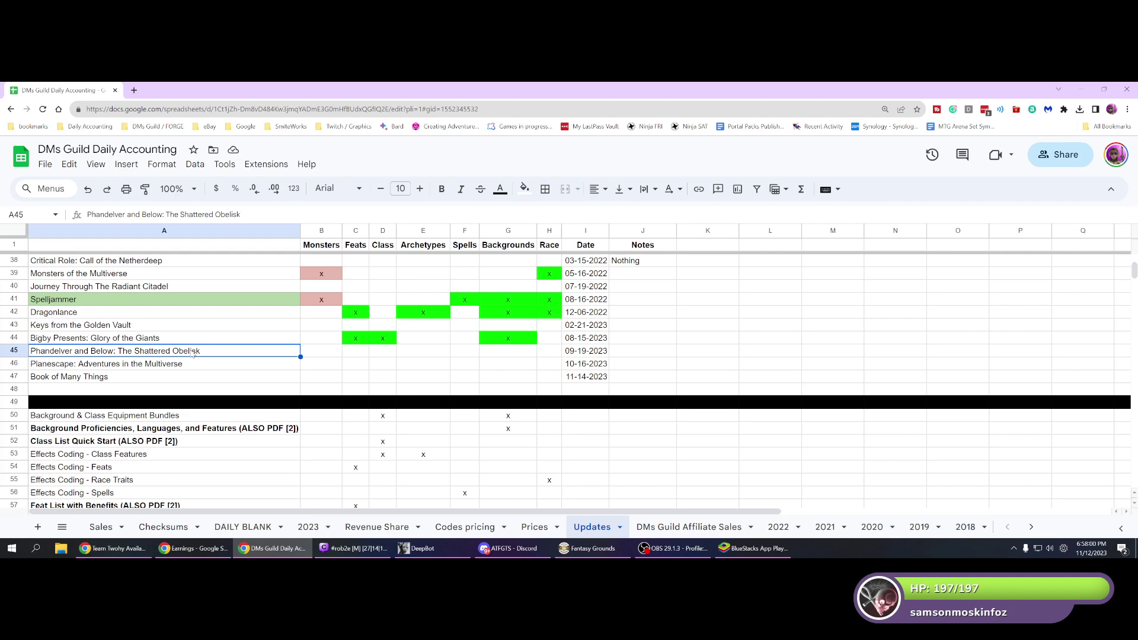
# Switch to Fantasy Grounds and close the Spells list, the character sheet and the Combat Tracker.
pyautogui.click(613, 551)
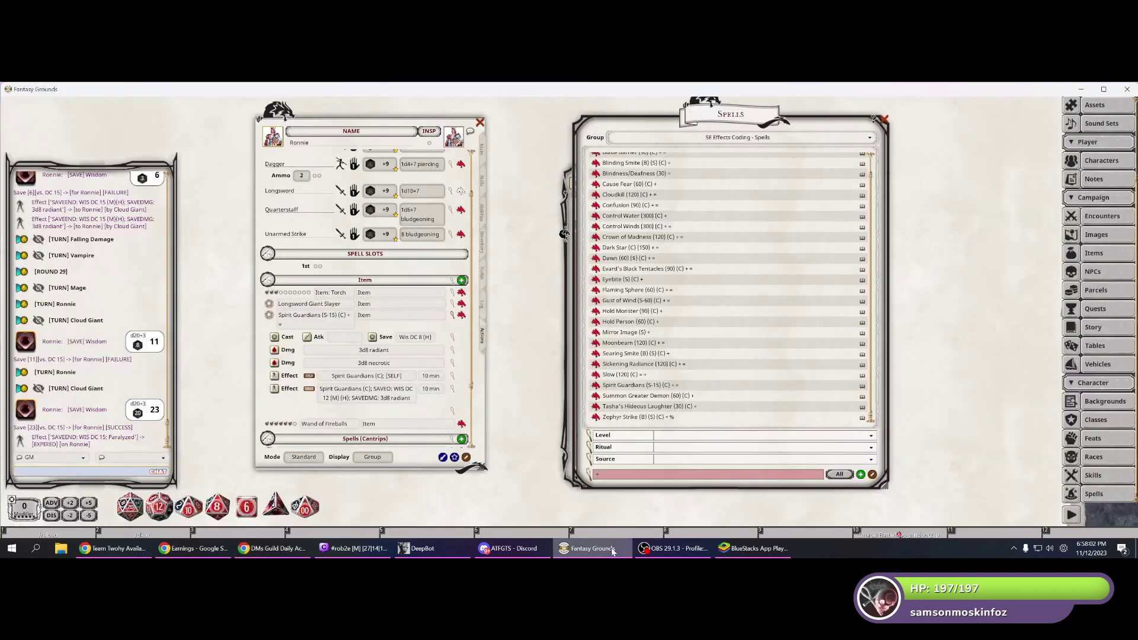
pyautogui.click(885, 119)
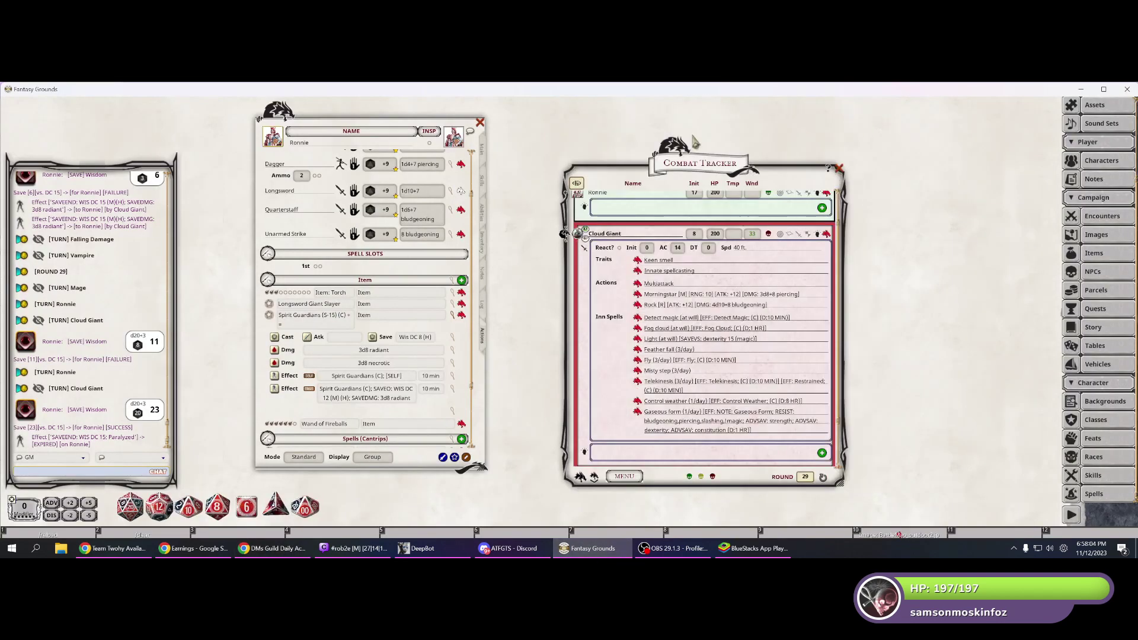
pyautogui.click(480, 123)
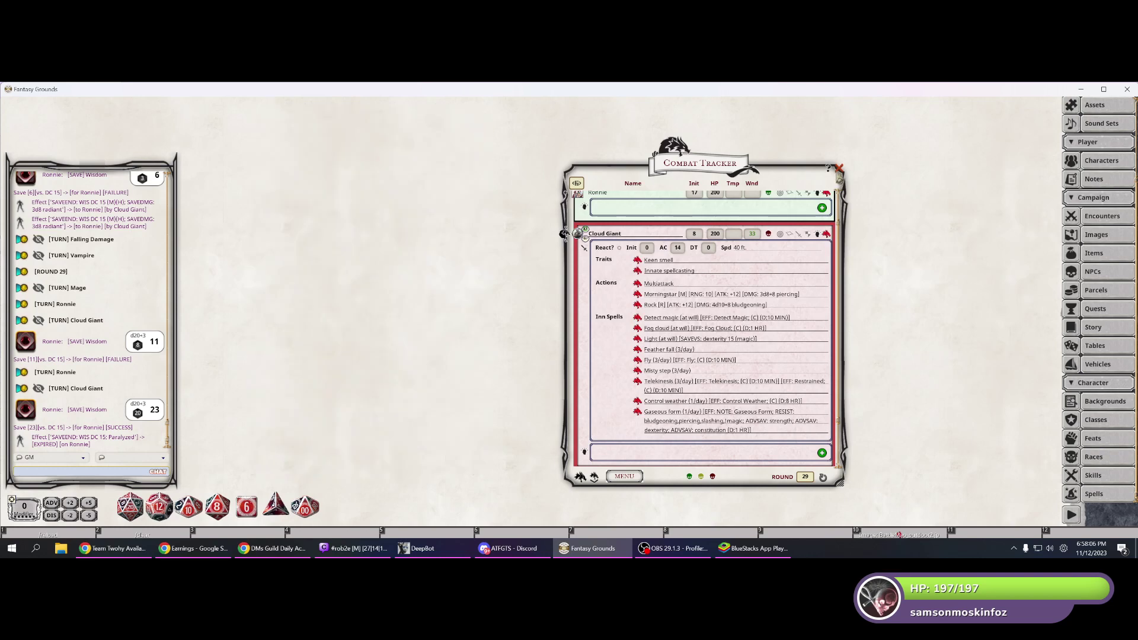
pyautogui.click(840, 169)
# Open the module activation list and search it by name for "phandelver".
pyautogui.scroll(2, 1120, 252)
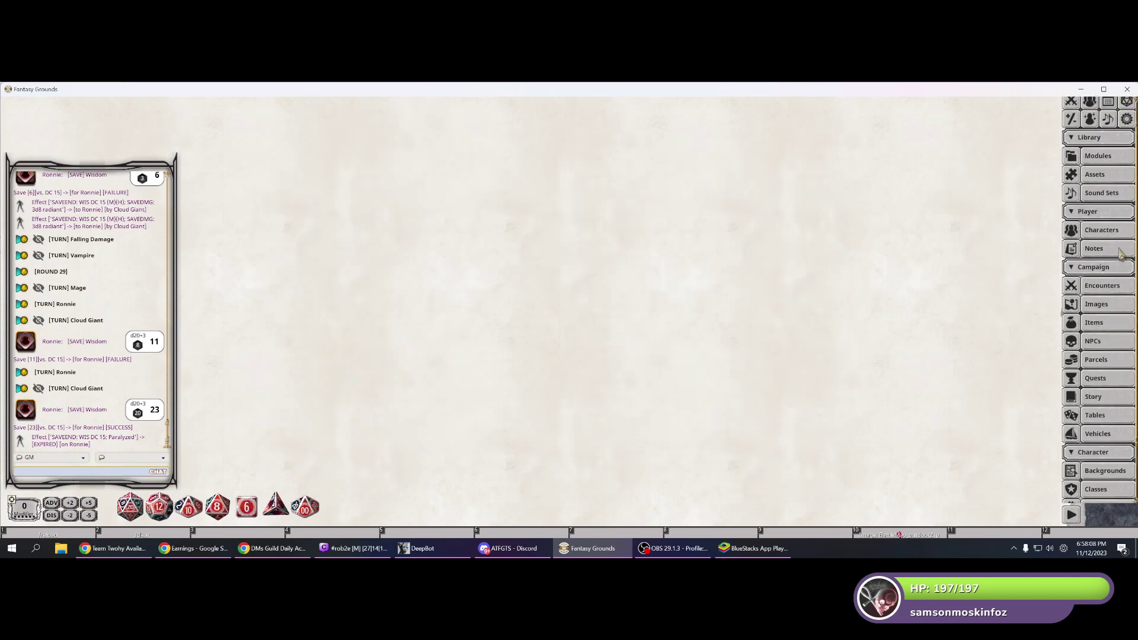
pyautogui.scroll(1, 1120, 249)
pyautogui.click(1117, 180)
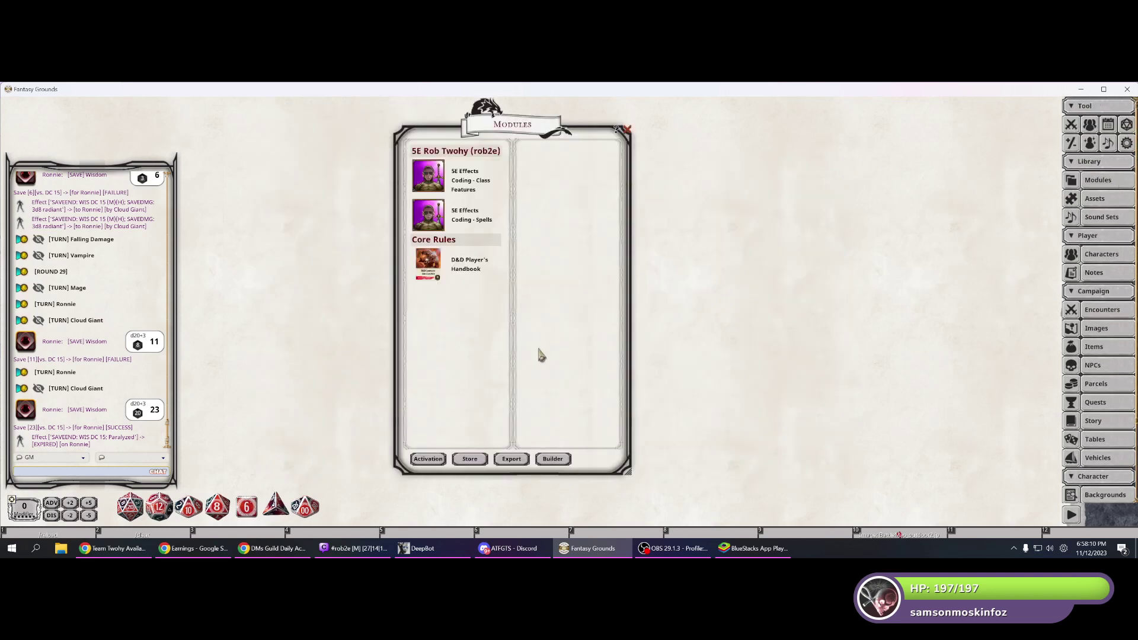
pyautogui.click(426, 460)
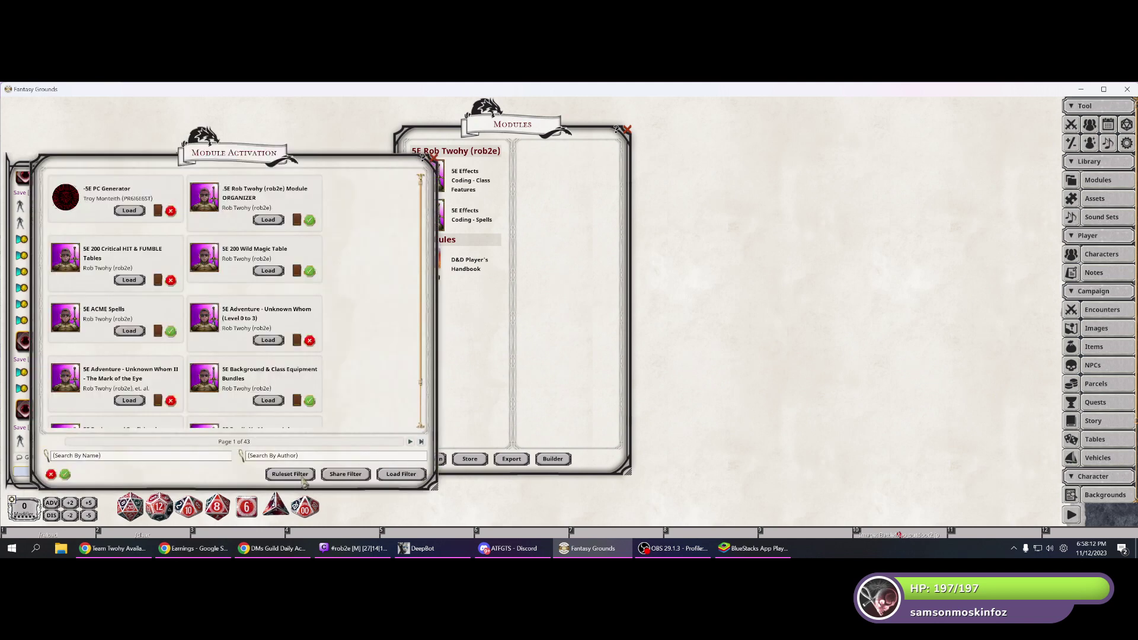
pyautogui.click(149, 457)
pyautogui.write('phandelver')
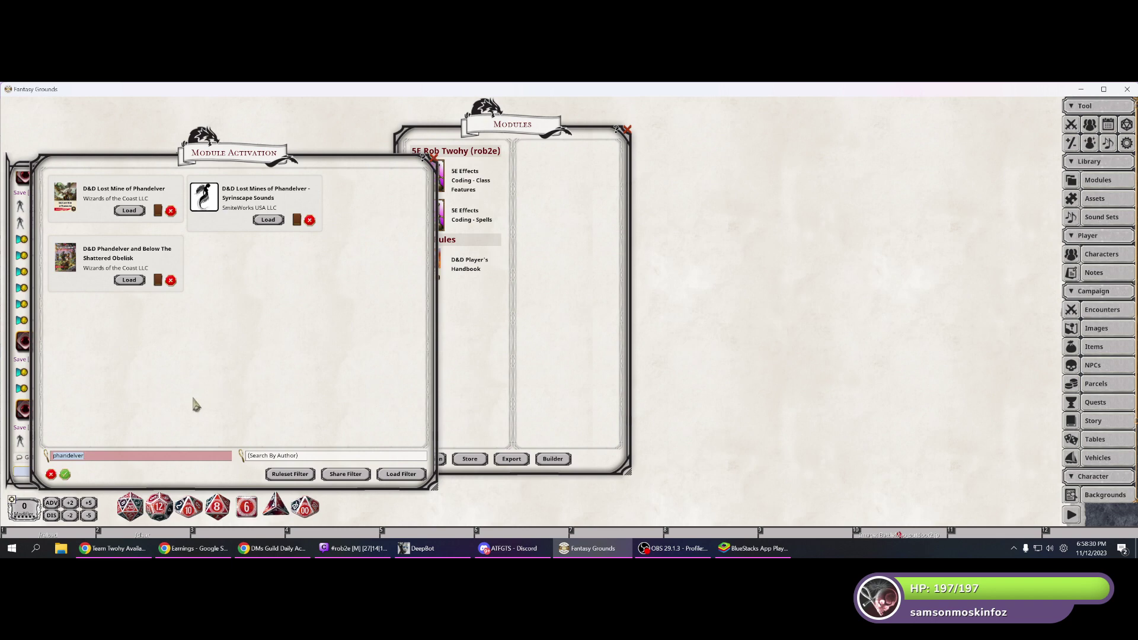
# Search the modules for "plane", load D&D Planescape Sigil and the Outlands - Players, and display its record types.
pyautogui.write('planscape')
pyautogui.press('Return')
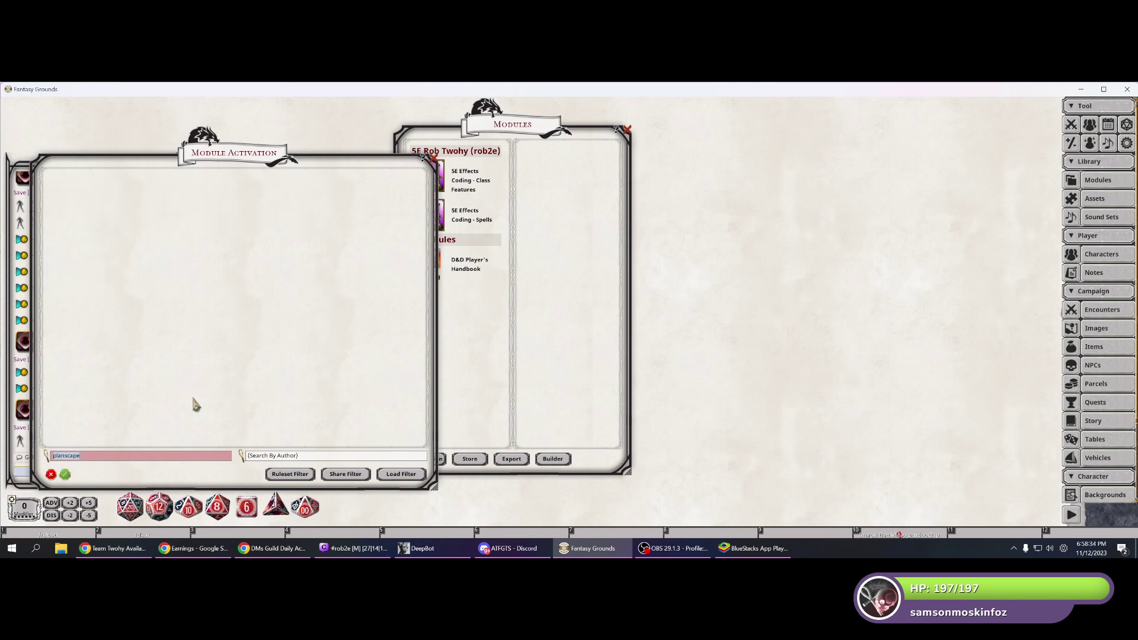
pyautogui.write('plane')
pyautogui.press('Return')
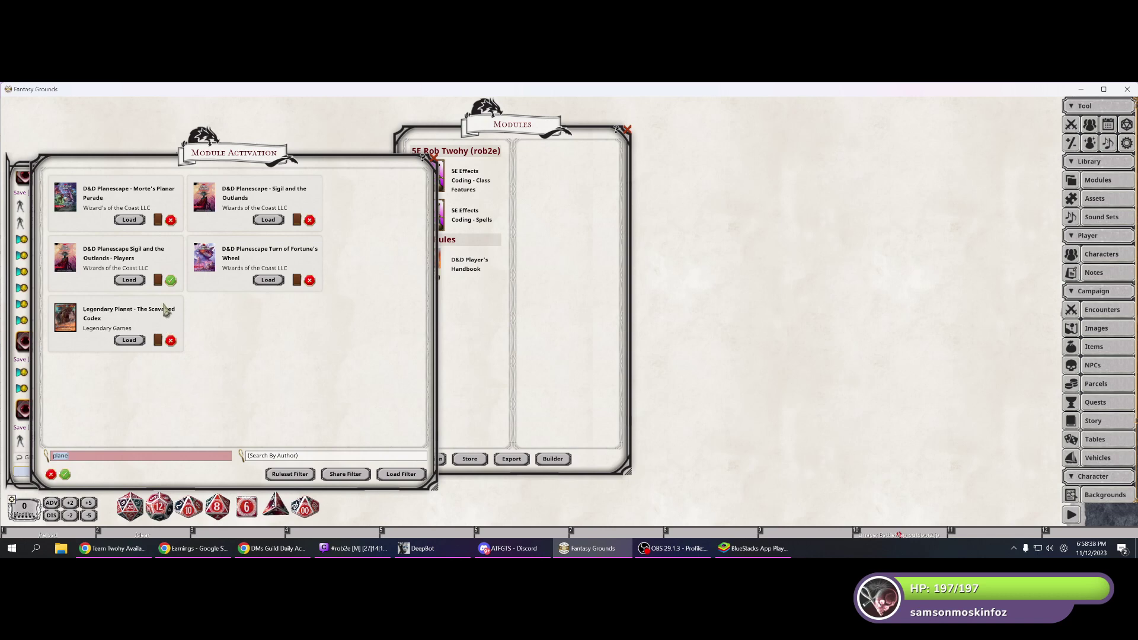
pyautogui.click(134, 283)
pyautogui.click(468, 324)
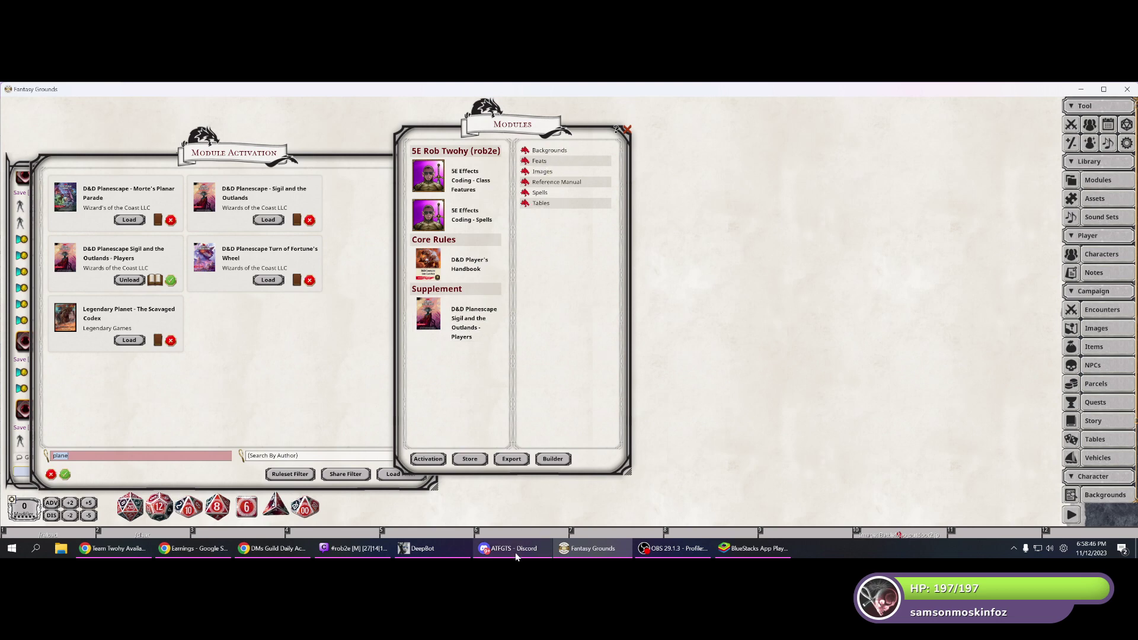
# Switch back to the DMs Guild Daily Accounting spreadsheet and mark Feats, Spells and Backgrounds with x in the Planescape: Adventures in the Multiverse row.
pyautogui.click(273, 549)
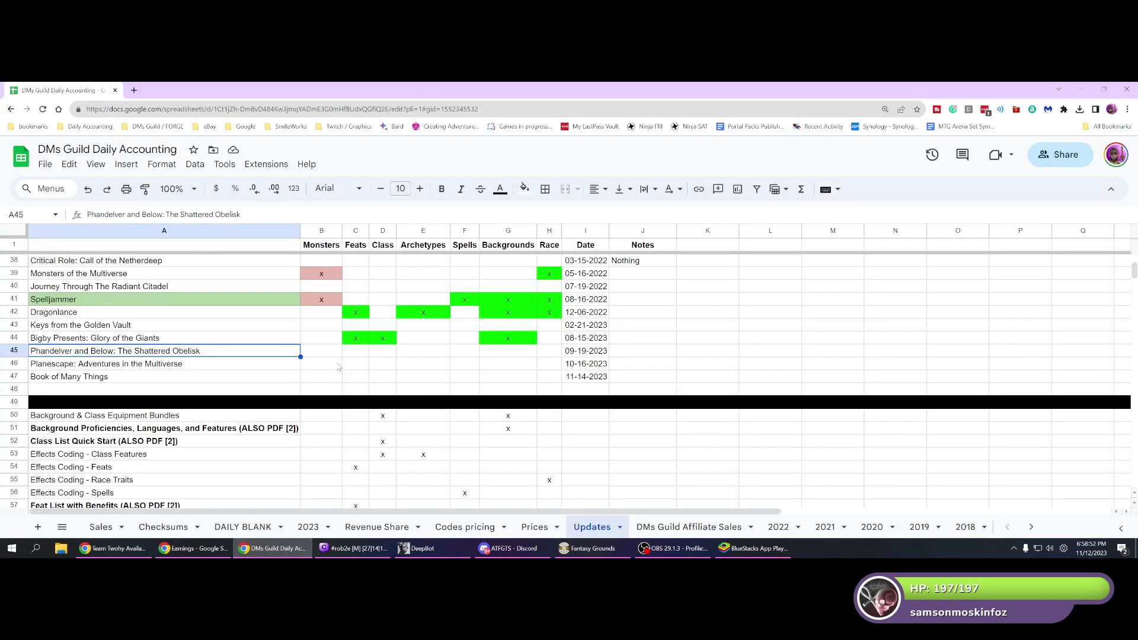
pyautogui.click(355, 369)
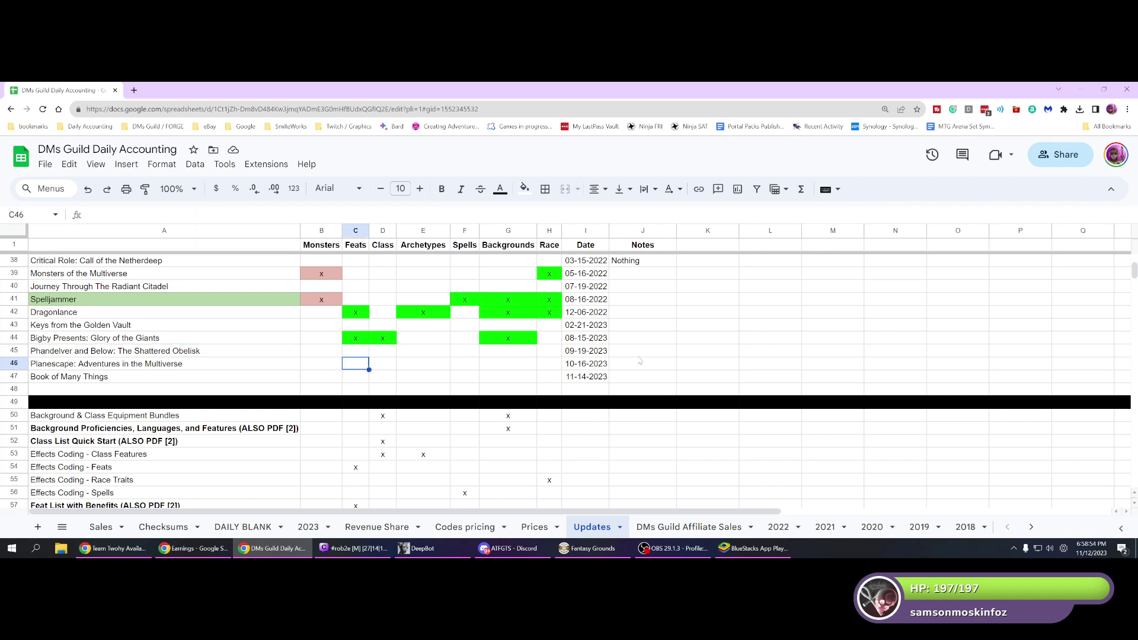
pyautogui.write('x')
pyautogui.press('Tab')
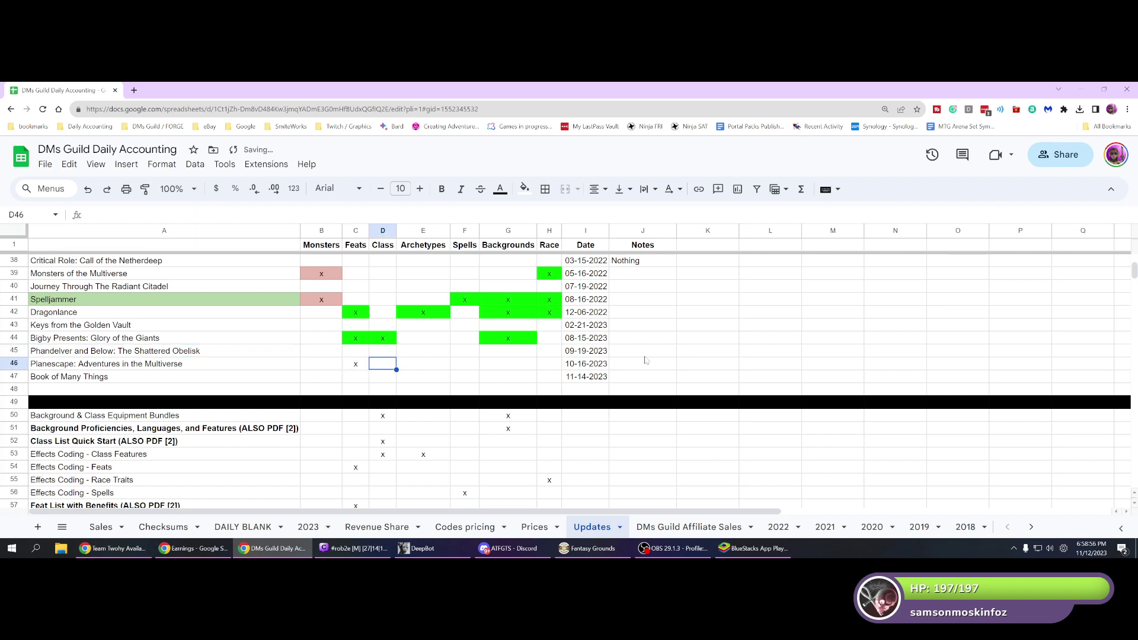
pyautogui.press('Tab')
pyautogui.press('Tab')
pyautogui.press('Tab')
pyautogui.hotkey('shift', 'Tab')
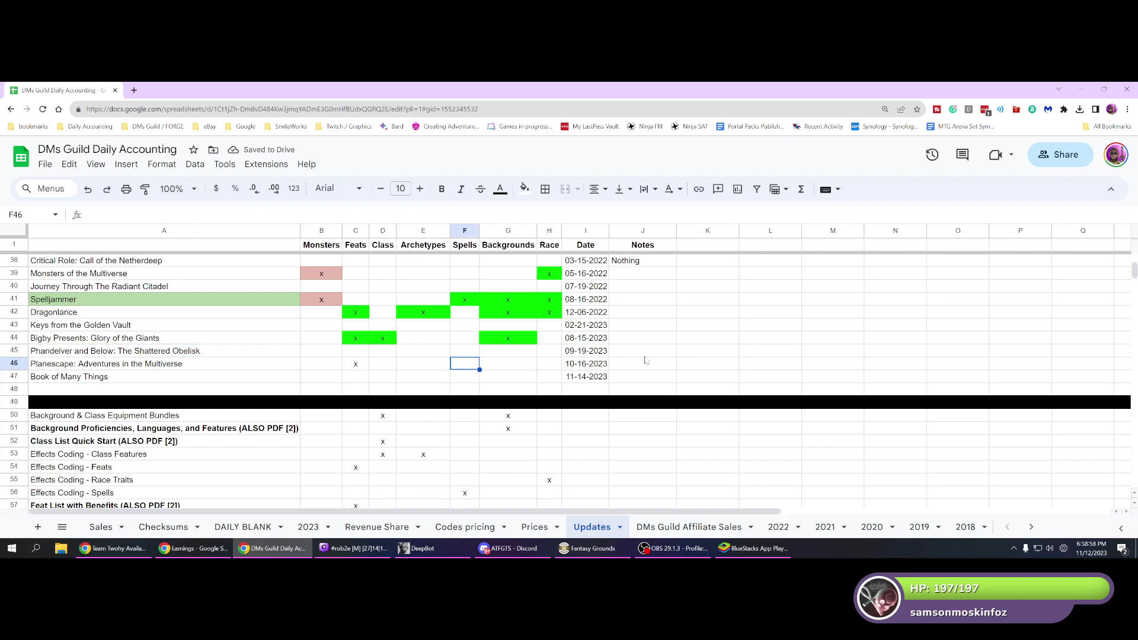
pyautogui.write('x')
pyautogui.press('Tab')
pyautogui.write('x')
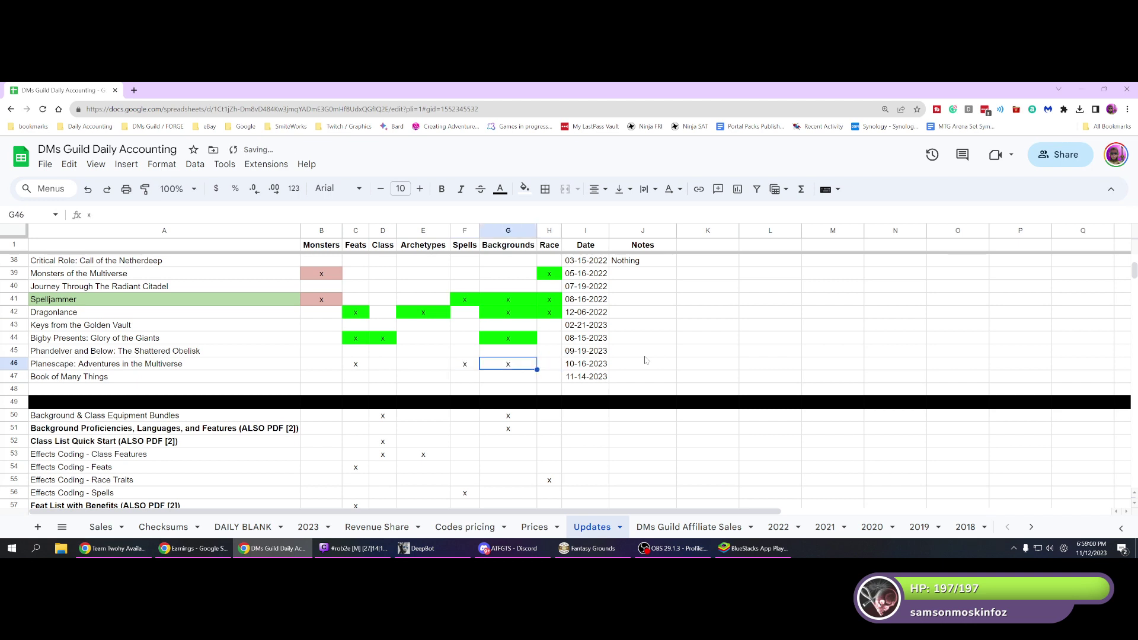
# Copy the green formatting from the Bigby Presents row's Backgrounds cell to the Planescape row's Feats, Spells and Backgrounds cells.
pyautogui.click(521, 339)
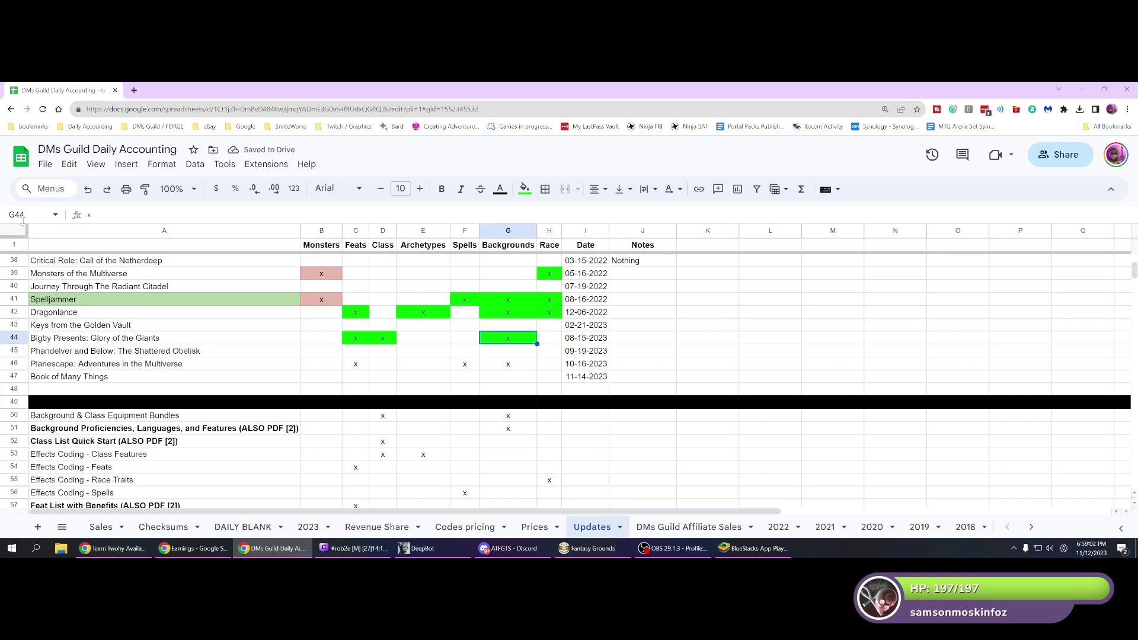
pyautogui.click(145, 189)
pyautogui.click(355, 364)
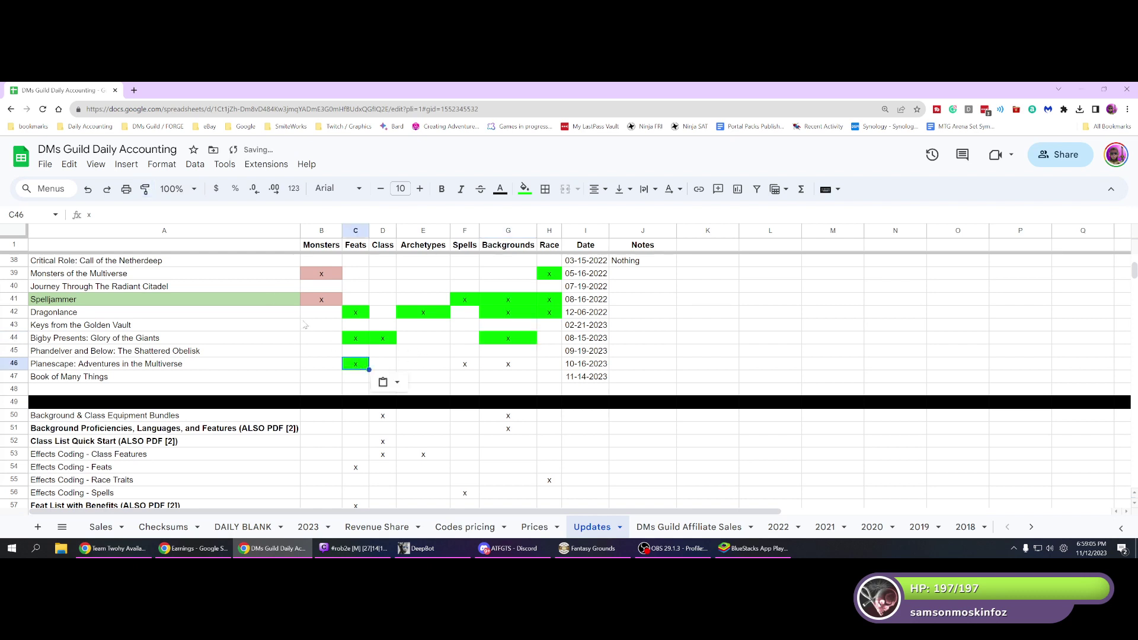
pyautogui.click(145, 189)
pyautogui.moveTo(461, 364); pyautogui.dragTo(491, 366)
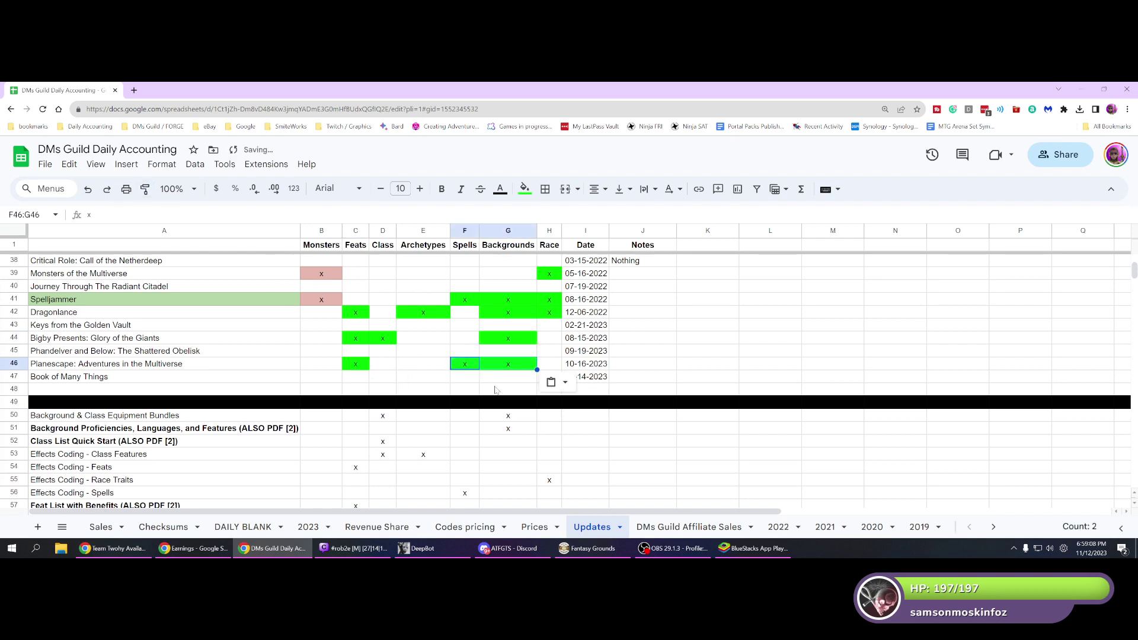
# Fill the Feats cell of the Effects Coding - Feats row with yellow.
pyautogui.scroll(-1, 656, 361)
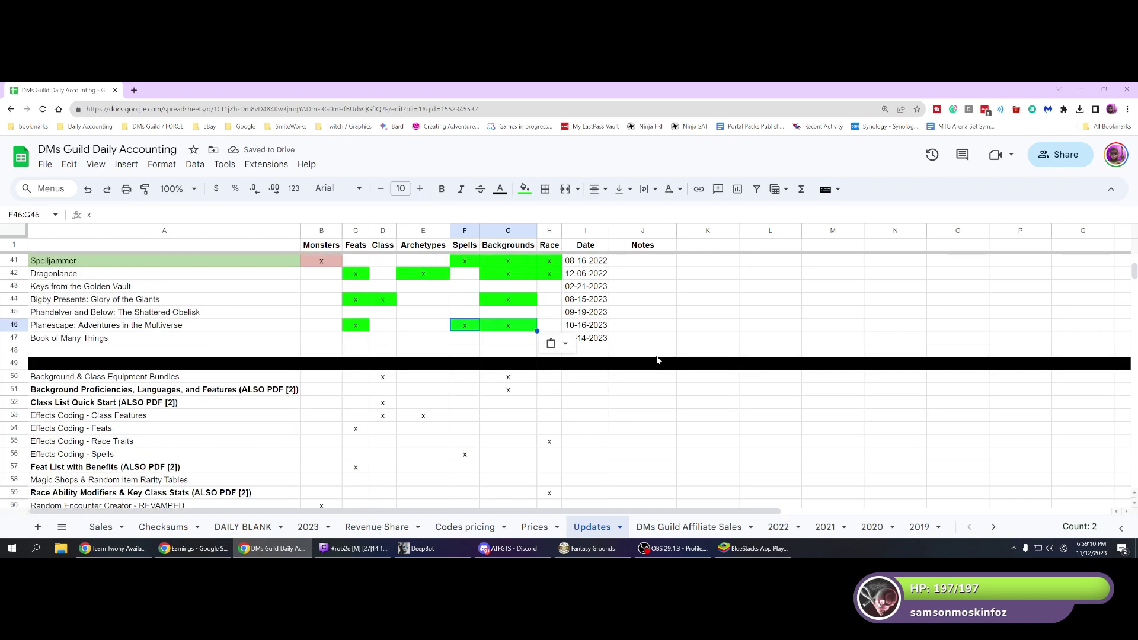
pyautogui.scroll(-2, 657, 360)
pyautogui.click(358, 351)
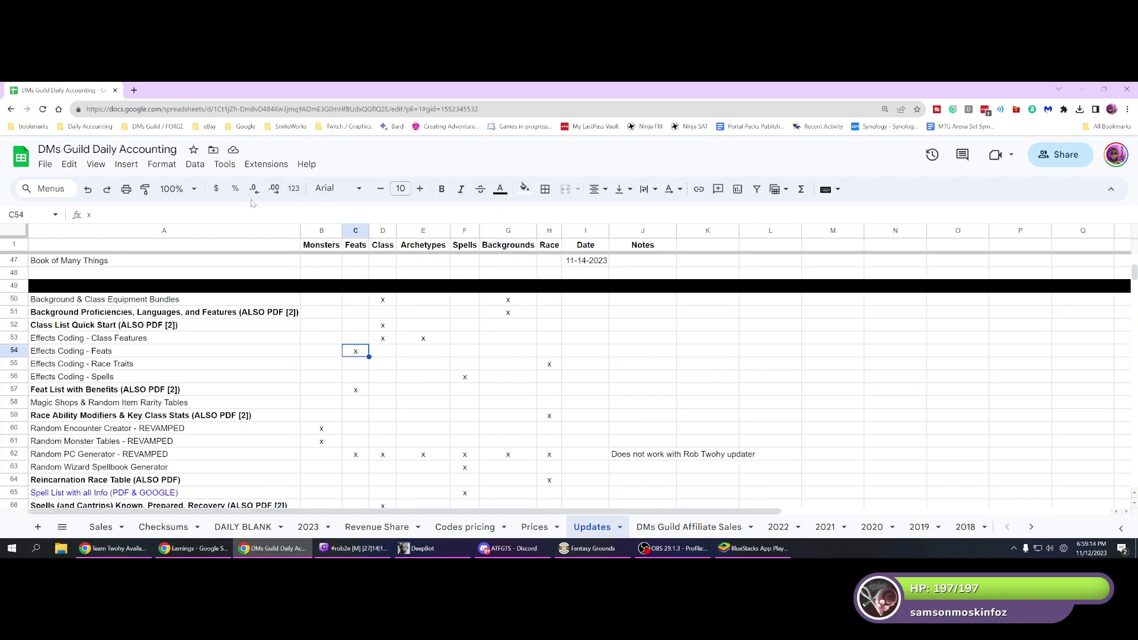
pyautogui.click(145, 192)
pyautogui.click(524, 189)
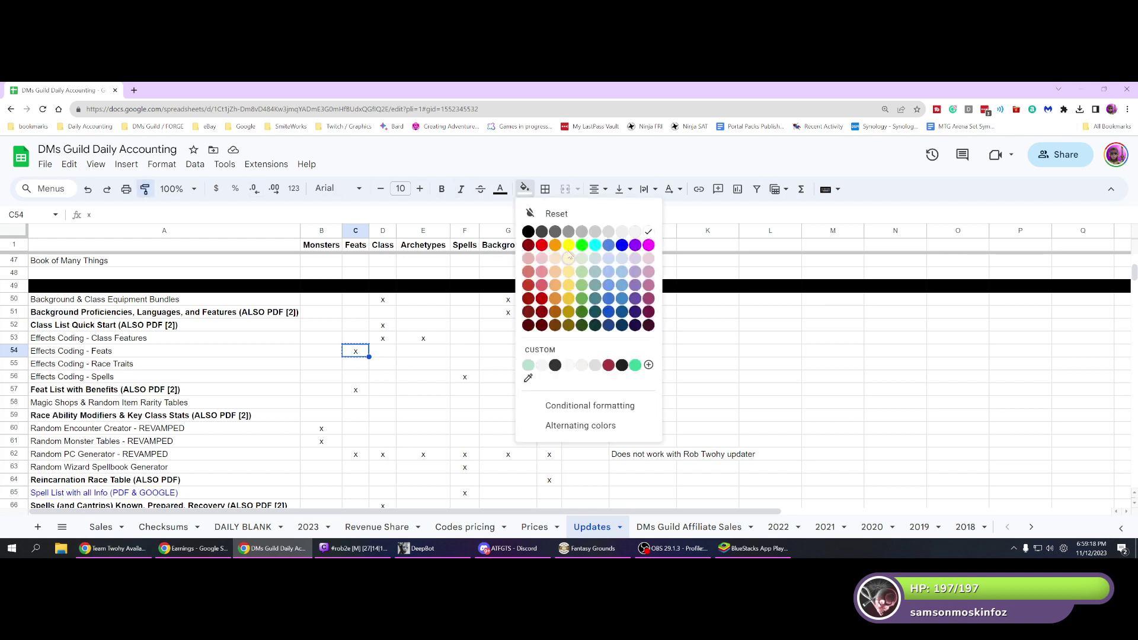
pyautogui.click(568, 245)
# Fill the Feats cells of the Feat List with Benefits and Random PC Generator - REVAMPED rows with yellow.
pyautogui.click(364, 390)
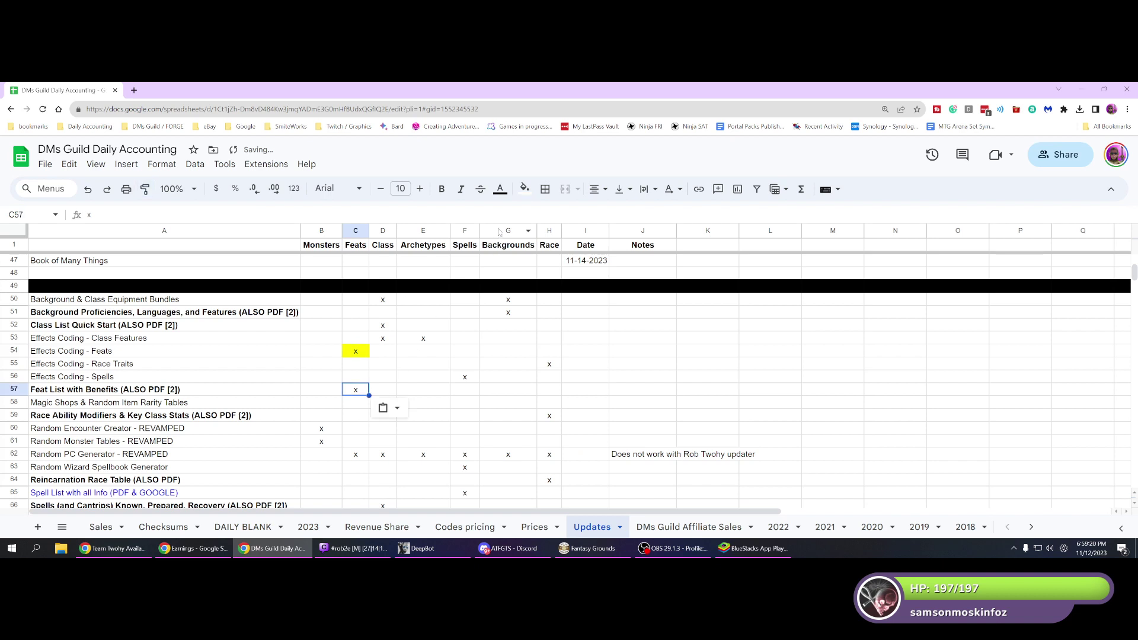
pyautogui.click(525, 188)
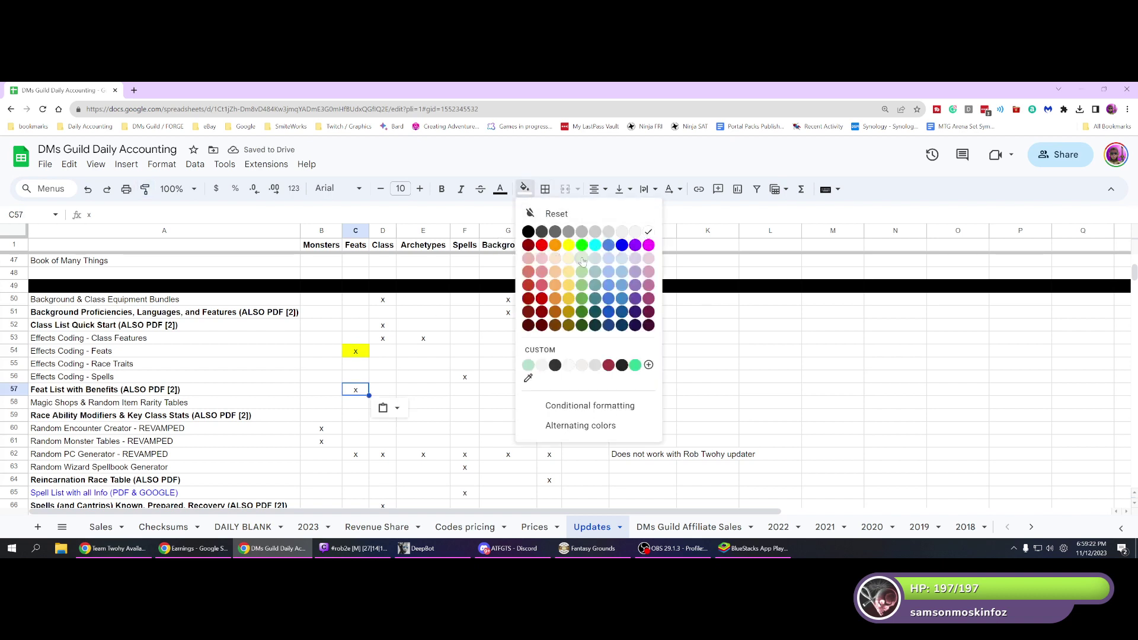
pyautogui.click(569, 246)
pyautogui.click(356, 455)
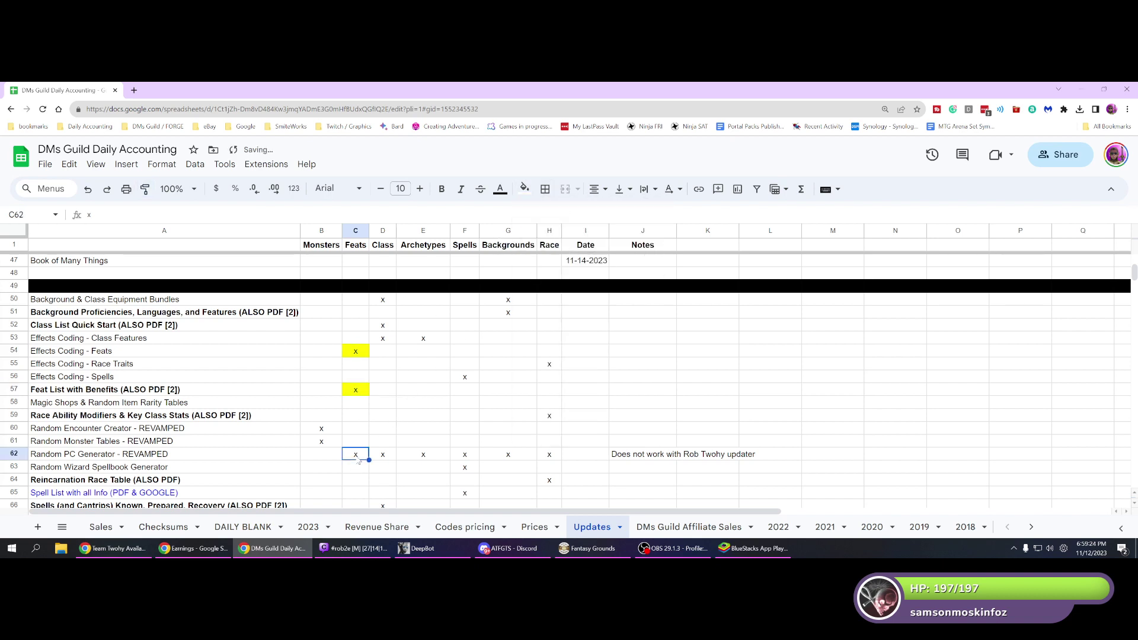
pyautogui.click(525, 189)
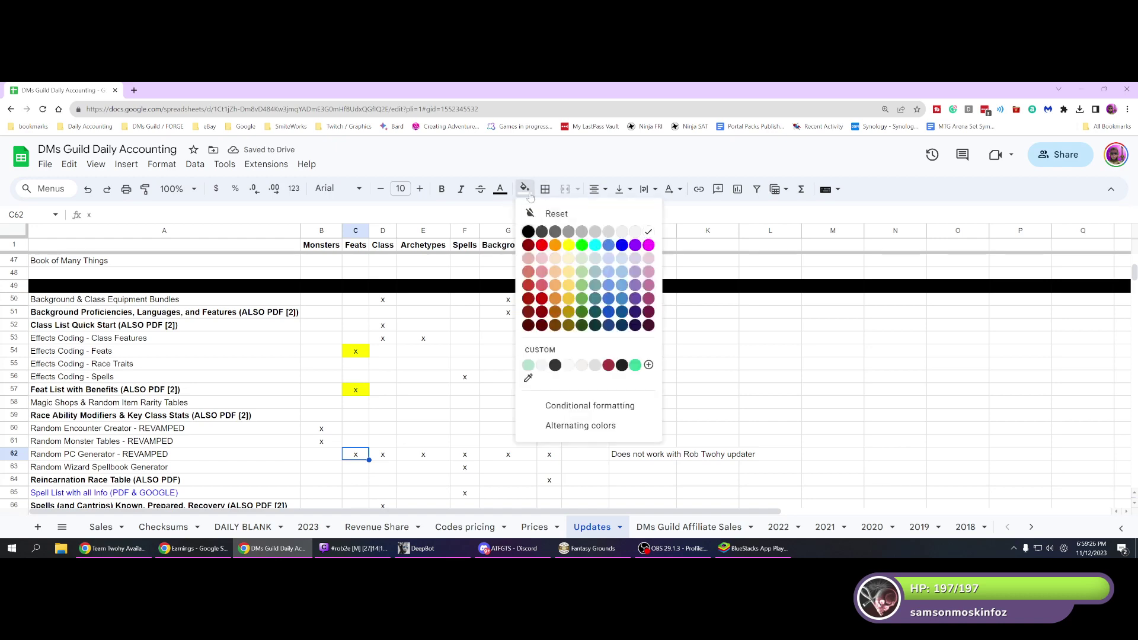
pyautogui.click(568, 245)
# Fill the Spells cell of the Effects Coding - Spells row with yellow.
pyautogui.scroll(-2, 492, 366)
pyautogui.scroll(4, 492, 366)
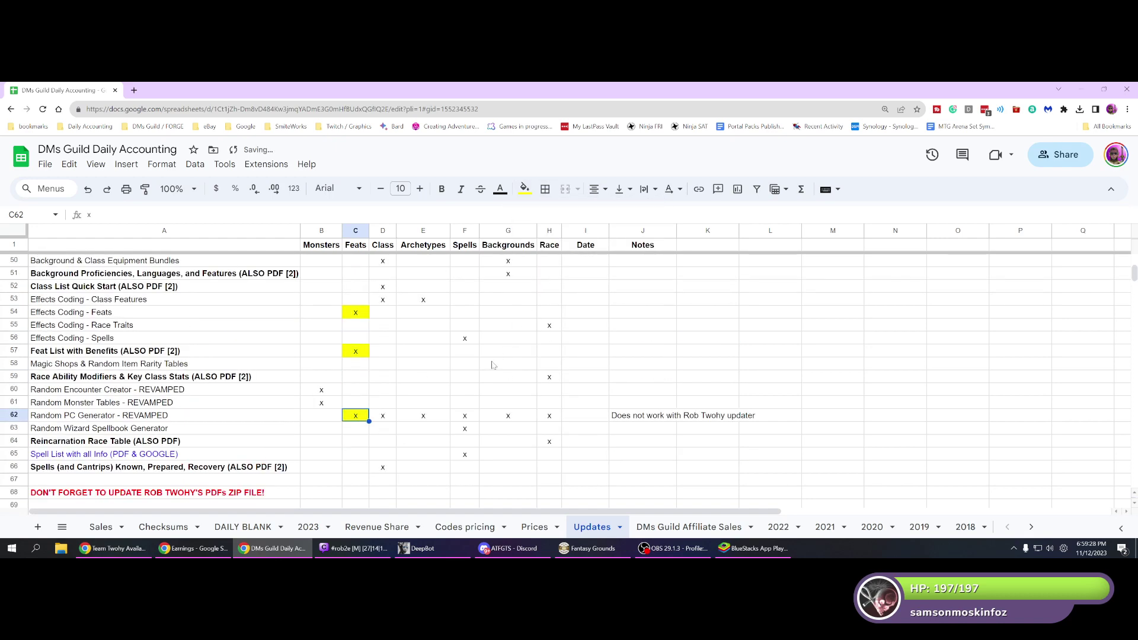
pyautogui.scroll(-2, 492, 362)
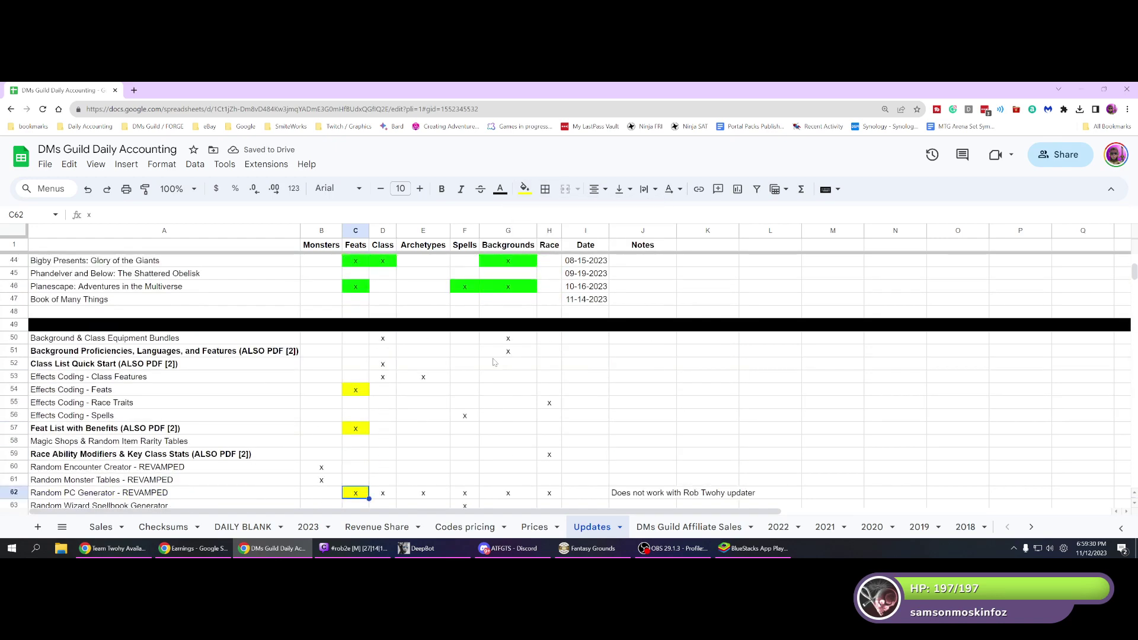
pyautogui.click(468, 377)
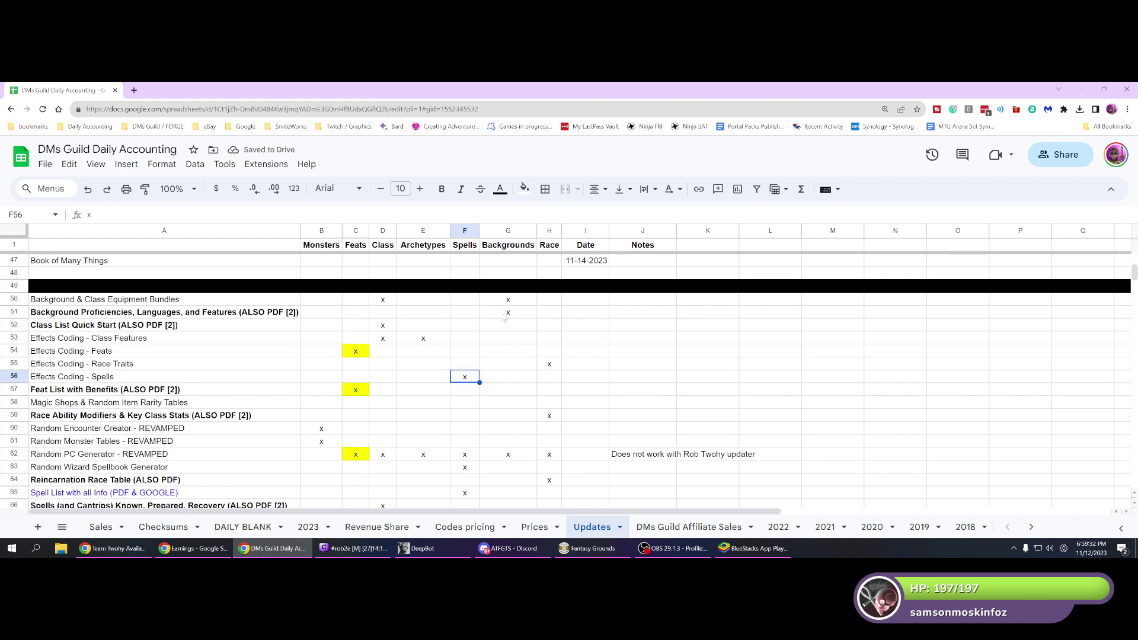
pyautogui.click(525, 188)
pyautogui.click(568, 246)
# Fill the Spells cells of the Random PC Generator, Random Wizard Spellbook Generator and Spell List with all Info rows with yellow.
pyautogui.moveTo(469, 458); pyautogui.dragTo(468, 466)
pyautogui.click(525, 188)
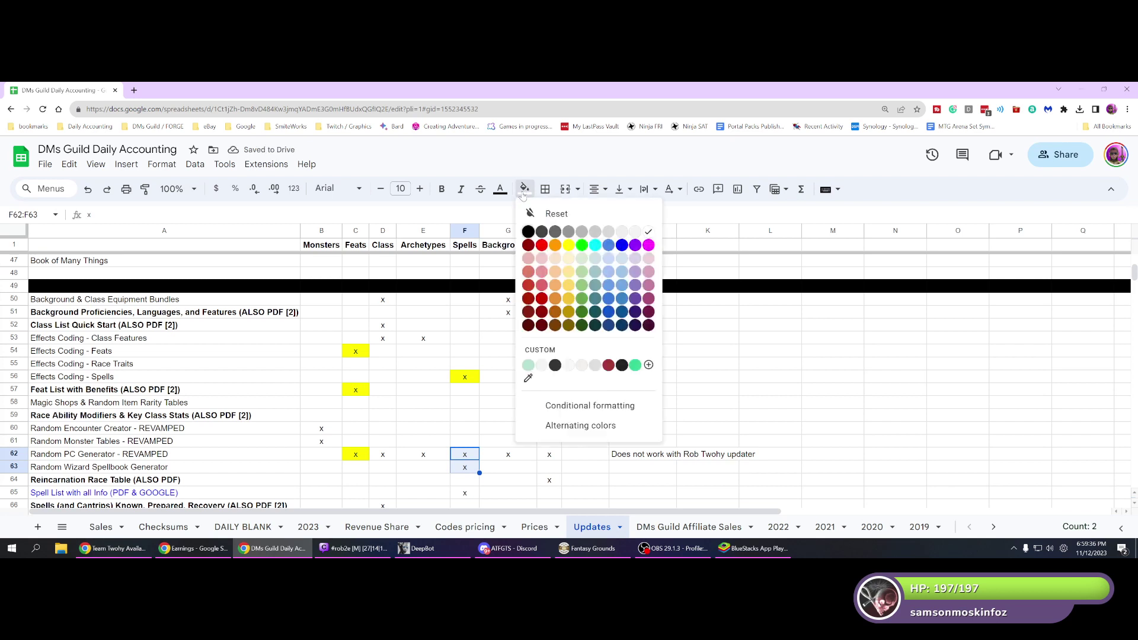
pyautogui.click(574, 250)
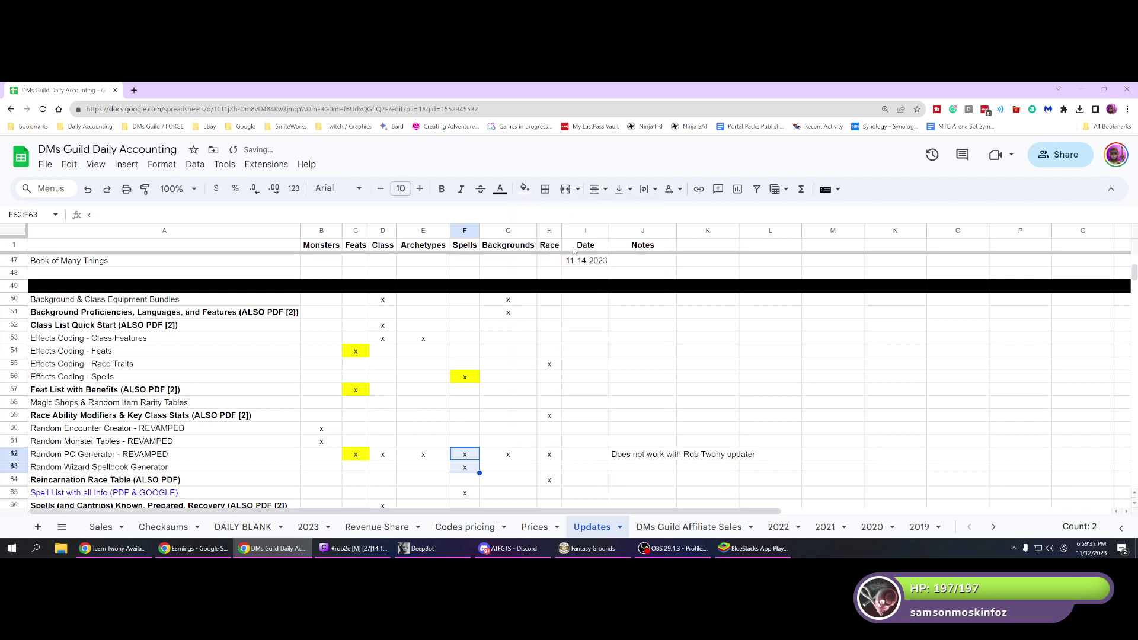
pyautogui.click(524, 188)
pyautogui.click(568, 245)
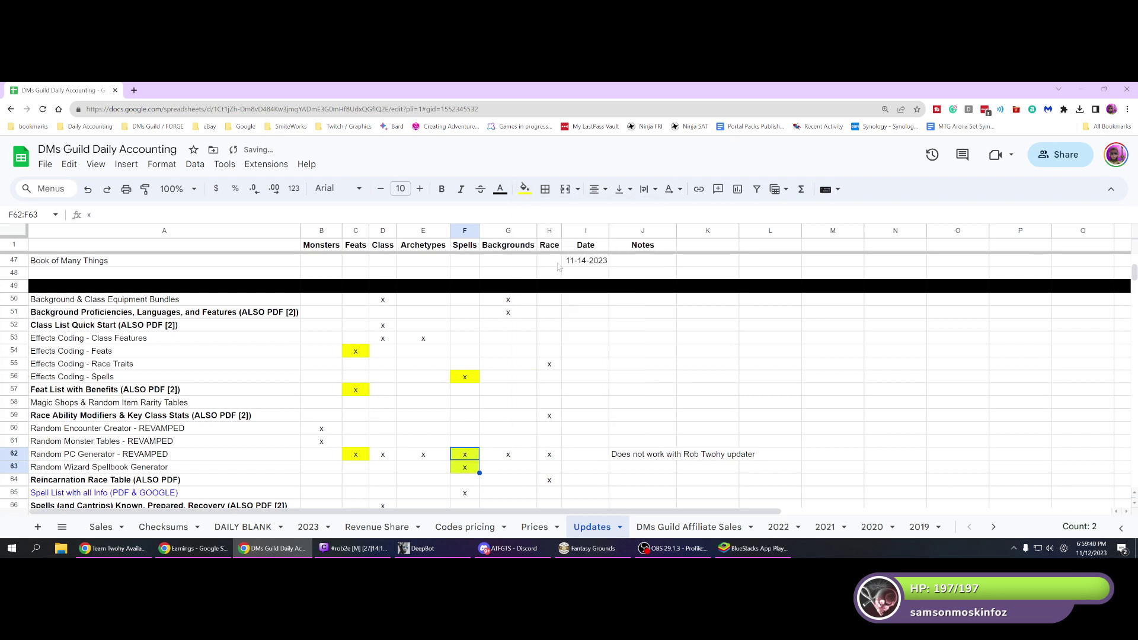
pyautogui.click(466, 492)
pyautogui.click(525, 188)
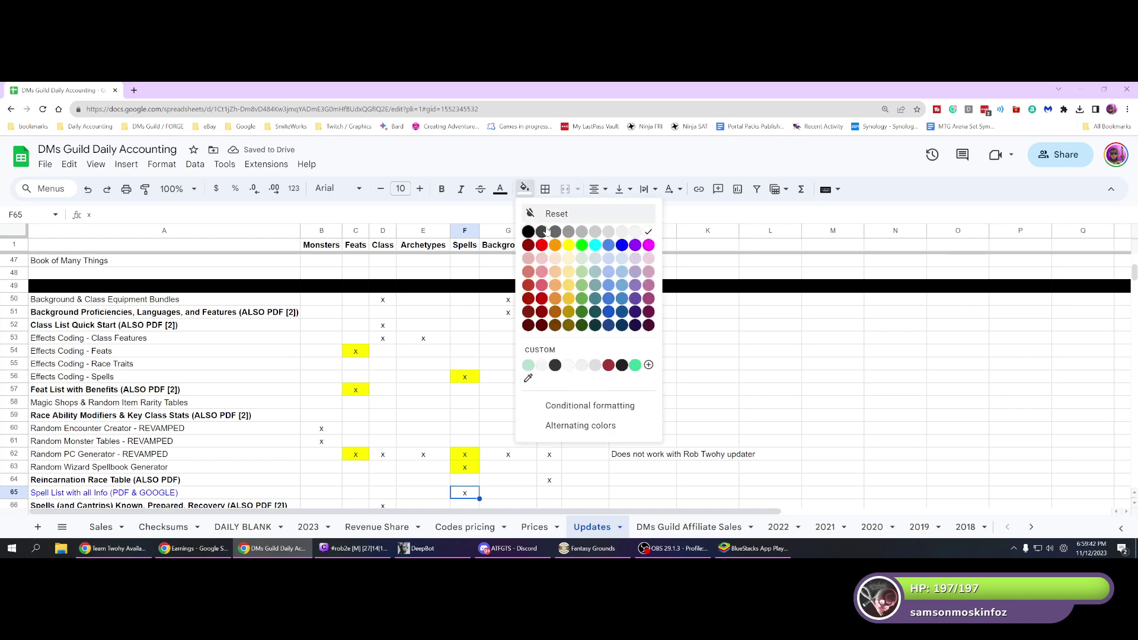
pyautogui.click(575, 256)
# Fill the Backgrounds cells of Background & Class Equipment Bundles, Background Proficiencies, Languages, and Features, and Random PC Generator with yellow.
pyautogui.scroll(-3, 540, 355)
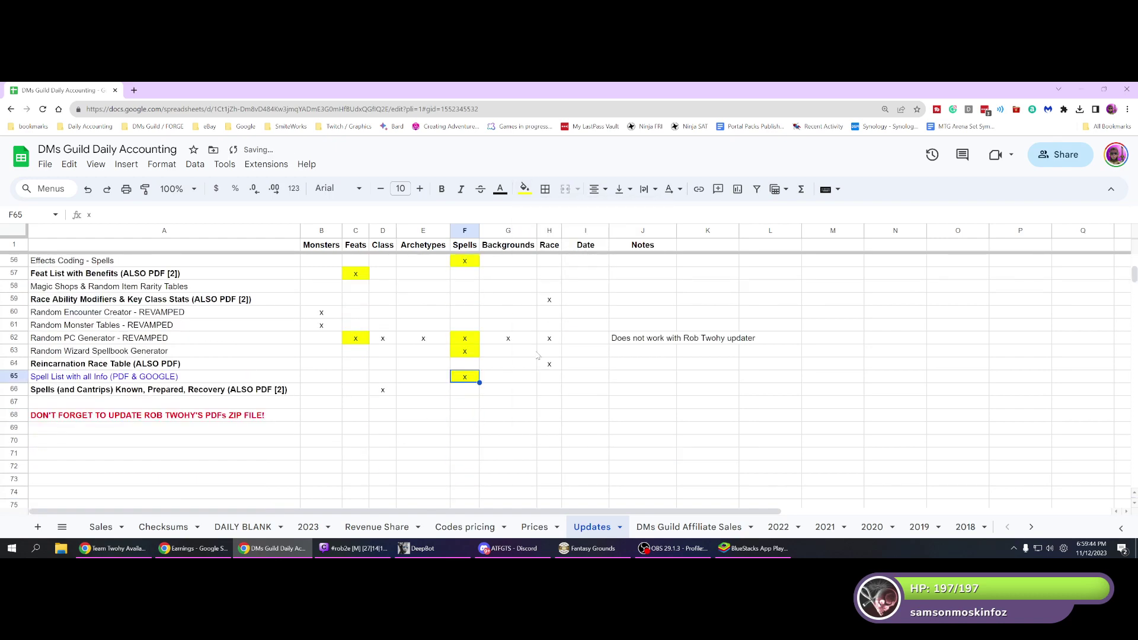
pyautogui.scroll(4, 539, 354)
pyautogui.moveTo(525, 339); pyautogui.dragTo(526, 351)
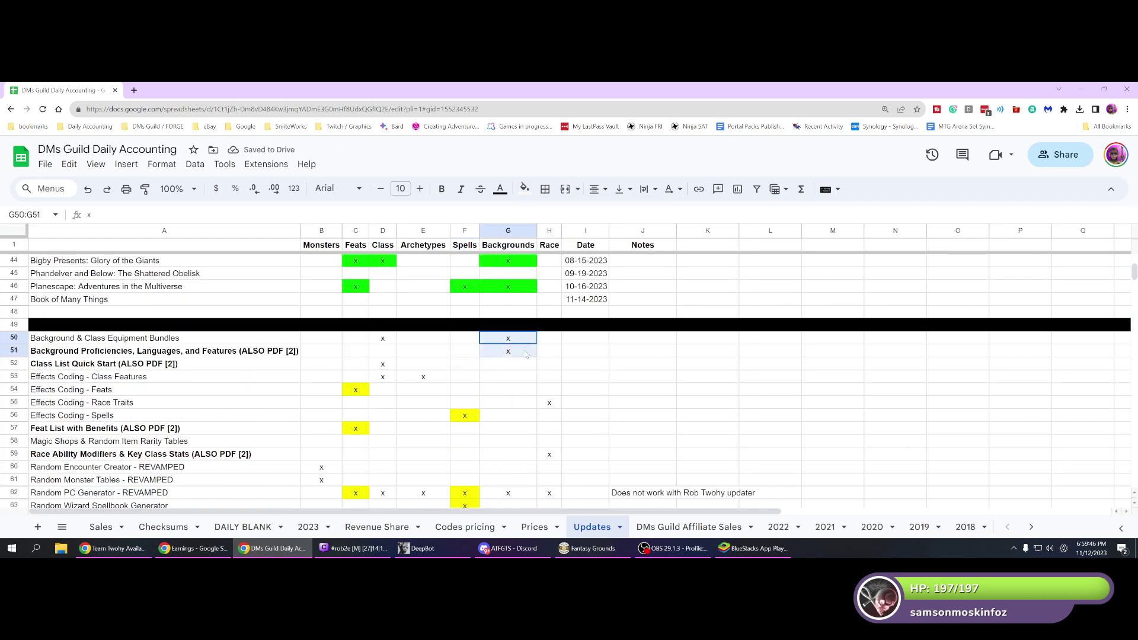
pyautogui.click(525, 188)
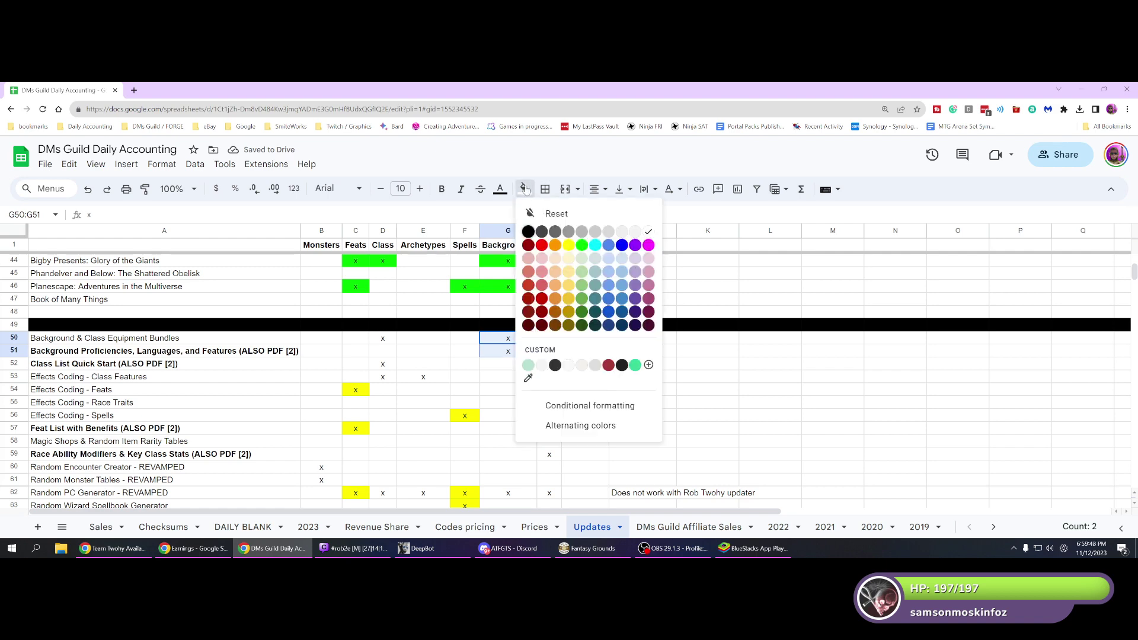
pyautogui.click(569, 245)
pyautogui.scroll(-3, 521, 356)
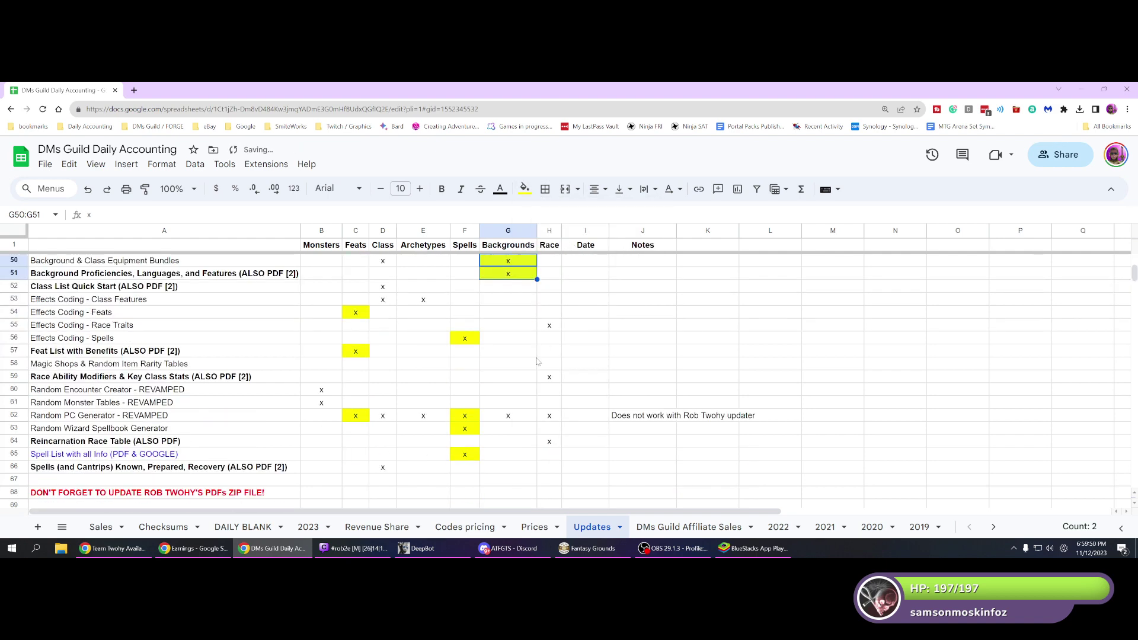
pyautogui.click(521, 376)
pyautogui.click(524, 188)
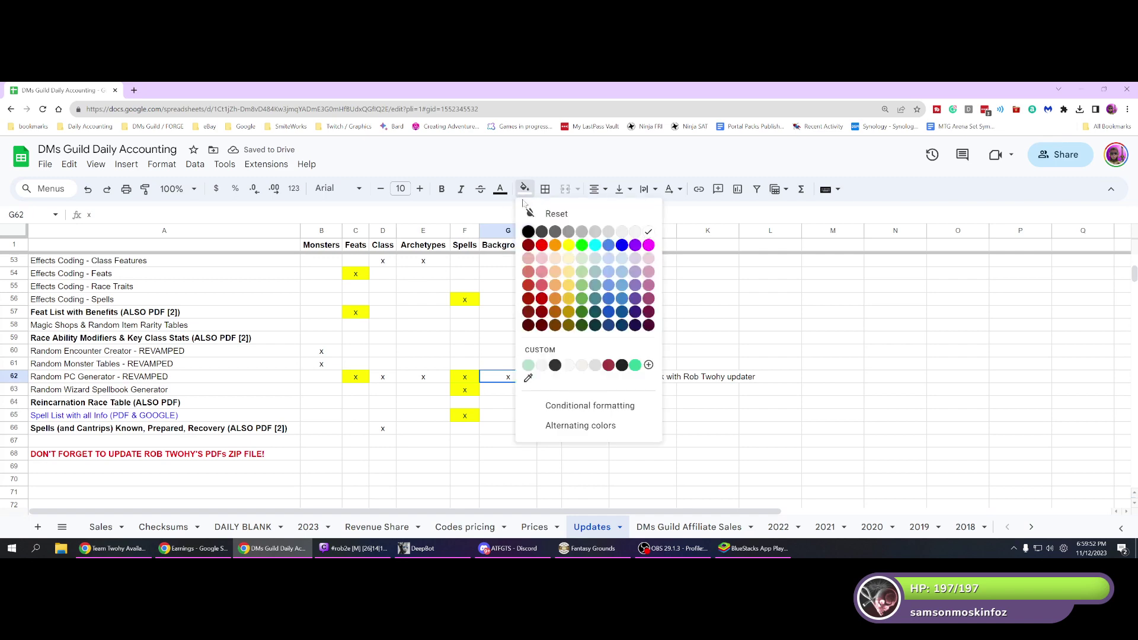
pyautogui.click(569, 244)
# Review the yellow-highlighted product entries in the Updates sheet against the recent book rows.
pyautogui.scroll(3, 483, 365)
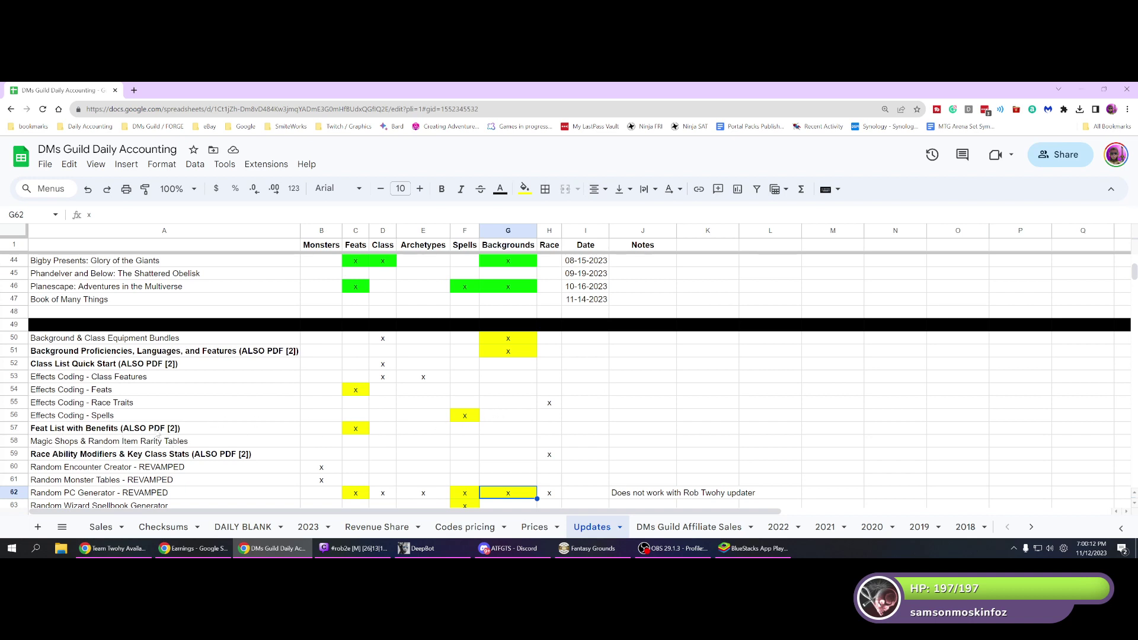
pyautogui.scroll(-1, 372, 451)
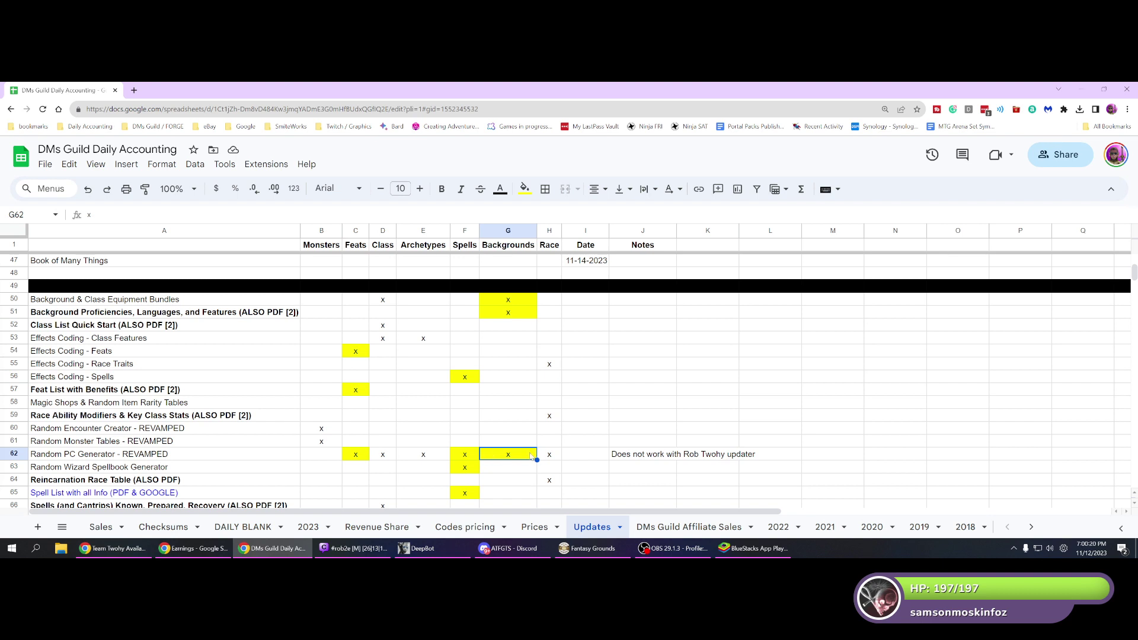
pyautogui.click(472, 469)
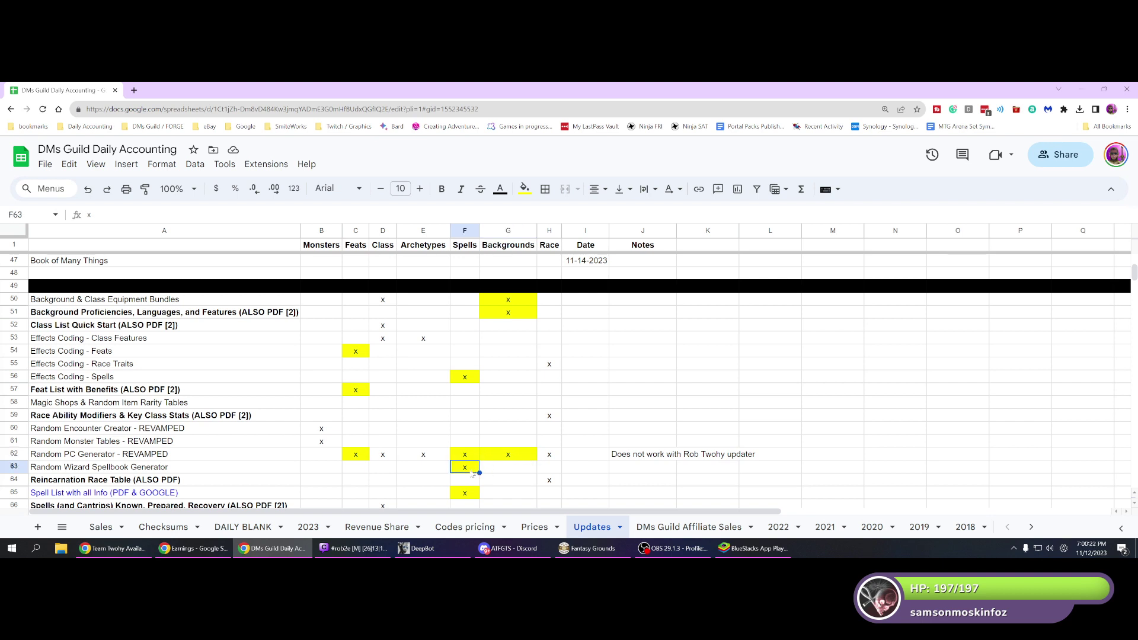
pyautogui.scroll(-1, 472, 475)
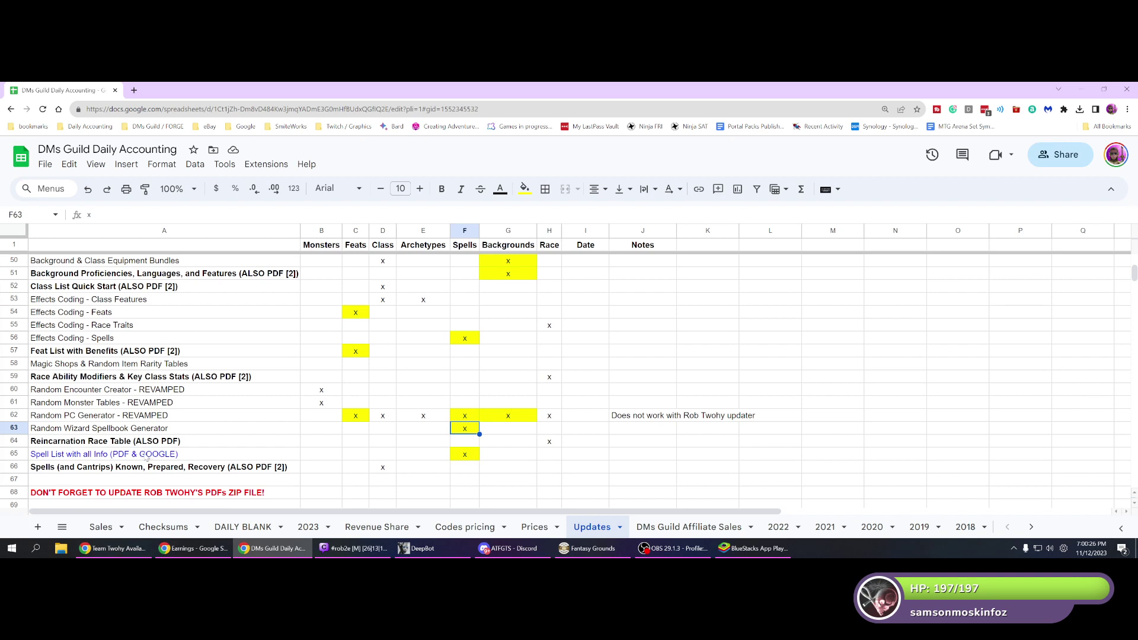
pyautogui.click(474, 457)
pyautogui.scroll(2, 632, 450)
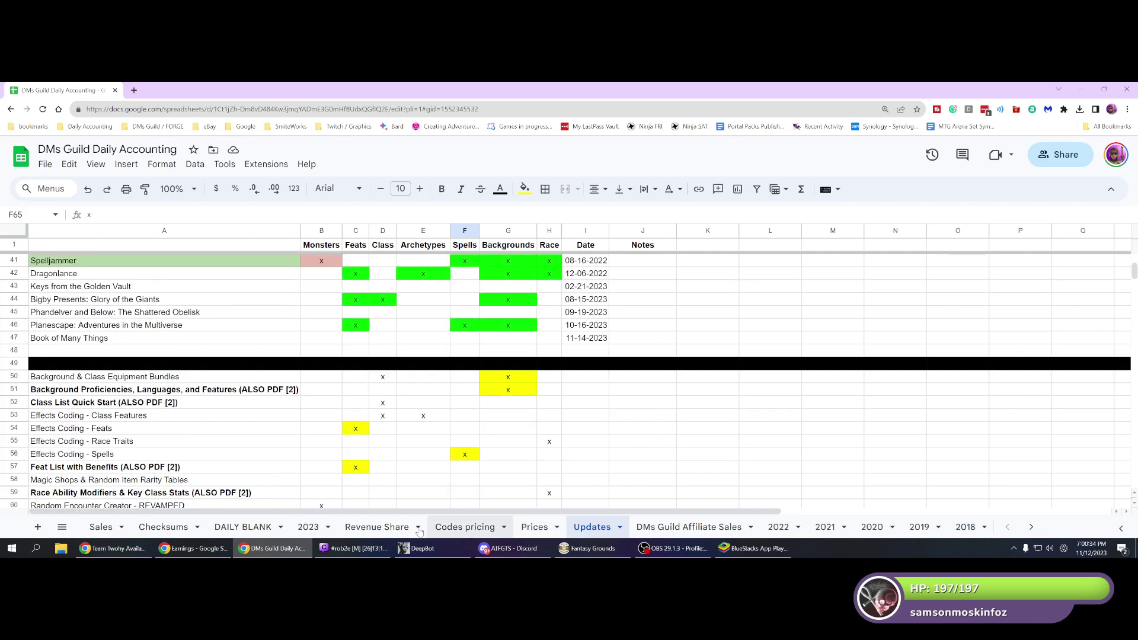
# Switch to the D&D Beyond page for The Book of Many Things and read which character options, monsters and items the book adds.
pyautogui.click(172, 556)
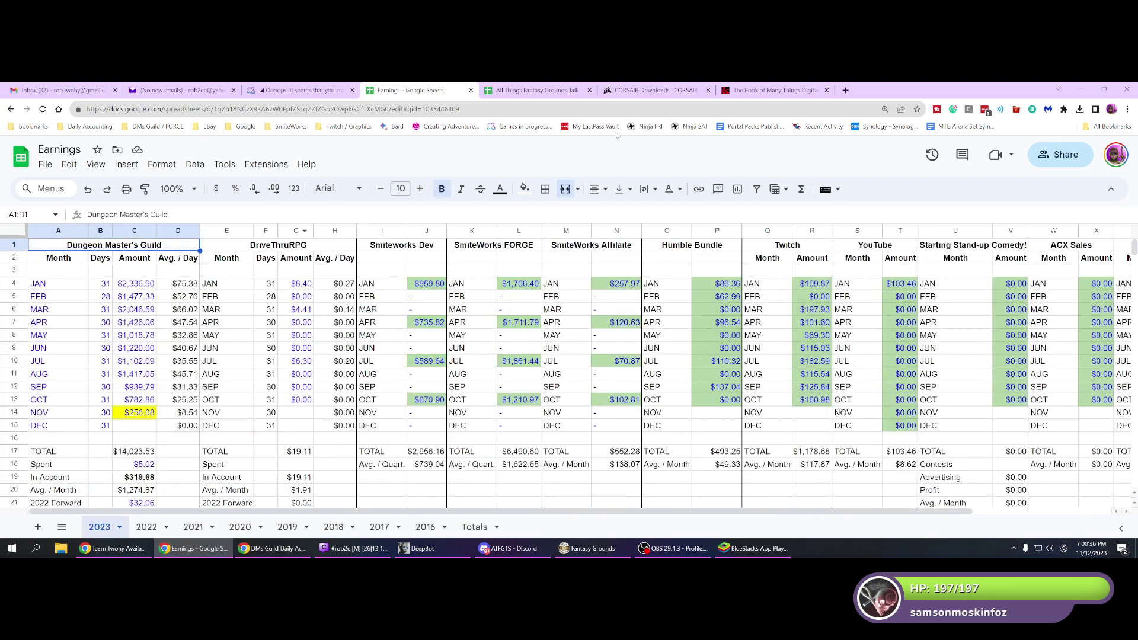
pyautogui.click(766, 92)
pyautogui.scroll(-5, 569, 332)
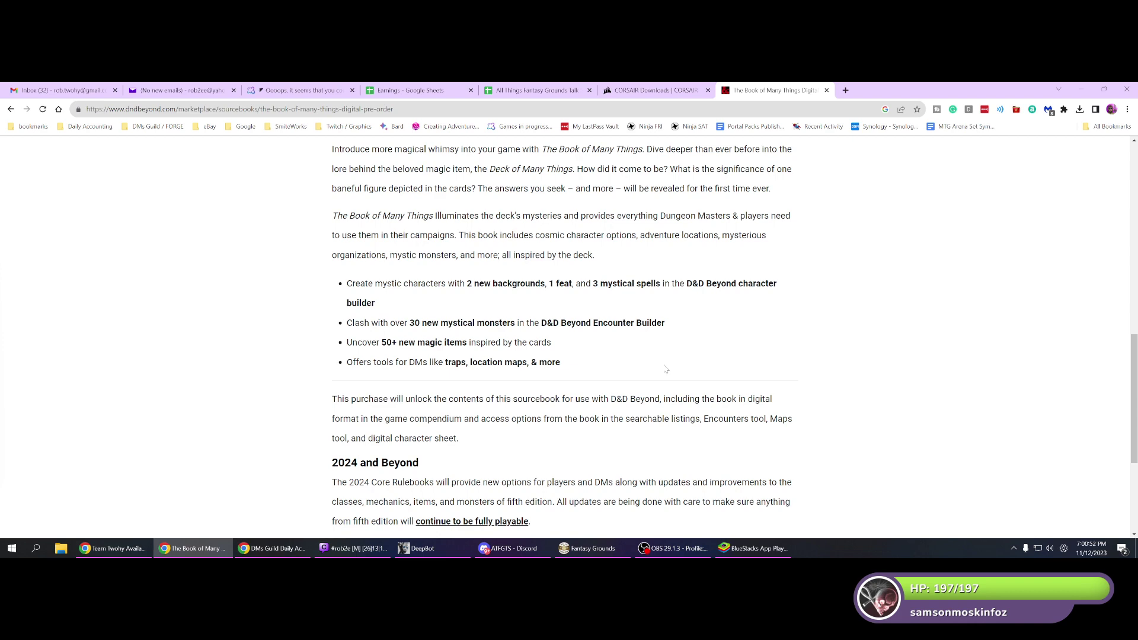
pyautogui.scroll(-2, 665, 369)
pyautogui.scroll(3, 666, 369)
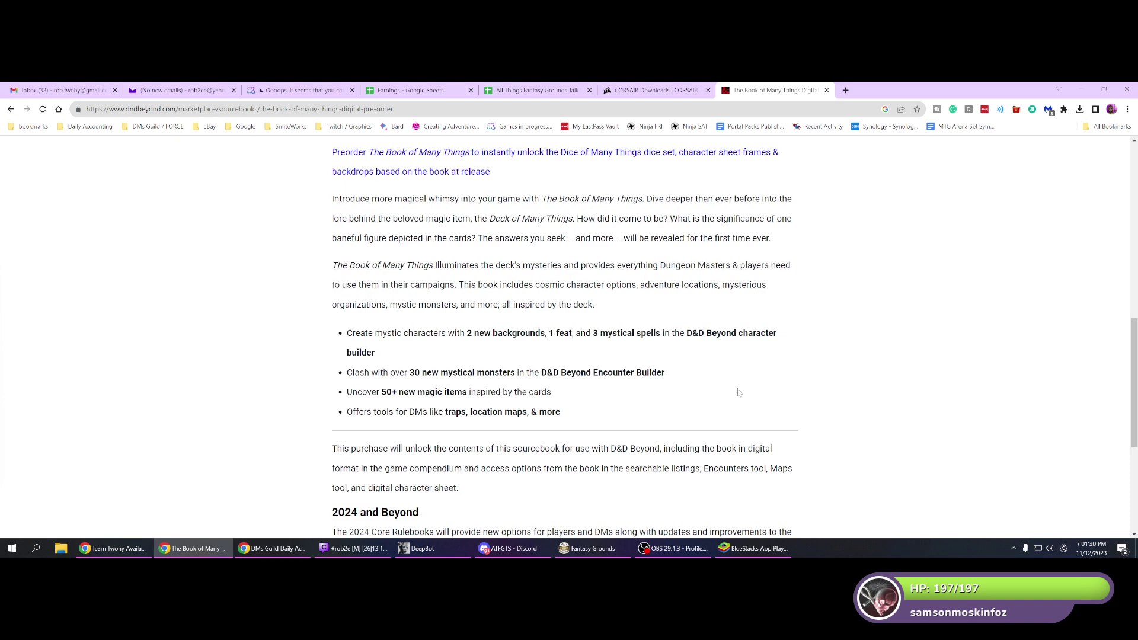
pyautogui.scroll(2, 738, 393)
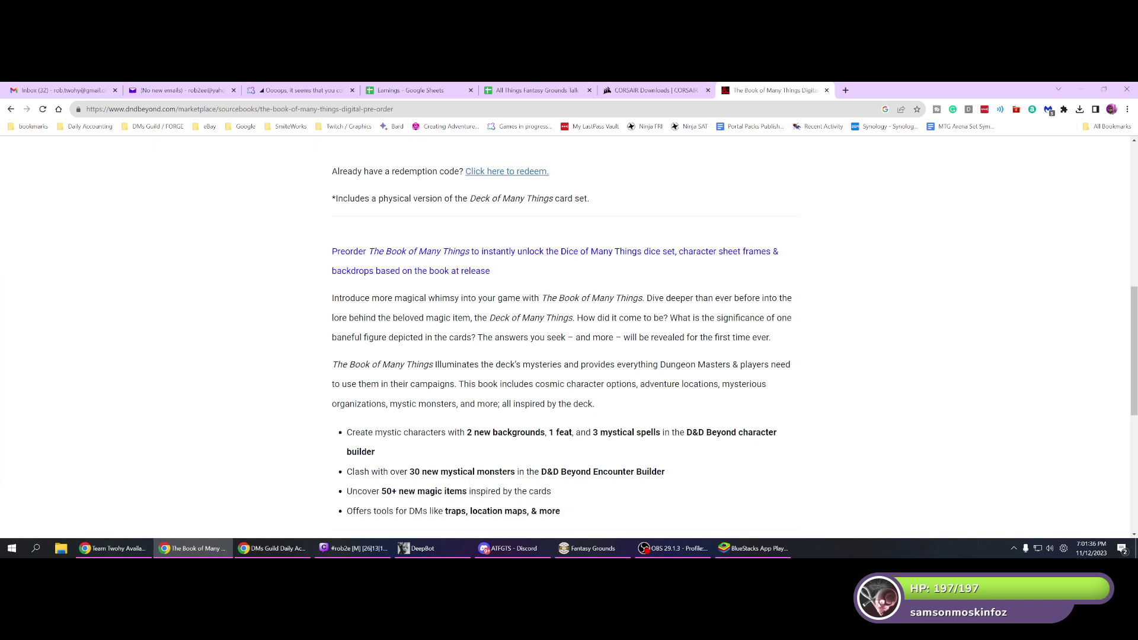
pyautogui.scroll(3, 739, 358)
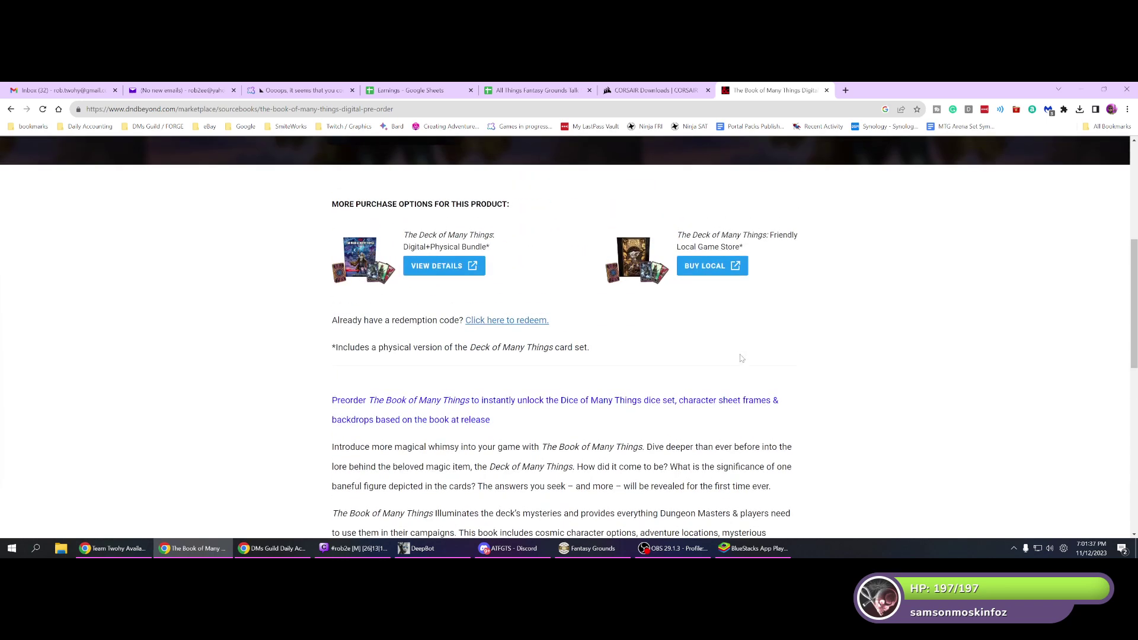
# Check the All Things Fantasy Grounds Talk Show schedule, then return to DMs Guild Daily Accounting and look over the Updates sheet's book and product rows.
pyautogui.click(500, 92)
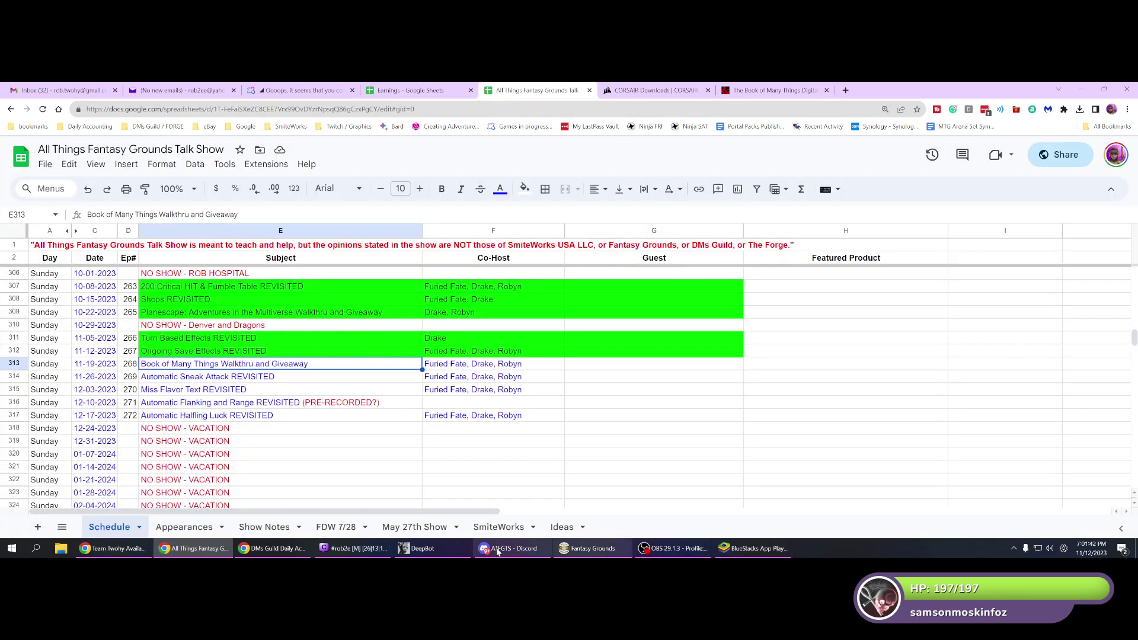
pyautogui.click(261, 550)
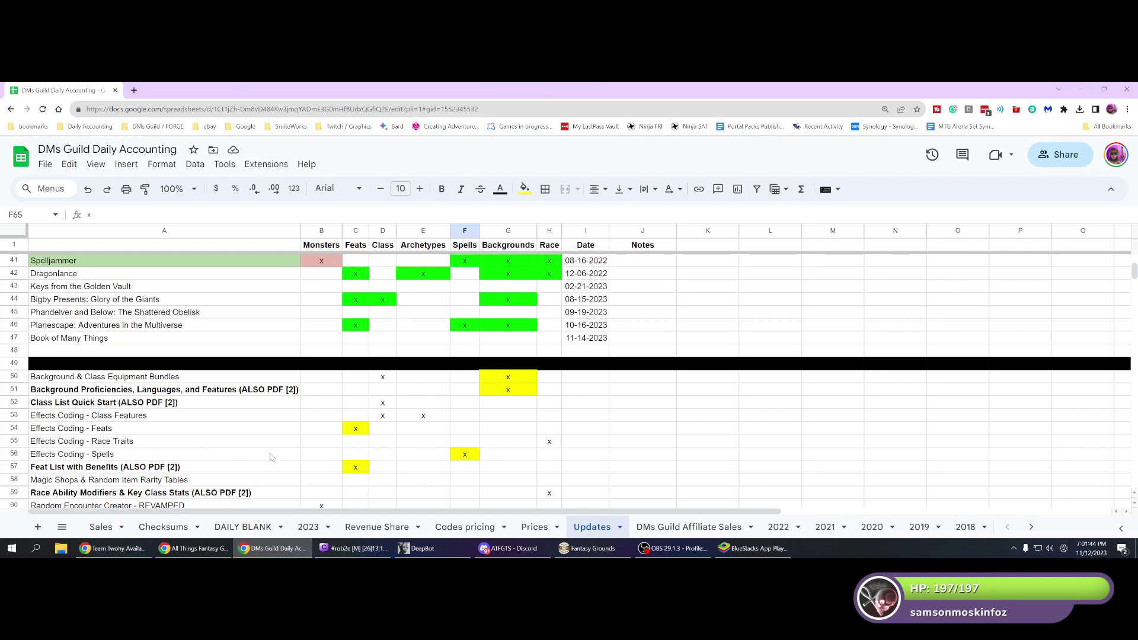
pyautogui.scroll(-2, 272, 457)
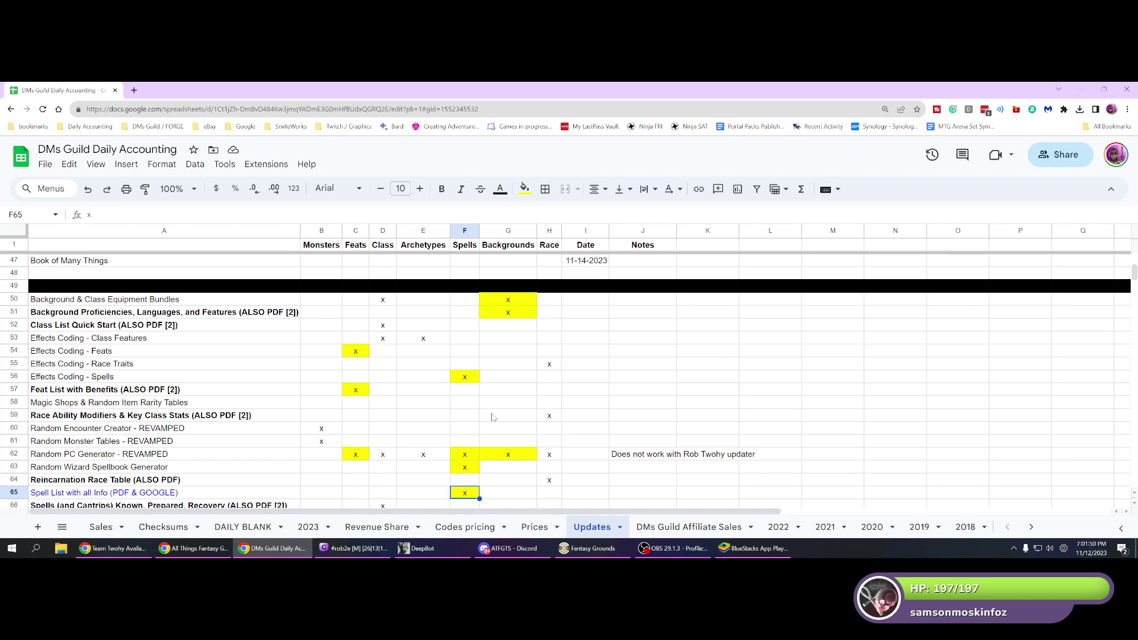
pyautogui.scroll(1, 491, 418)
pyautogui.scroll(8, 491, 418)
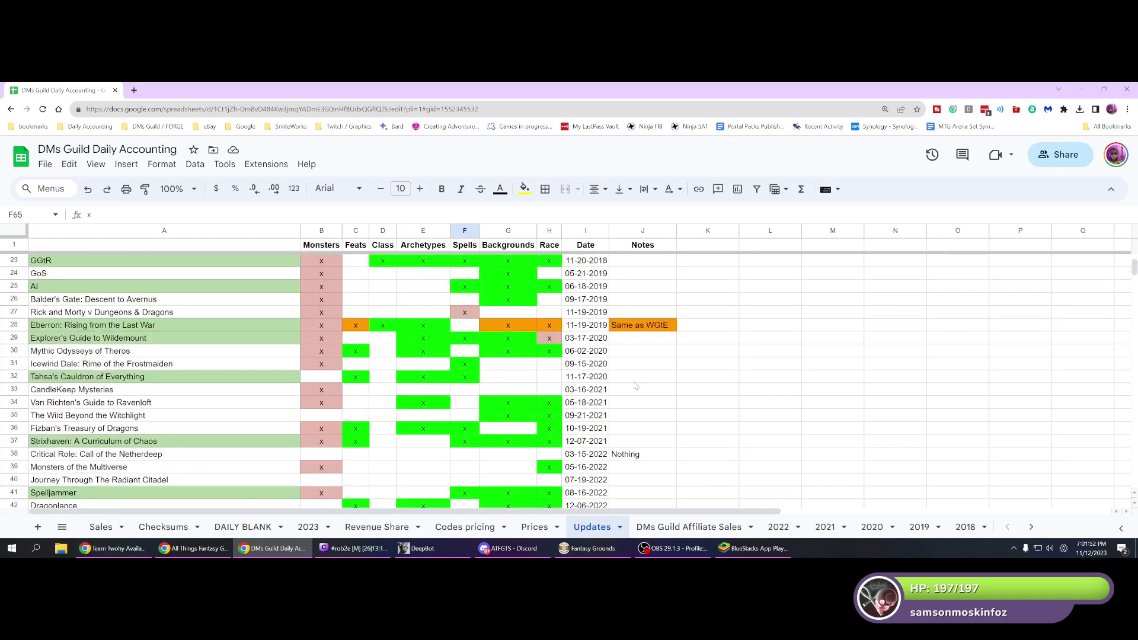
pyautogui.scroll(-9, 646, 396)
pyautogui.scroll(-2, 646, 396)
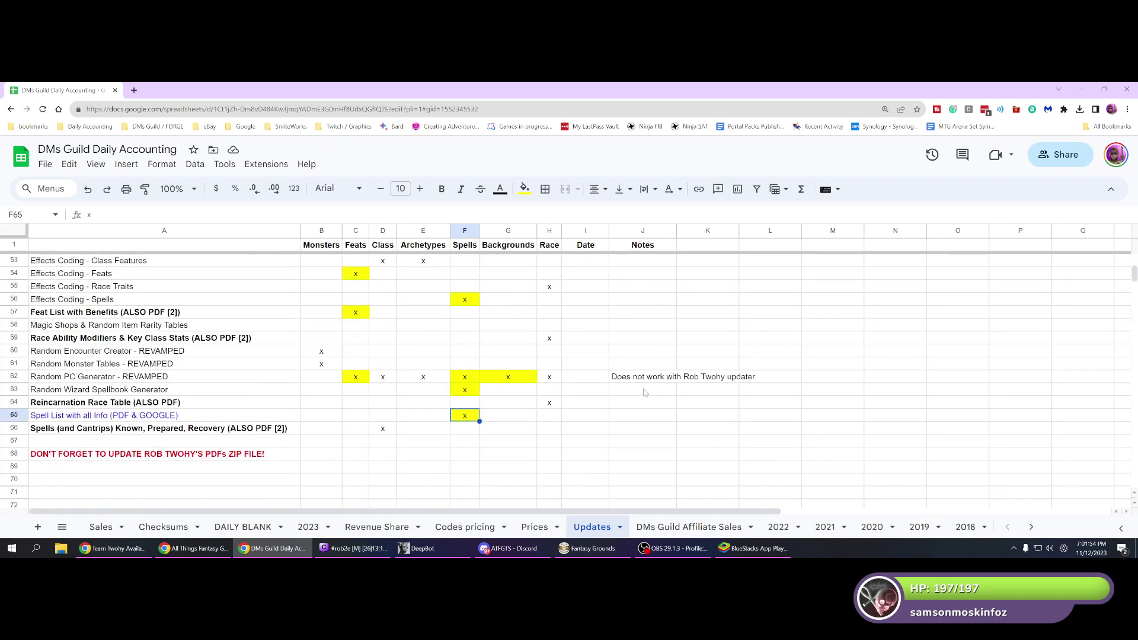
pyautogui.scroll(1, 645, 388)
pyautogui.scroll(1, 645, 388)
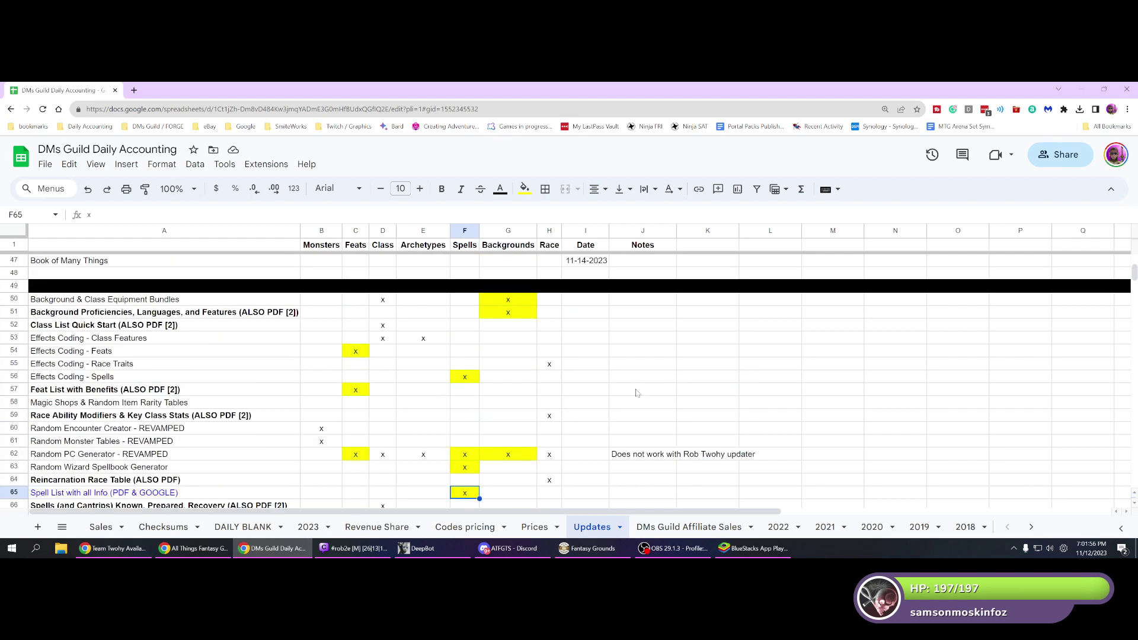
pyautogui.scroll(-1, 639, 392)
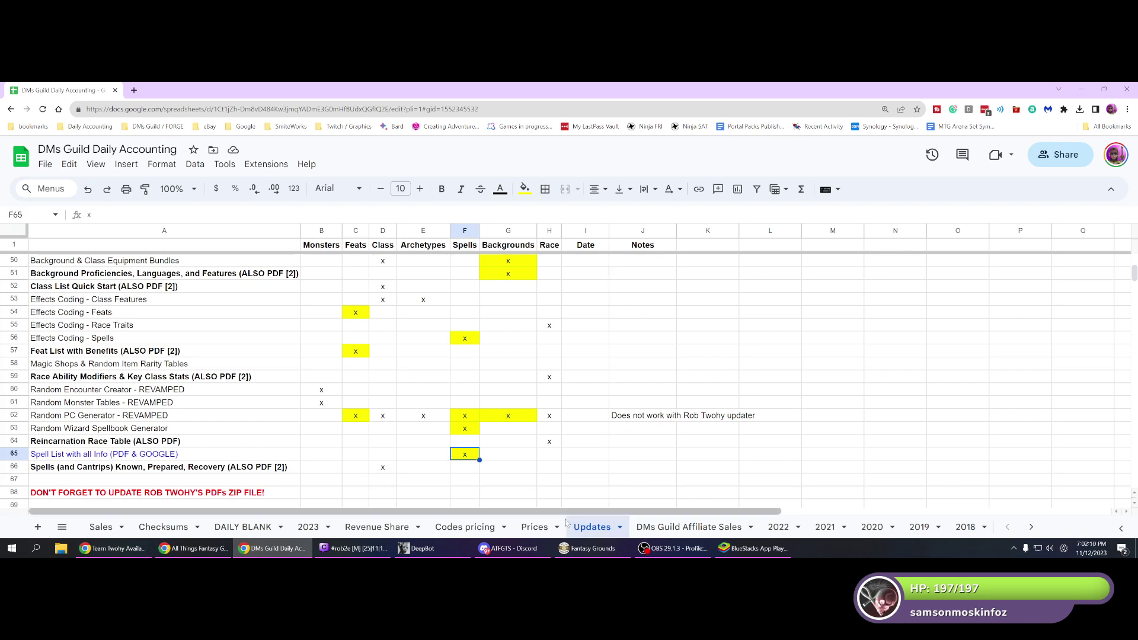
pyautogui.moveTo(591, 551)
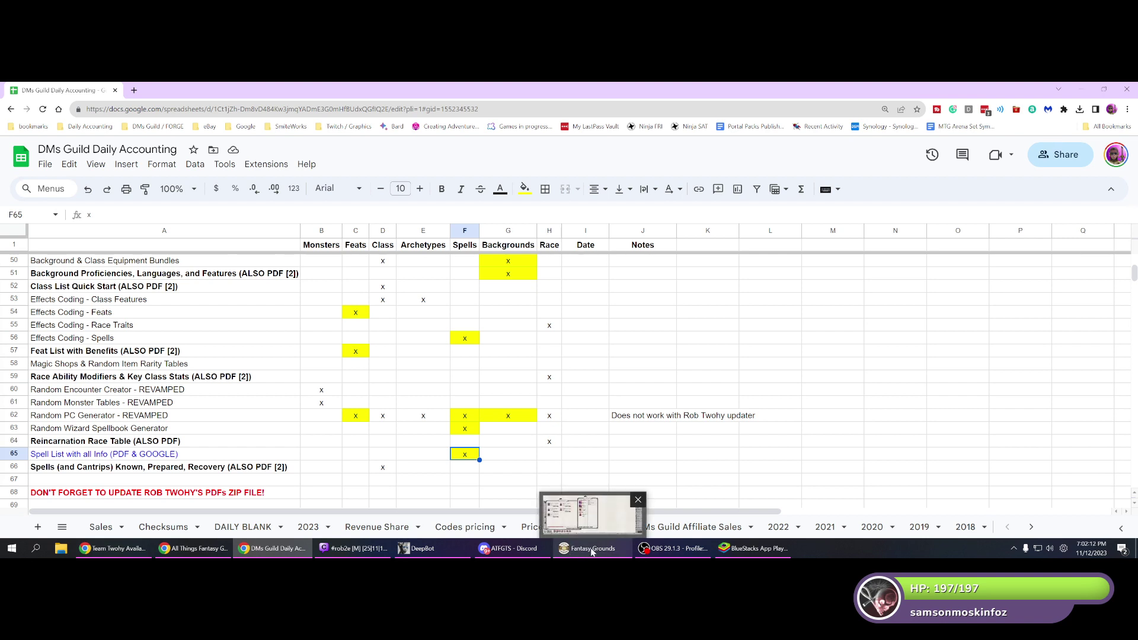
pyautogui.moveTo(420, 551)
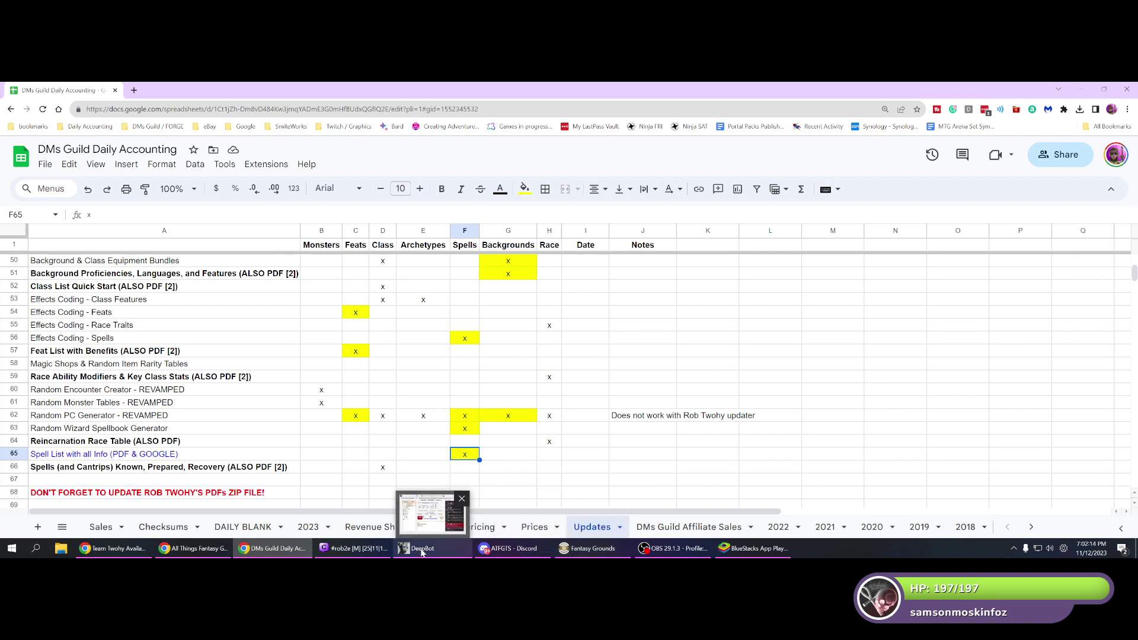
# Move the DMs Guild Daily Accounting window off this display and close the D&D Beyond page for The Book of Many Things.
pyautogui.moveTo(515, 550)
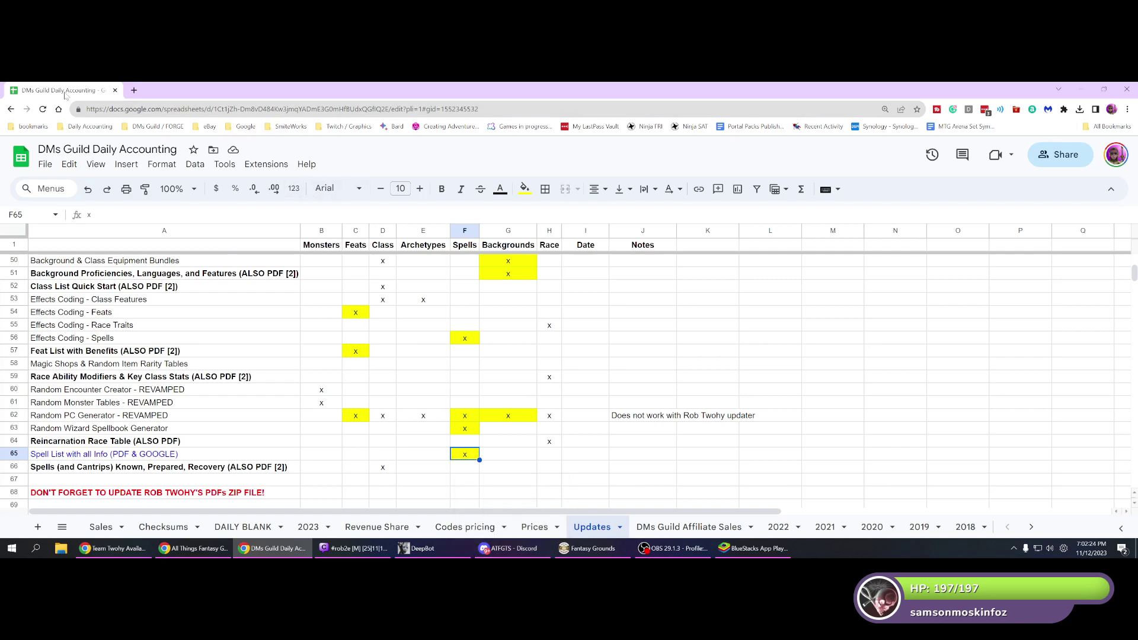
pyautogui.moveTo(66, 92); pyautogui.dragTo(0, 208)
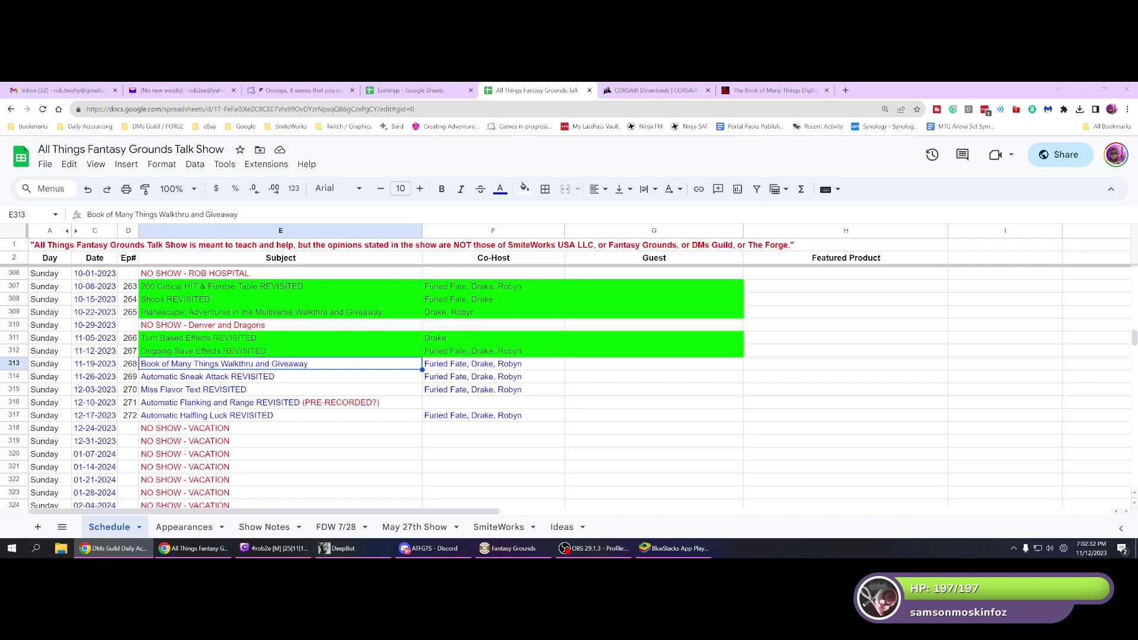
pyautogui.click(778, 93)
pyautogui.click(826, 91)
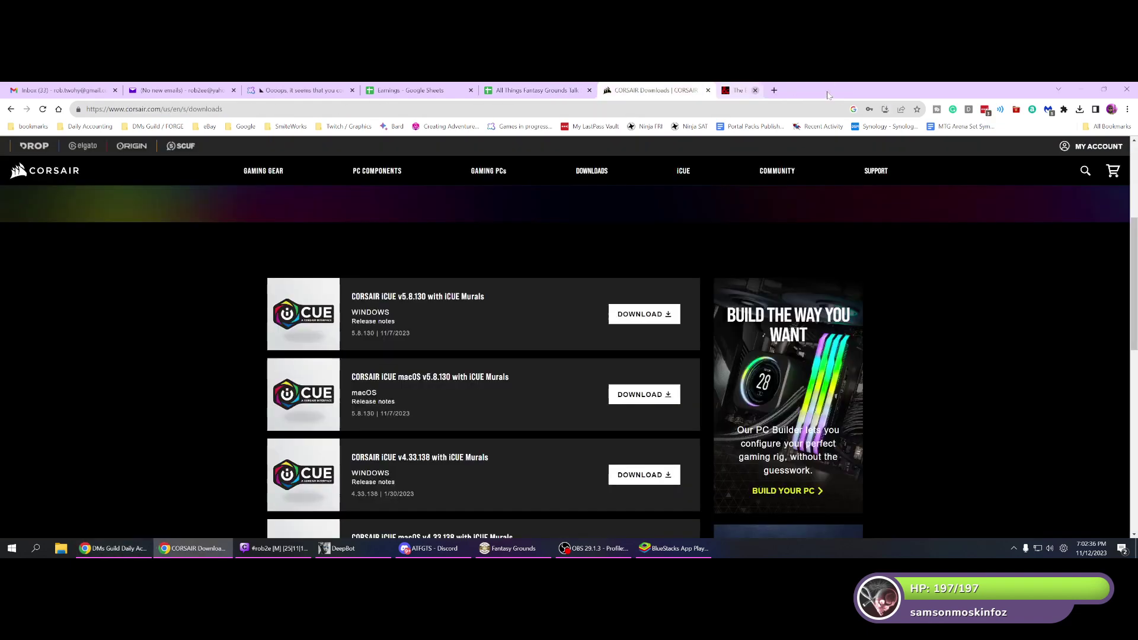
pyautogui.click(51, 90)
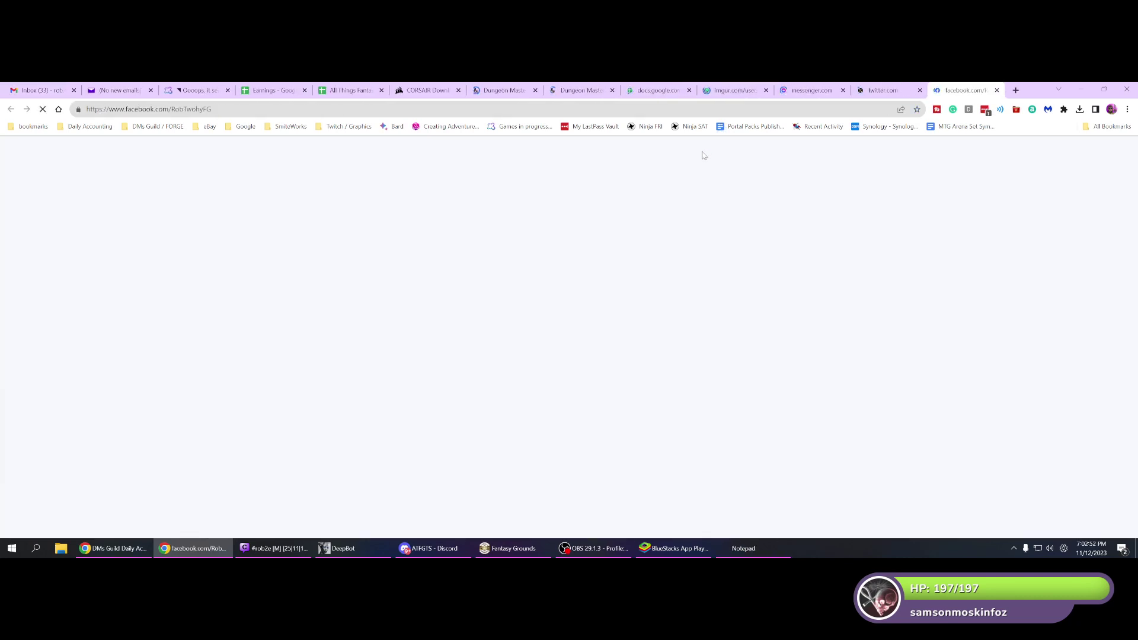
# Bring up OBS and the DMs Guild Affiliate Code notes, and reorder the taskbar so BlueStacks and DeepBot come first.
pyautogui.click(578, 551)
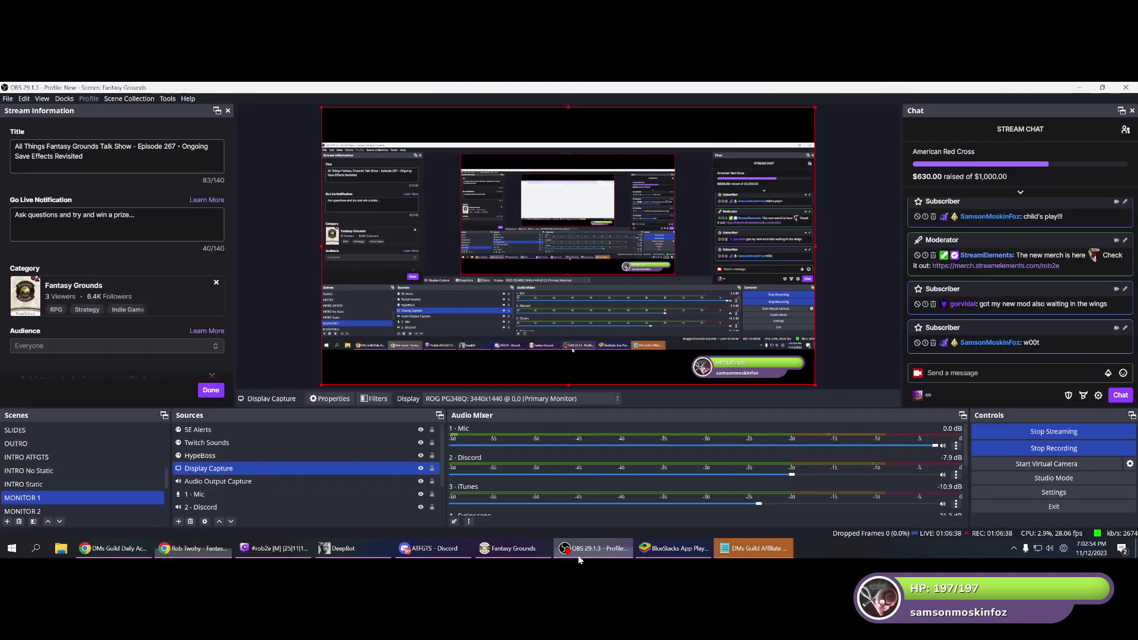
pyautogui.click(727, 551)
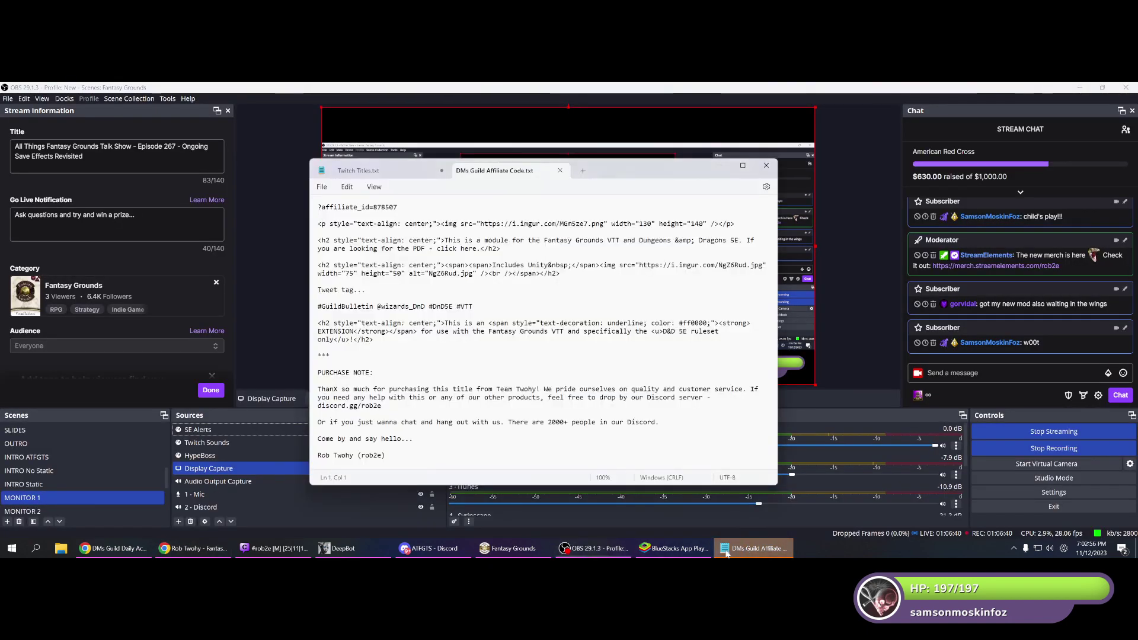
pyautogui.moveTo(676, 548); pyautogui.dragTo(130, 559)
pyautogui.moveTo(442, 550); pyautogui.dragTo(221, 549)
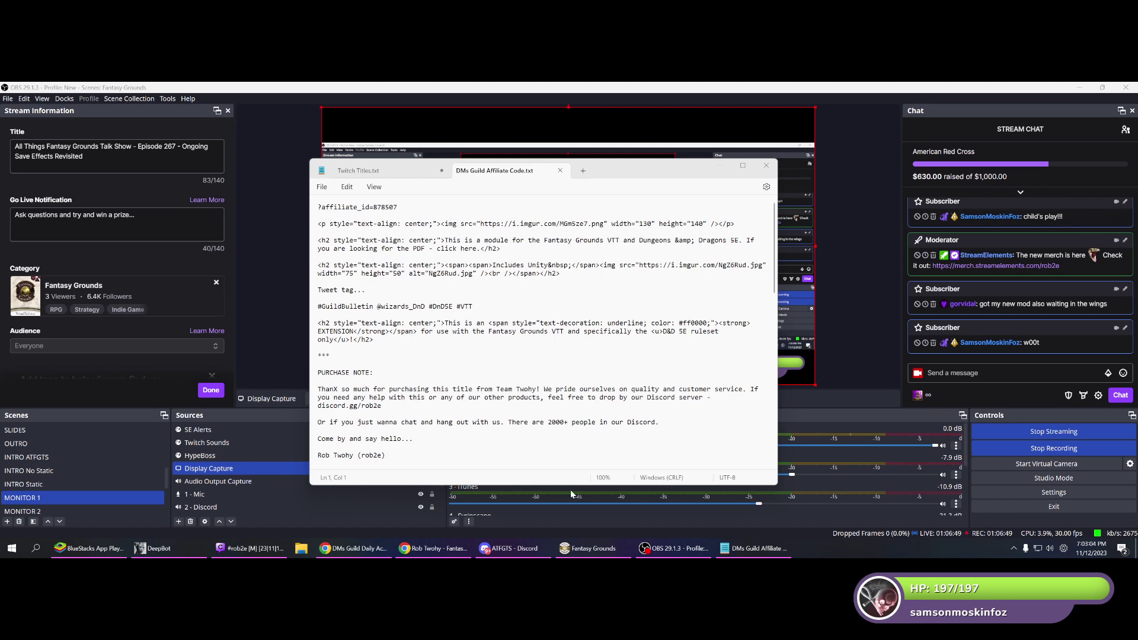
# Switch to Fantasy Grounds and close the open Modules and Module Activation windows.
pyautogui.click(595, 550)
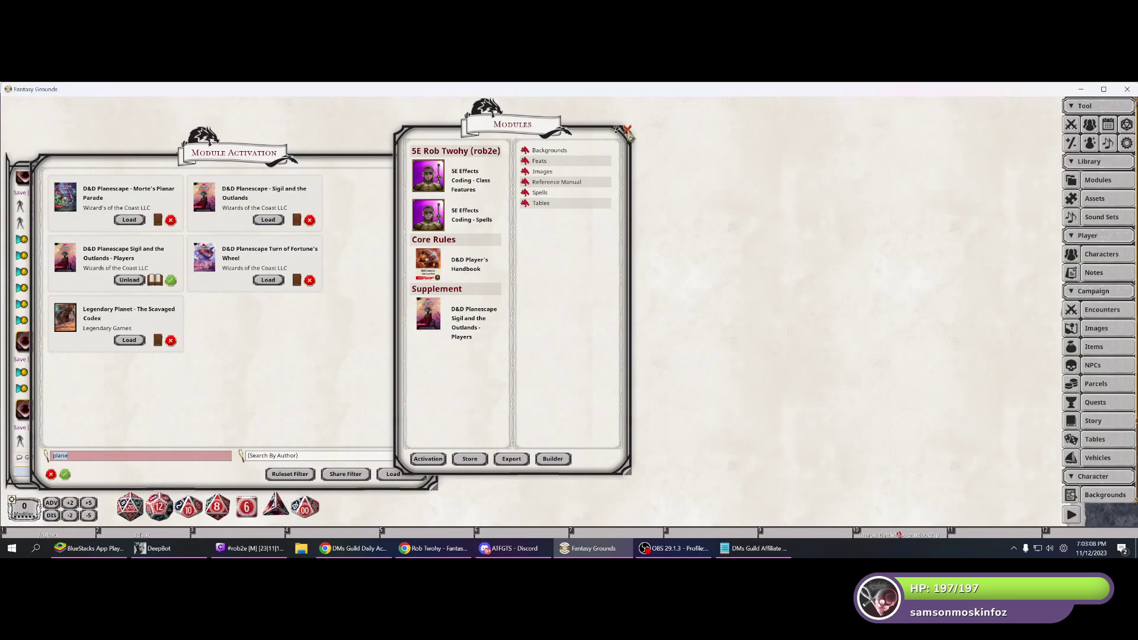
pyautogui.click(627, 129)
pyautogui.click(436, 161)
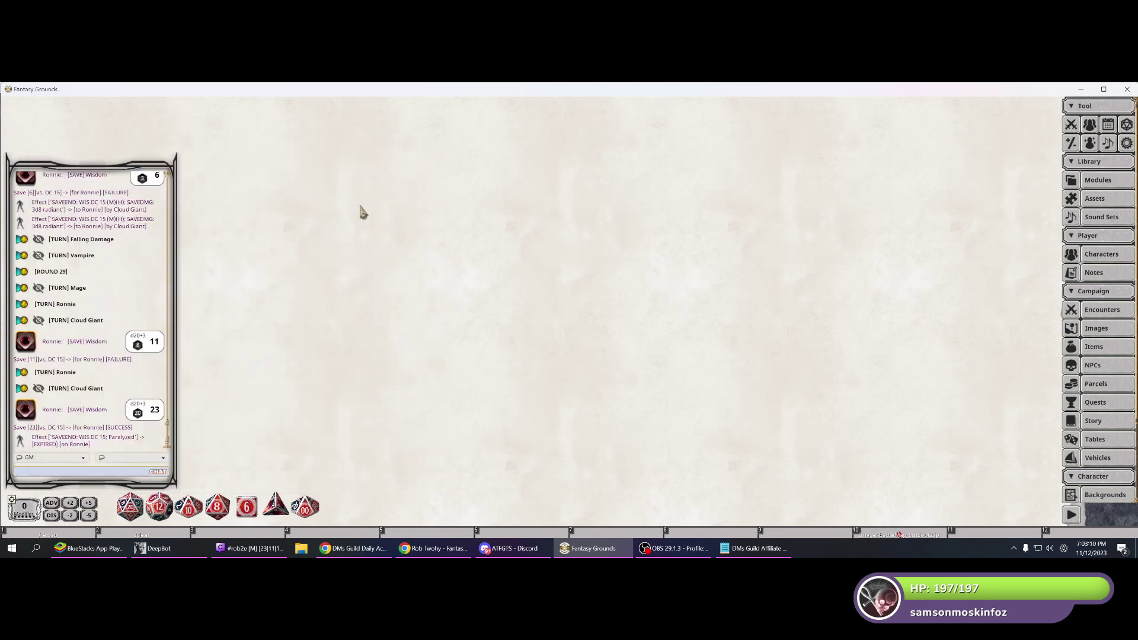
# Filter the module activation list to loaded modules, unload the Player's Handbook, Planescape Players and both 5E Effects Coding modules, and close the module windows.
pyautogui.click(1117, 180)
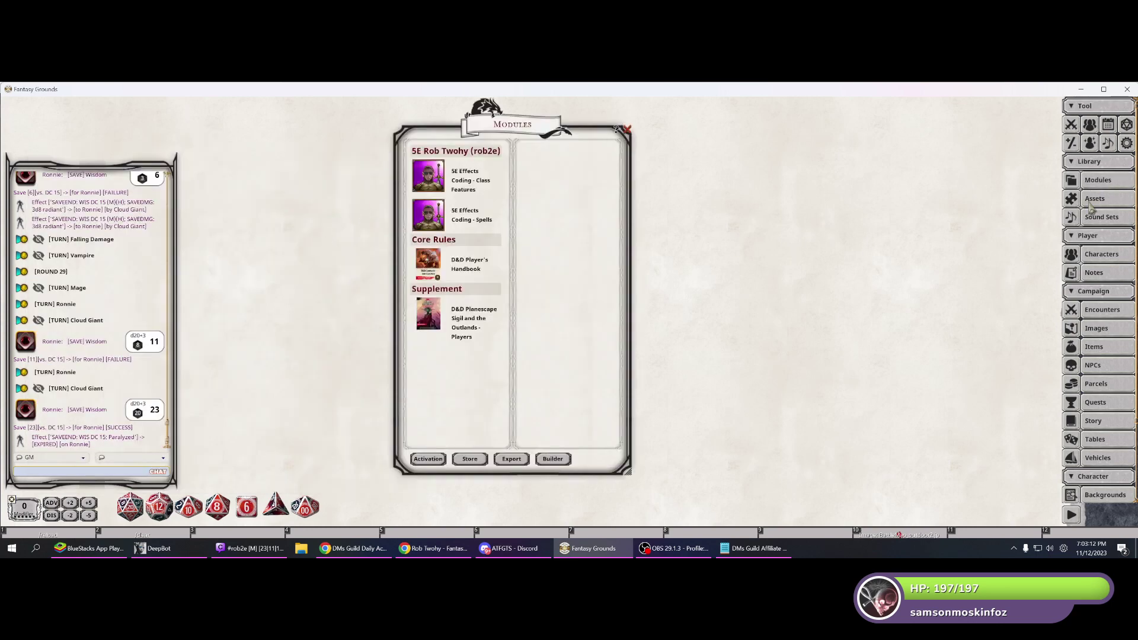
pyautogui.click(430, 460)
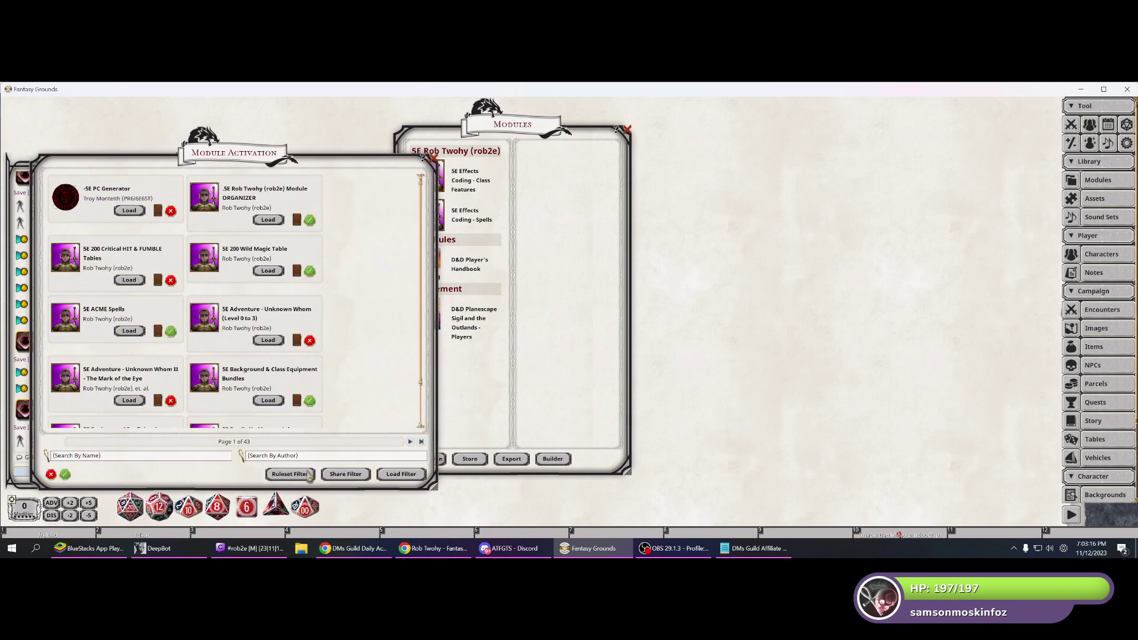
pyautogui.click(401, 474)
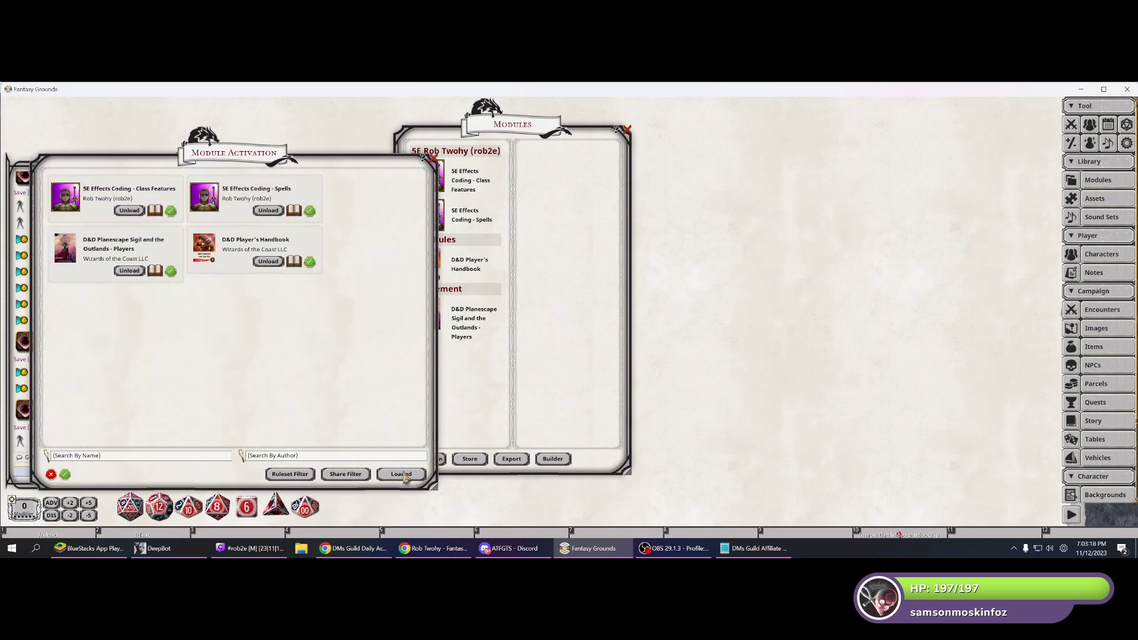
pyautogui.click(268, 261)
pyautogui.click(129, 270)
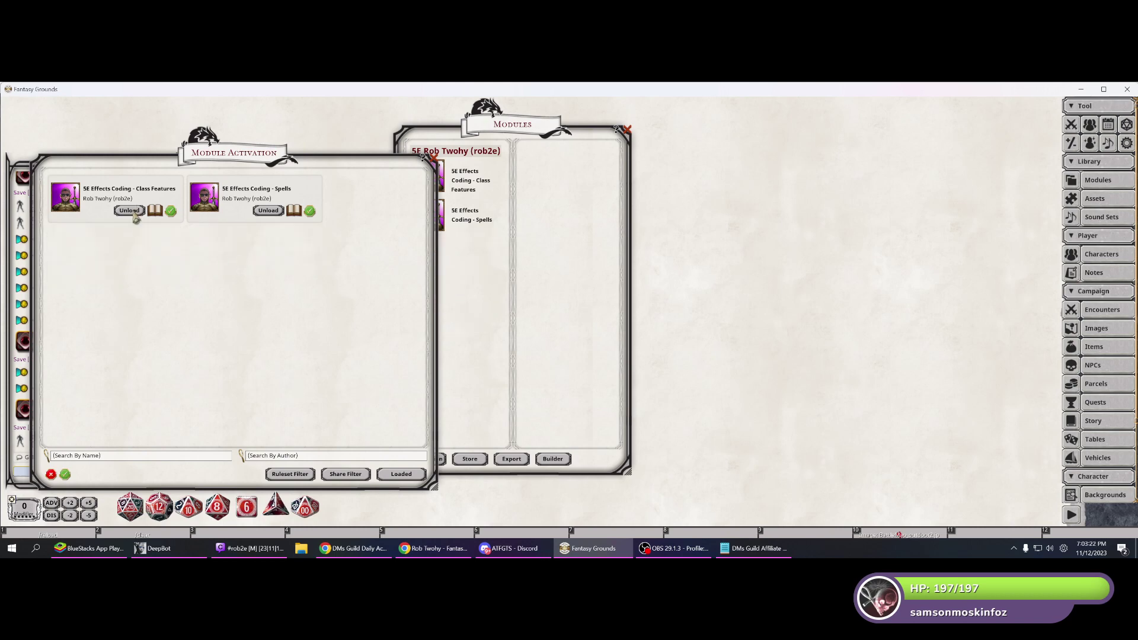
pyautogui.click(130, 211)
pyautogui.click(129, 211)
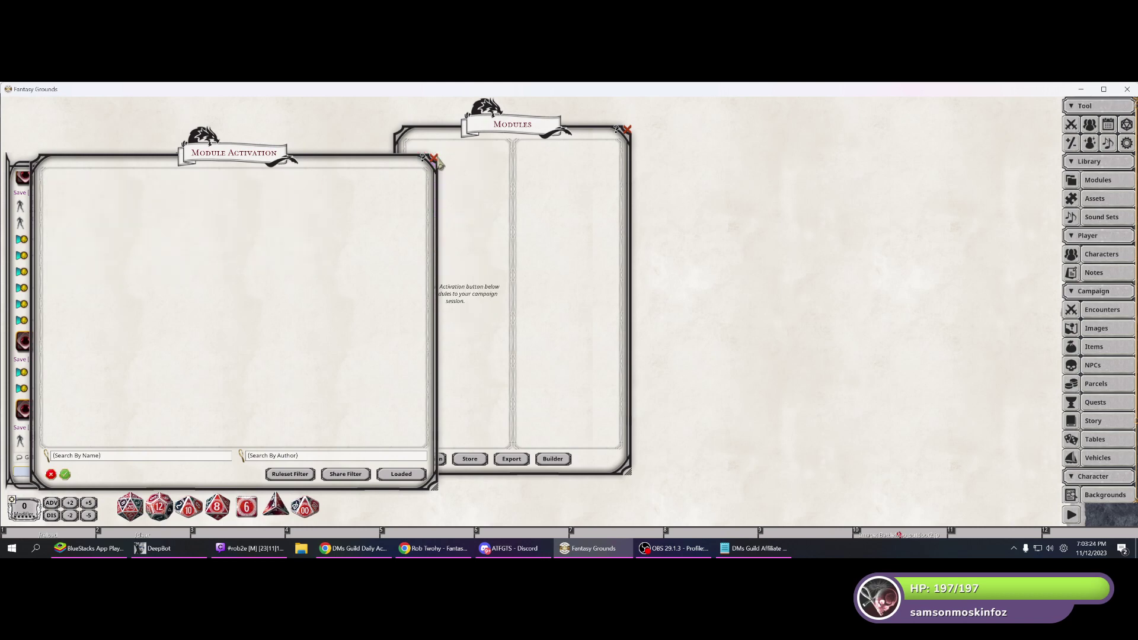
pyautogui.click(434, 158)
pyautogui.click(628, 131)
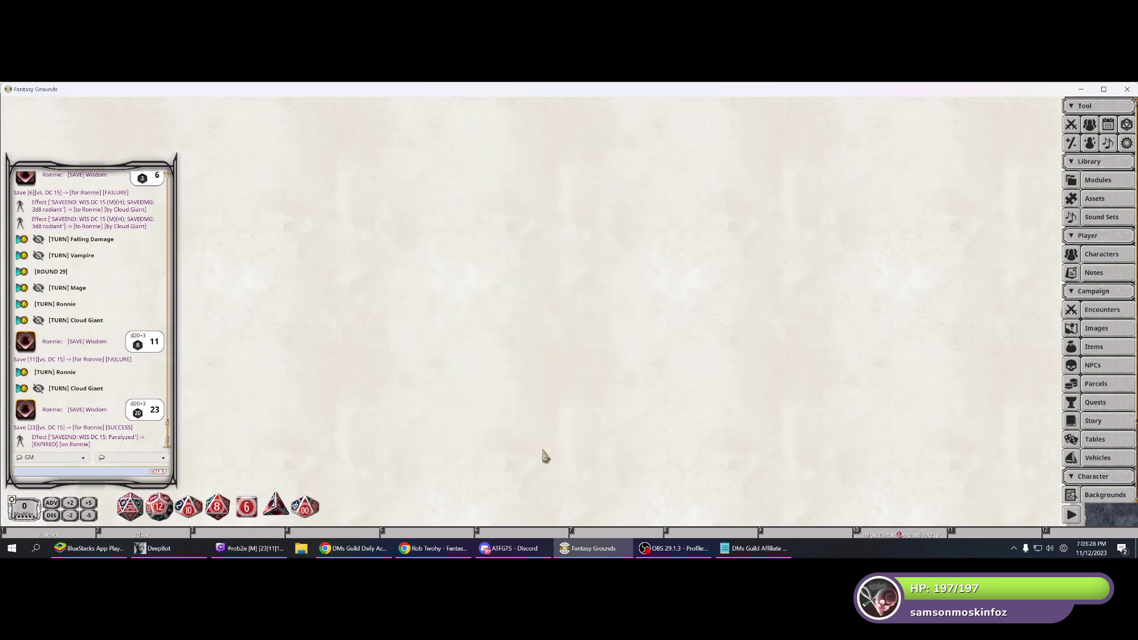
# Switch to Discord, open the module author's direct messages and start downloading the attached The_Shadow_Race.mod.
pyautogui.moveTo(449, 551)
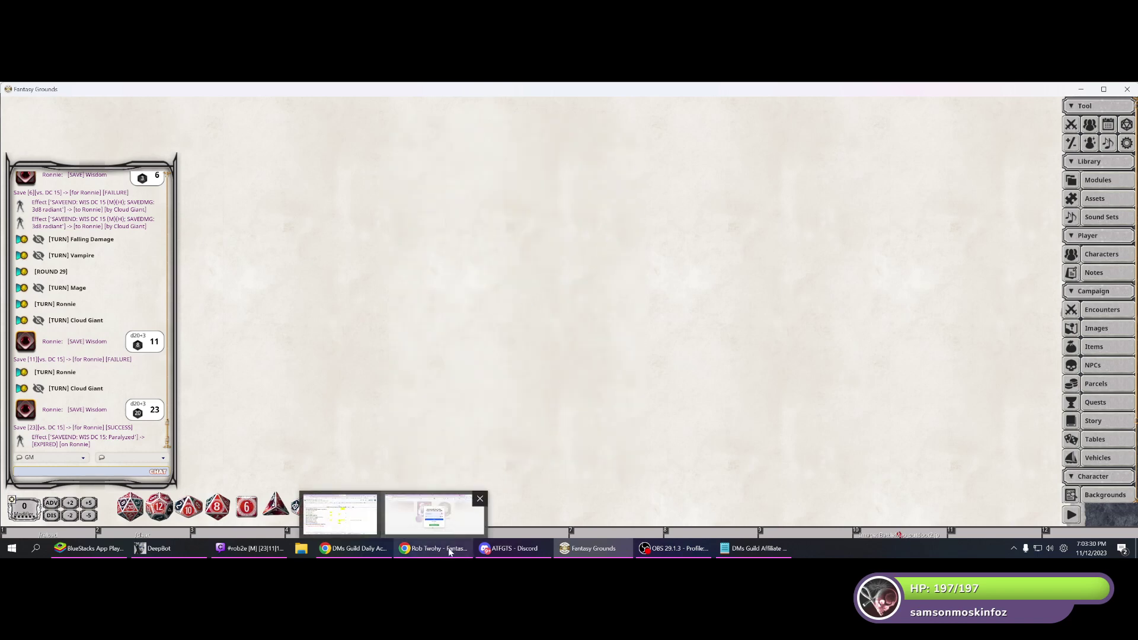
pyautogui.click(510, 549)
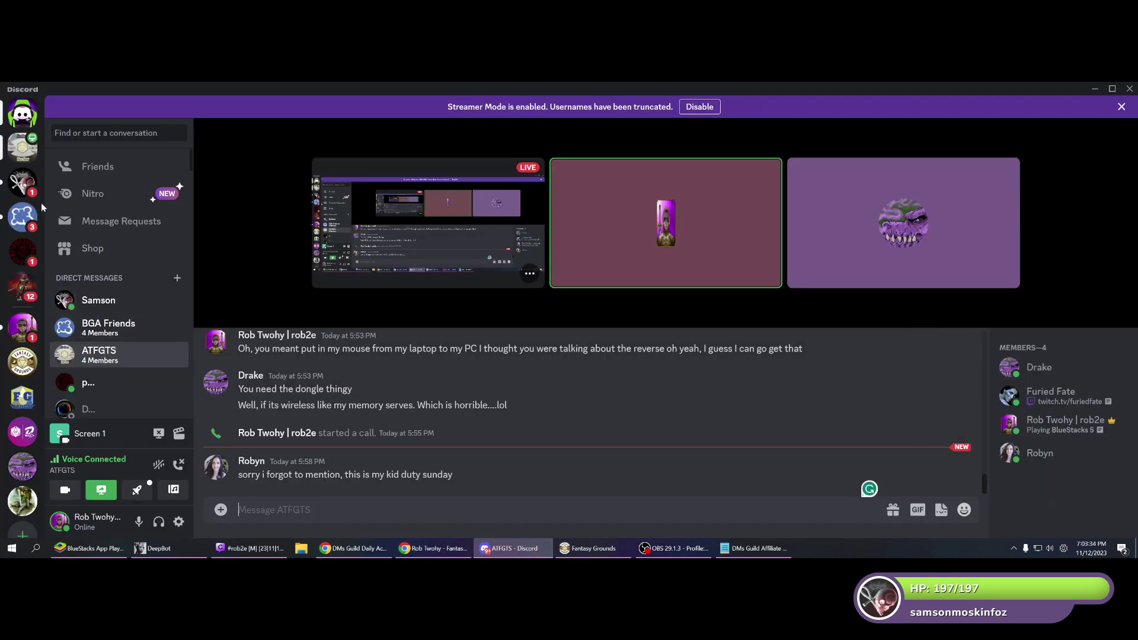
pyautogui.click(14, 290)
pyautogui.scroll(3, 386, 401)
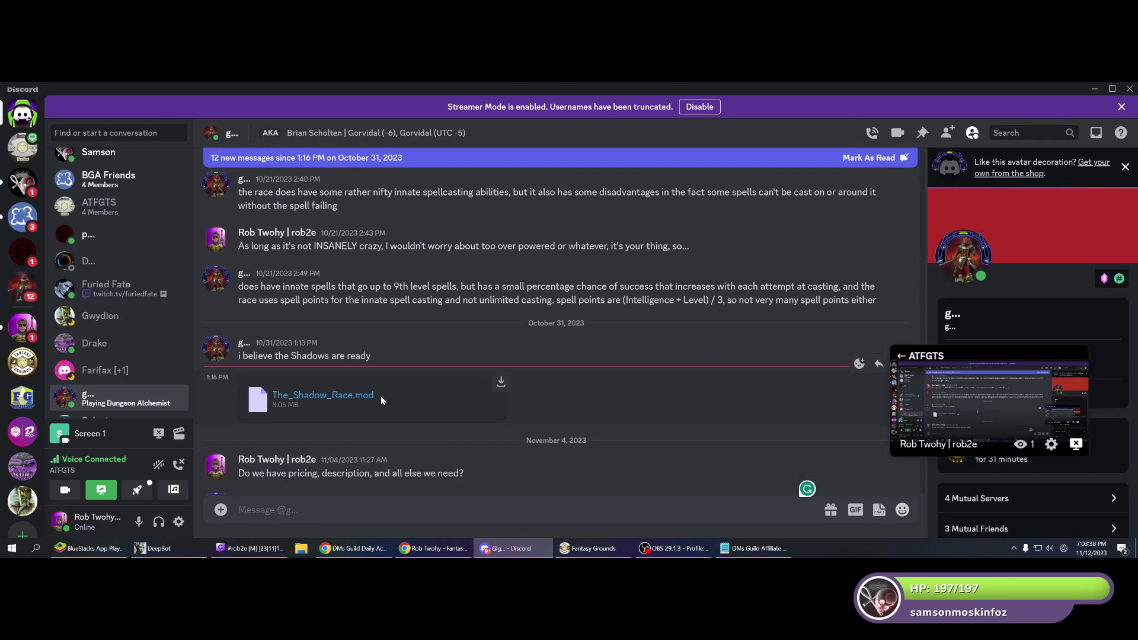
pyautogui.rightClick(358, 393)
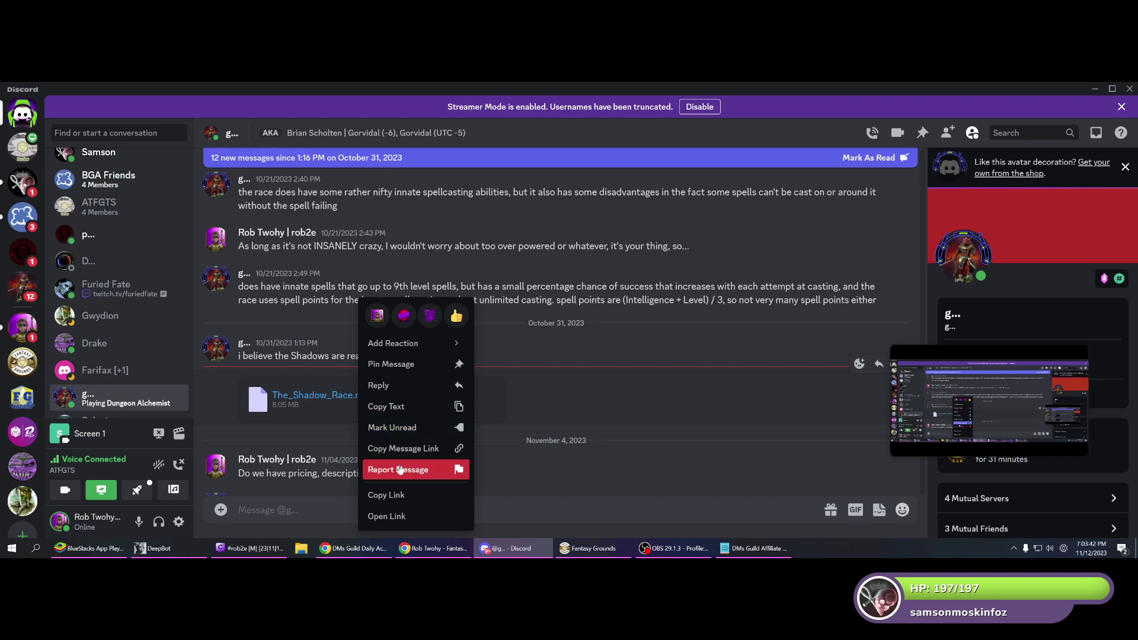
pyautogui.click(314, 395)
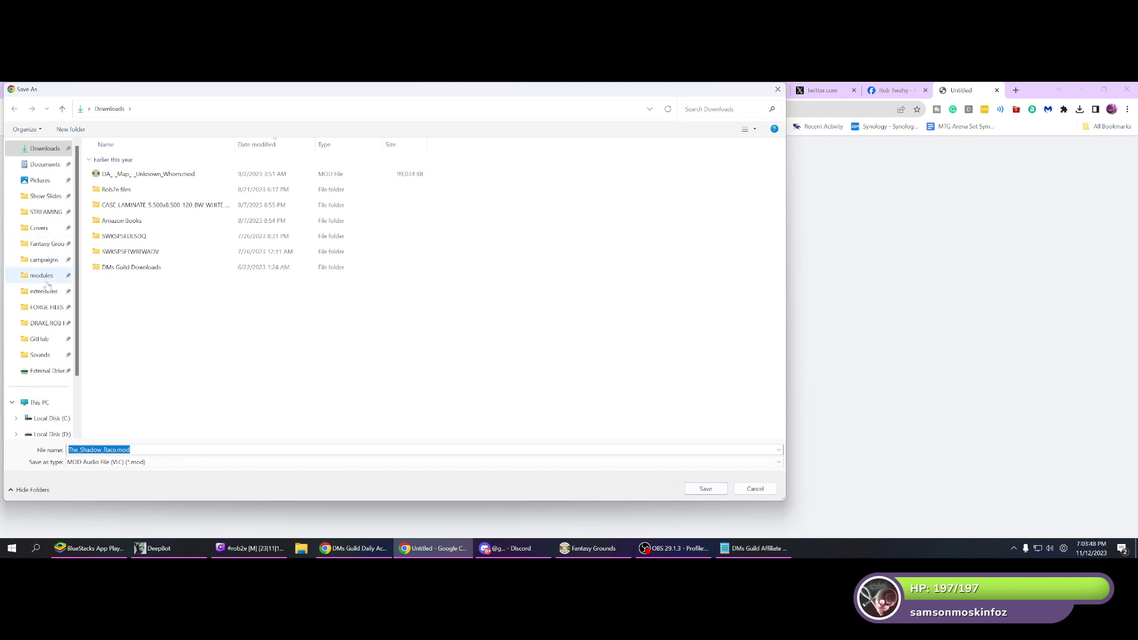
# Save the download in the Fantasy Grounds modules folder as The Shadow Race.mod, replacing the existing file.
pyautogui.click(42, 277)
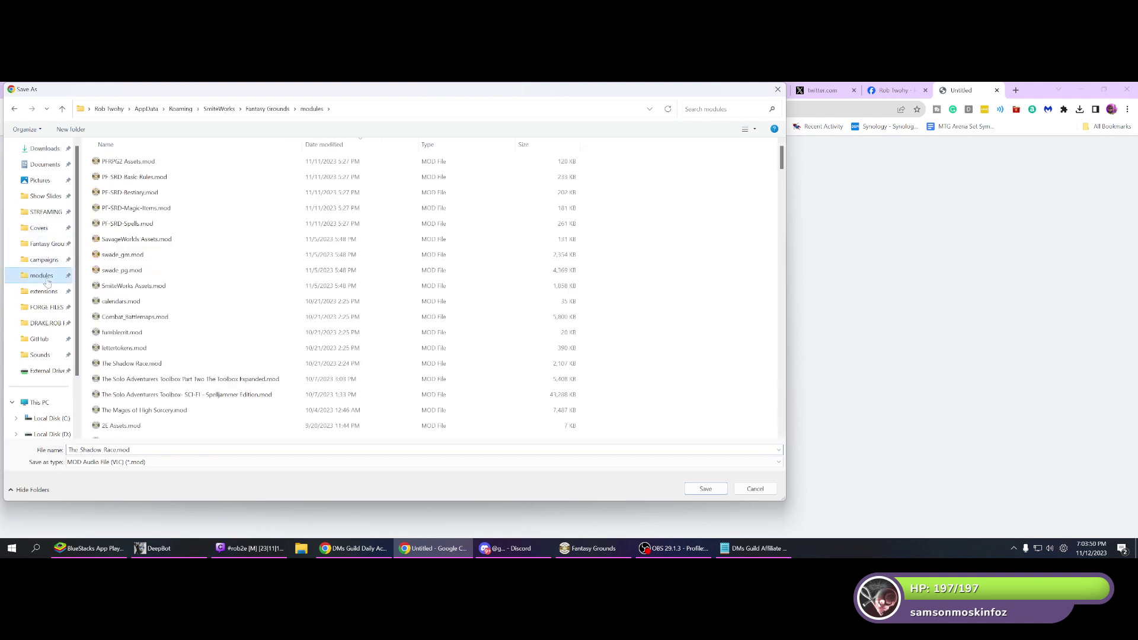
pyautogui.click(117, 447)
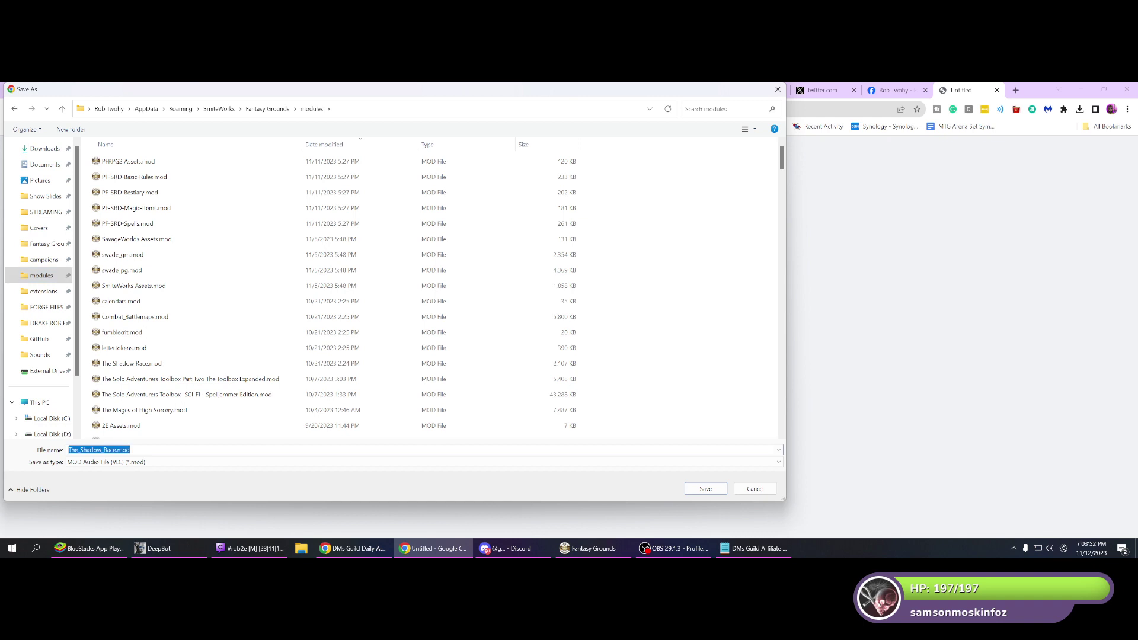
pyautogui.moveTo(68, 450); pyautogui.dragTo(117, 449)
pyautogui.write('The Shadow Race')
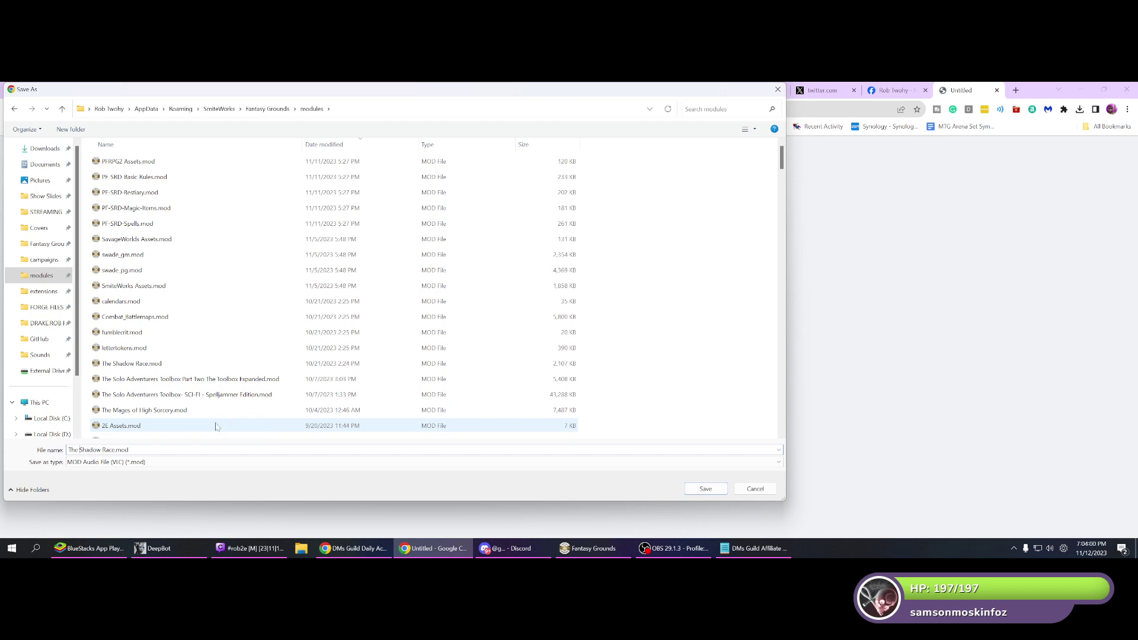
pyautogui.click(713, 493)
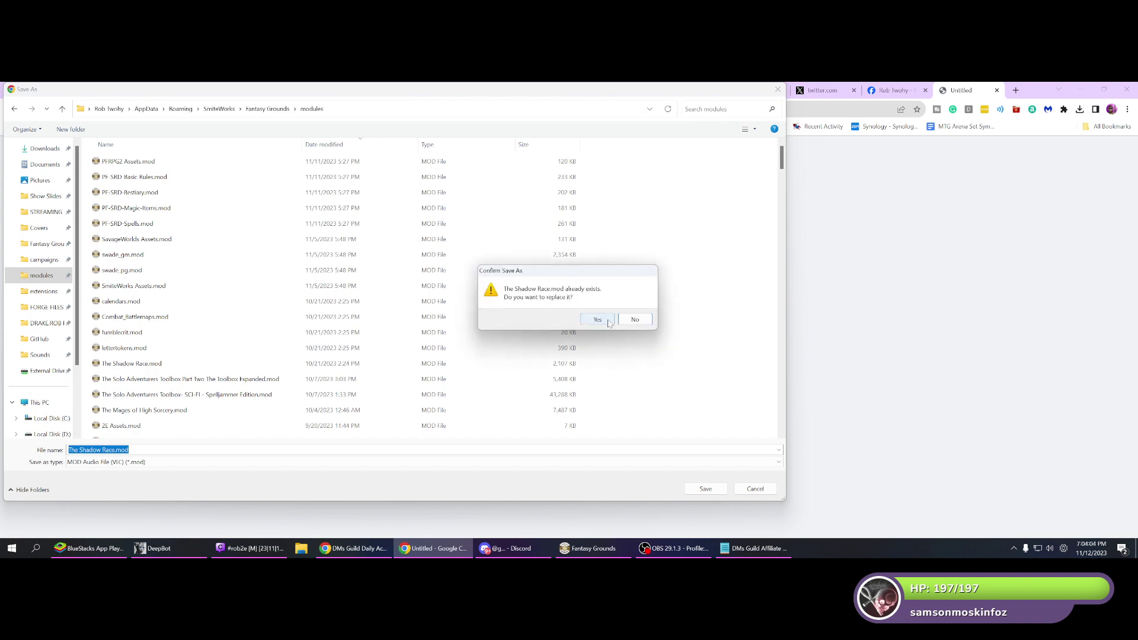
pyautogui.click(597, 320)
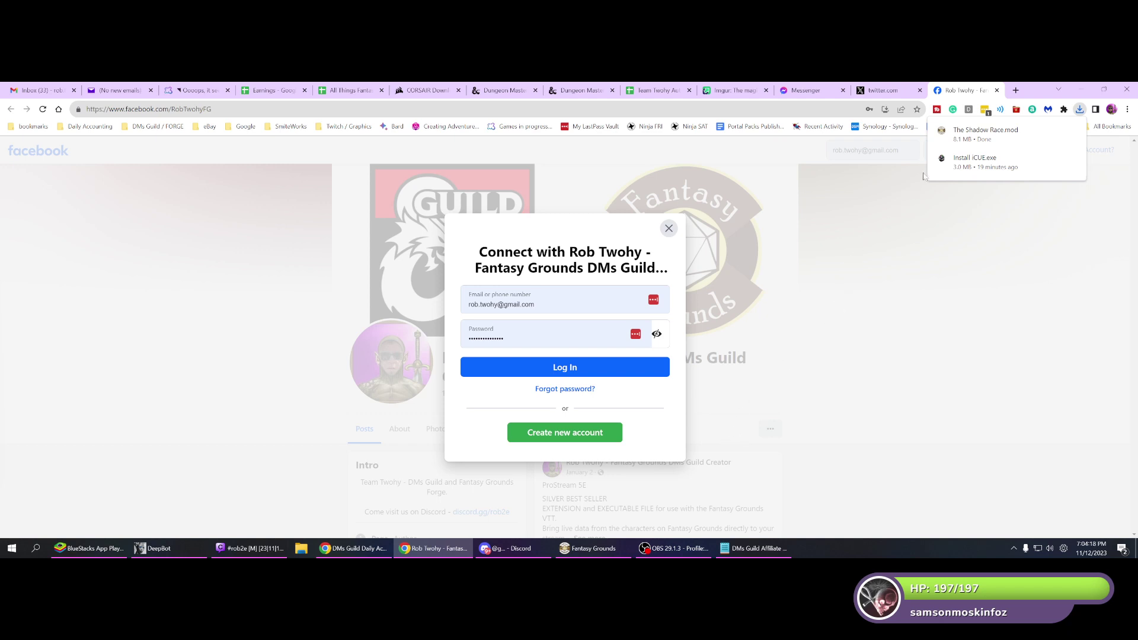
# Close the Facebook page, then switch to Stream Deck and open the action list of the Publish multi action.
pyautogui.click(997, 90)
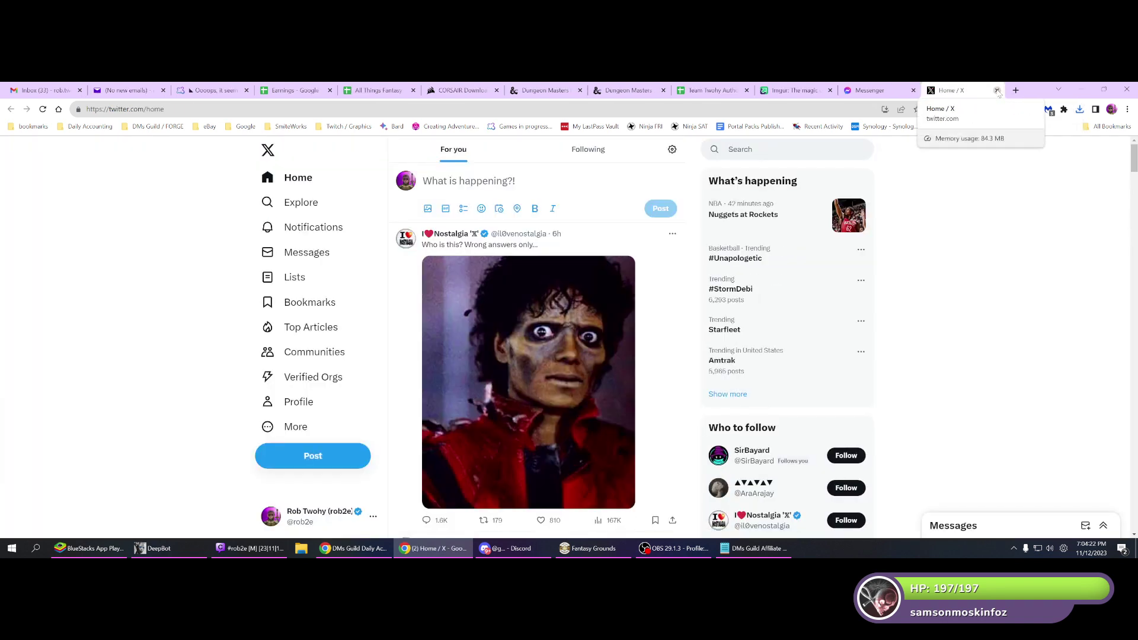
pyautogui.click(1012, 548)
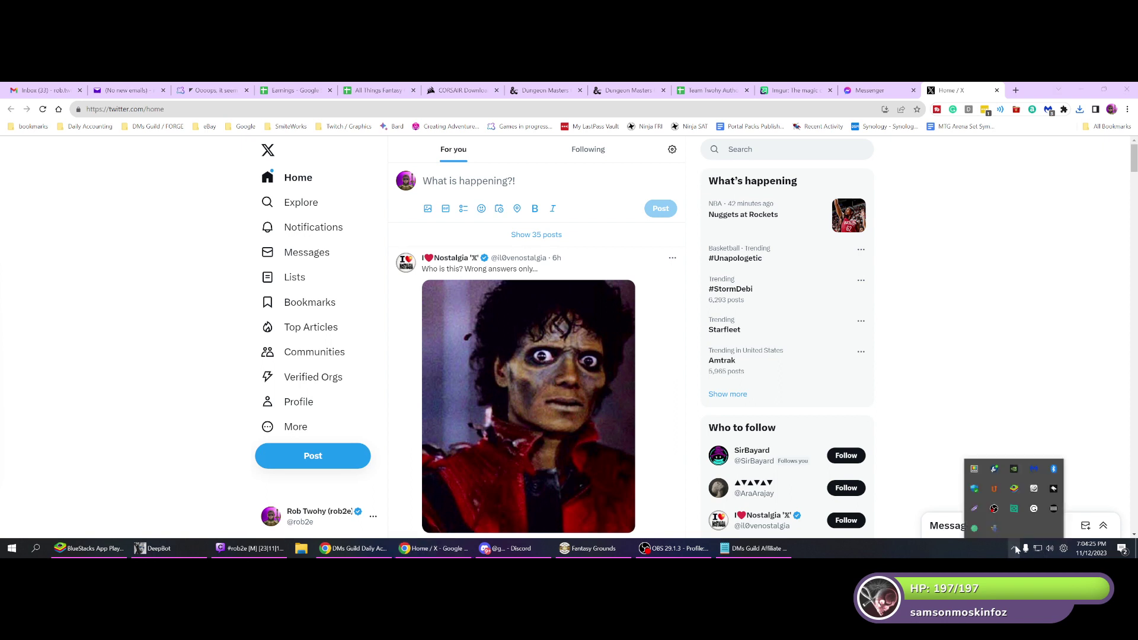
pyautogui.click(1053, 510)
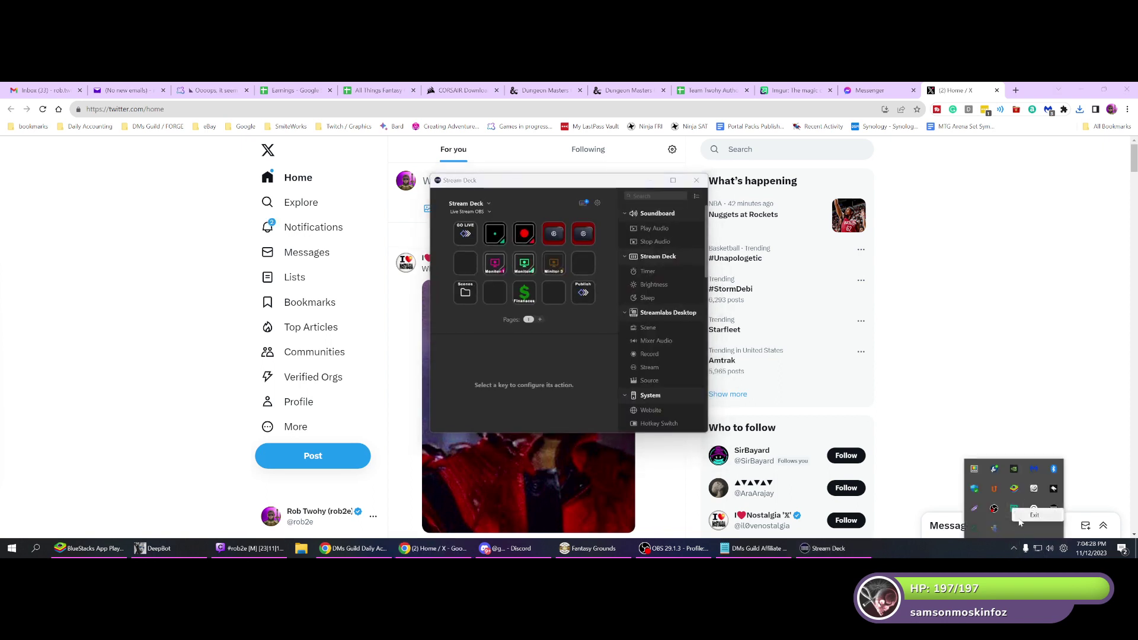
pyautogui.click(1019, 518)
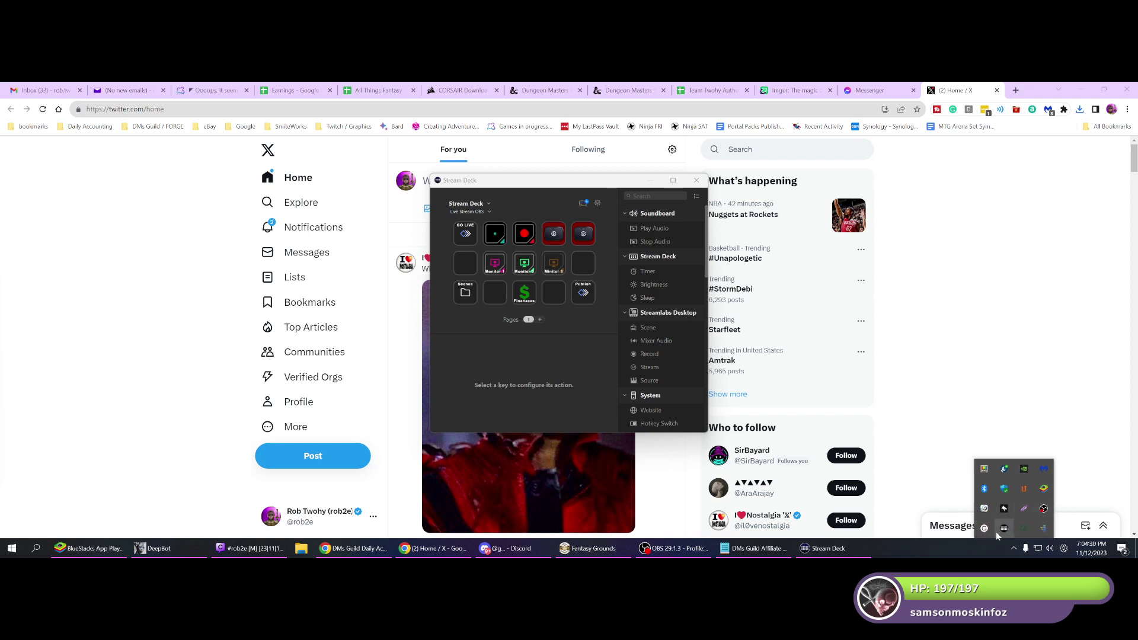
pyautogui.click(582, 296)
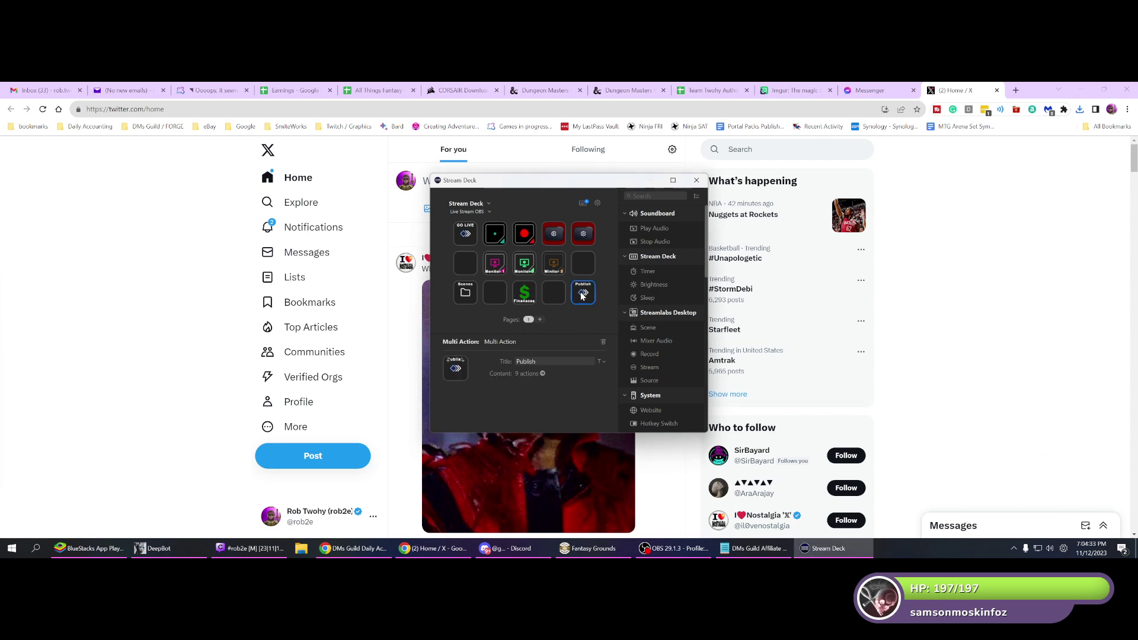
pyautogui.click(542, 373)
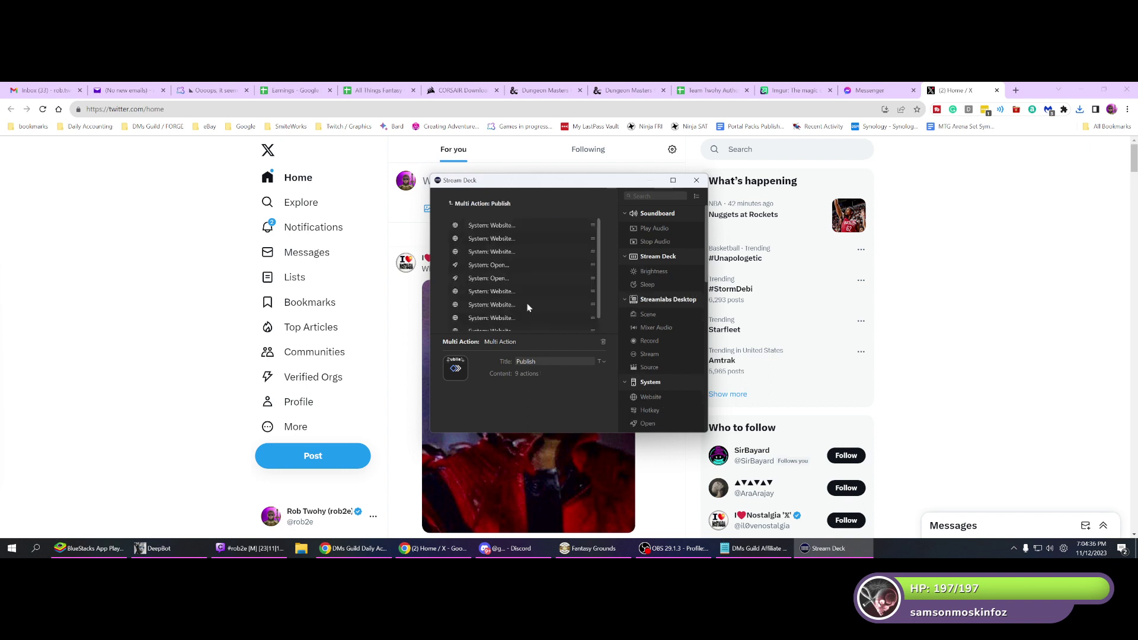
# Check the entries of the Publish multi action, delete its Facebook website action and close Stream Deck.
pyautogui.click(511, 226)
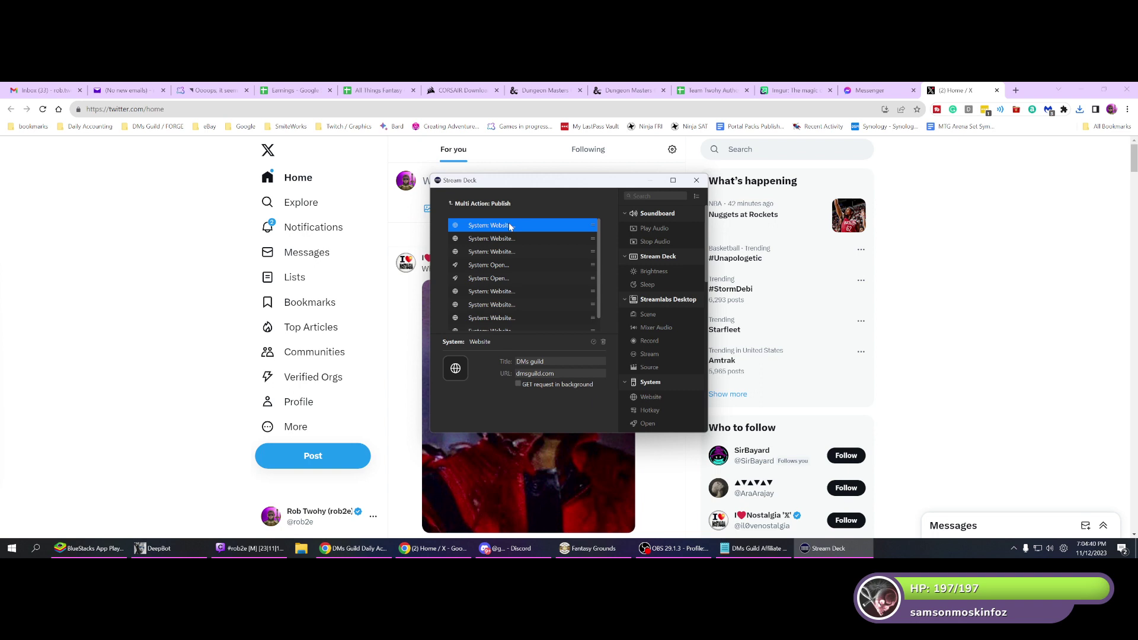
pyautogui.press('Down')
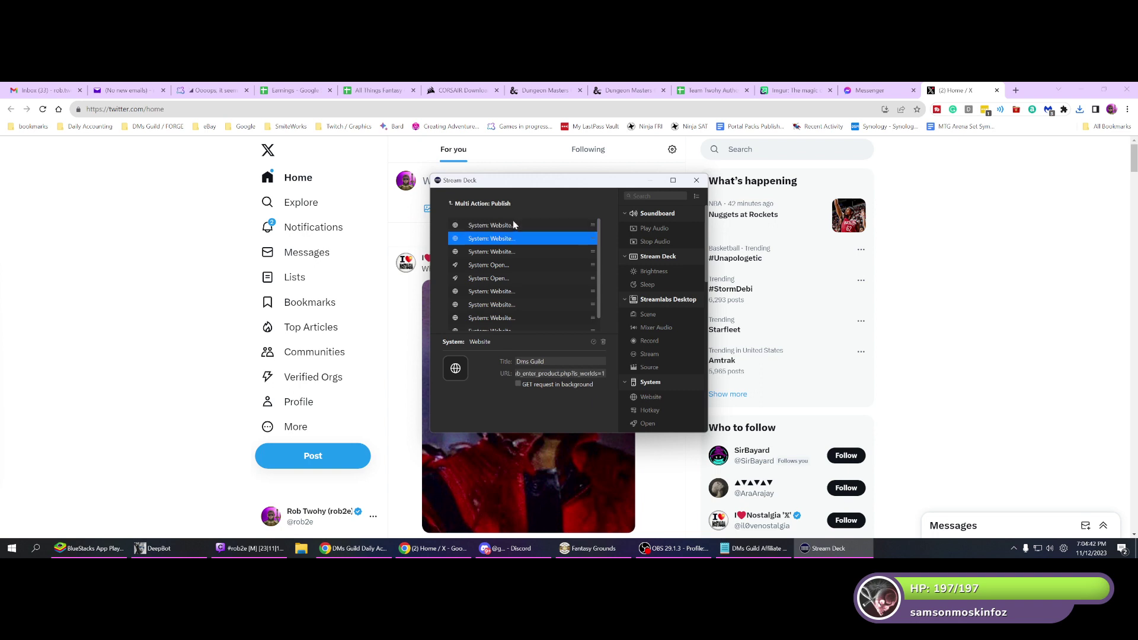
pyautogui.press('Down')
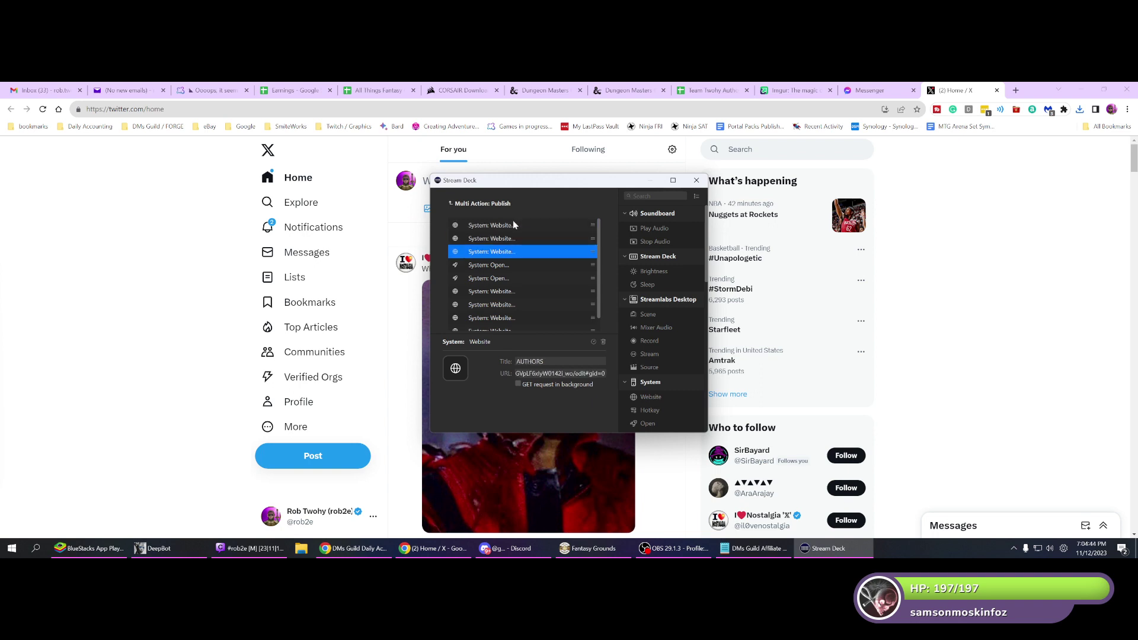
pyautogui.press('Down')
pyautogui.press('Down')
pyautogui.press('Down')
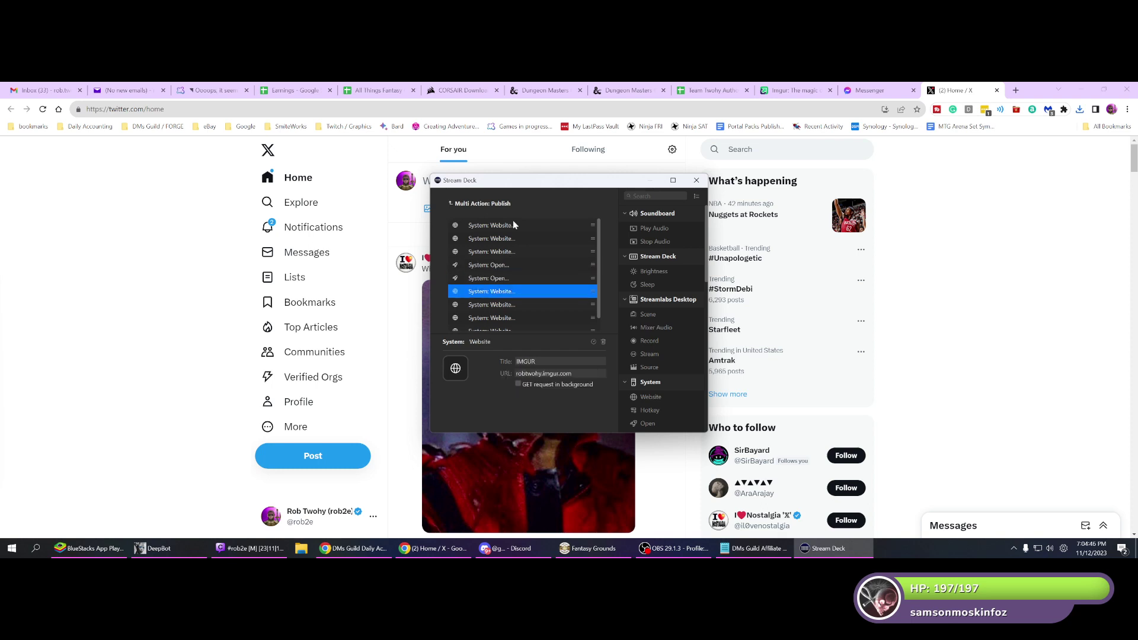
pyautogui.press('Down')
pyautogui.press('Down')
pyautogui.press('Down')
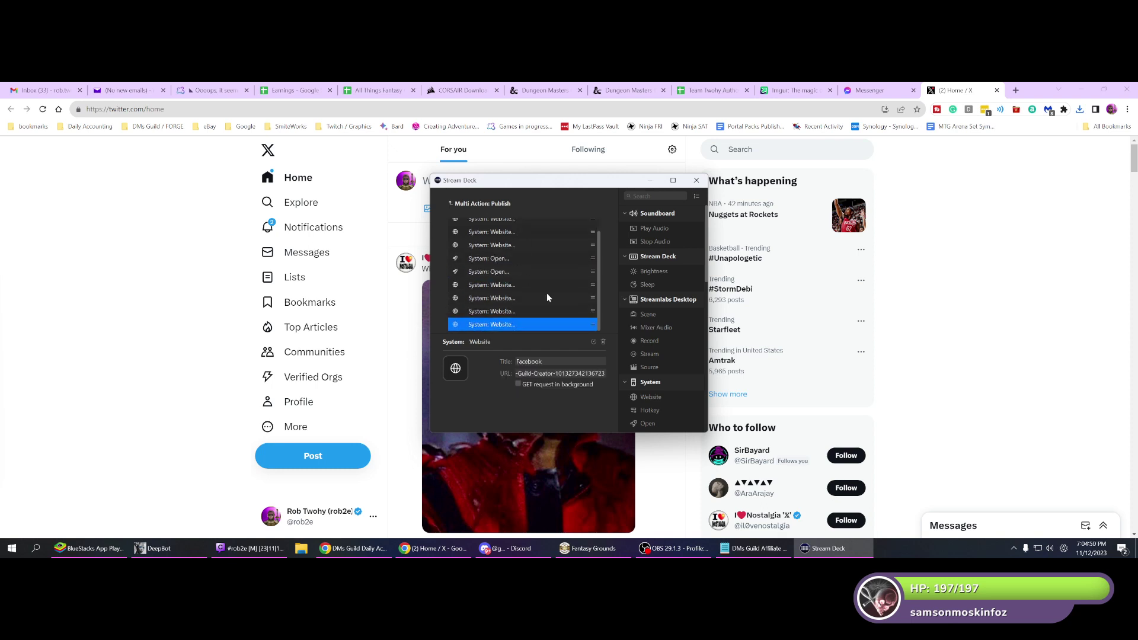
pyautogui.click(603, 342)
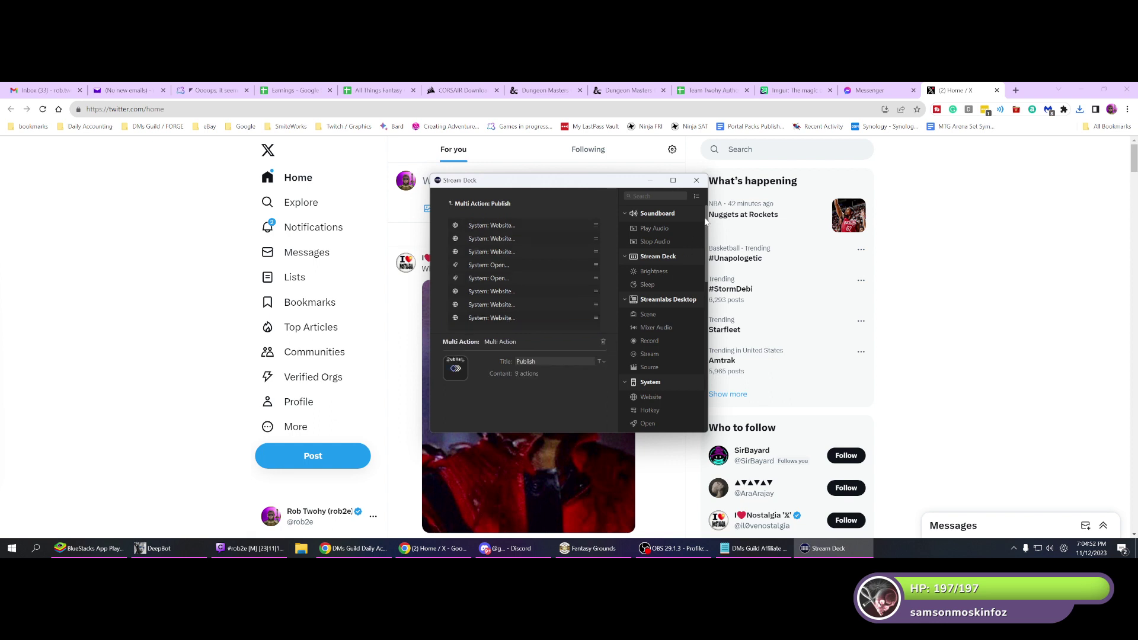
pyautogui.click(703, 182)
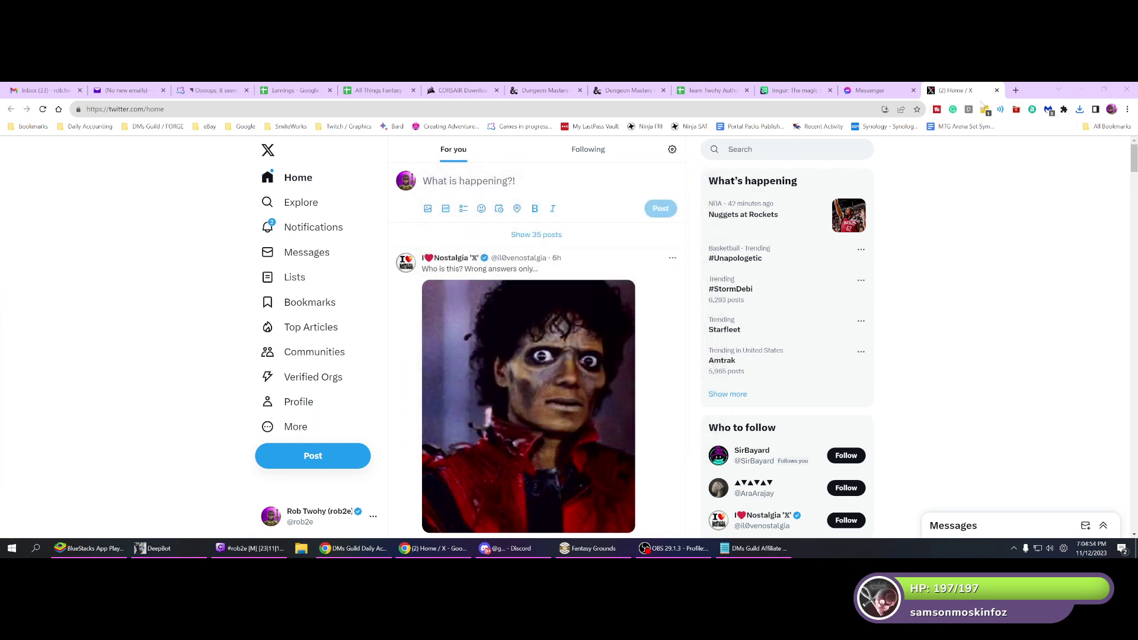
# Close the Messenger page in the browser, then switch back to Stream Deck and open the Publish multi action's action list.
pyautogui.click(882, 95)
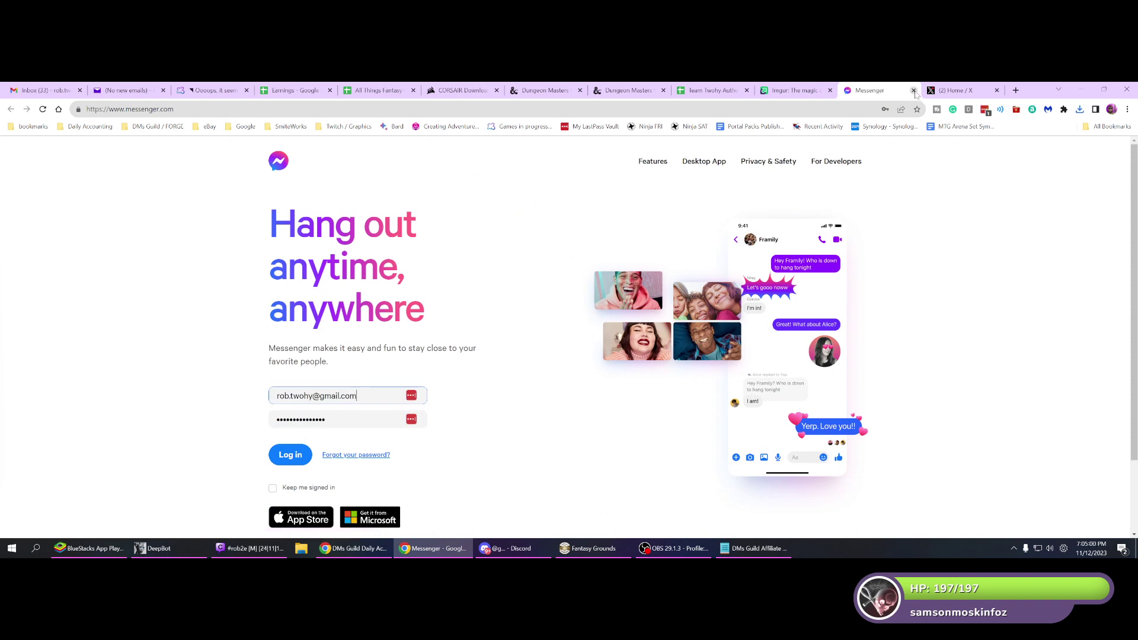
pyautogui.click(913, 90)
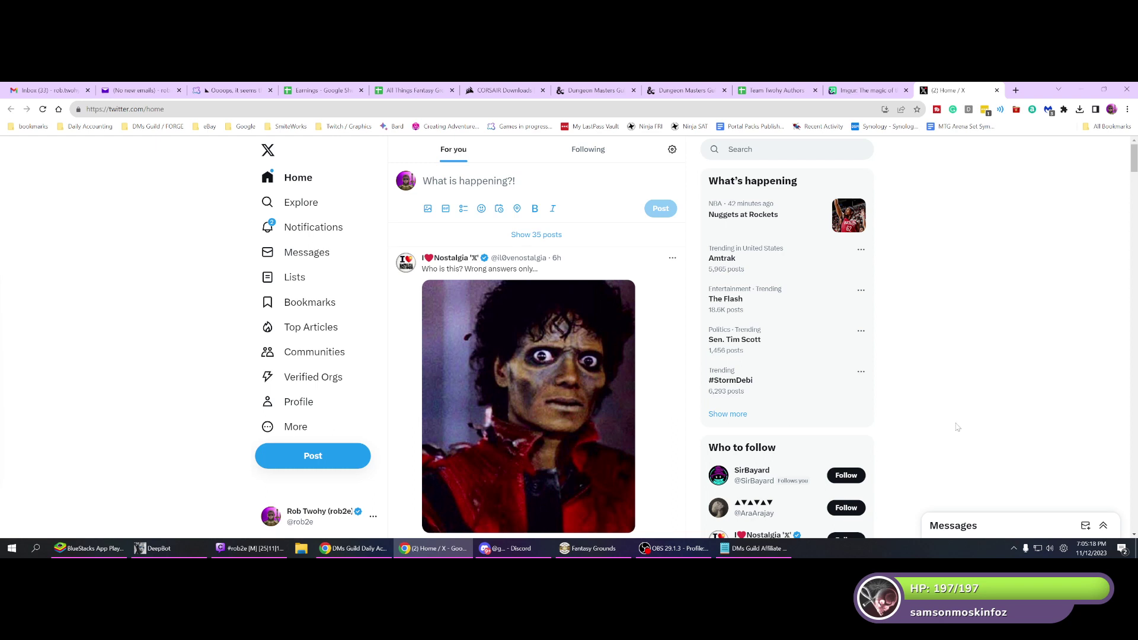
pyautogui.click(1014, 549)
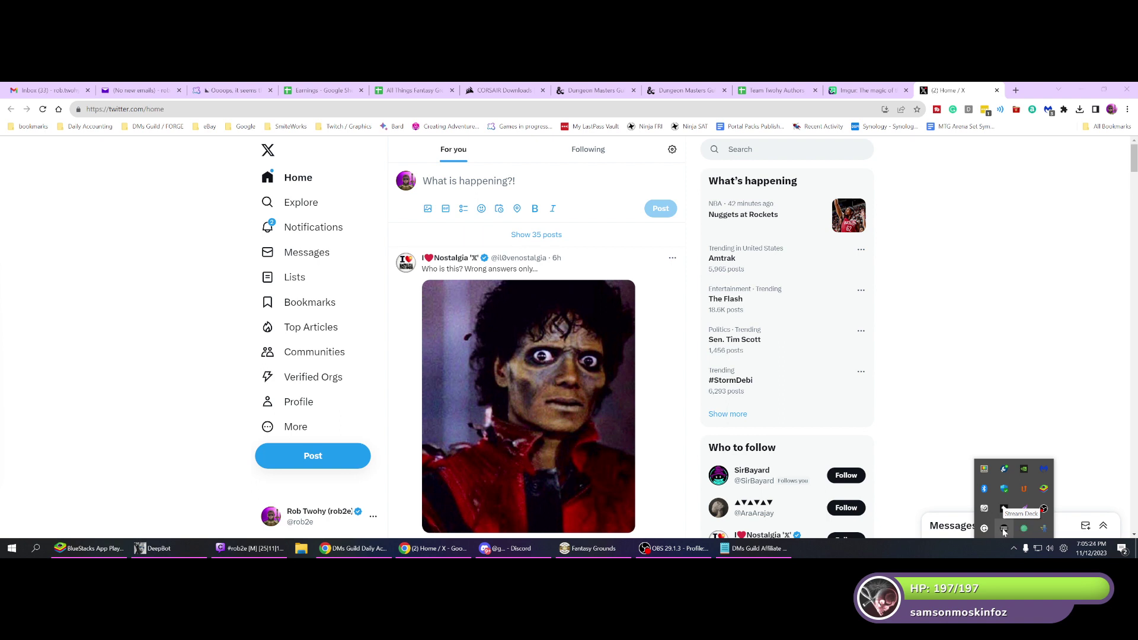
pyautogui.click(1003, 529)
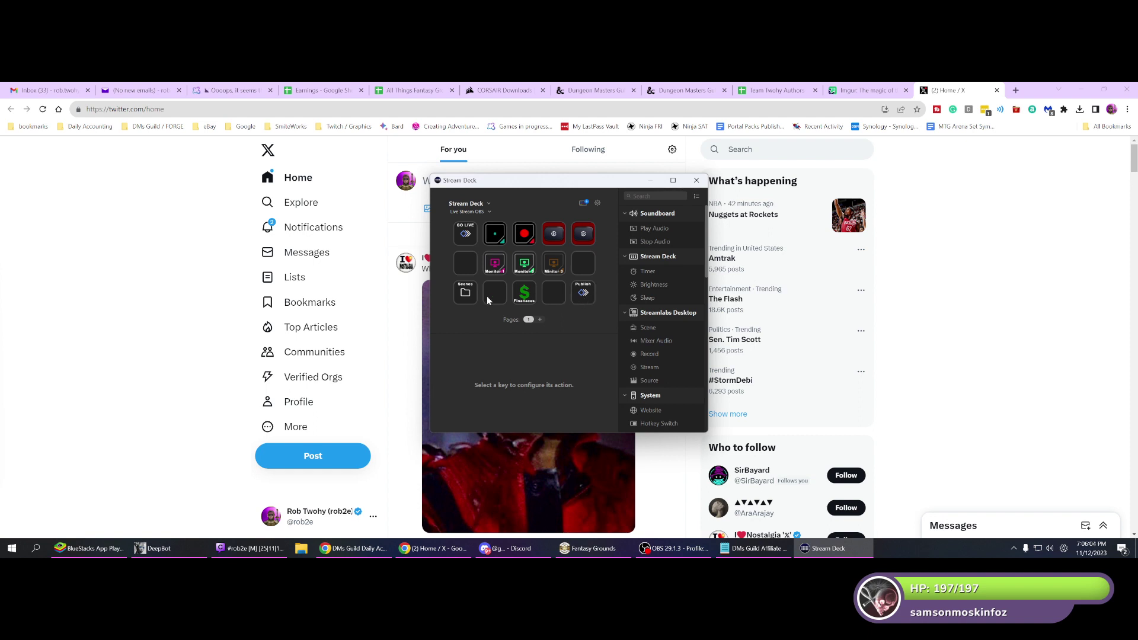
pyautogui.click(581, 296)
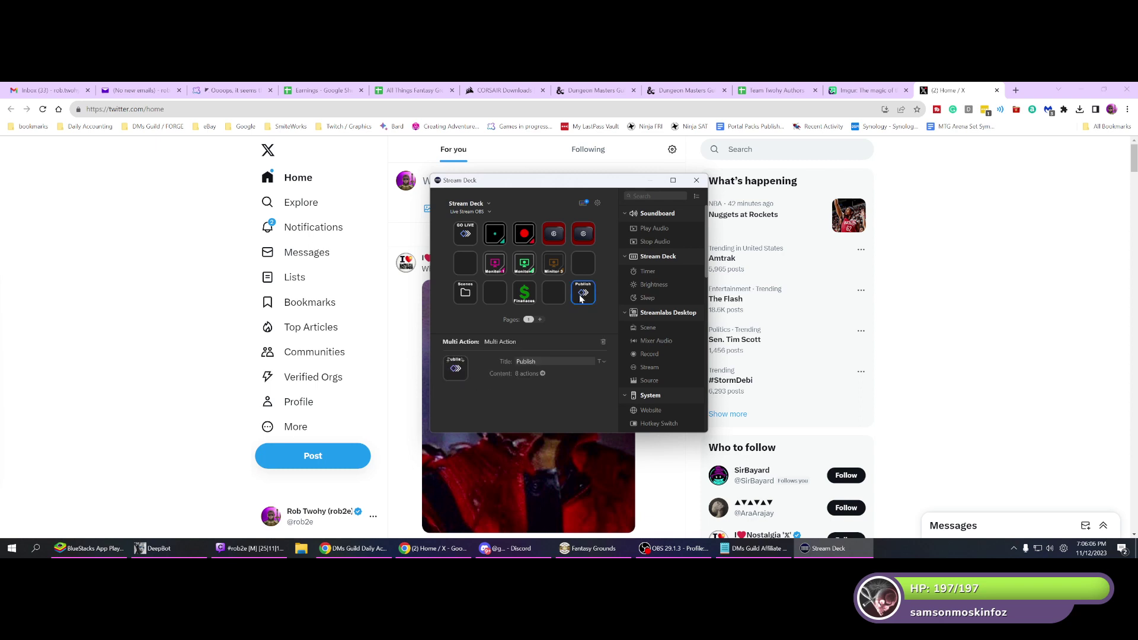
pyautogui.click(541, 374)
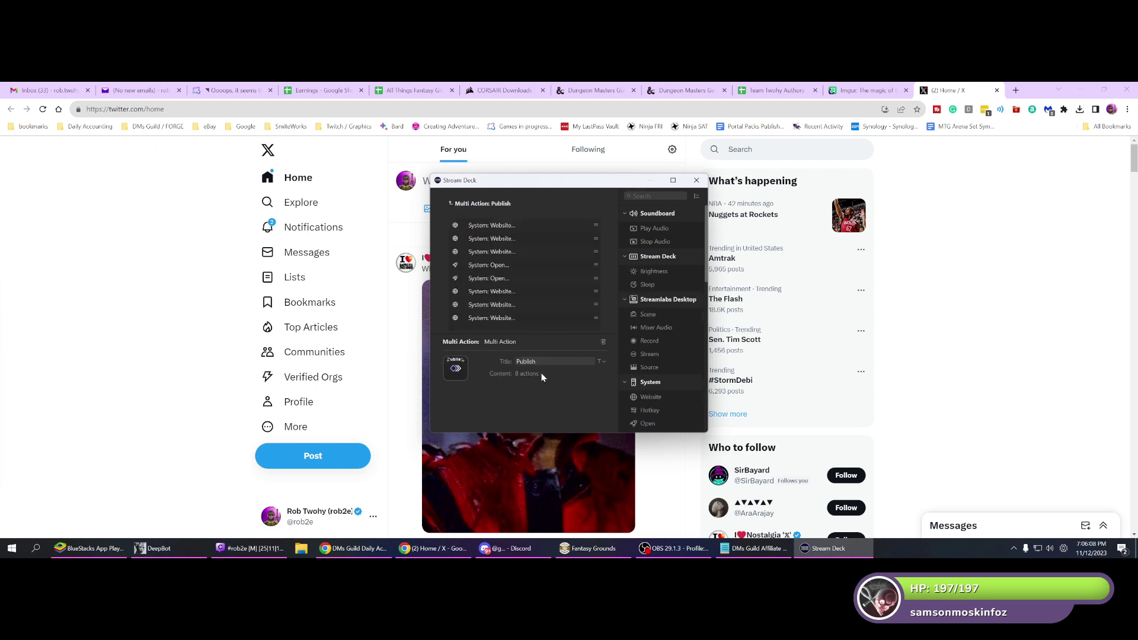
# Delete the Messenger website action from the Publish multi action and close Stream Deck.
pyautogui.click(508, 320)
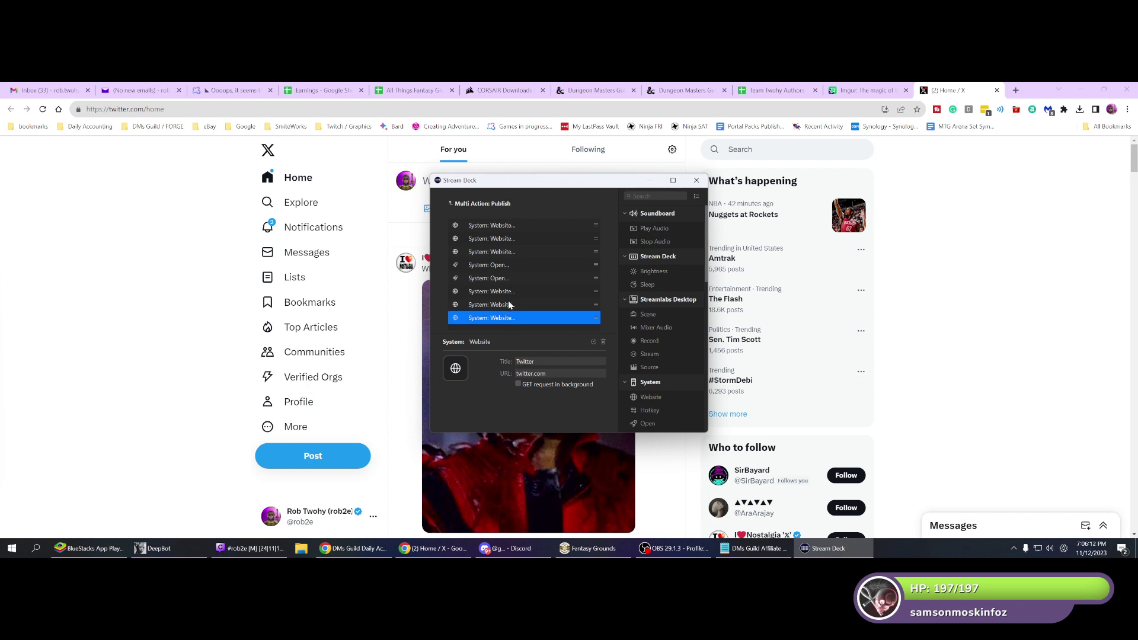
pyautogui.click(509, 305)
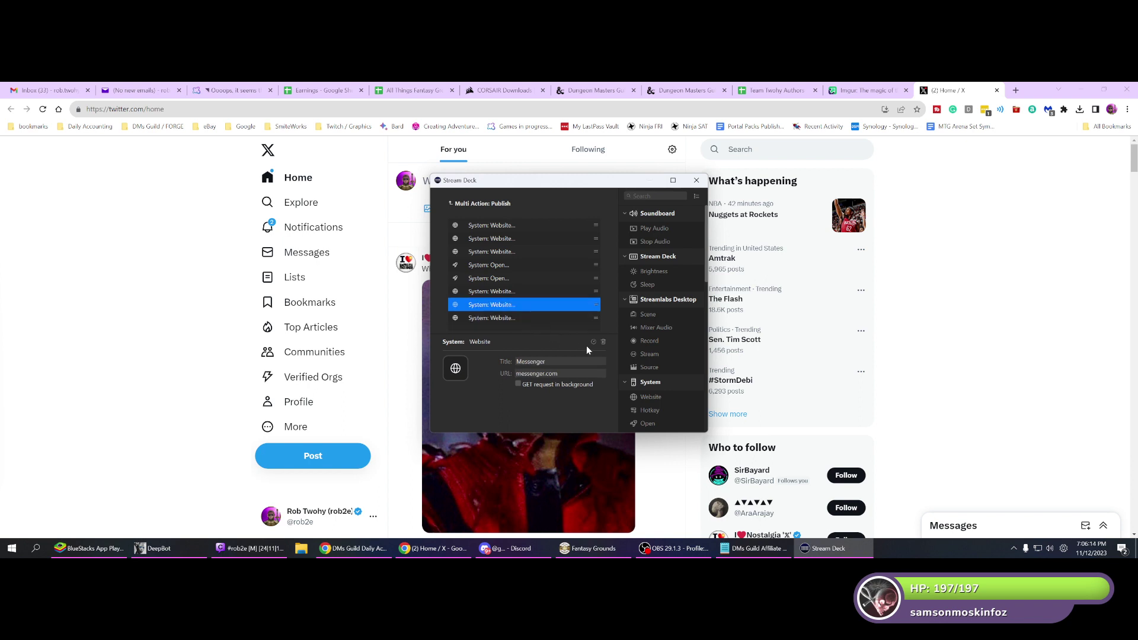
pyautogui.click(604, 343)
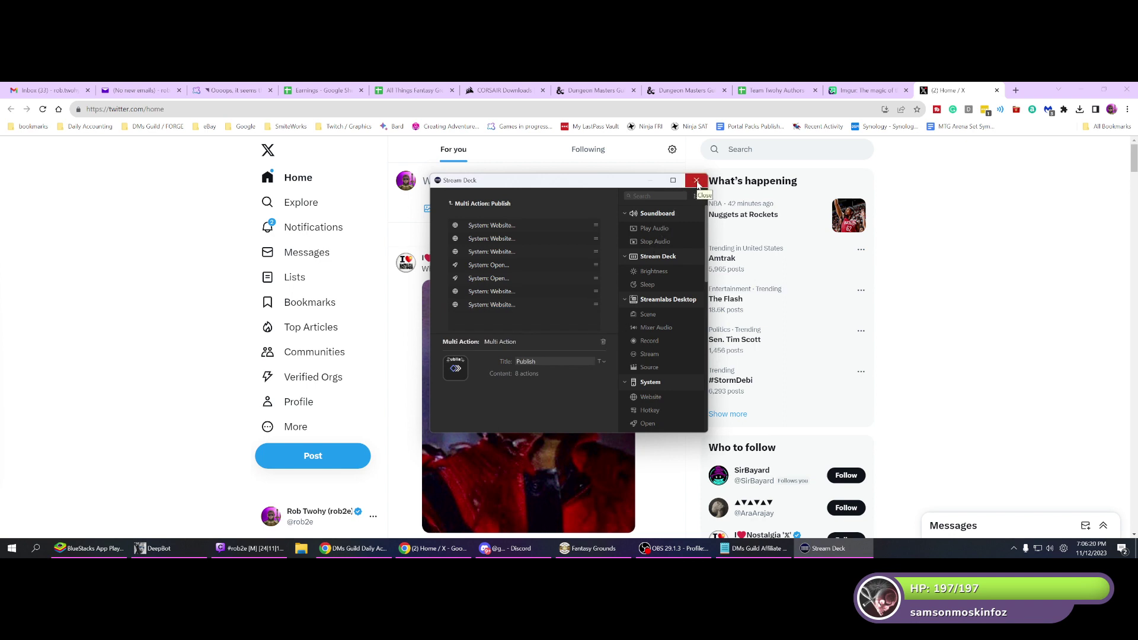
pyautogui.click(697, 183)
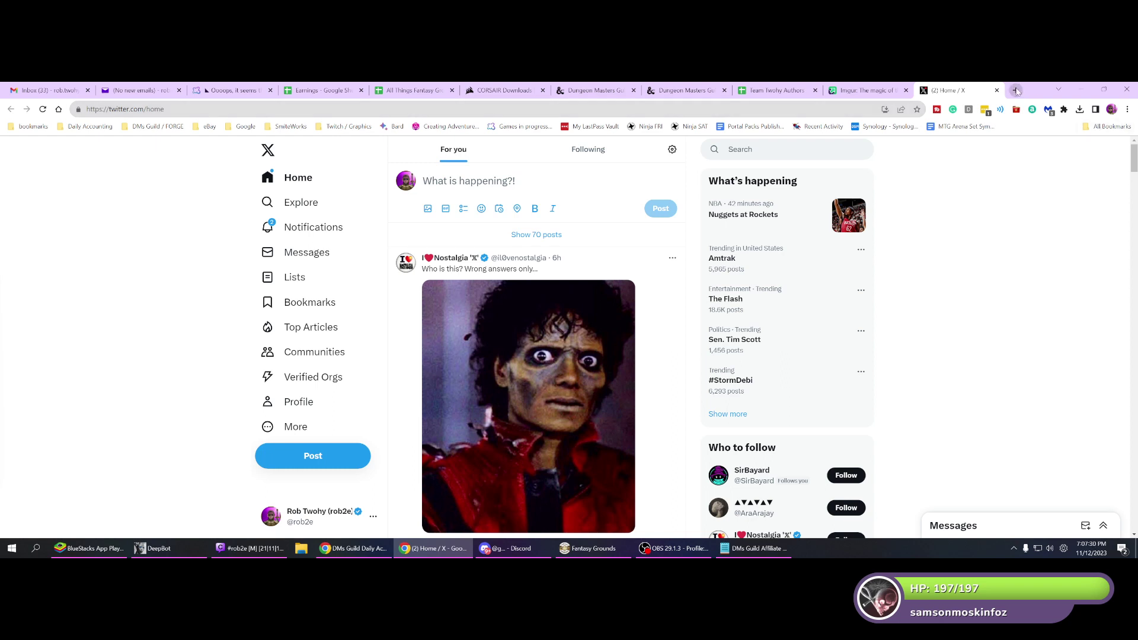
# Search for Facebook in a new browser tab, open its site and try to log in with the prefilled credentials.
pyautogui.click(1016, 90)
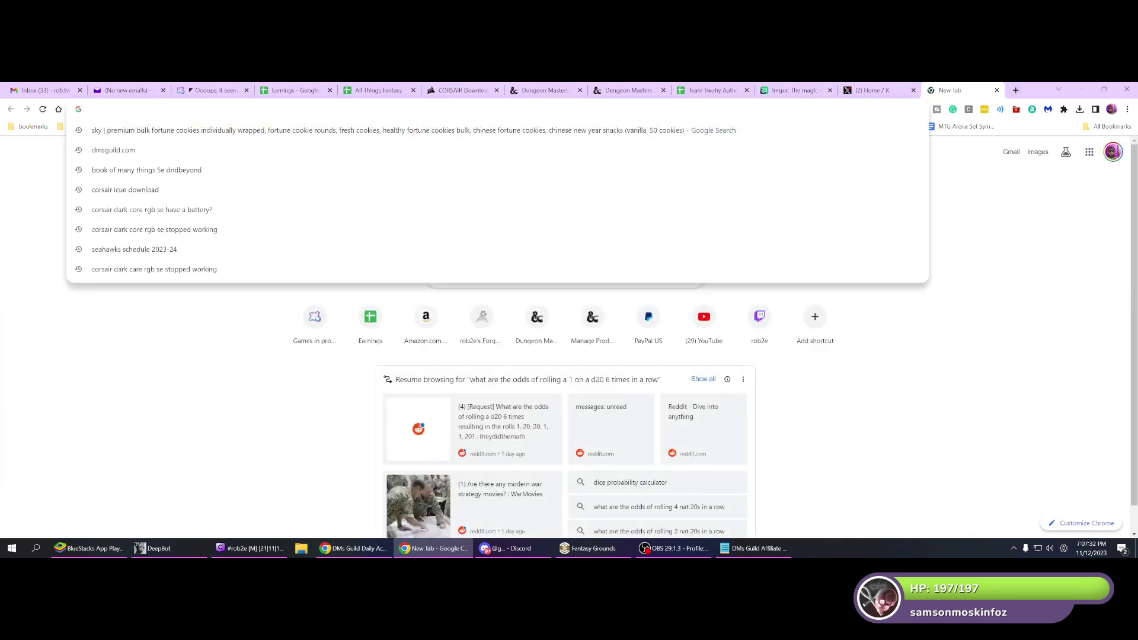
pyautogui.write('faebb')
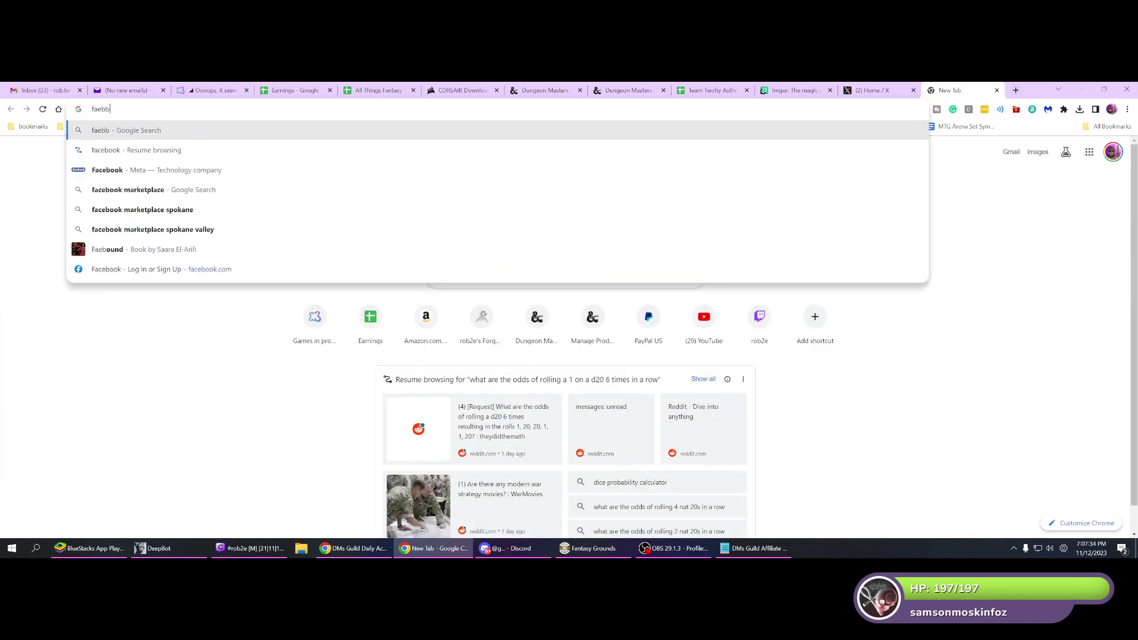
pyautogui.write('ok')
pyautogui.press('Return')
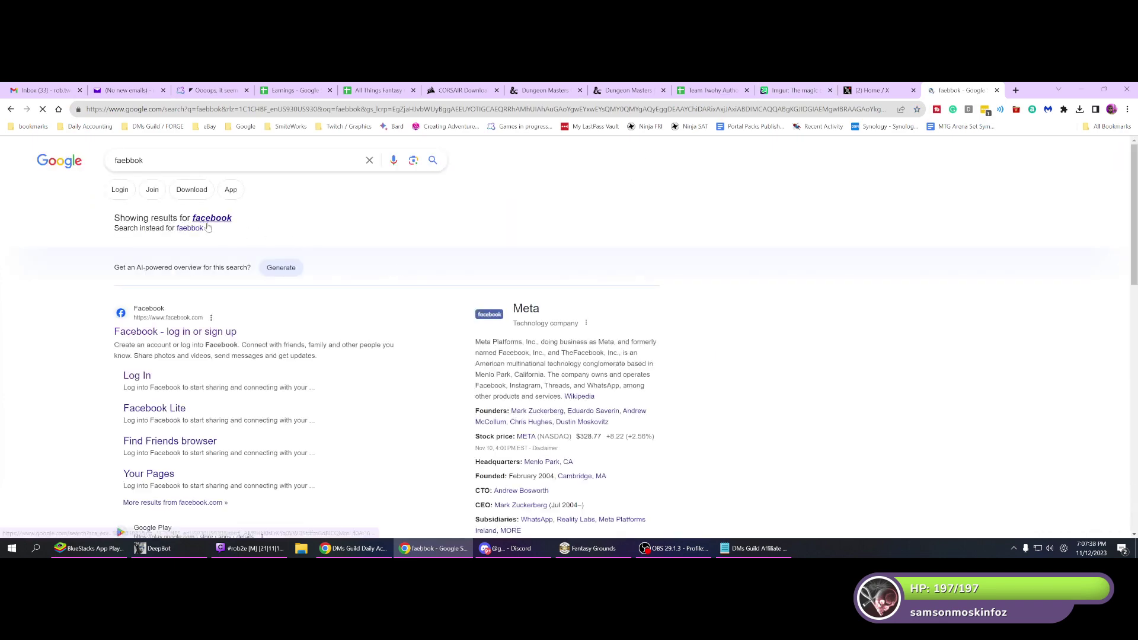
pyautogui.click(171, 333)
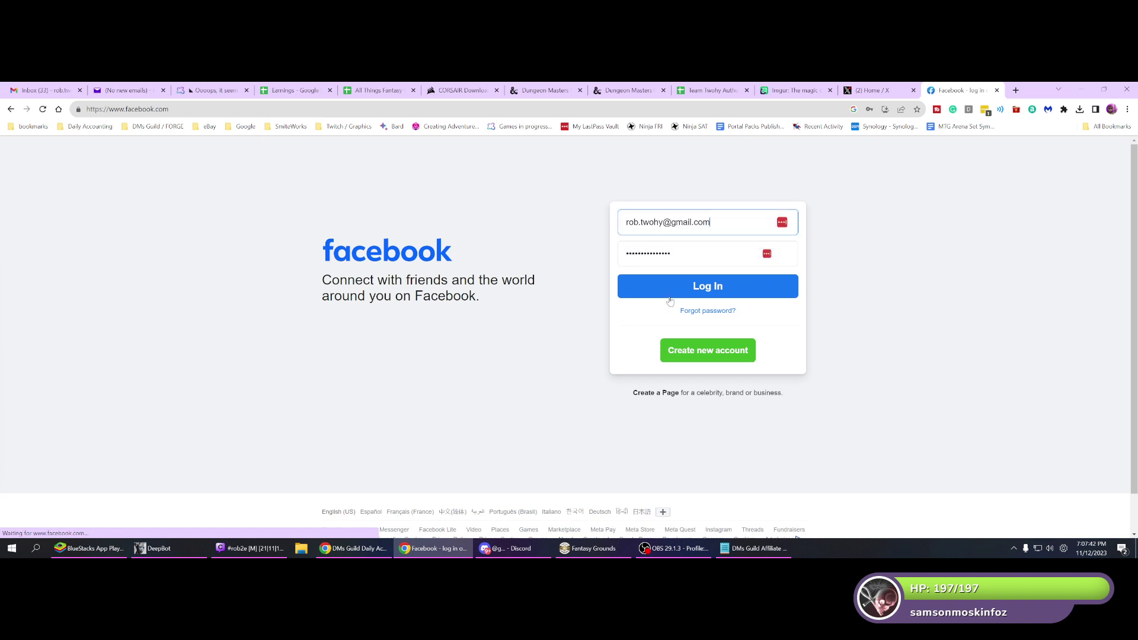
pyautogui.click(692, 294)
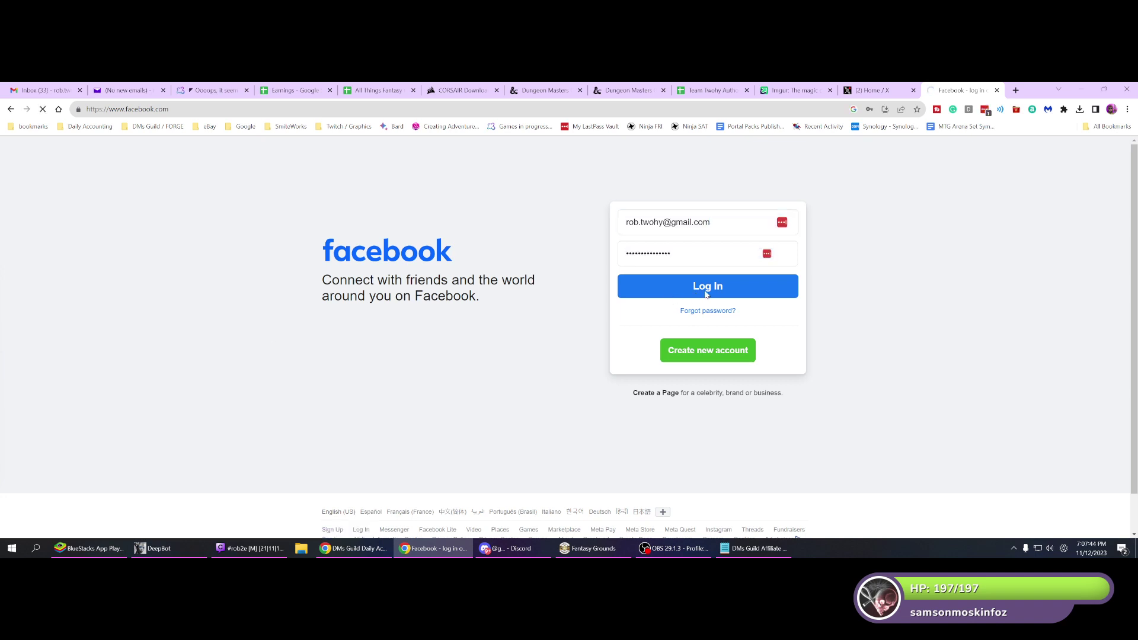
# Try to find the Facebook account by its prefilled e-mail, dismiss the resulting notice and submit the login again.
pyautogui.click(538, 365)
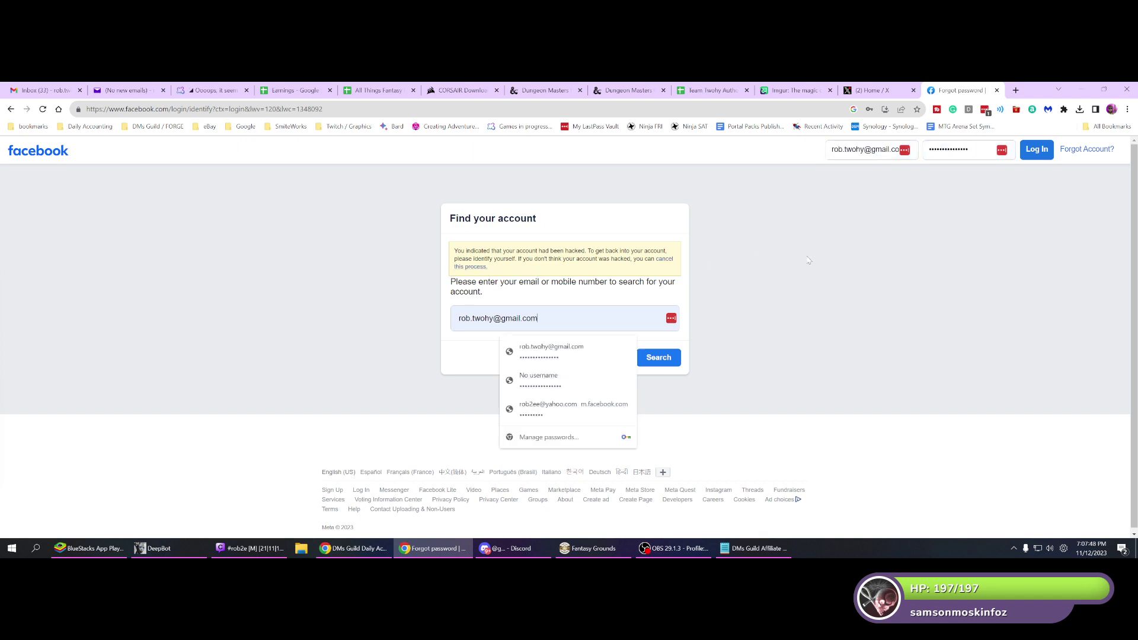
pyautogui.click(1036, 149)
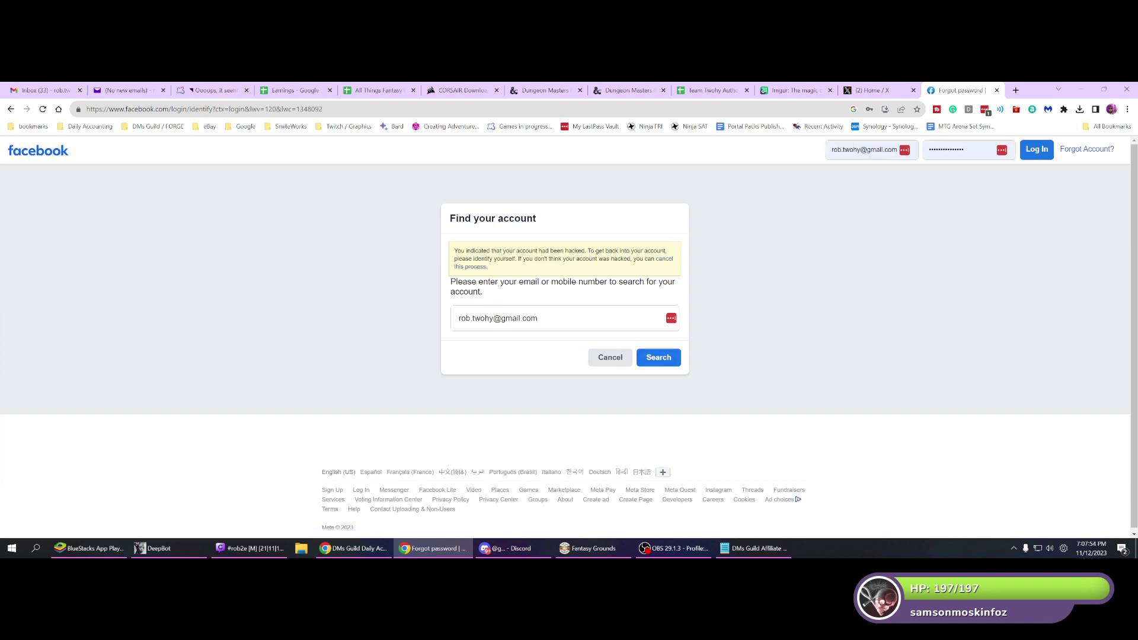
pyautogui.click(679, 362)
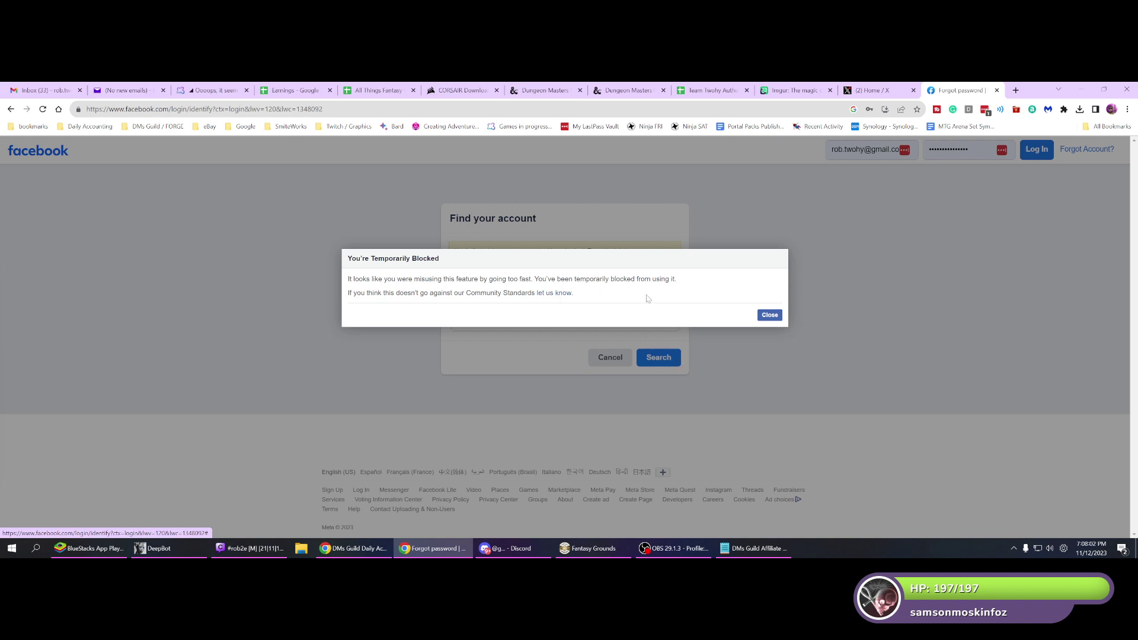
pyautogui.click(769, 316)
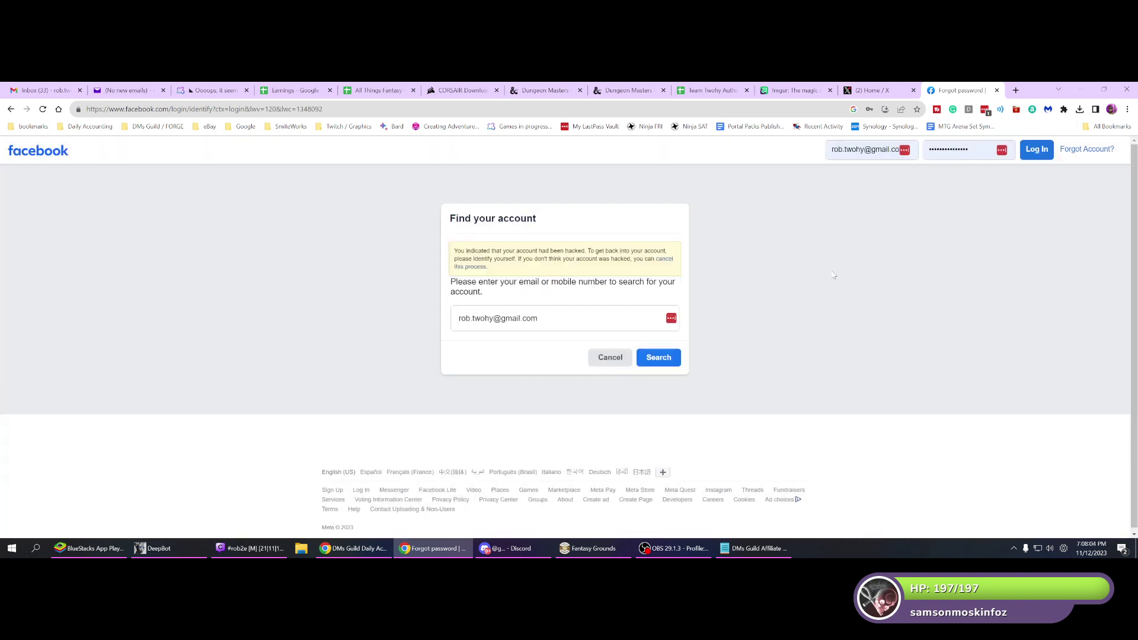
pyautogui.click(1037, 149)
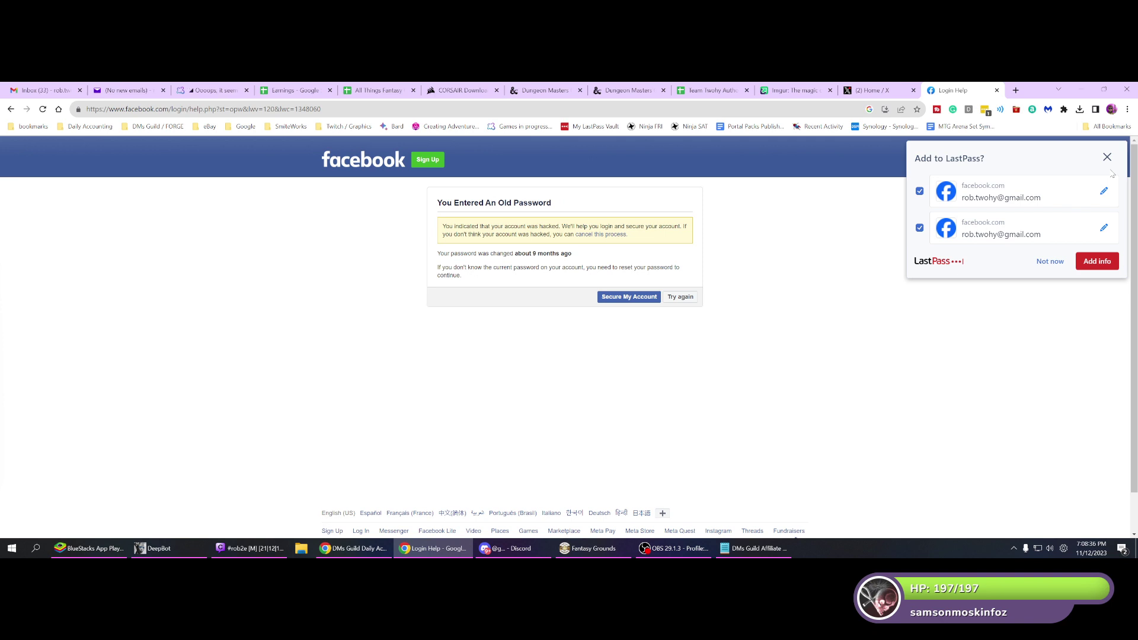
pyautogui.hotkey('alt', 'Tab')
pyautogui.press('Tab')
pyautogui.press('Tab')
pyautogui.press('Tab')
pyautogui.press('Tab')
pyautogui.press('Tab')
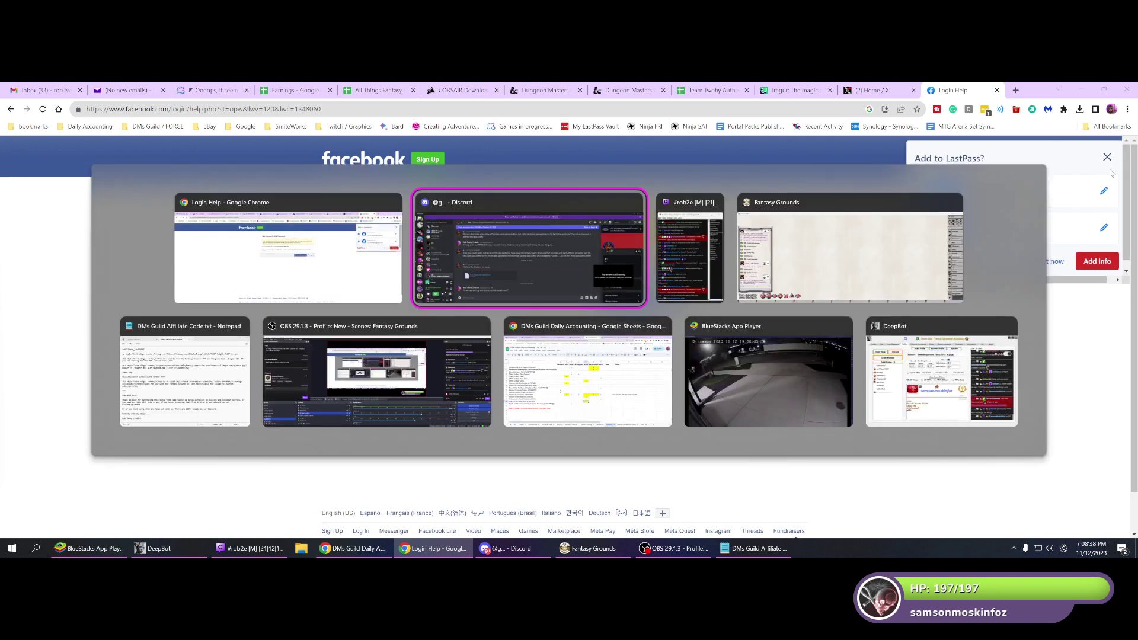
pyautogui.hotkey('alt', 'Tab')
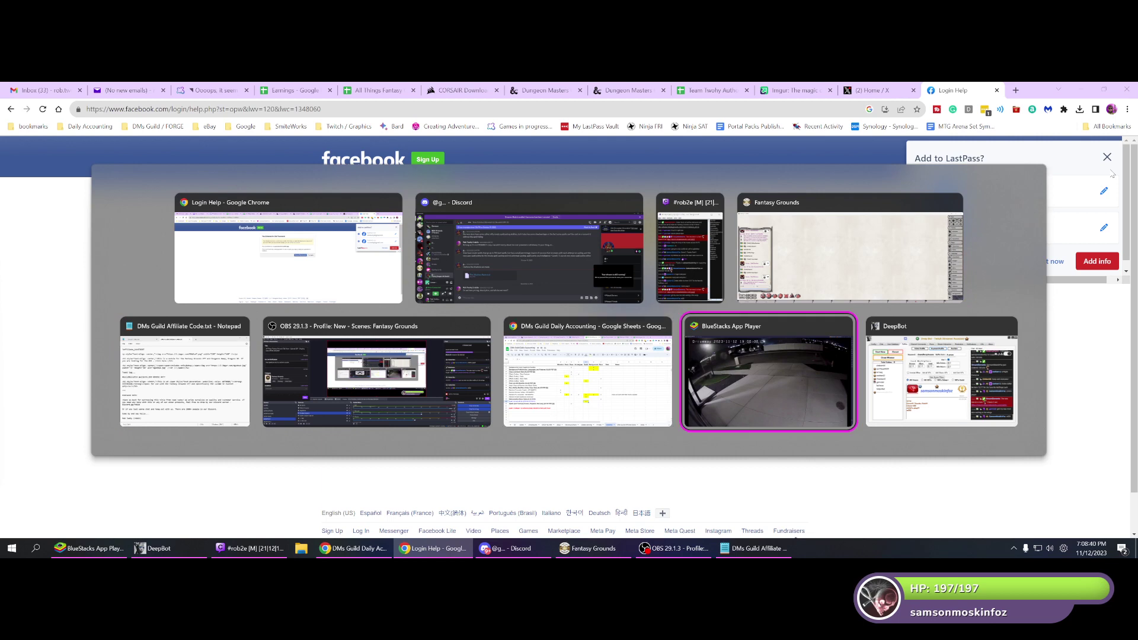
pyautogui.hotkey('alt', 'Tab')
pyautogui.hotkey('alt', 'Tab')
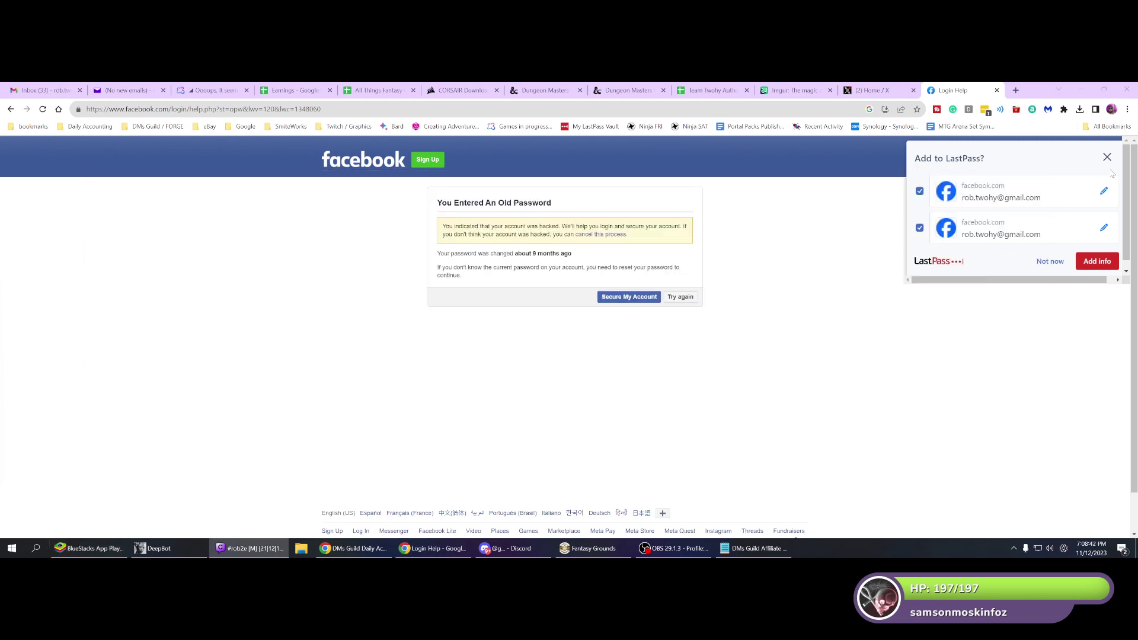
pyautogui.hotkey('alt', 'Tab')
pyautogui.press('Tab')
pyautogui.press('Tab')
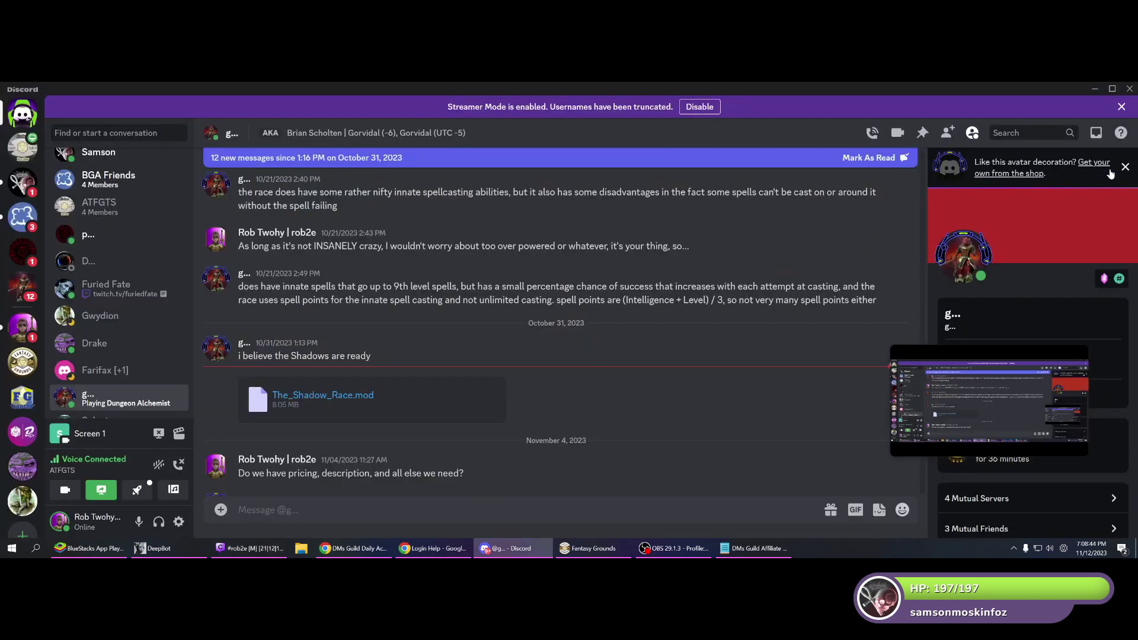
pyautogui.hotkey('alt', 'Tab')
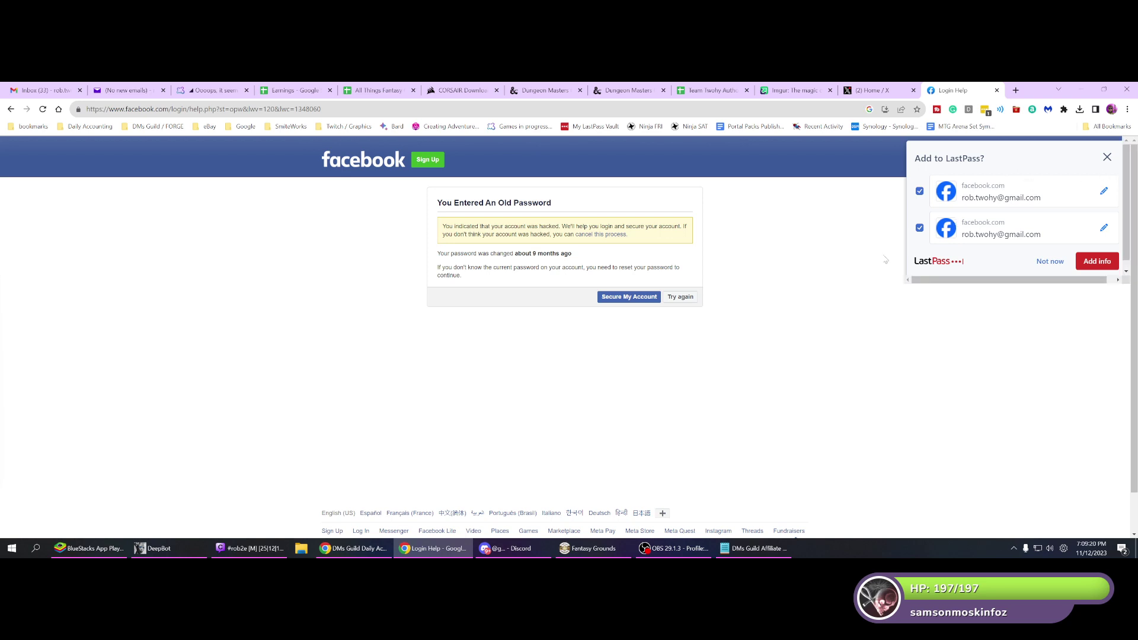
# Dismiss the LastPass save prompt, start securing the Facebook account and retry the account recovery.
pyautogui.click(1107, 159)
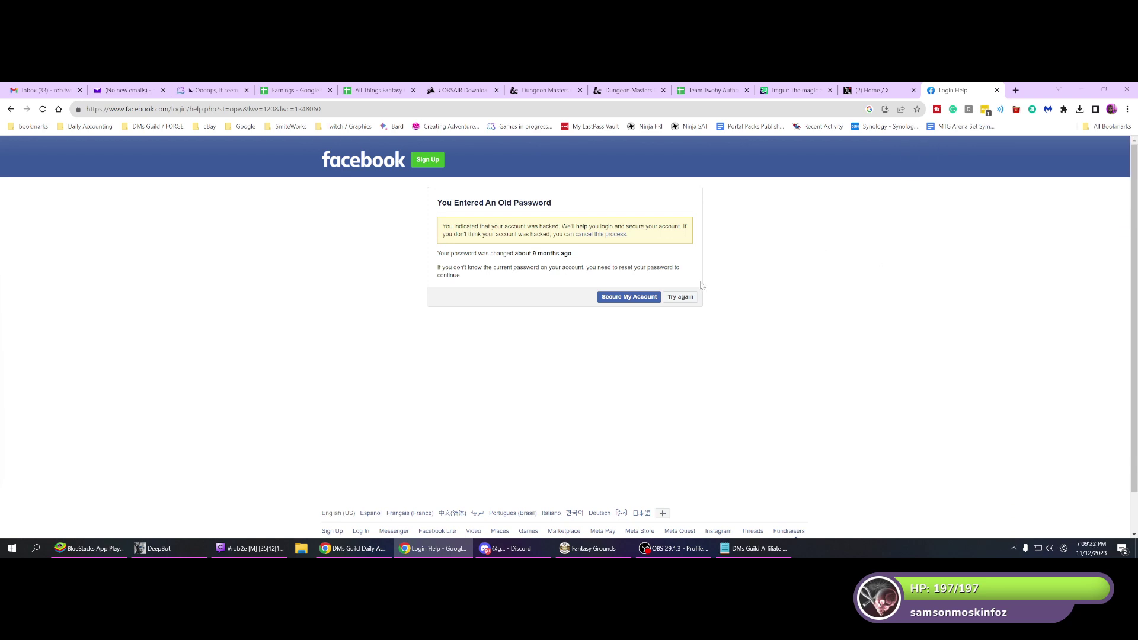
pyautogui.click(642, 298)
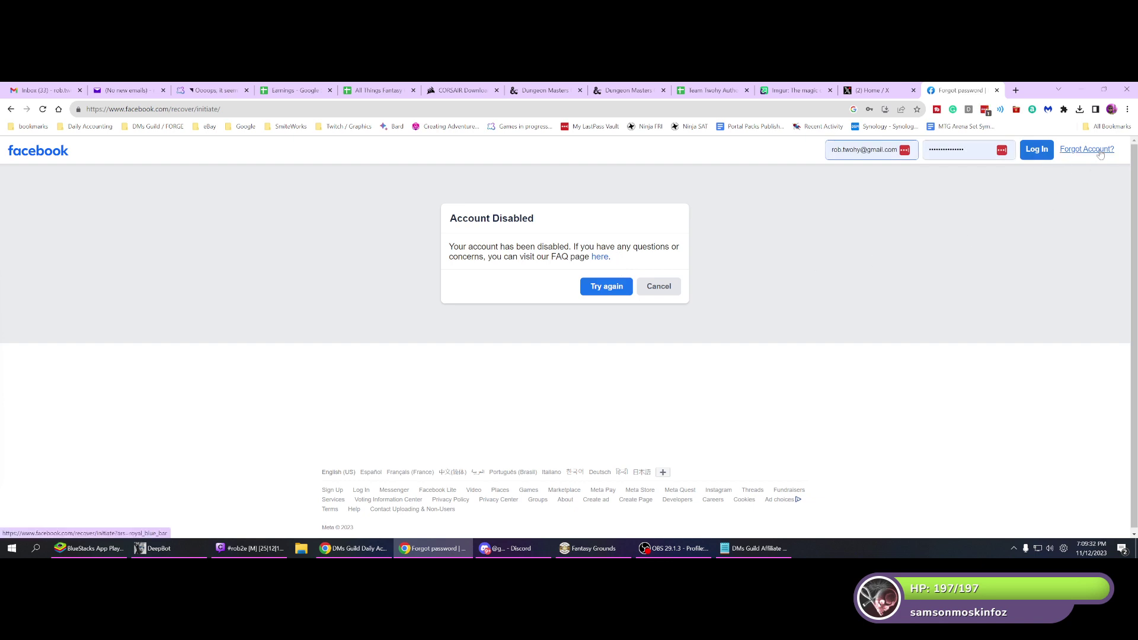
pyautogui.click(606, 289)
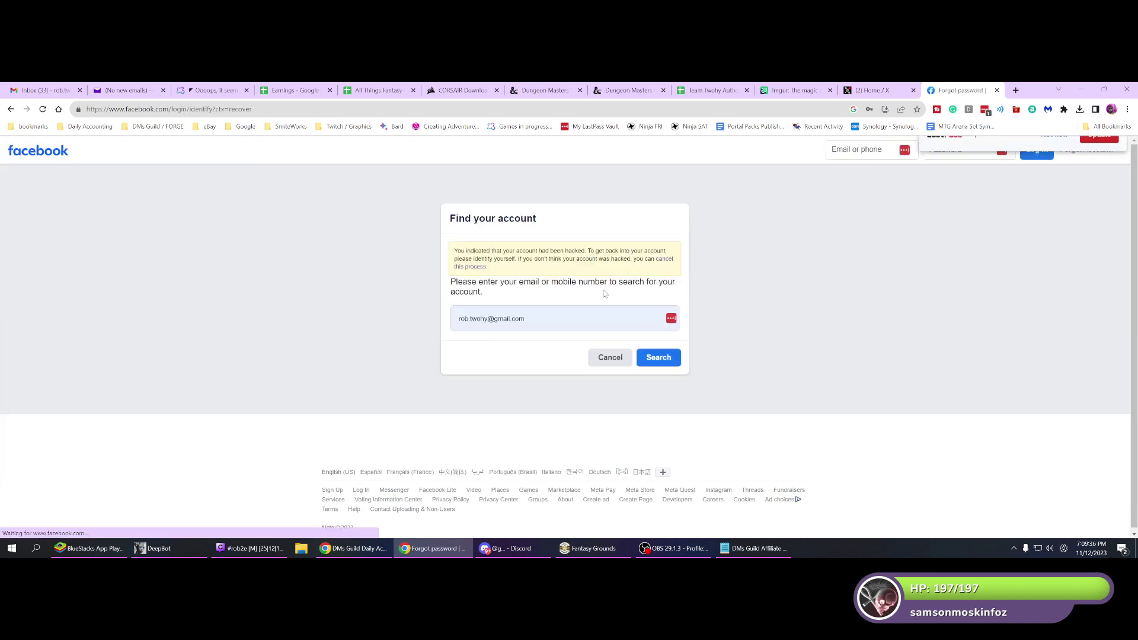
# Abandon the Facebook account recovery, closing its tab and the extra Dungeon Masters Guild home page tab.
pyautogui.click(1113, 158)
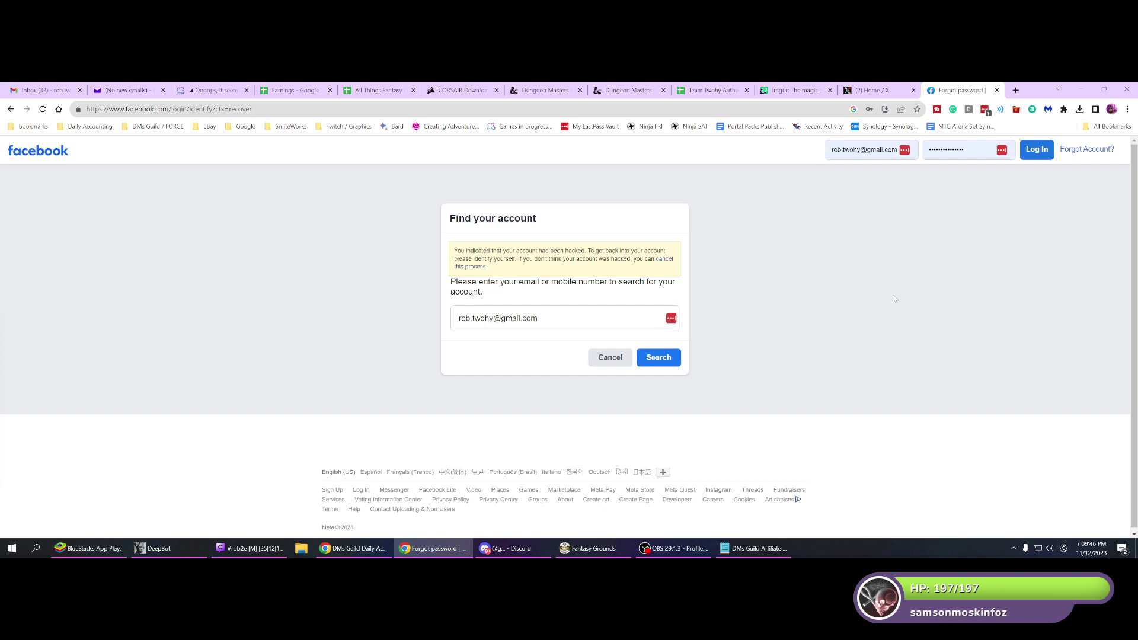
pyautogui.click(997, 91)
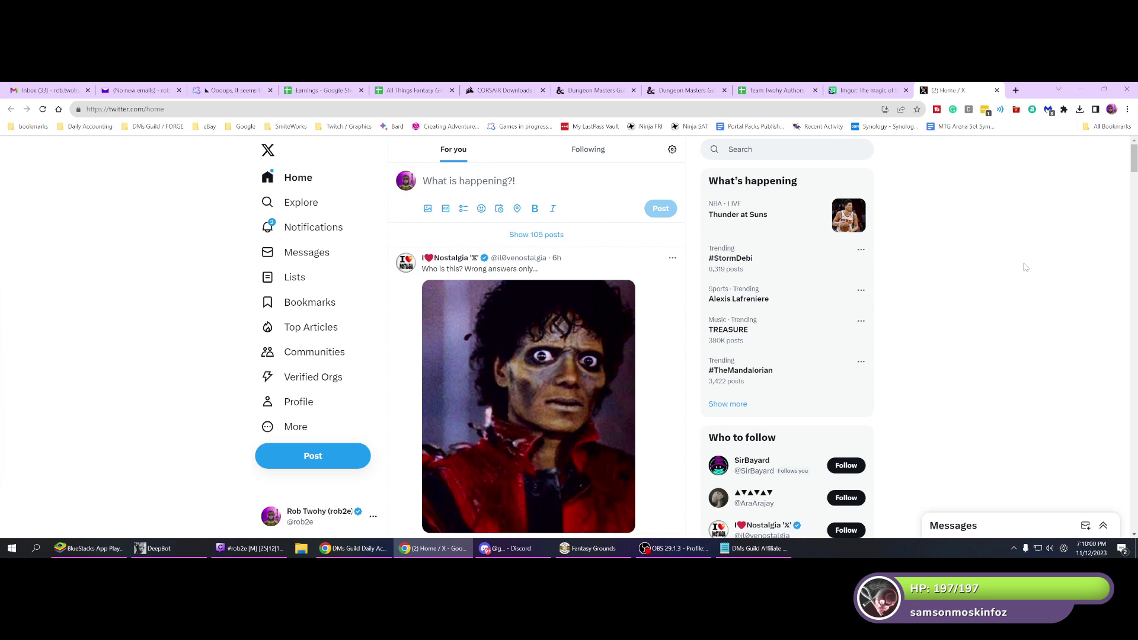
pyautogui.click(597, 92)
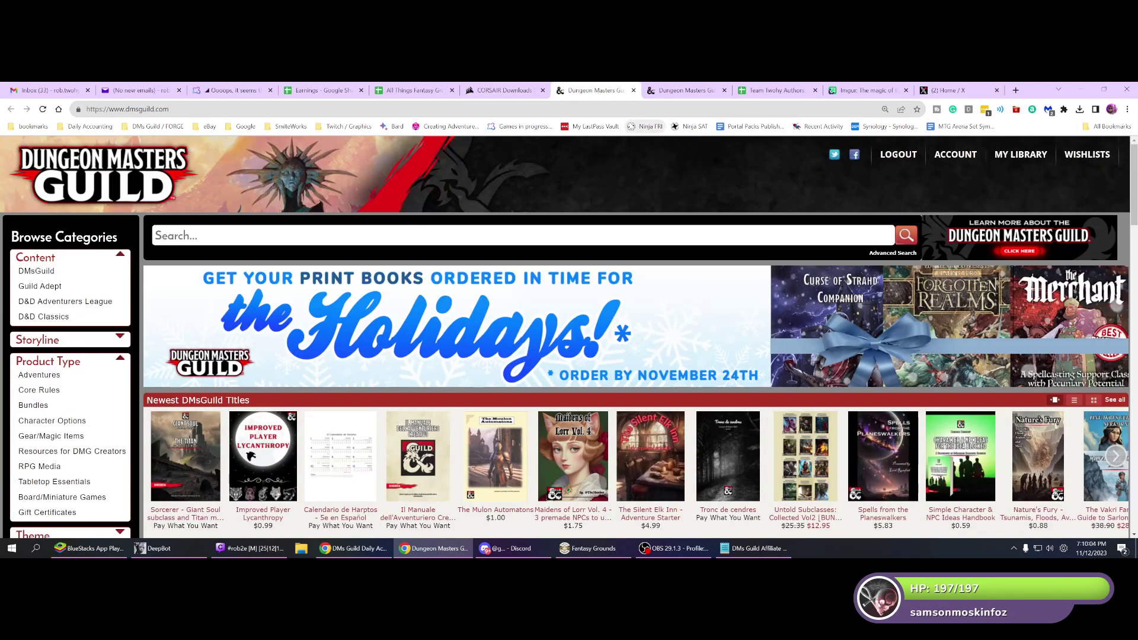
pyautogui.click(634, 91)
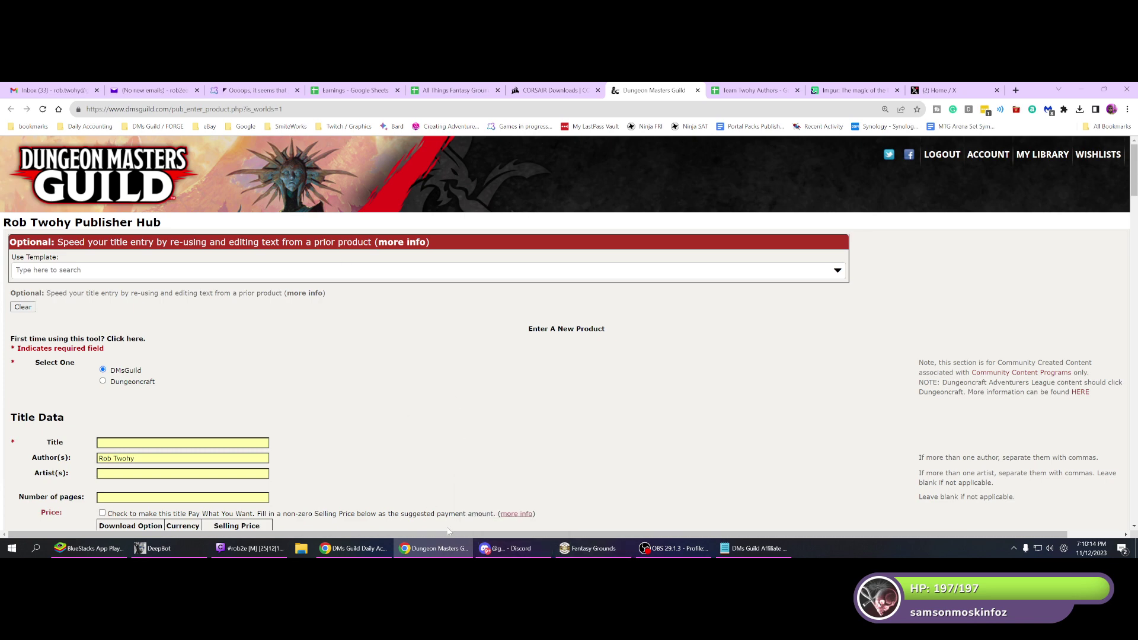
# Switch to Fantasy Grounds, find The Shadow Race by searching for "shadow rac", load it and open its Reference Manual.
pyautogui.click(507, 549)
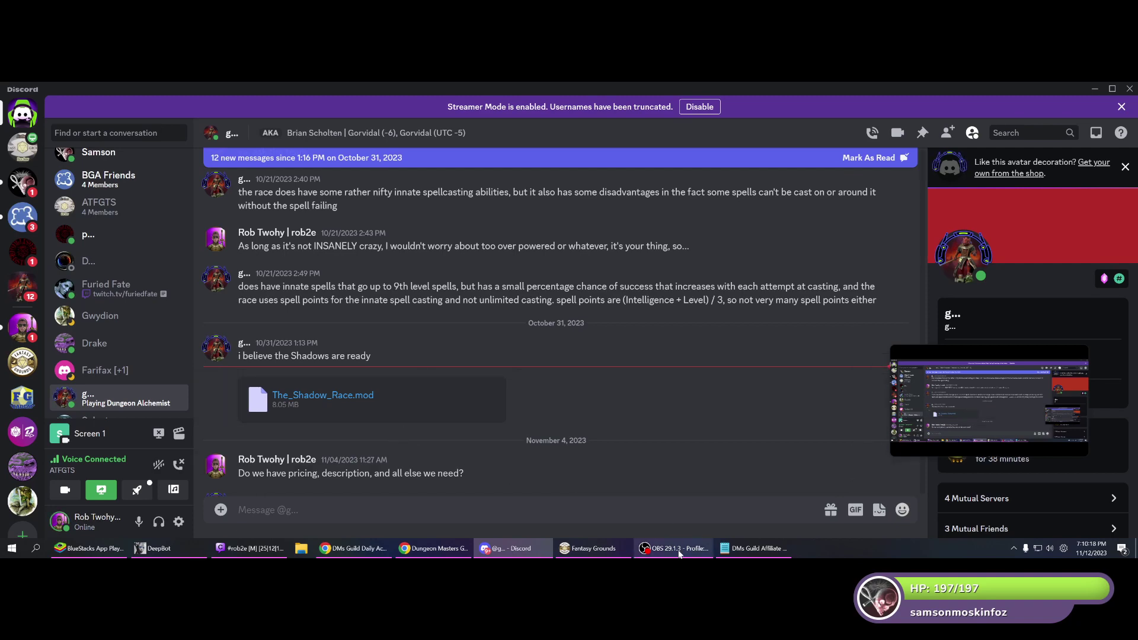
pyautogui.click(594, 550)
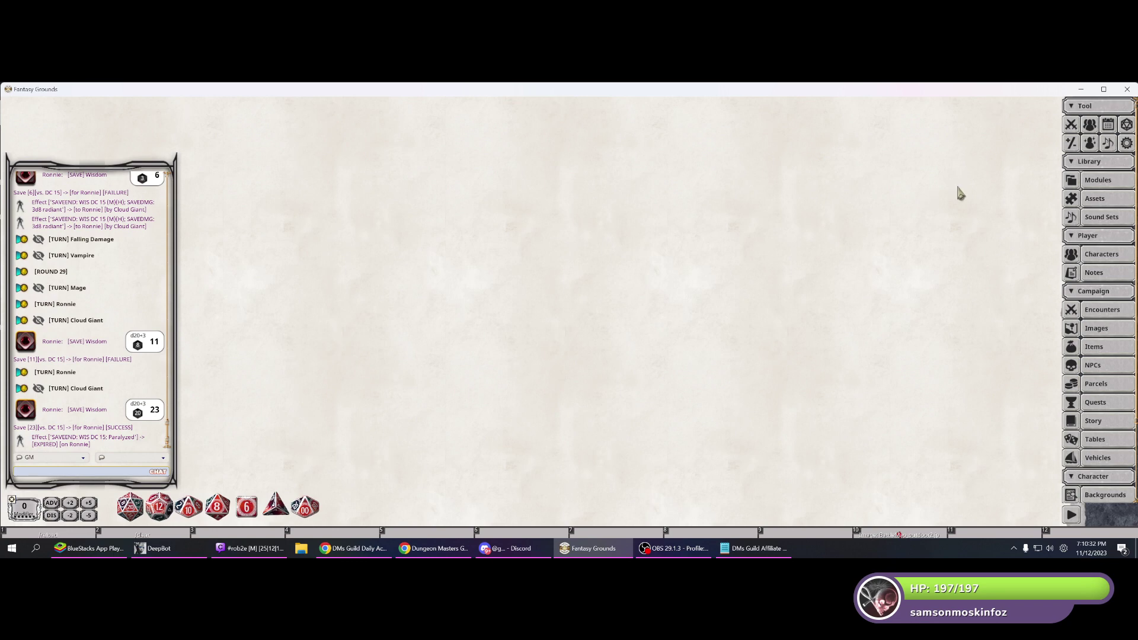
pyautogui.click(1112, 181)
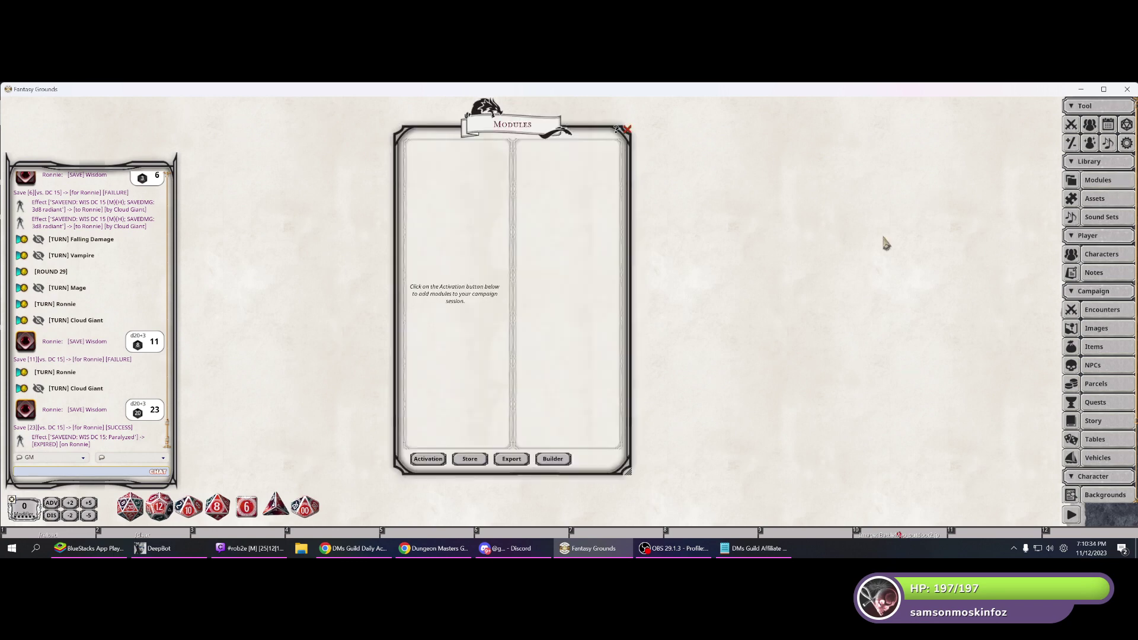
pyautogui.click(422, 465)
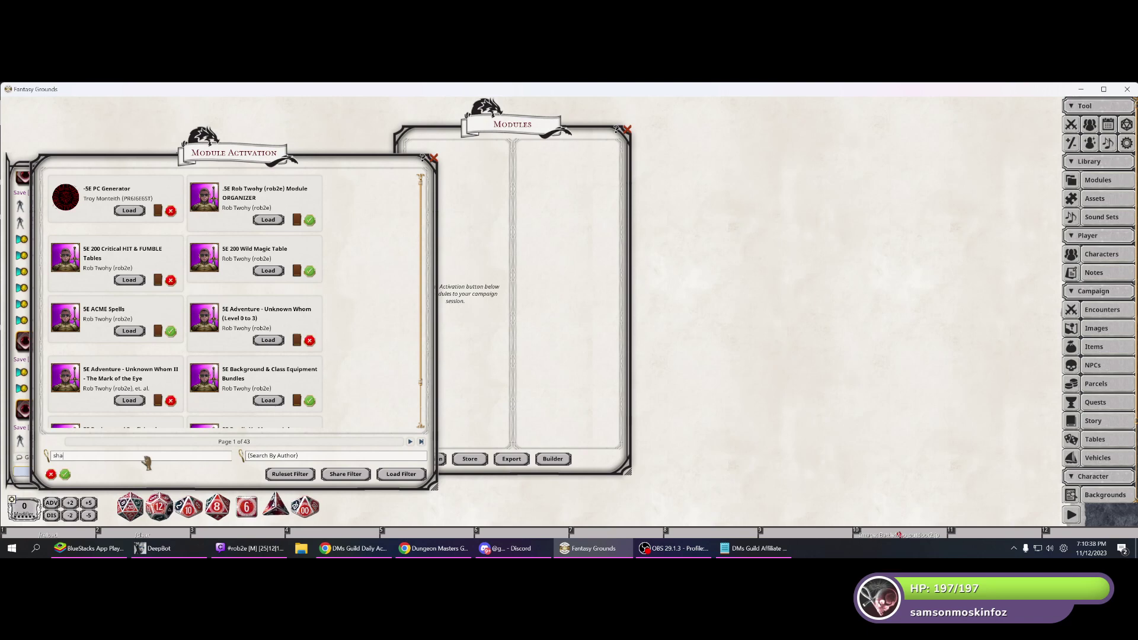
pyautogui.press('Return')
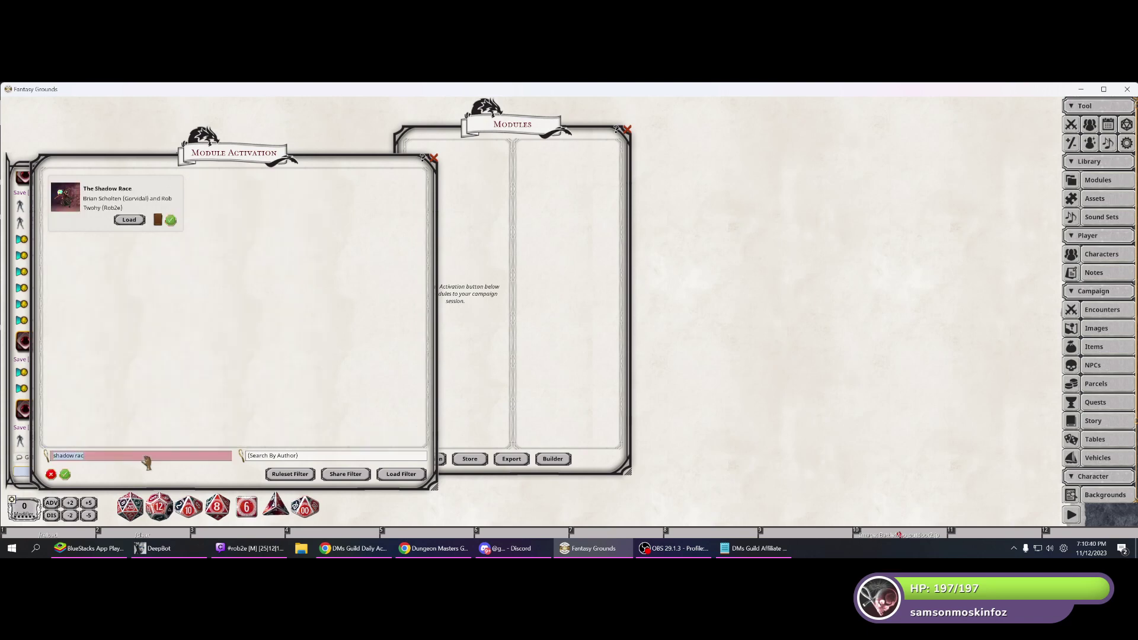
pyautogui.click(129, 221)
pyautogui.click(434, 158)
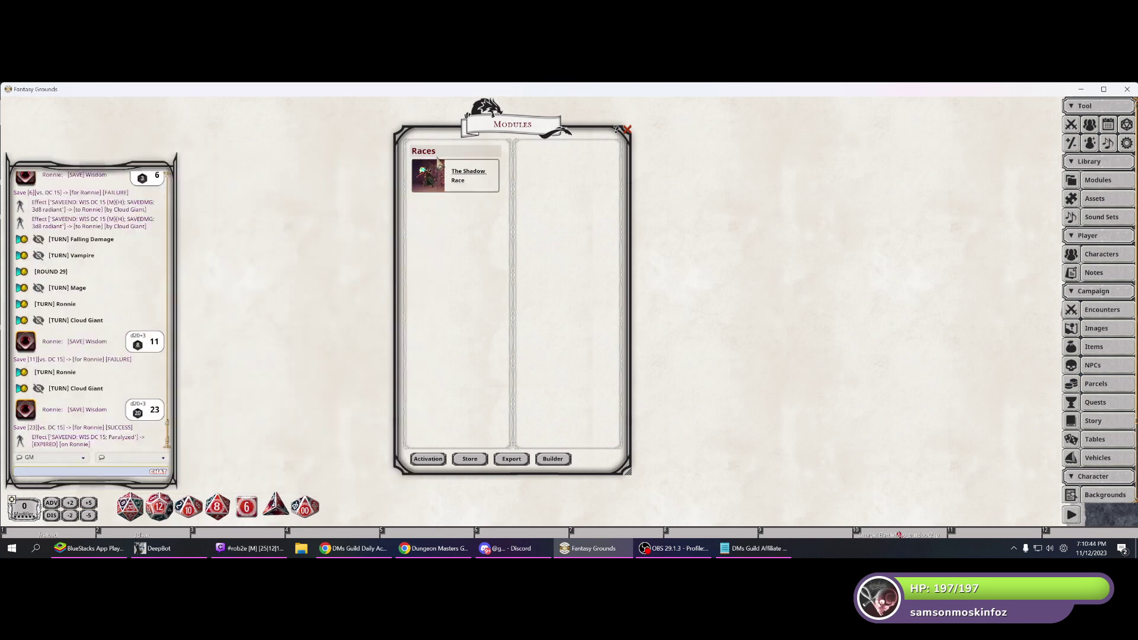
pyautogui.click(465, 175)
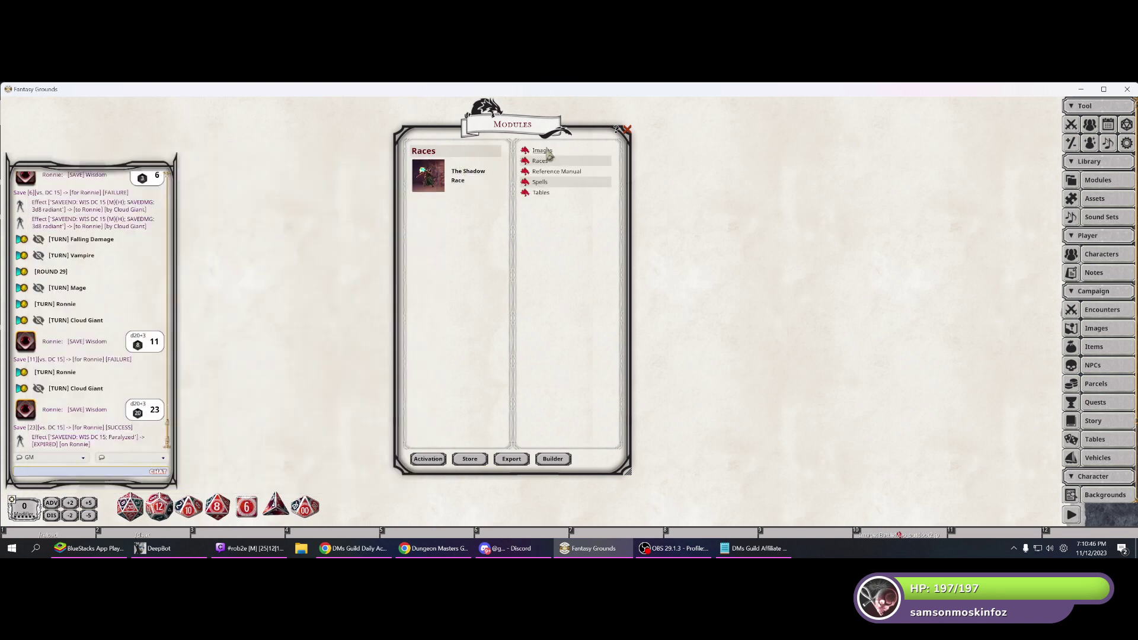
pyautogui.click(553, 172)
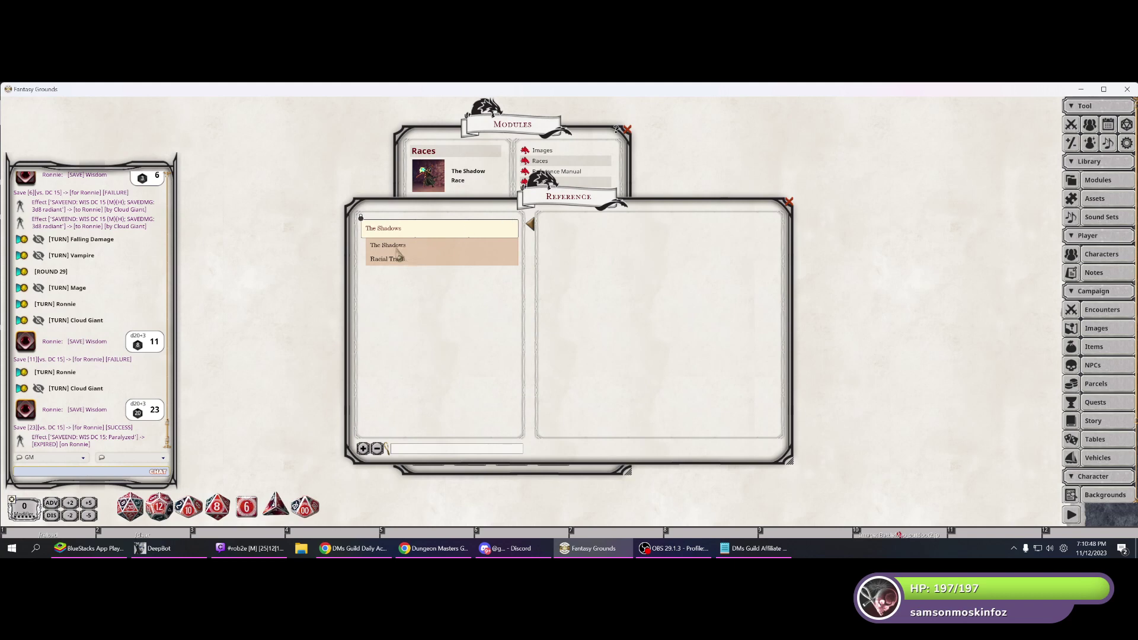
# In File Explorer, delete screenshot0001.png from the Fantasy Grounds data folder.
pyautogui.click(304, 546)
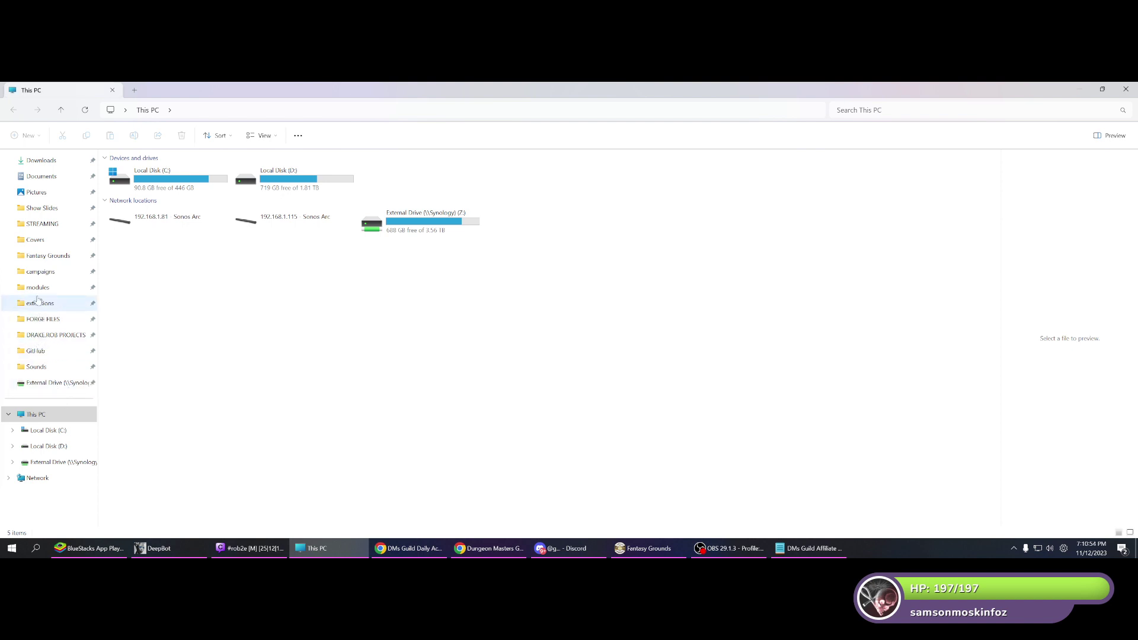
pyautogui.click(47, 255)
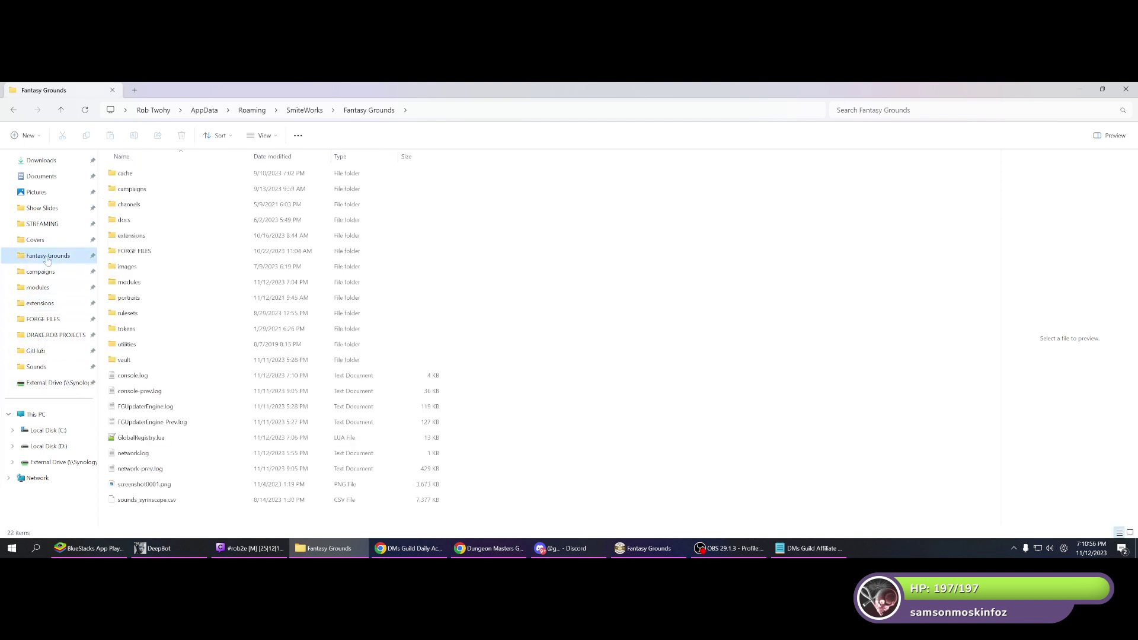
pyautogui.click(172, 485)
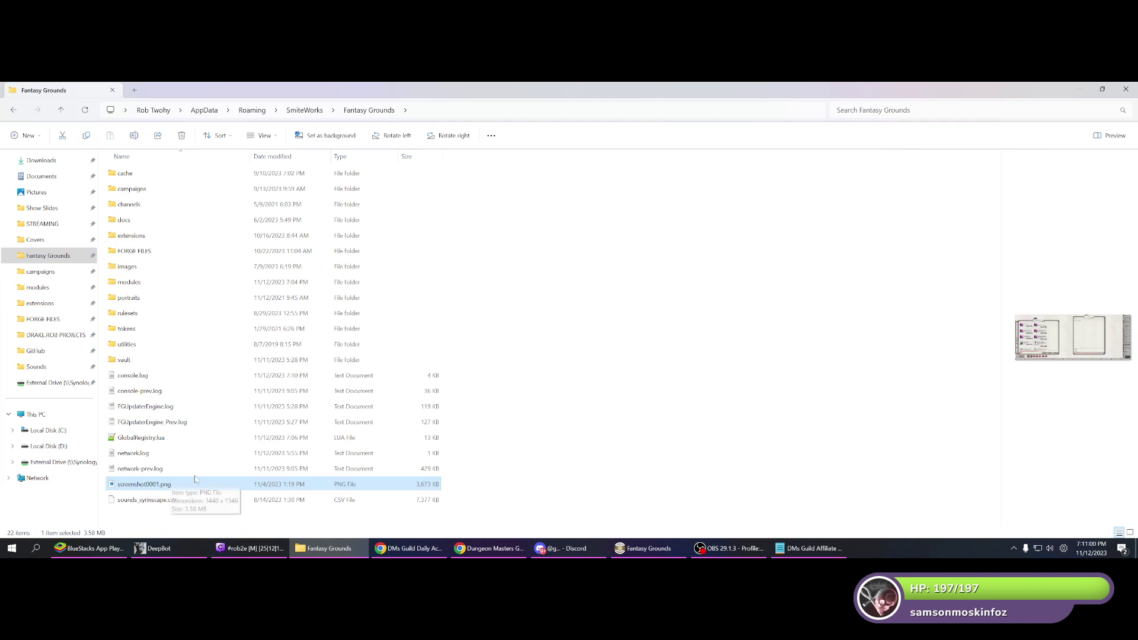
pyautogui.press('Delete')
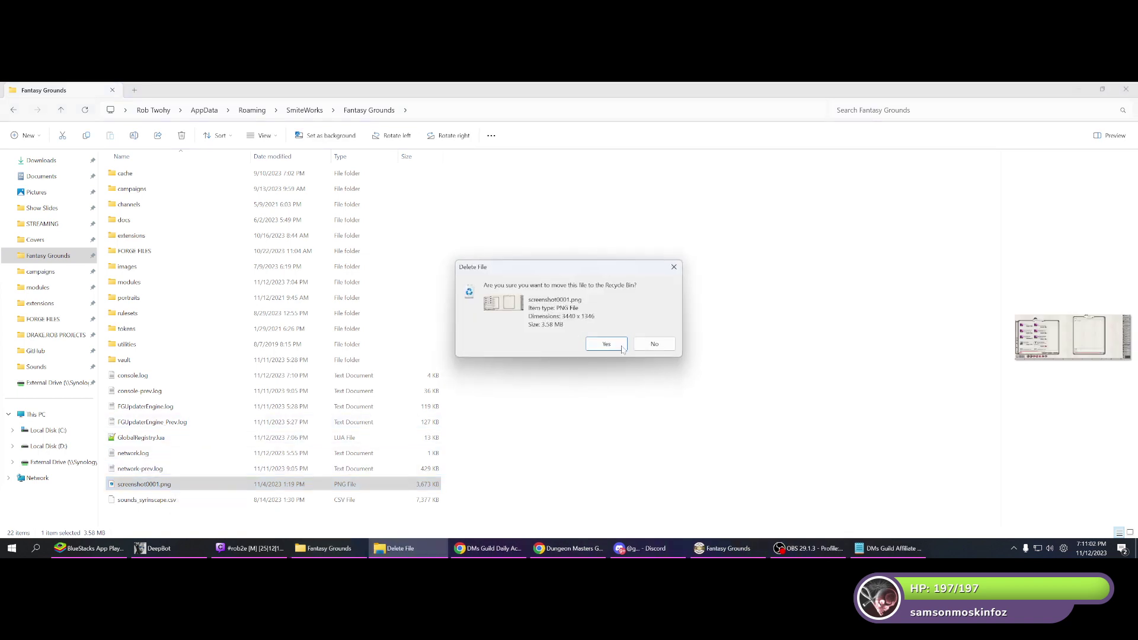
pyautogui.click(622, 349)
# Back in Fantasy Grounds, reposition and enlarge the Reference window, and show The Shadows' Basic Information page with the Modules window closed.
pyautogui.click(655, 546)
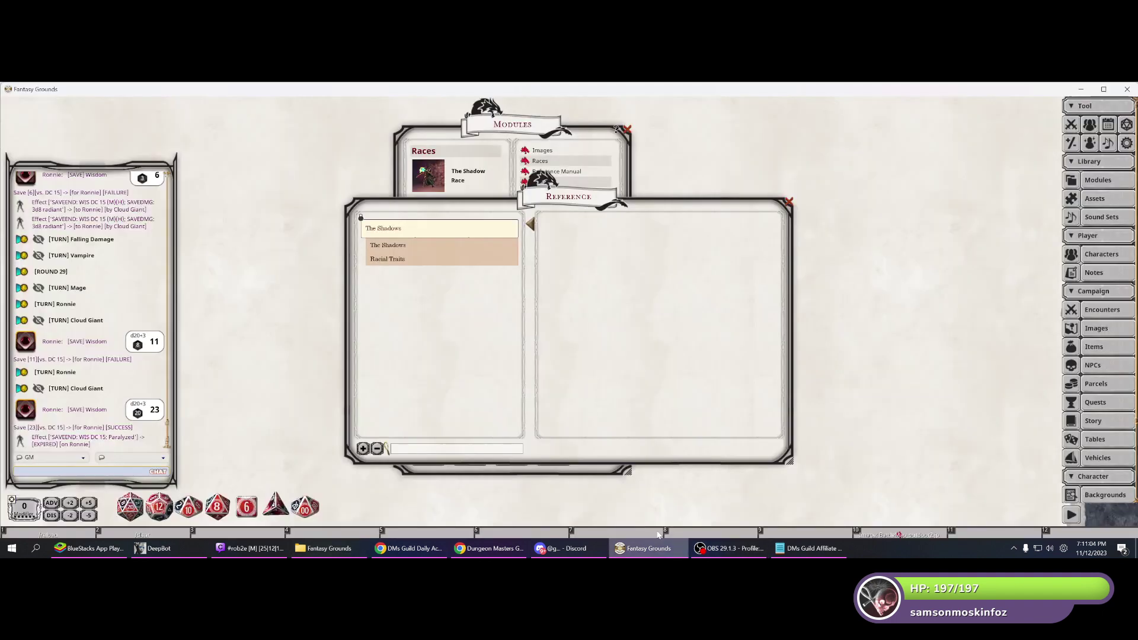
pyautogui.moveTo(563, 197); pyautogui.dragTo(219, 99)
pyautogui.moveTo(160, 364); pyautogui.dragTo(159, 488)
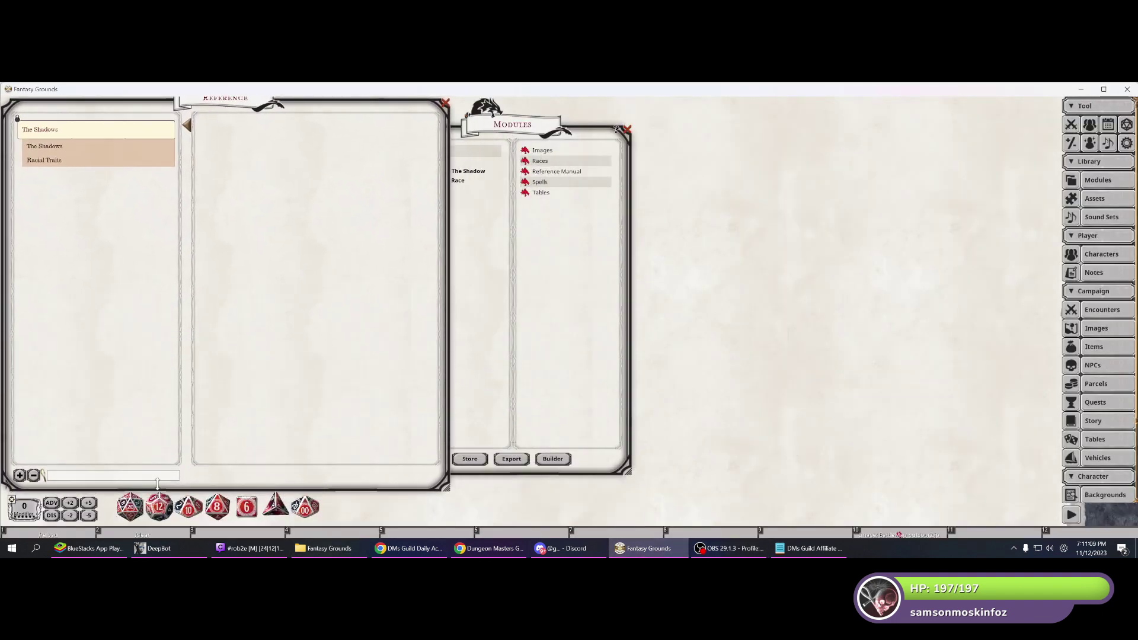
pyautogui.click(49, 151)
pyautogui.click(48, 170)
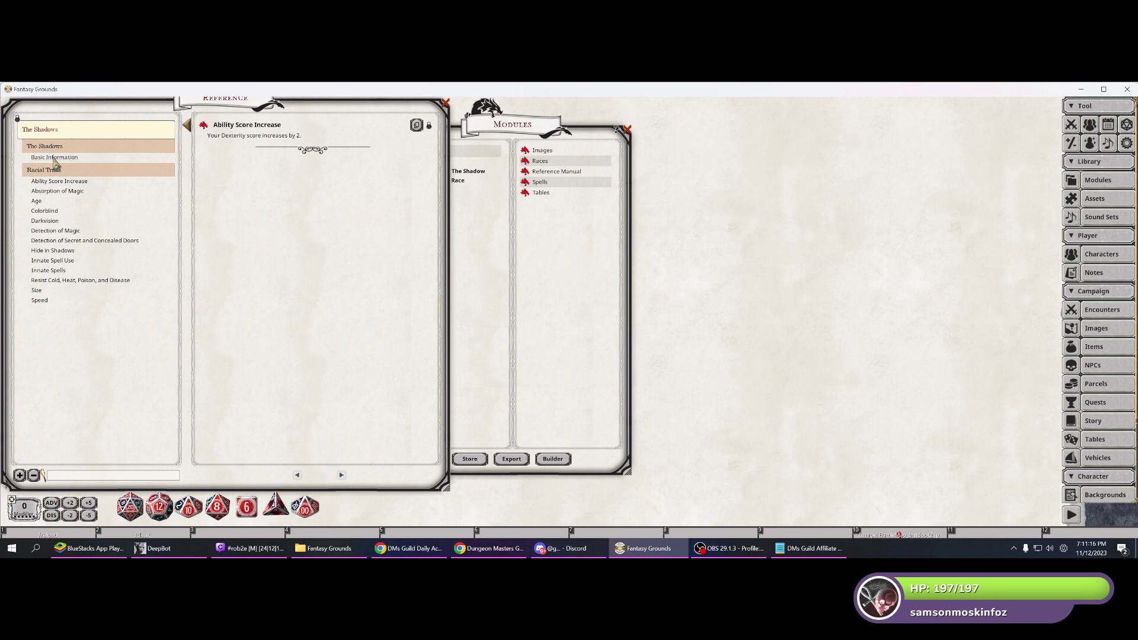
pyautogui.click(55, 158)
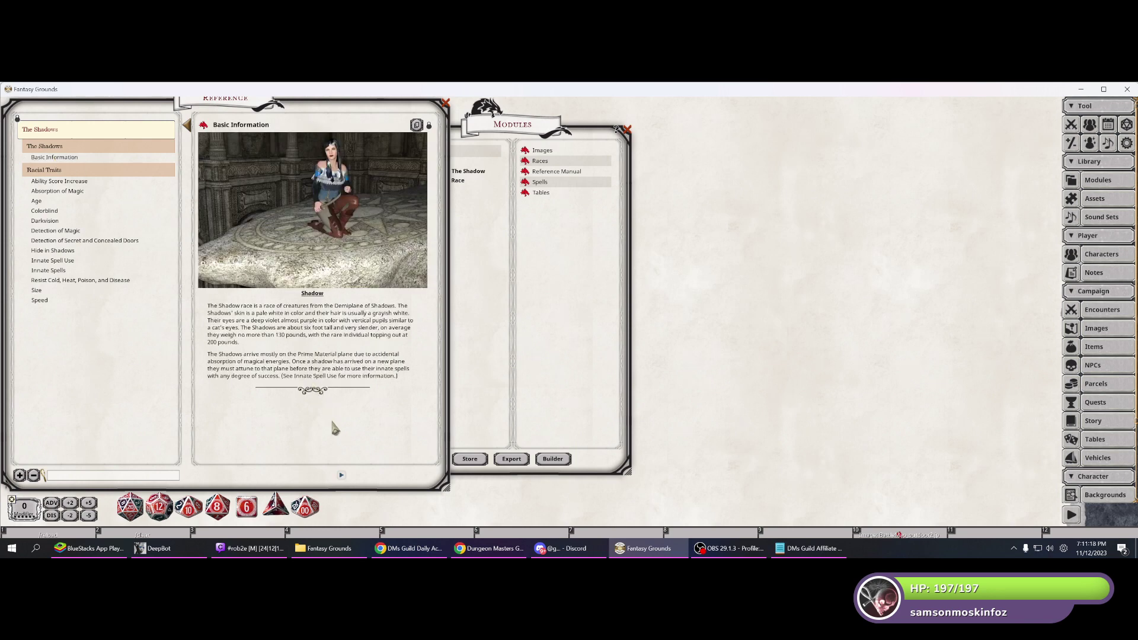
pyautogui.click(627, 130)
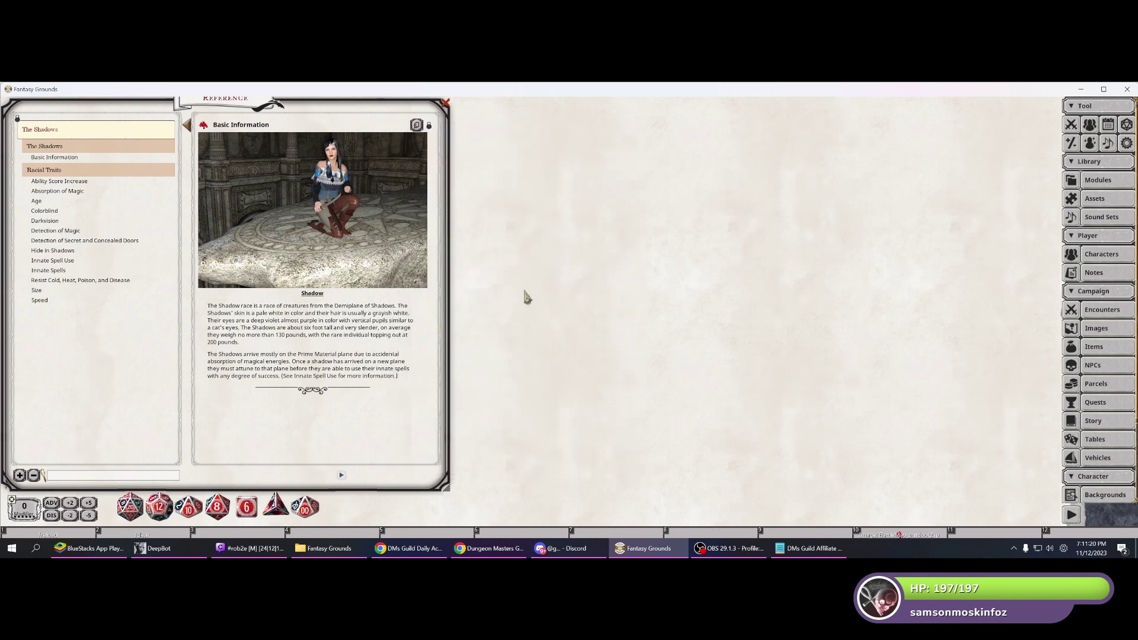
# Page forward to Absorption of Magic and check the Summoner-portrait image linked there.
pyautogui.click(342, 477)
pyautogui.click(342, 479)
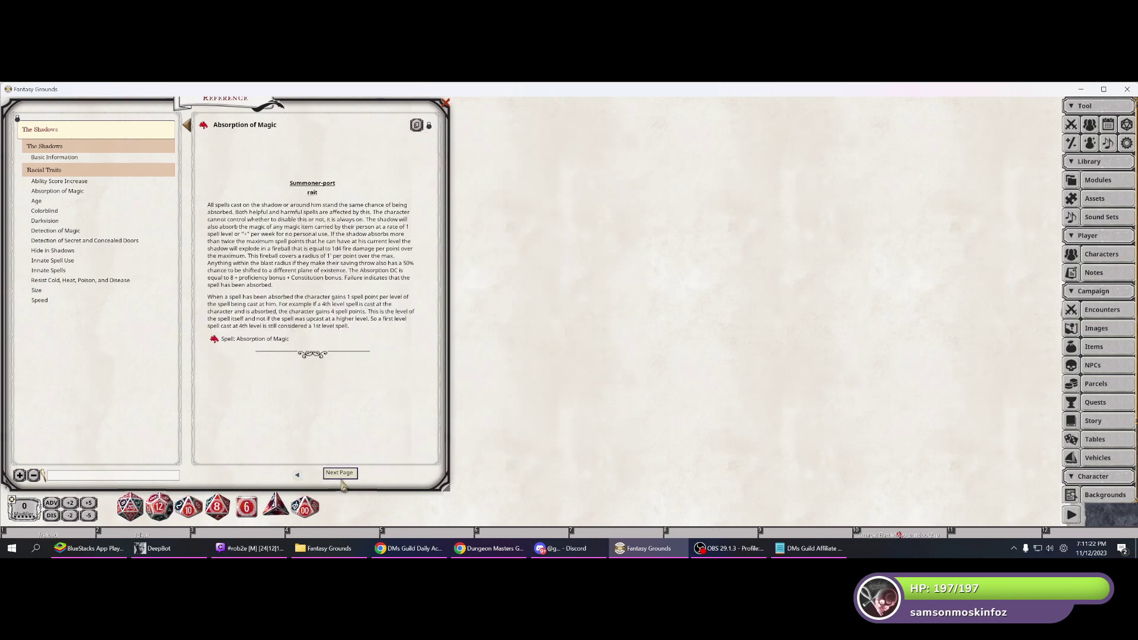
pyautogui.click(342, 479)
pyautogui.click(301, 481)
pyautogui.click(315, 155)
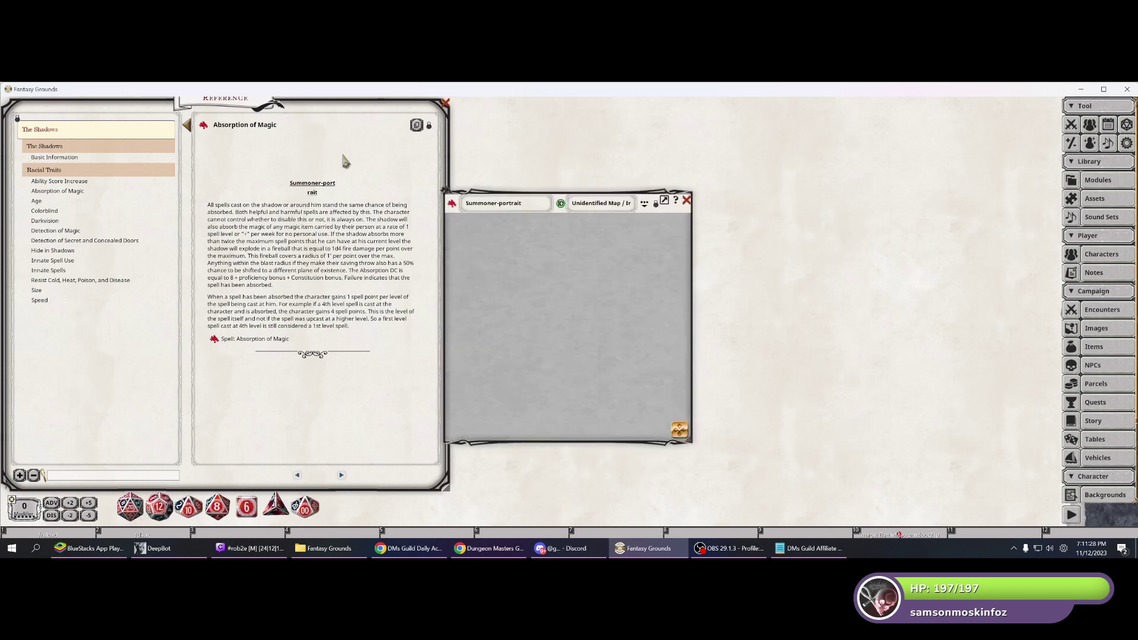
pyautogui.click(686, 201)
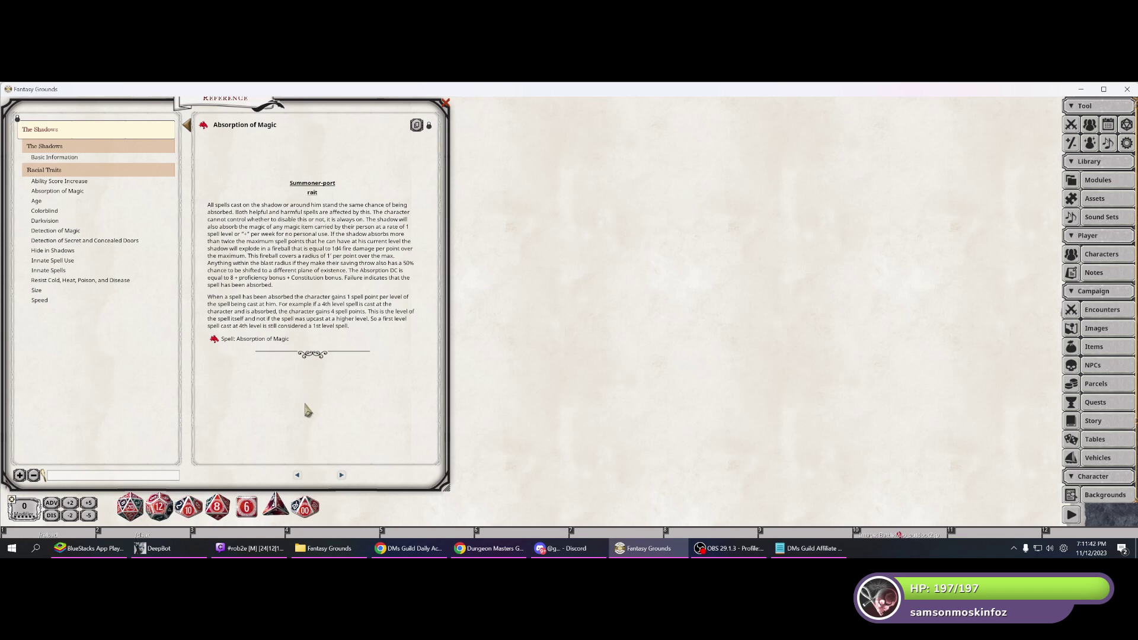
# Review the following racial trait pages up to Innate Spell Use and check its Shadow Casting image.
pyautogui.click(341, 474)
pyautogui.click(341, 475)
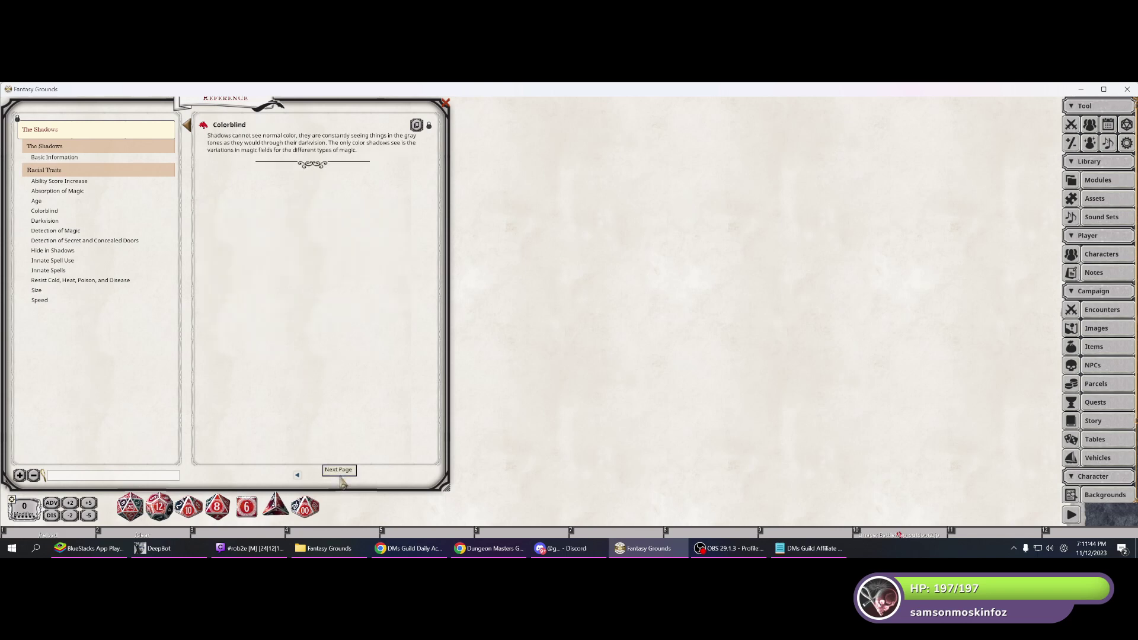
pyautogui.click(342, 481)
pyautogui.click(341, 482)
pyautogui.click(341, 481)
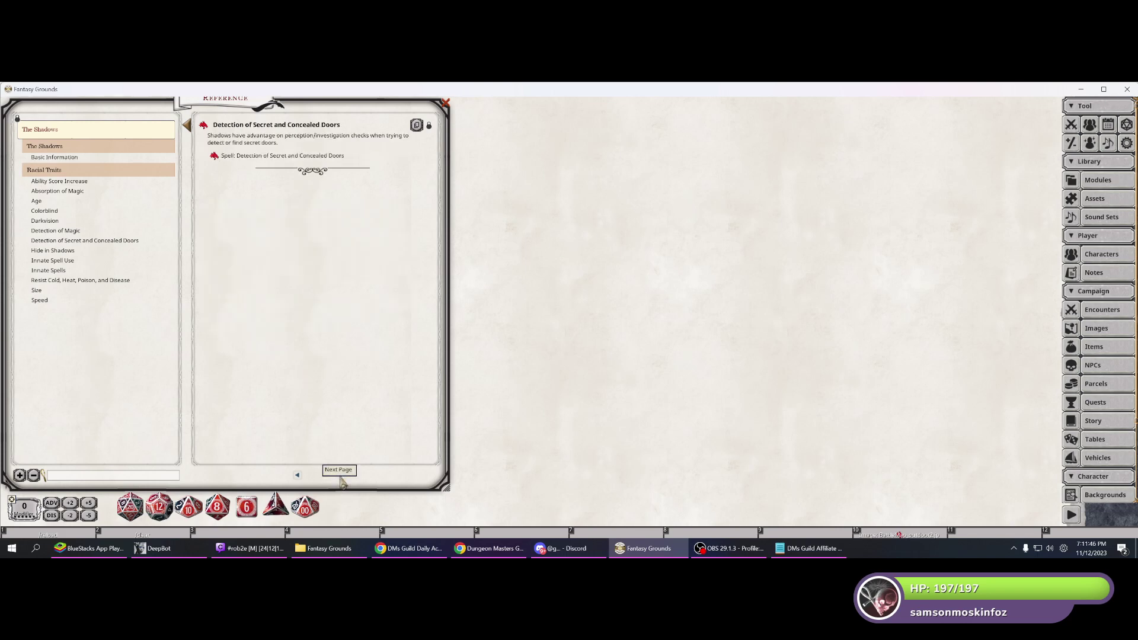
pyautogui.click(342, 481)
pyautogui.click(342, 481)
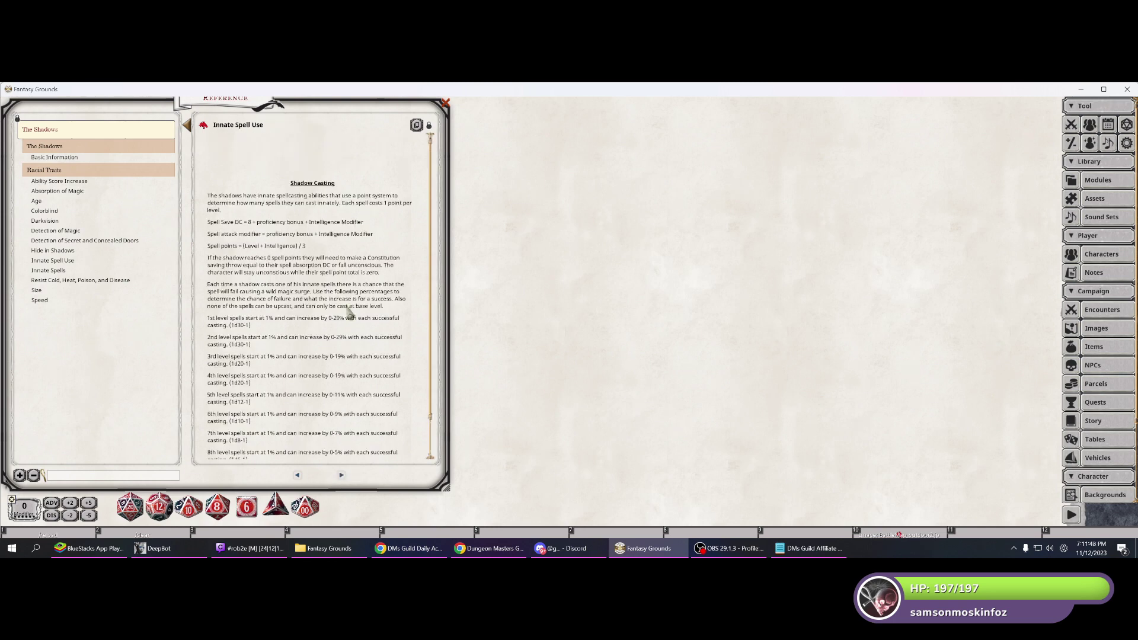
pyautogui.click(305, 165)
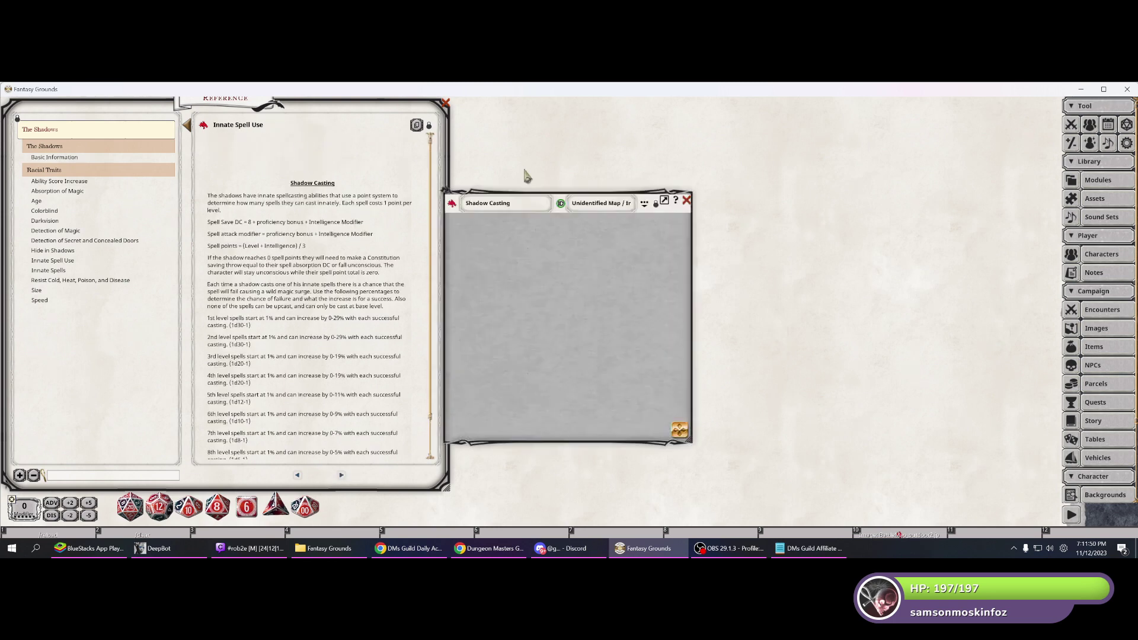
pyautogui.click(688, 200)
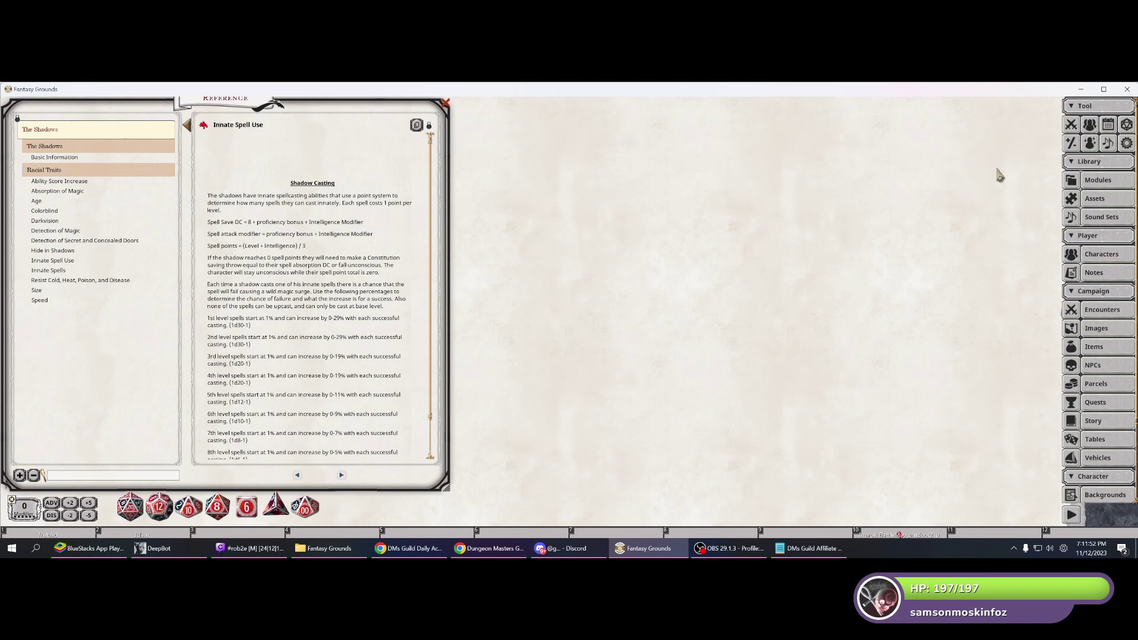
# Dismiss the campaign options and return to the Fantasy Grounds launcher.
pyautogui.click(1128, 146)
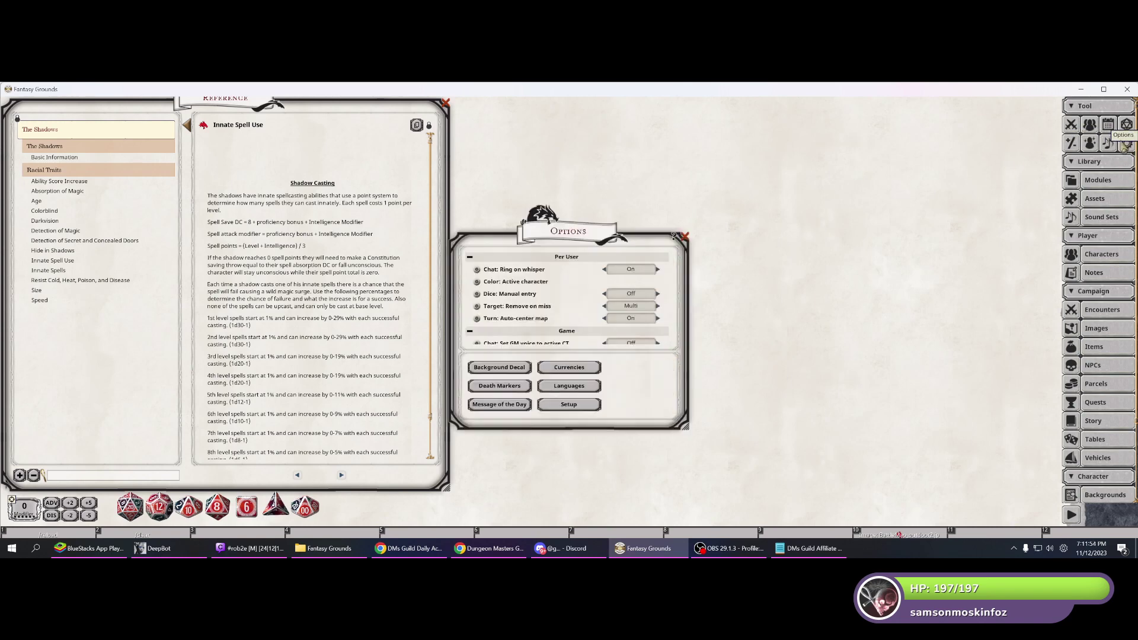
pyautogui.click(685, 236)
pyautogui.rightClick(708, 231)
pyautogui.moveTo(707, 194)
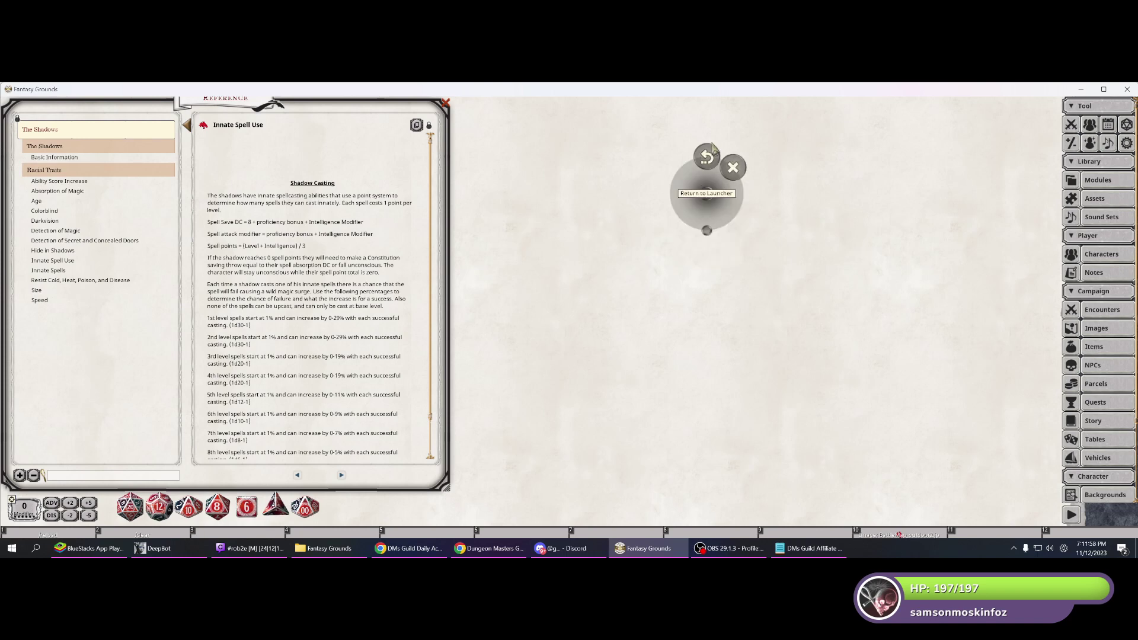
pyautogui.click(707, 157)
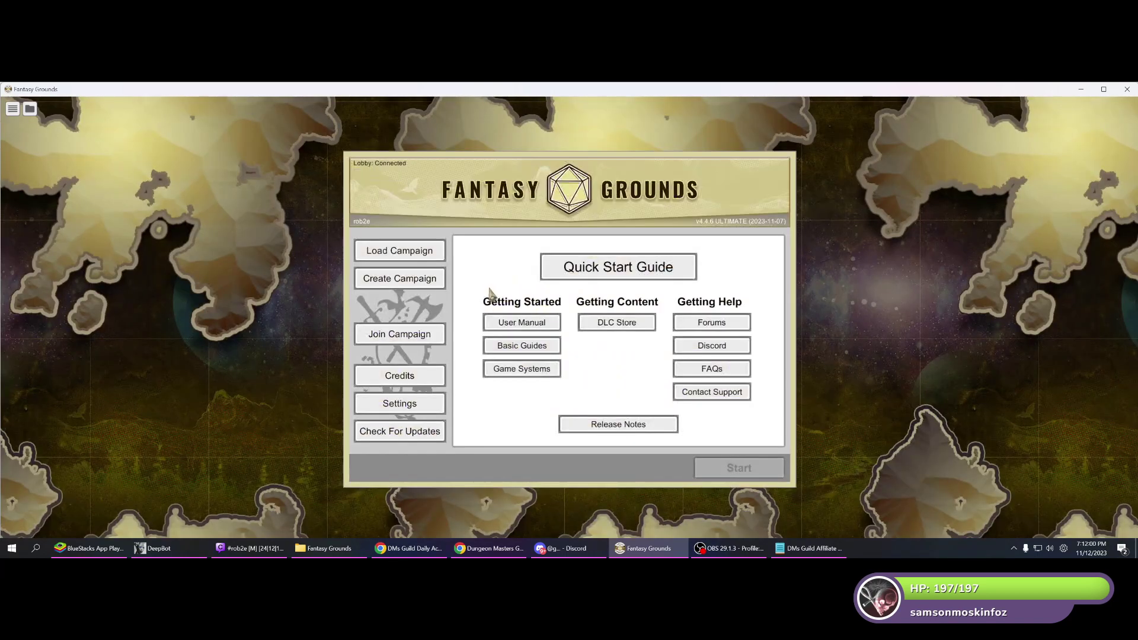
# Load the ATFGTShow campaign with the Dev: Conversion Checker extension enabled and maximize the window.
pyautogui.click(394, 262)
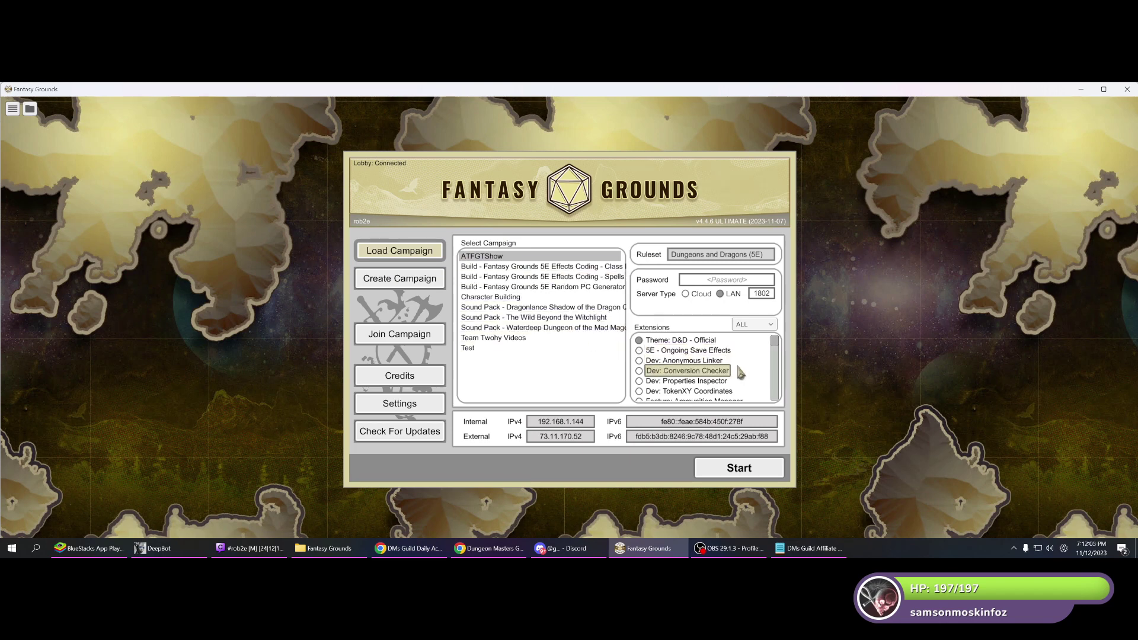
pyautogui.click(639, 371)
pyautogui.click(746, 475)
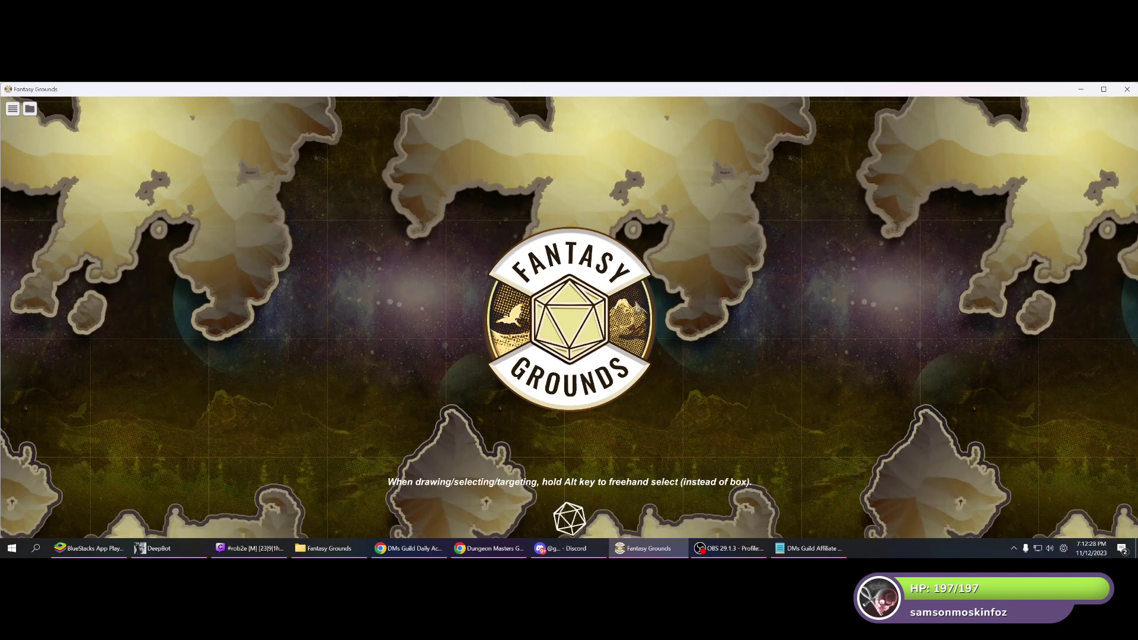
pyautogui.click(1104, 89)
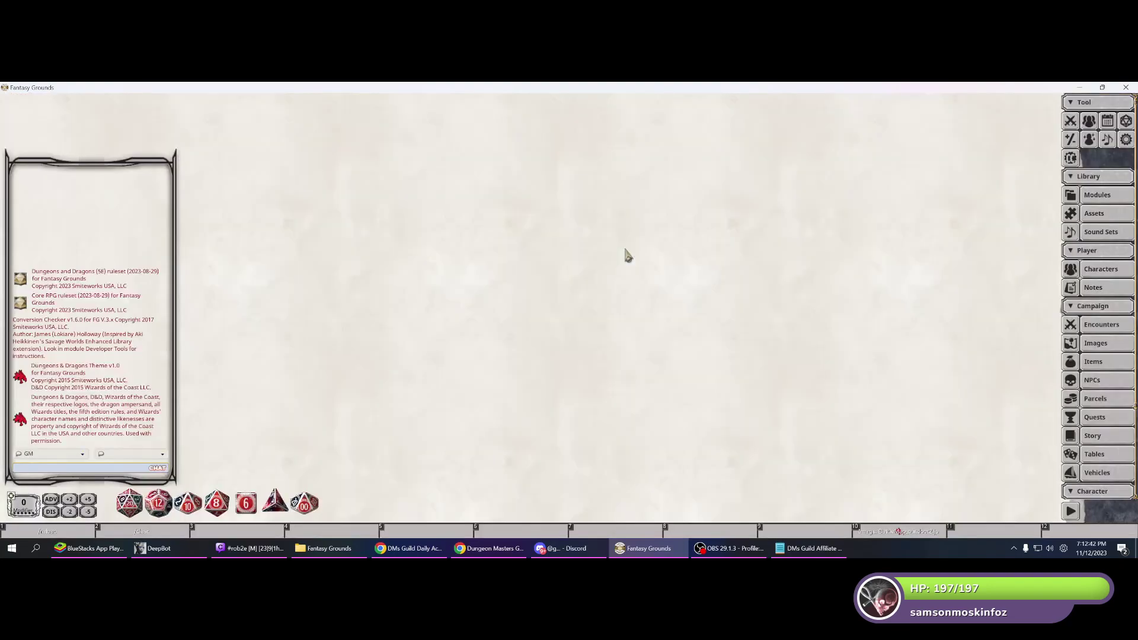
# Display the loaded modules, open Conversion Checker and run its check on The Shadow Race module.
pyautogui.click(1110, 202)
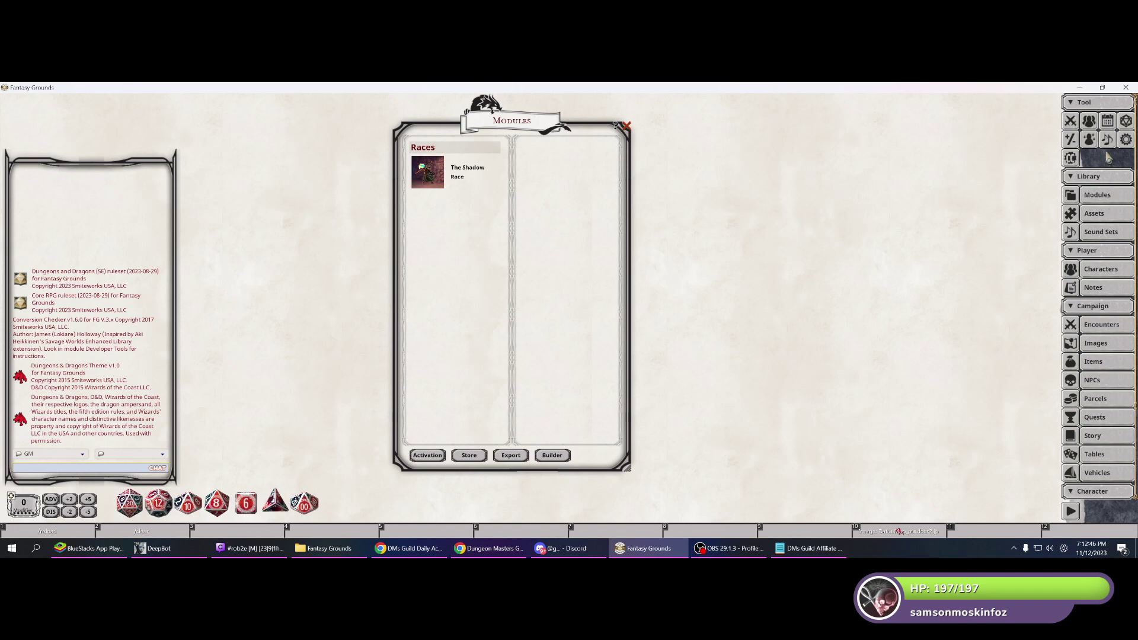
pyautogui.click(1071, 159)
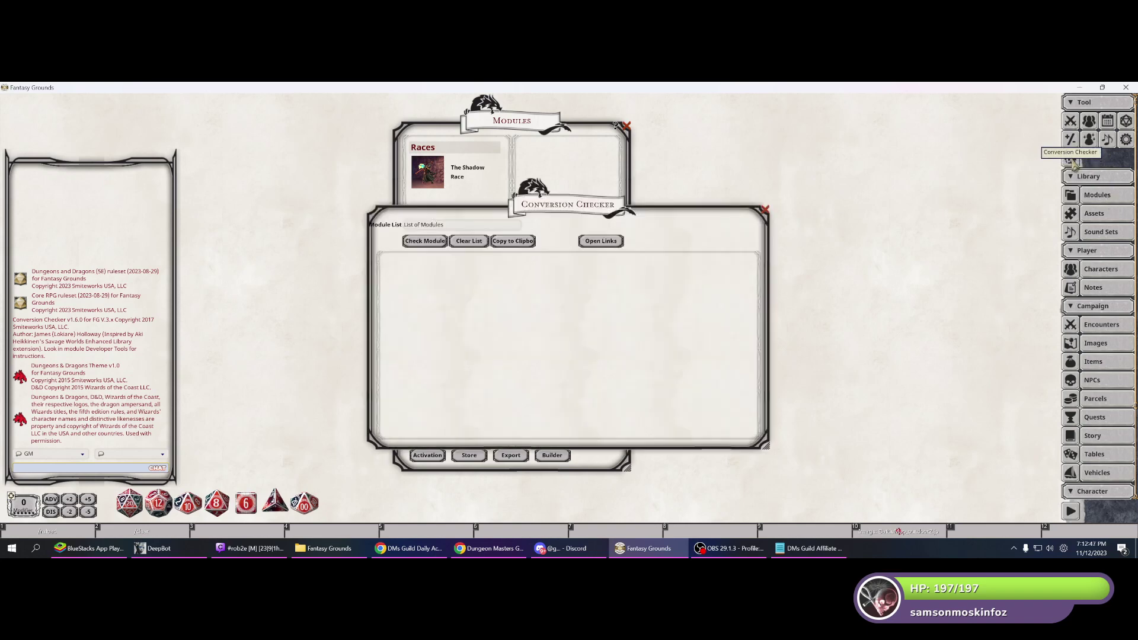
pyautogui.click(442, 225)
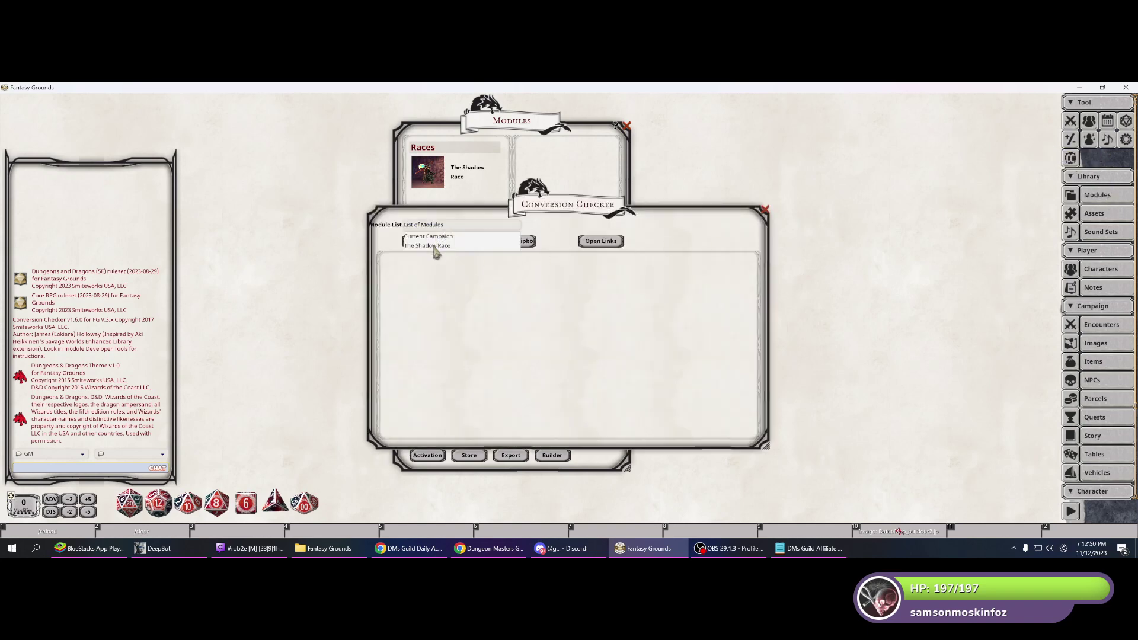
pyautogui.click(433, 246)
pyautogui.click(427, 242)
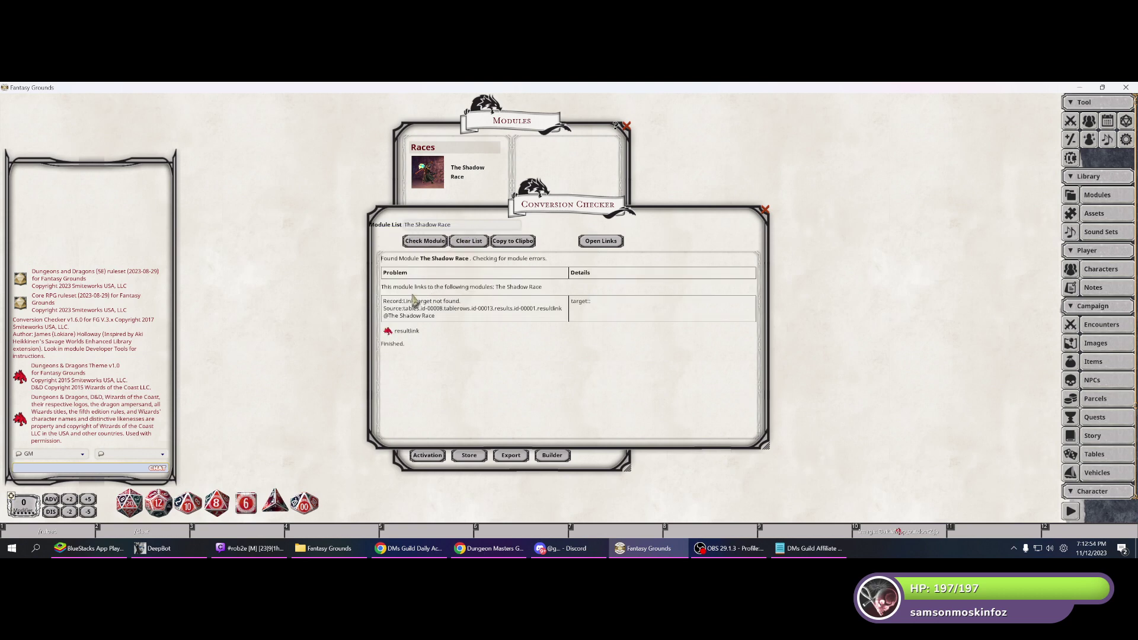
# Inspect the table behind the flagged result link, including its rows and notes, and close it along with the checker.
pyautogui.click(388, 332)
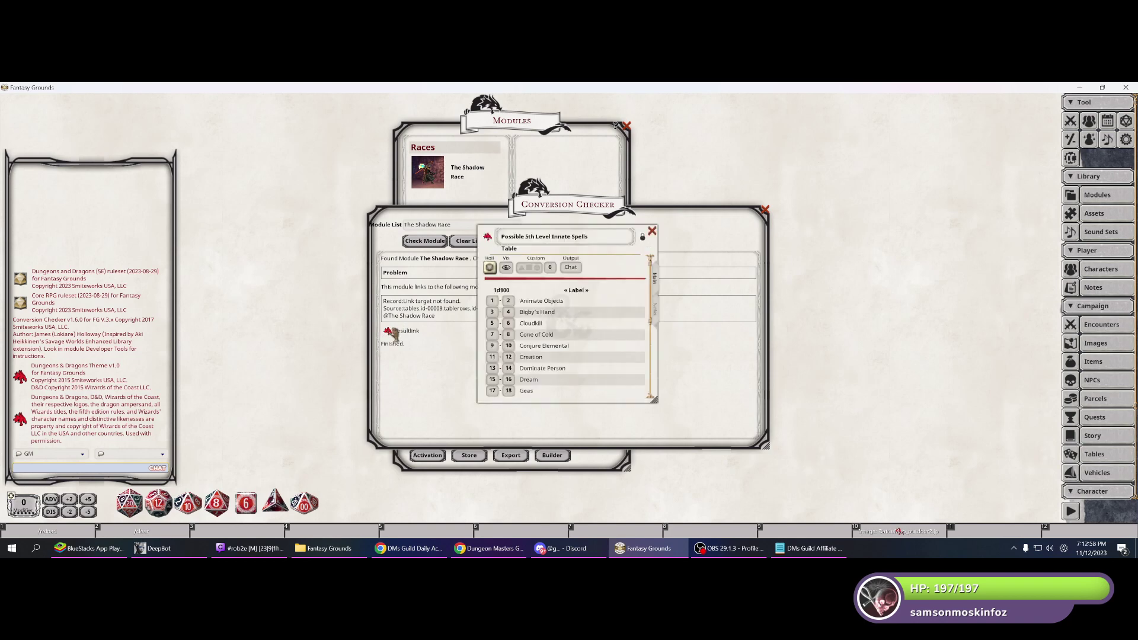
pyautogui.scroll(-5, 608, 320)
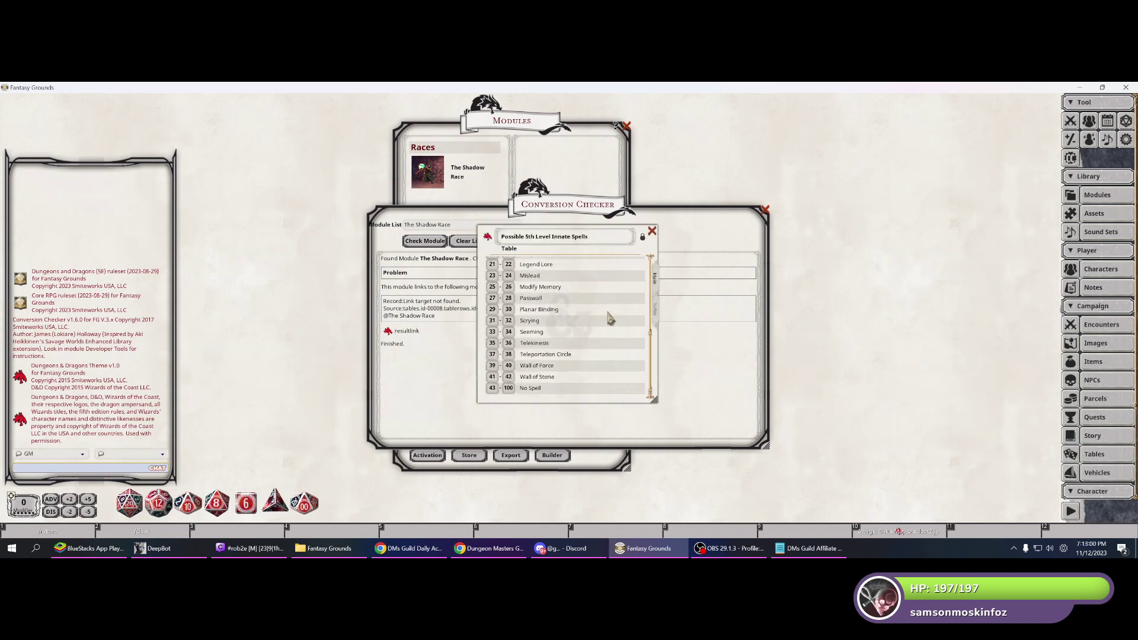
pyautogui.click(656, 309)
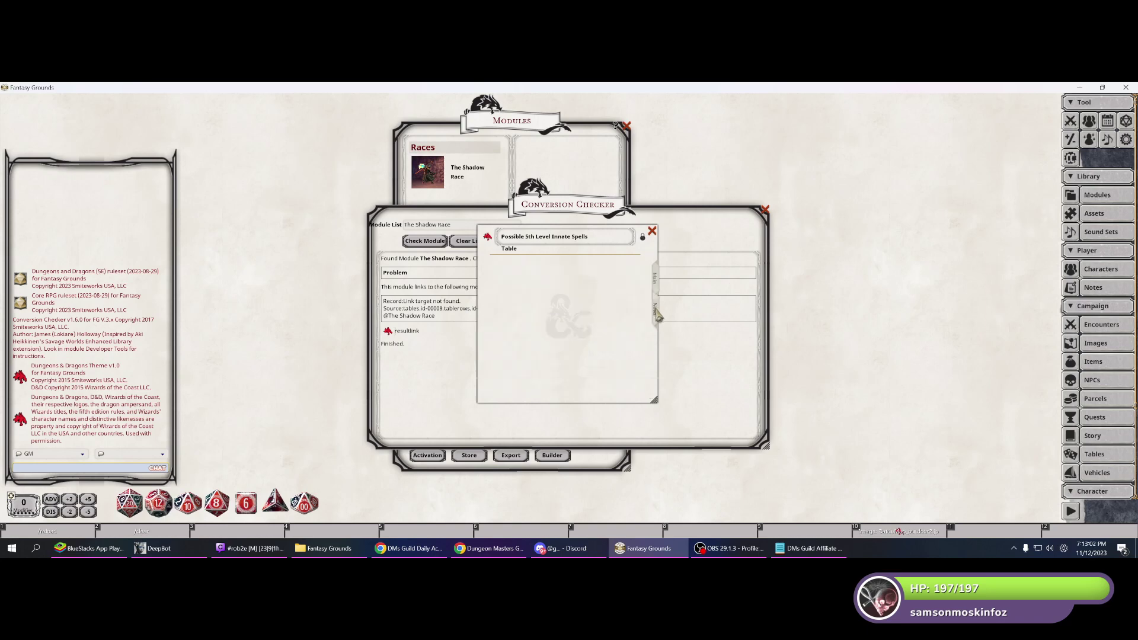
pyautogui.click(655, 278)
pyautogui.scroll(2, 620, 296)
pyautogui.scroll(3, 621, 297)
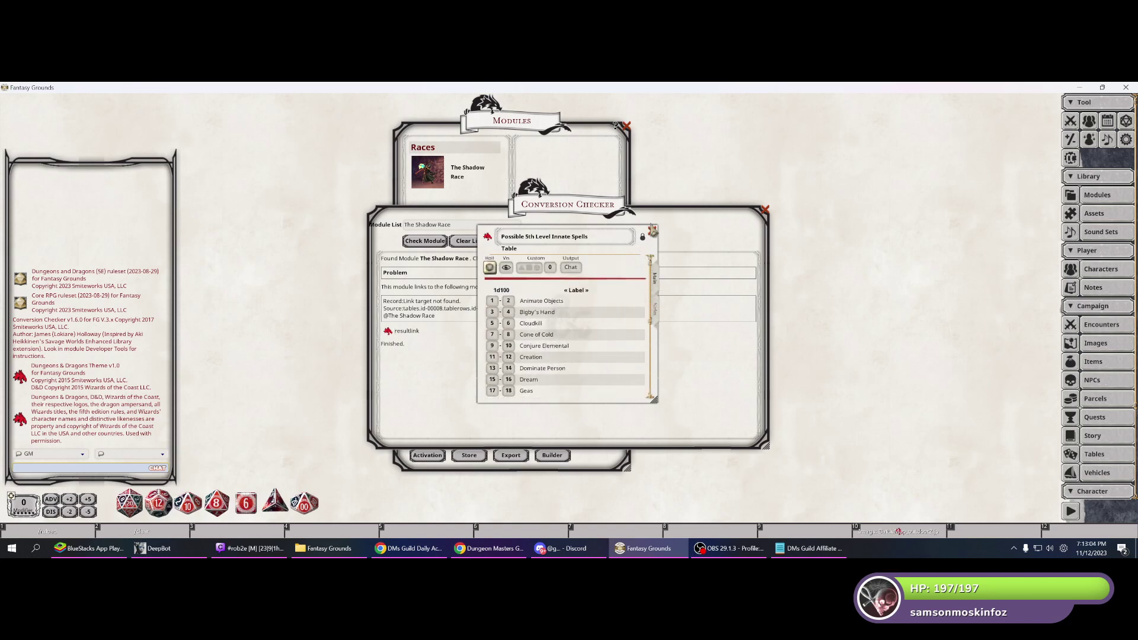
pyautogui.click(653, 233)
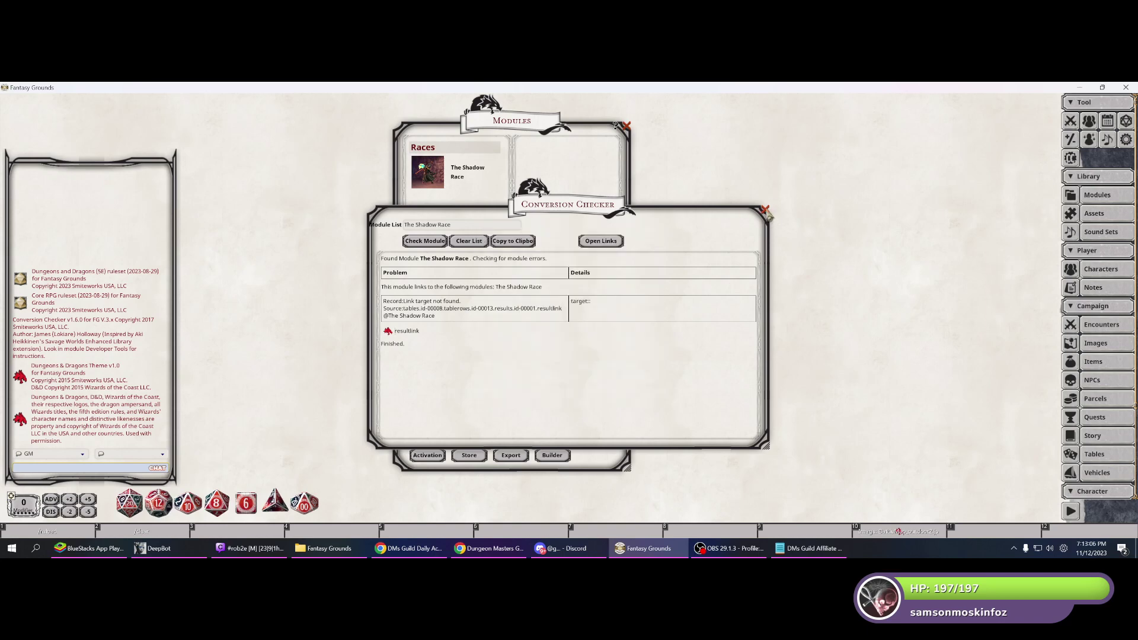
pyautogui.click(766, 211)
# Open The Shadow Race's Reference Manual and view Basic Information and the Racial Traits pages through Absorption of Magic.
pyautogui.click(468, 175)
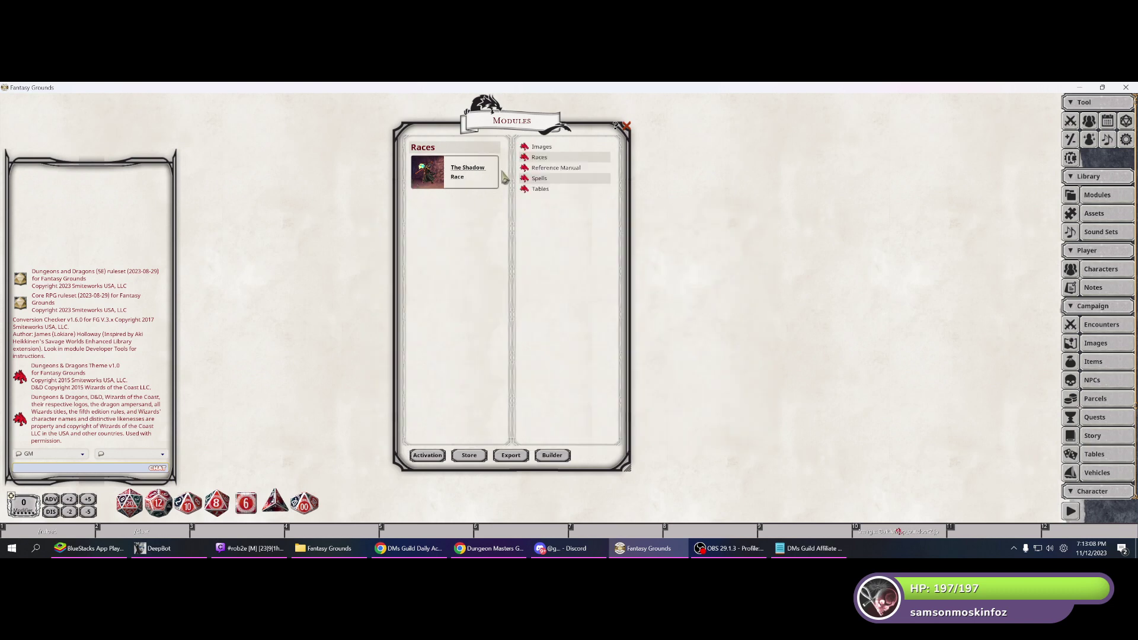
pyautogui.click(556, 169)
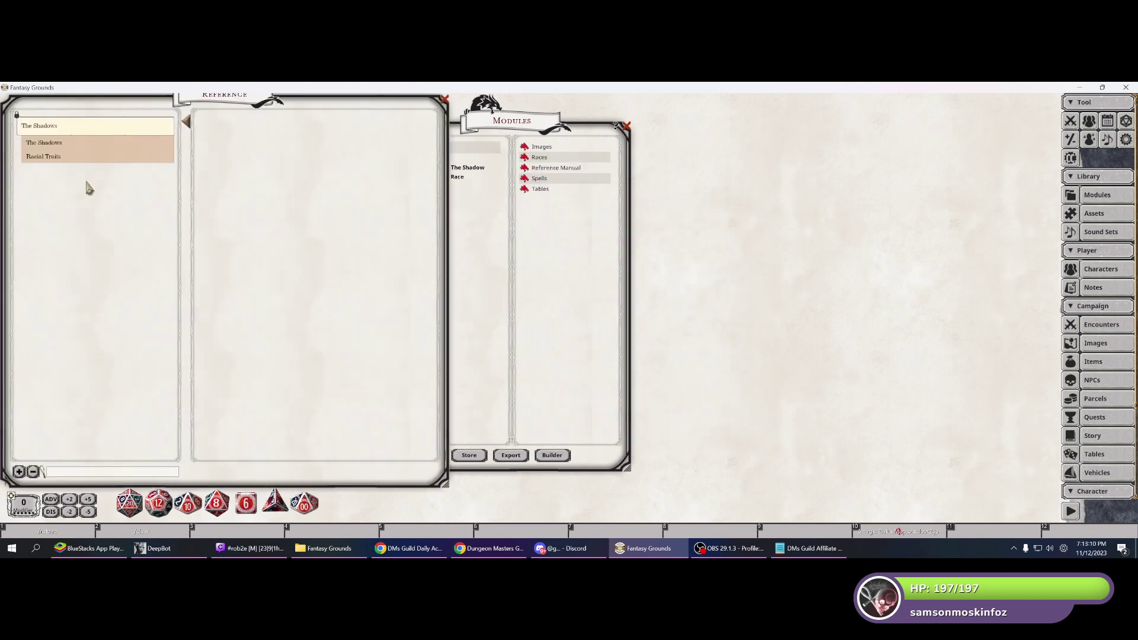
pyautogui.click(57, 144)
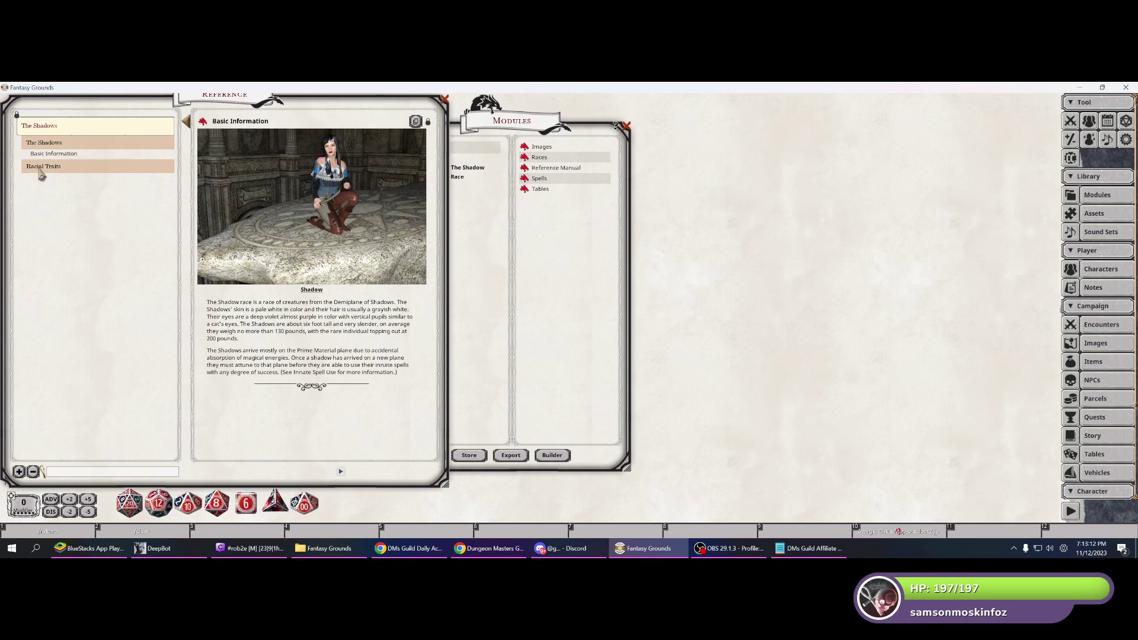
pyautogui.click(44, 166)
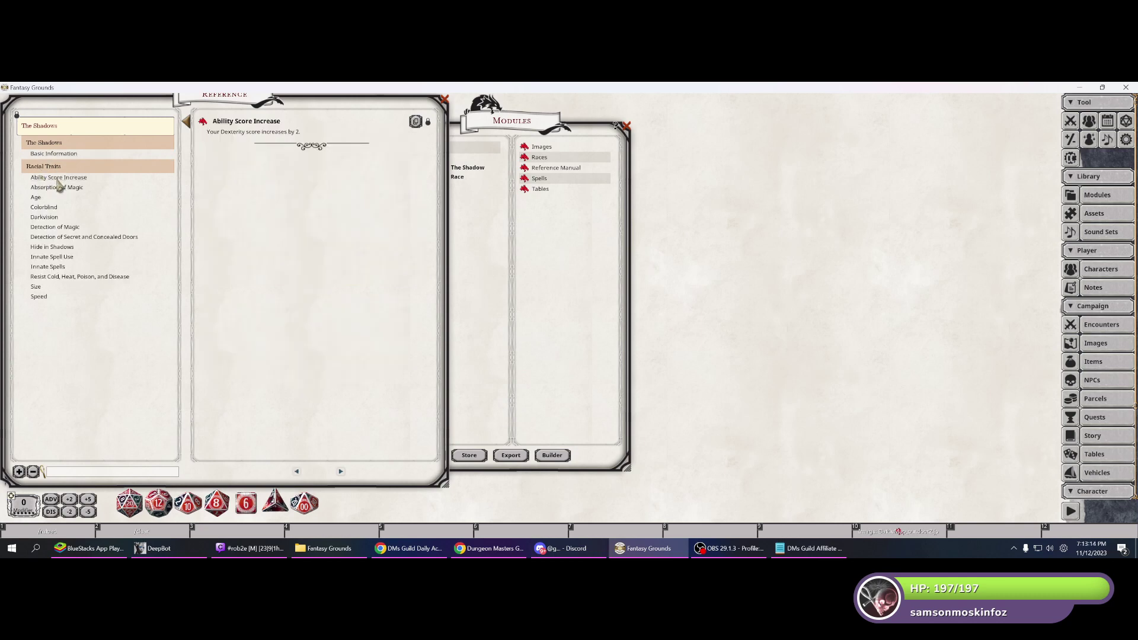
pyautogui.click(341, 472)
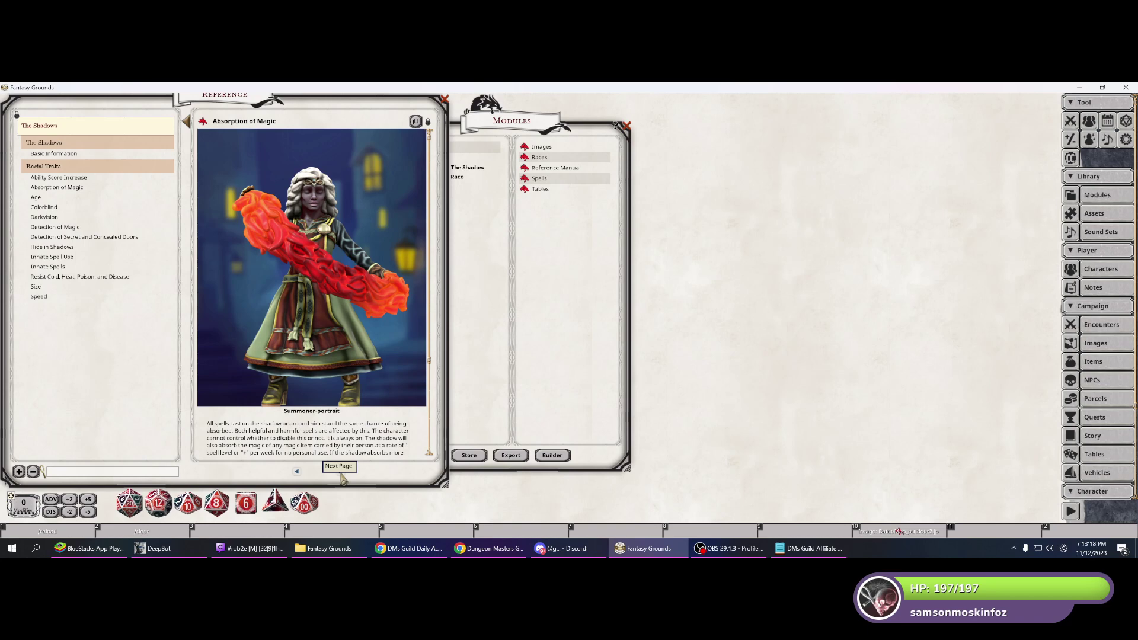
# Page through the remaining Racial Traits entries up to Speed, checking their text, links and images.
pyautogui.click(342, 476)
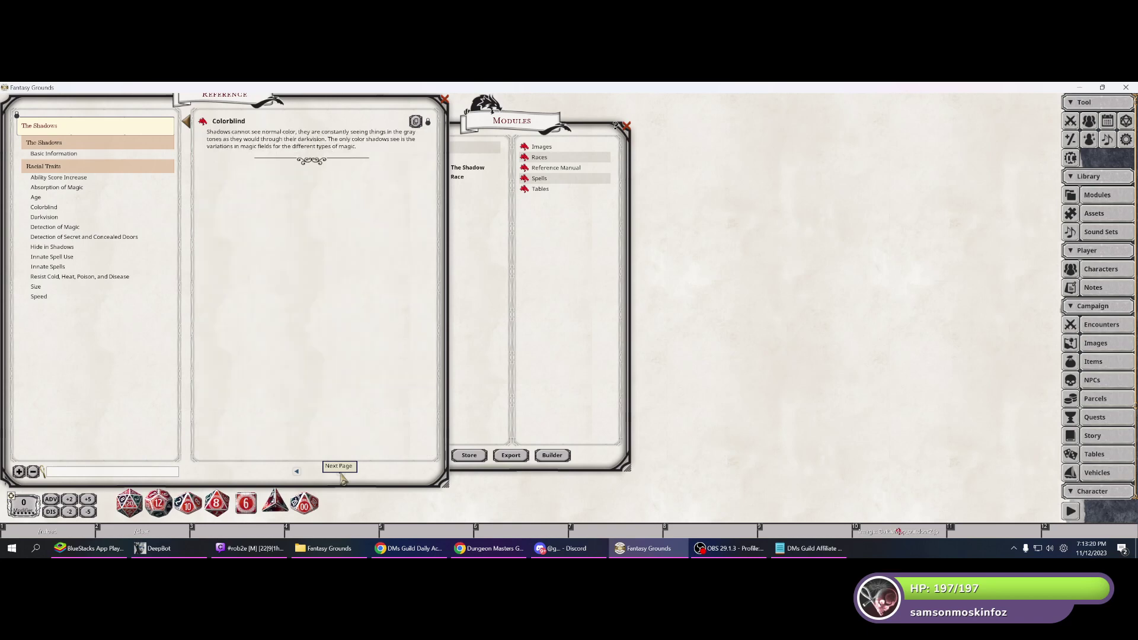
pyautogui.click(342, 476)
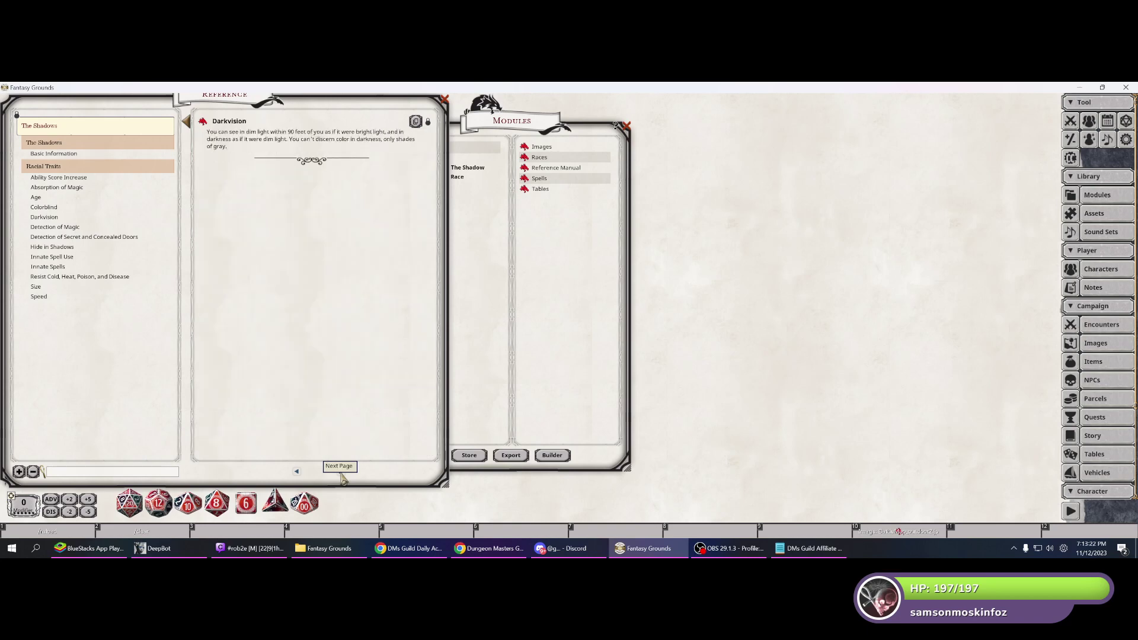
pyautogui.click(342, 475)
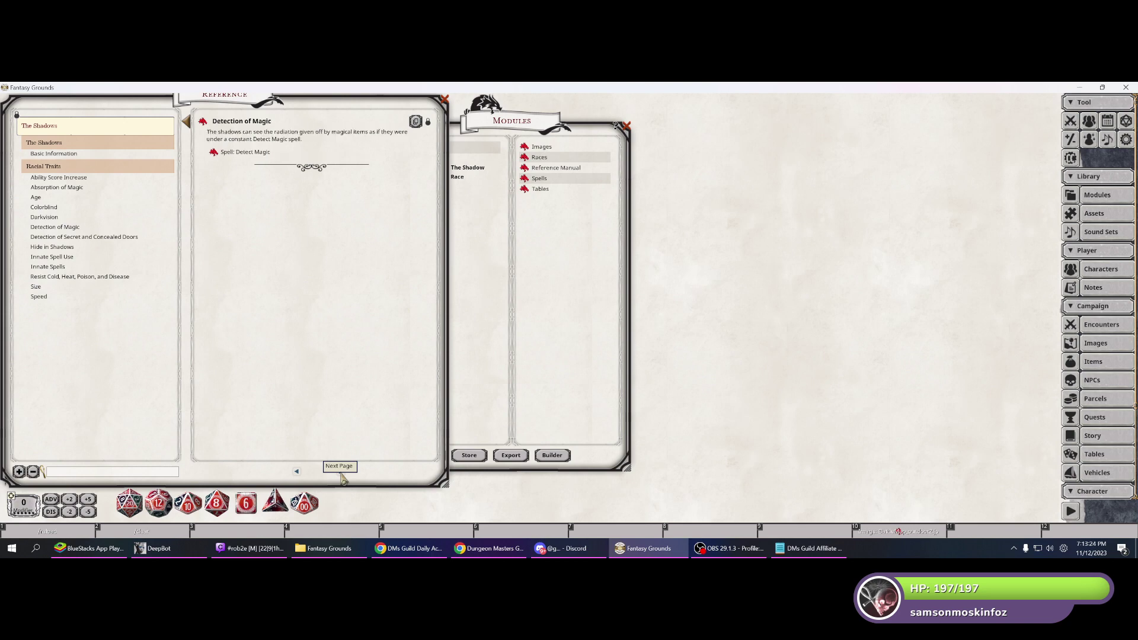
pyautogui.click(342, 476)
pyautogui.click(342, 476)
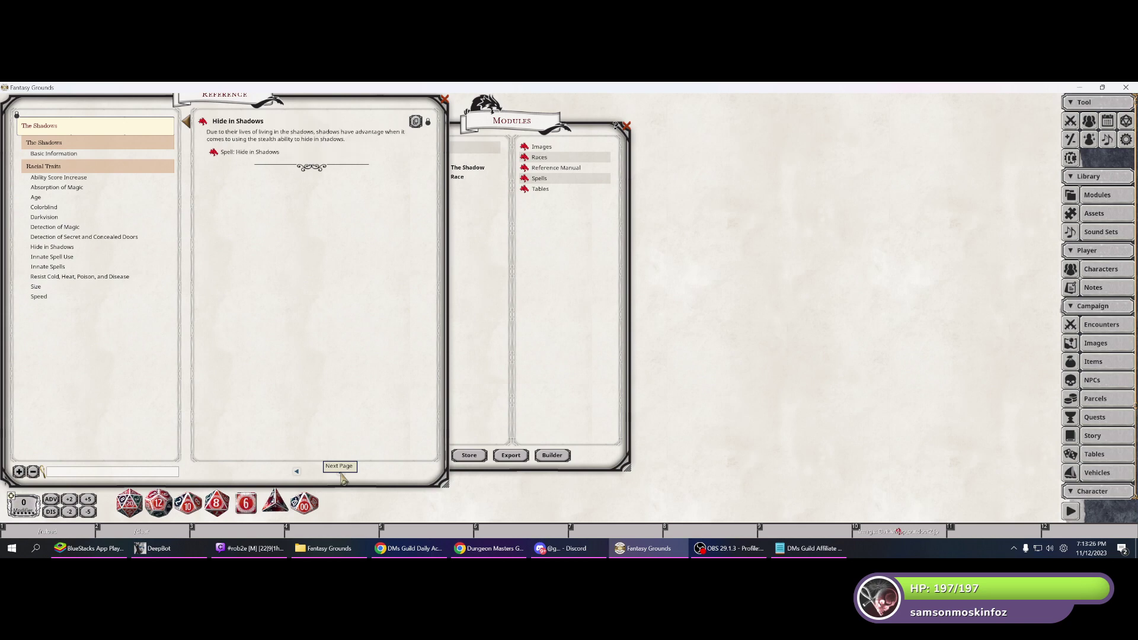
pyautogui.click(342, 476)
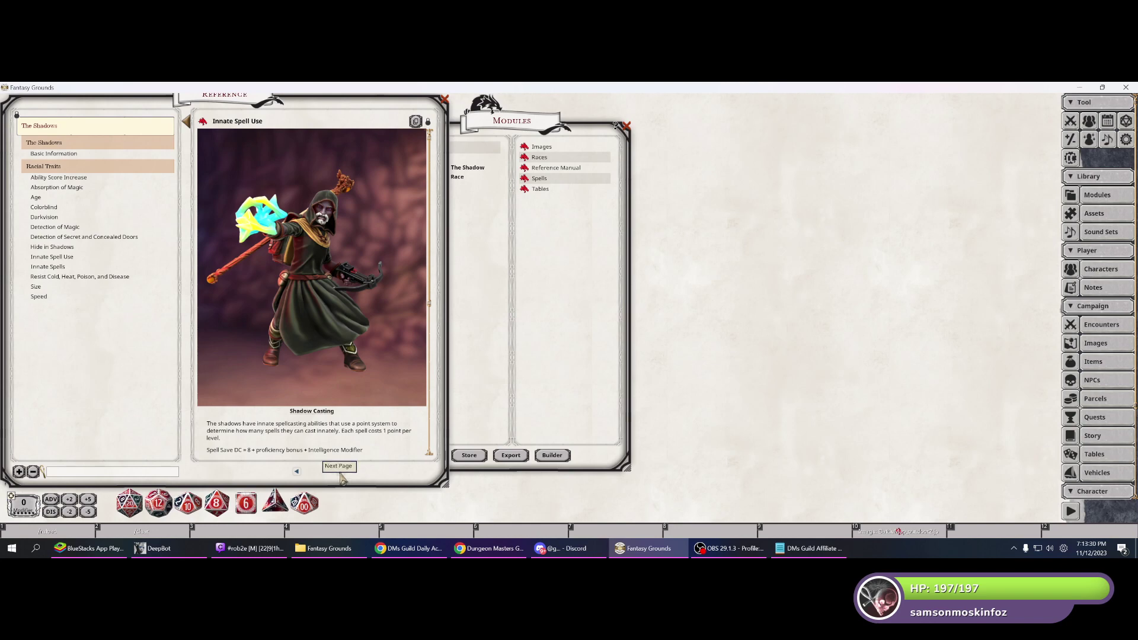
pyautogui.click(342, 476)
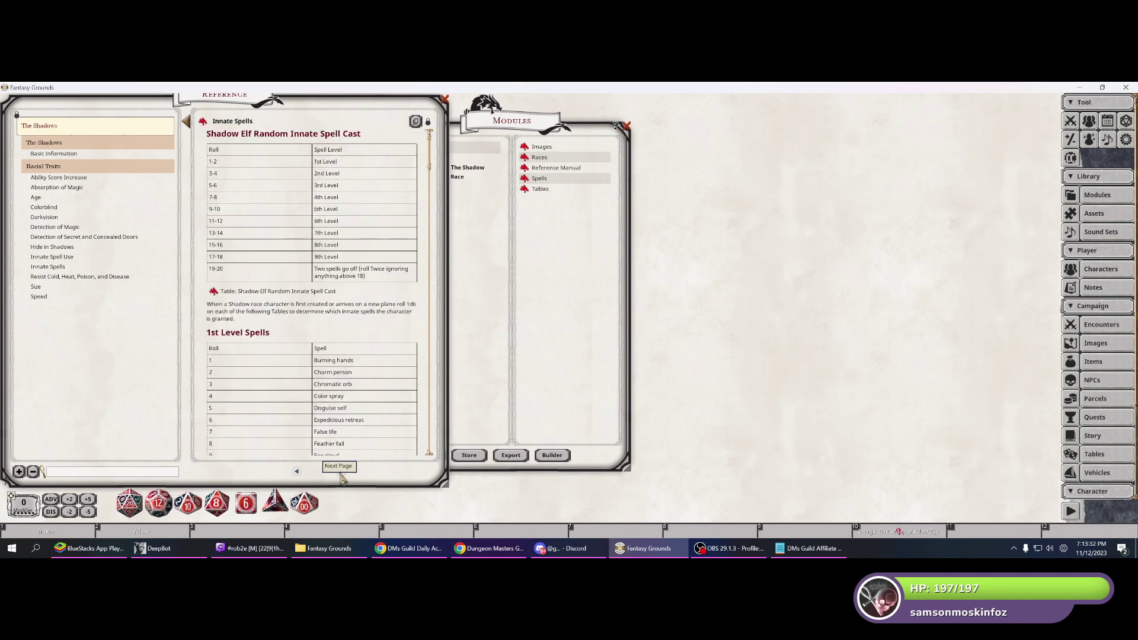
pyautogui.click(342, 476)
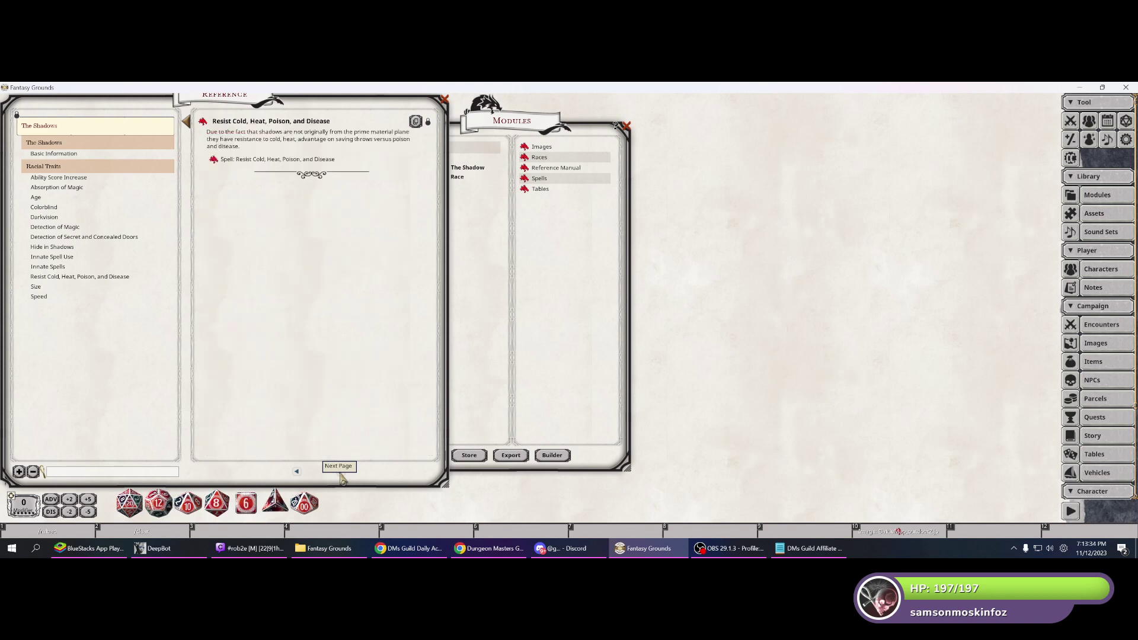
pyautogui.click(342, 476)
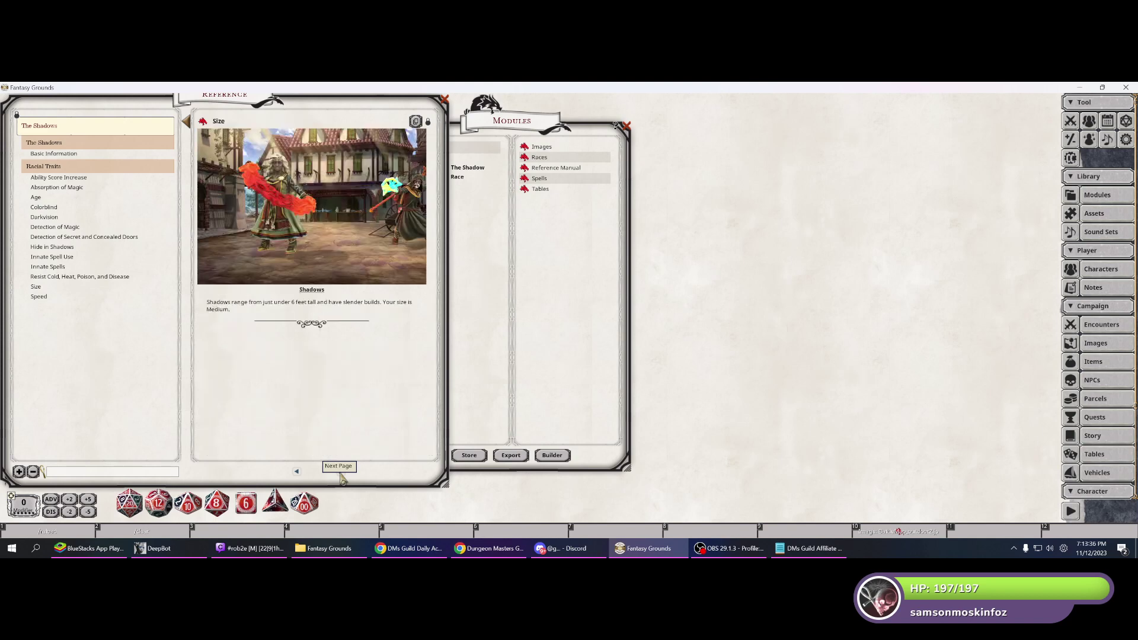
pyautogui.click(342, 476)
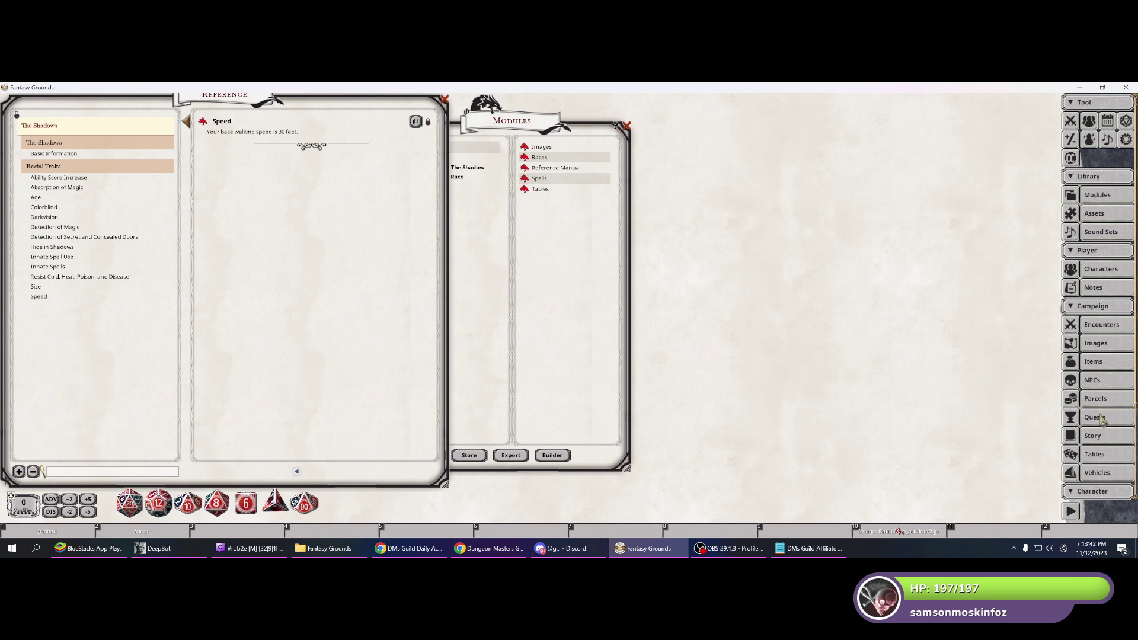
# Open The Shadows race record from the Races list and arrange both windows beside the Reference Manual.
pyautogui.scroll(-3, 1106, 428)
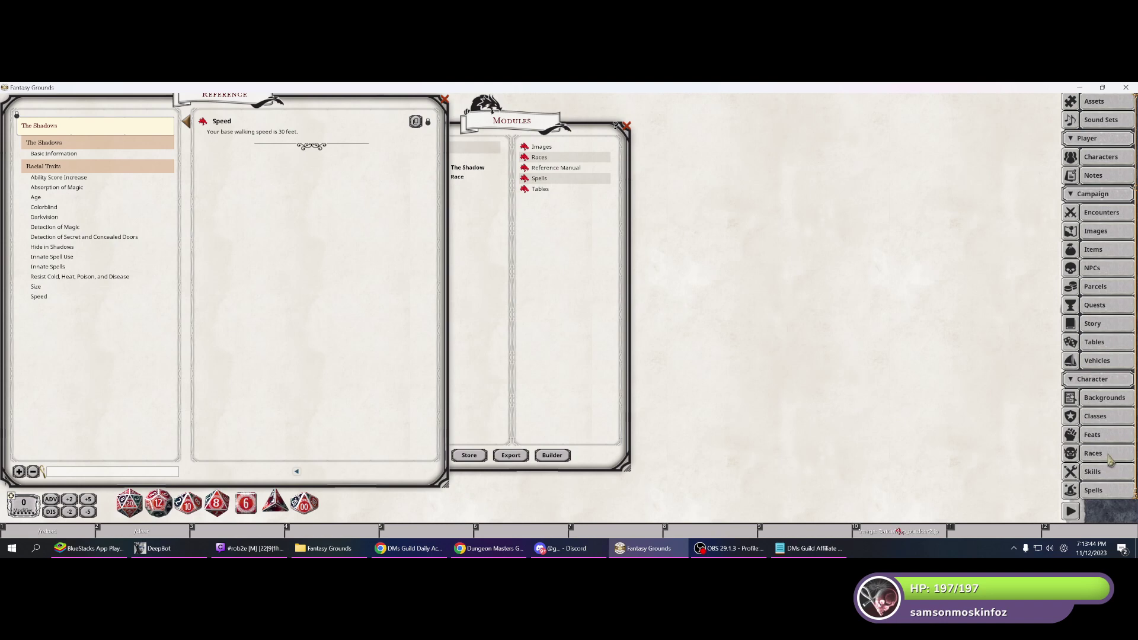
pyautogui.click(1106, 454)
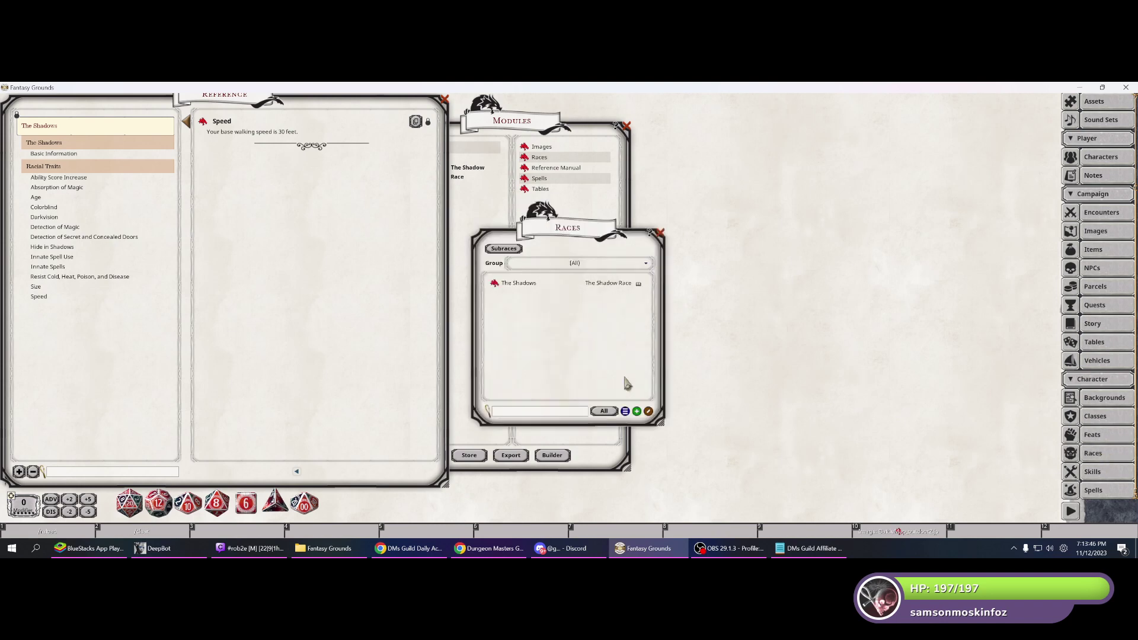
pyautogui.click(495, 288)
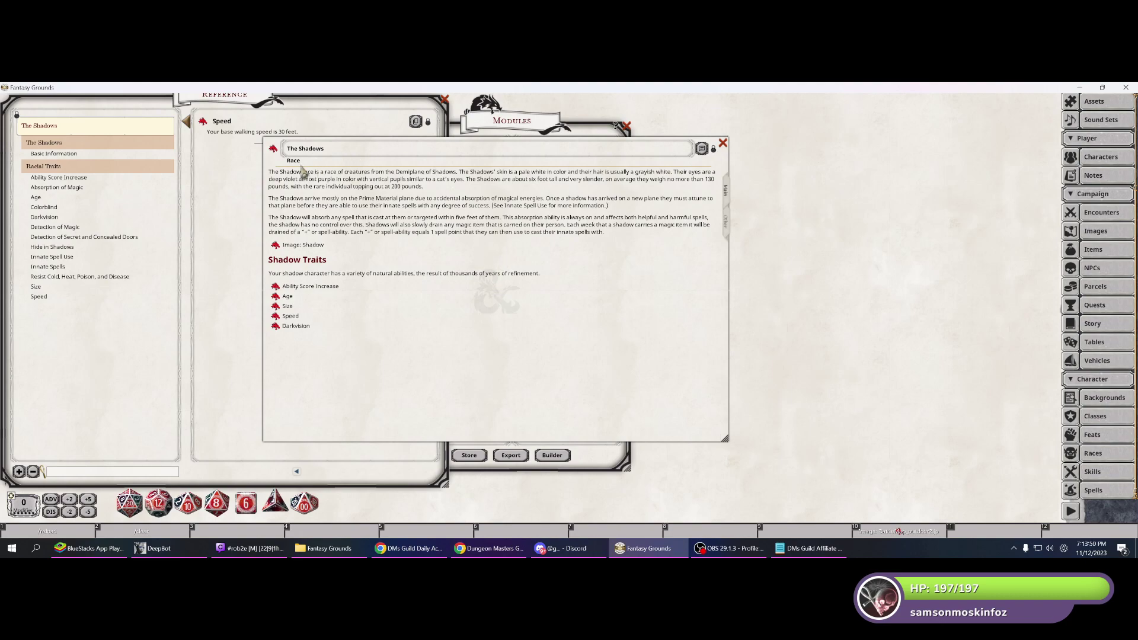
pyautogui.moveTo(267, 172); pyautogui.dragTo(696, 136)
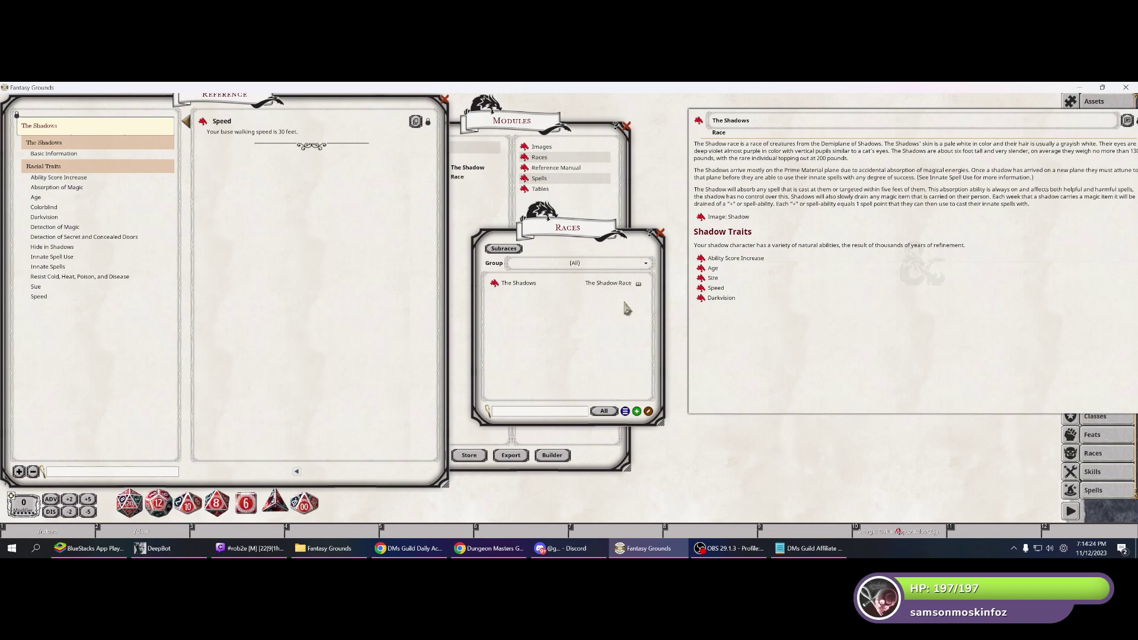
pyautogui.moveTo(585, 226); pyautogui.dragTo(495, 222)
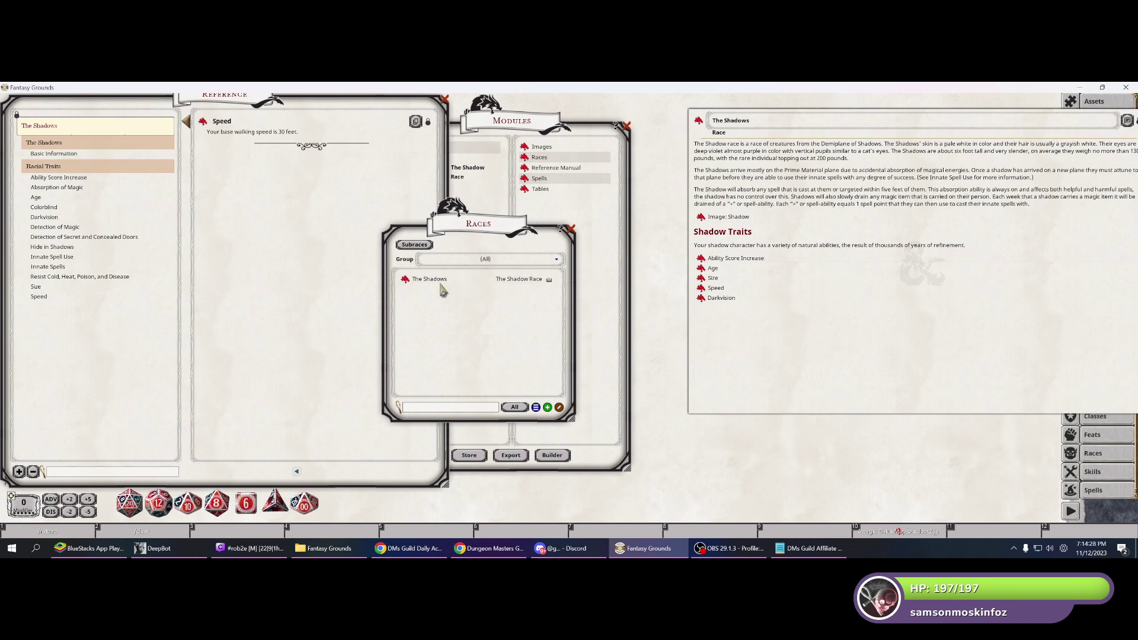
pyautogui.moveTo(510, 232); pyautogui.dragTo(433, 249)
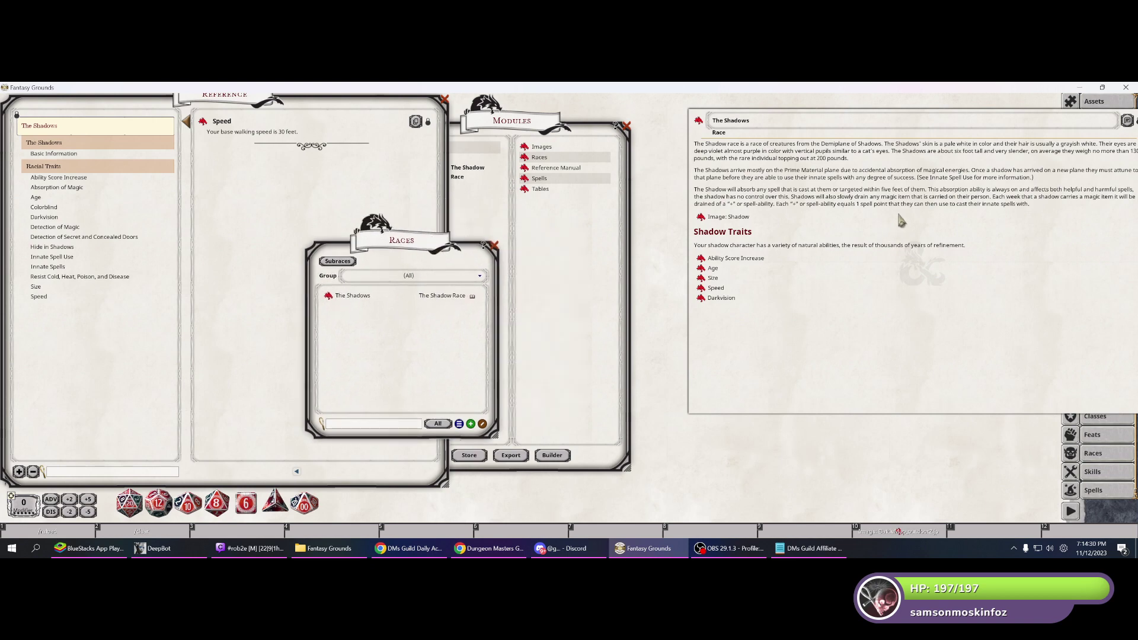
pyautogui.moveTo(915, 193); pyautogui.dragTo(756, 220)
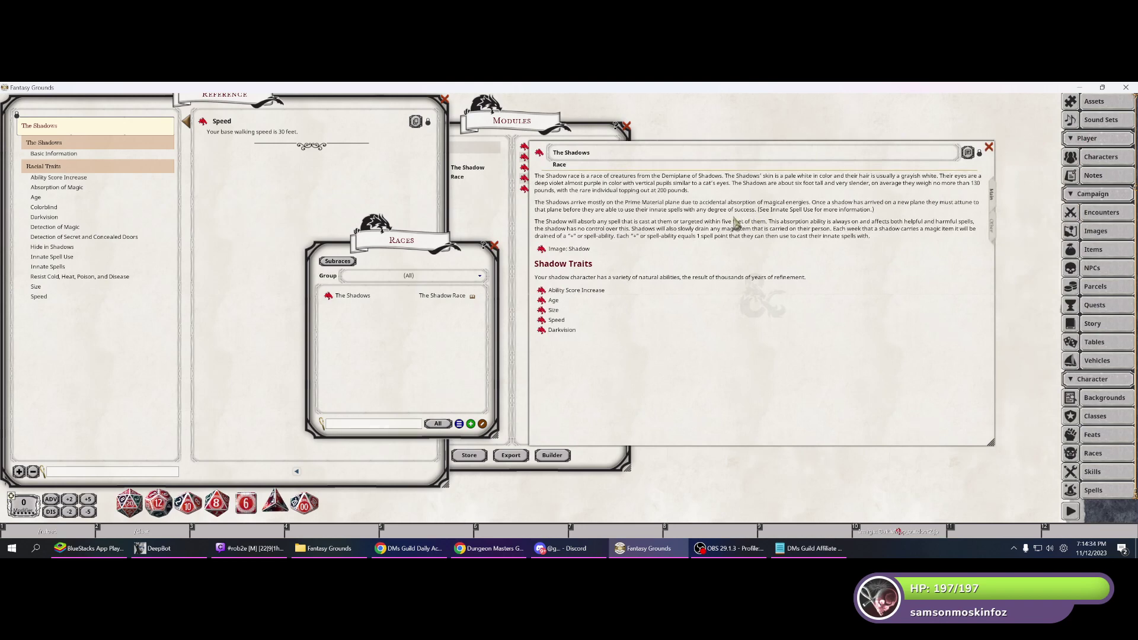
# Open the Shadow image linked in the race record, shorten its window to fit the picture, and place it over the record's lower corner.
pyautogui.click(541, 250)
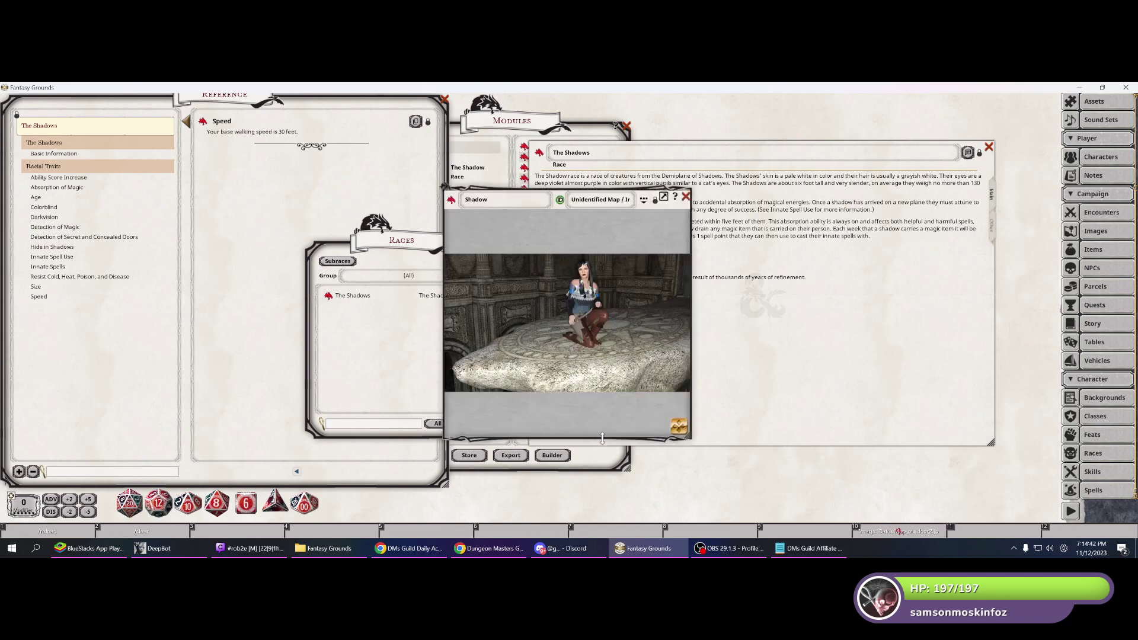
pyautogui.moveTo(602, 438); pyautogui.dragTo(611, 358)
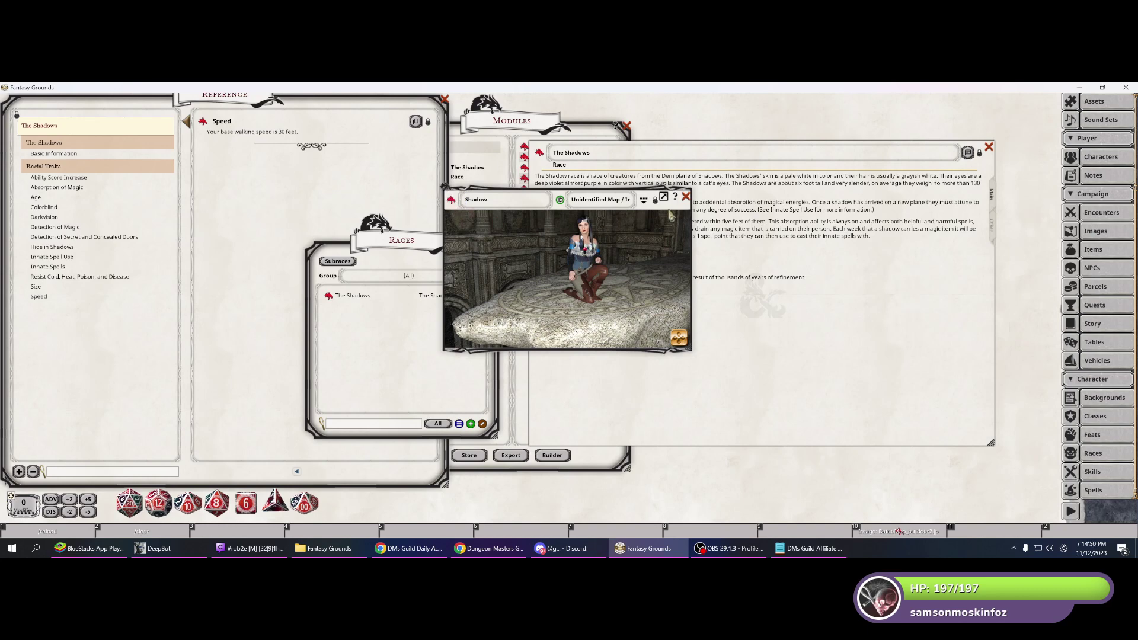
pyautogui.moveTo(674, 213); pyautogui.dragTo(963, 340)
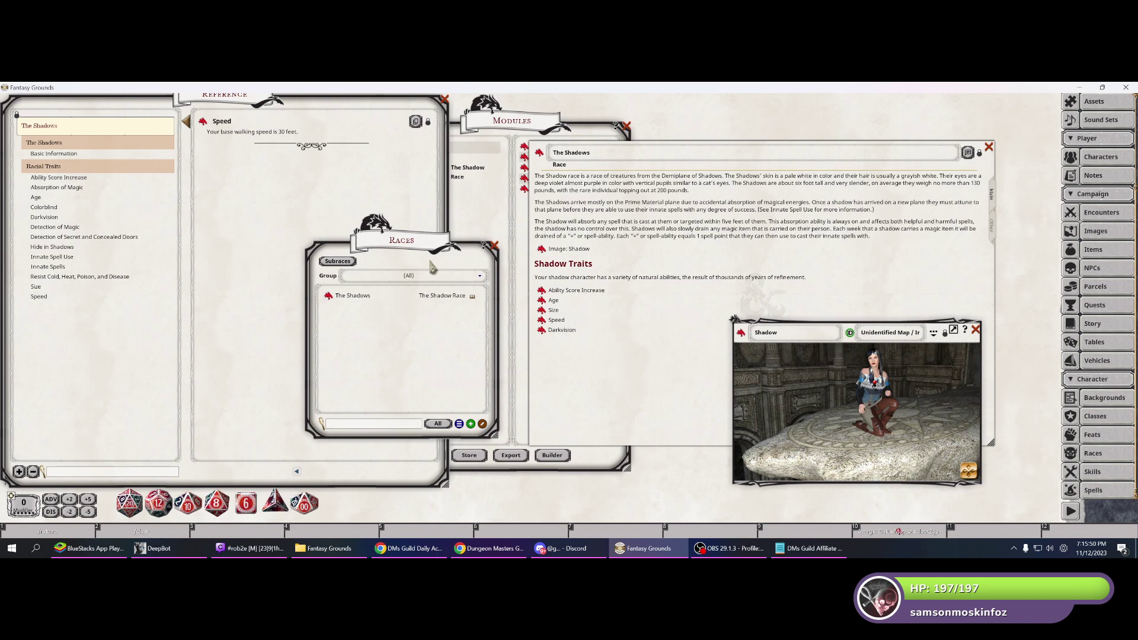
# Close the Races and Modules windows and show the Absorption of Magic page in the Reference Manual.
pyautogui.click(495, 245)
pyautogui.click(627, 125)
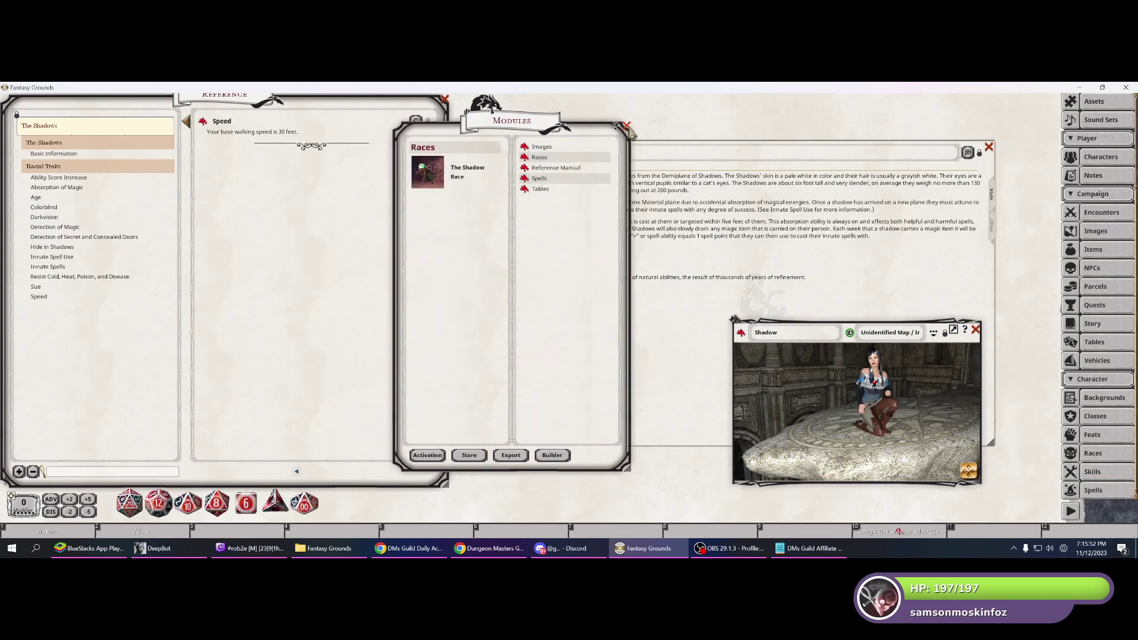
pyautogui.click(42, 177)
pyautogui.click(44, 188)
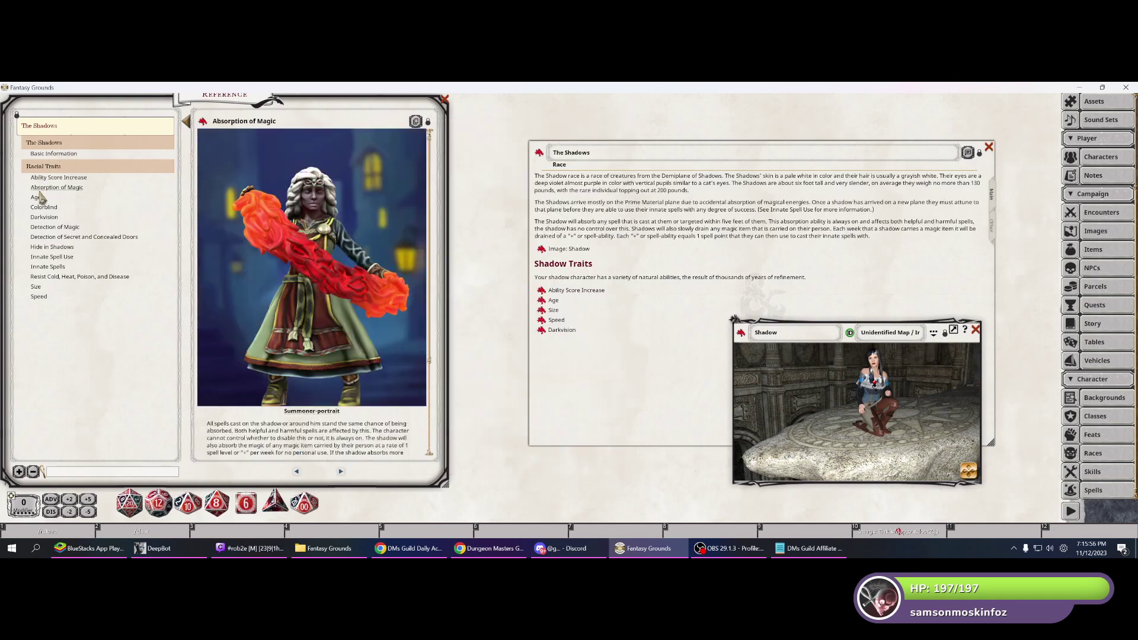
# Position The Shadows record next to the manual, move and enlarge the Shadow image window, and zoom the image to fit.
pyautogui.moveTo(592, 163); pyautogui.dragTo(518, 118)
pyautogui.click(877, 475)
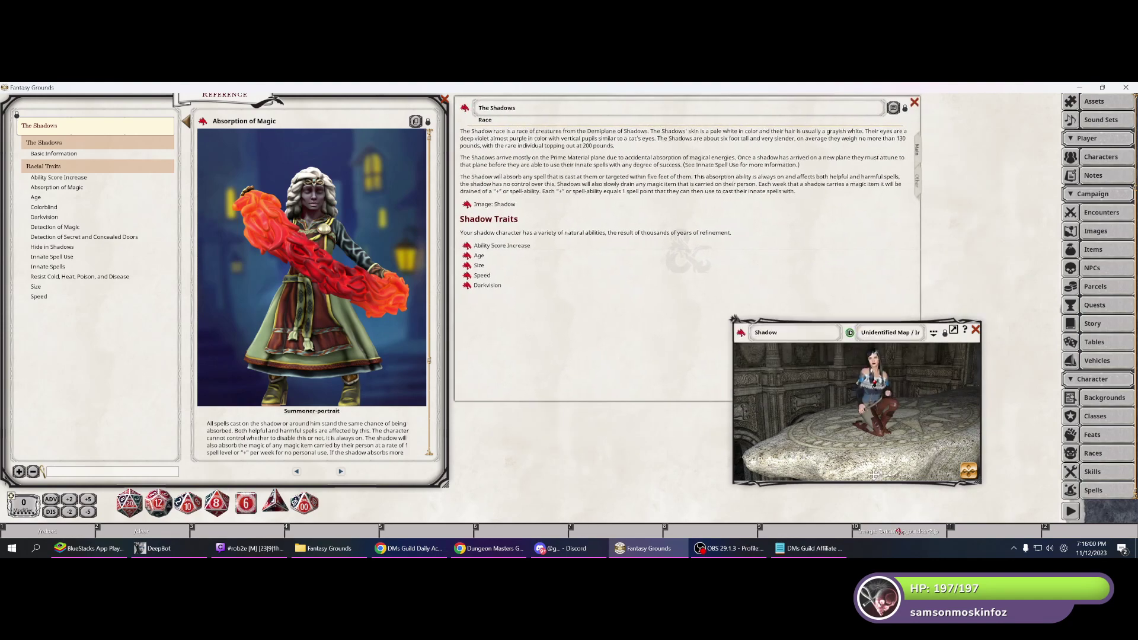
pyautogui.moveTo(836, 369); pyautogui.dragTo(665, 285)
pyautogui.moveTo(803, 407); pyautogui.dragTo(1052, 525)
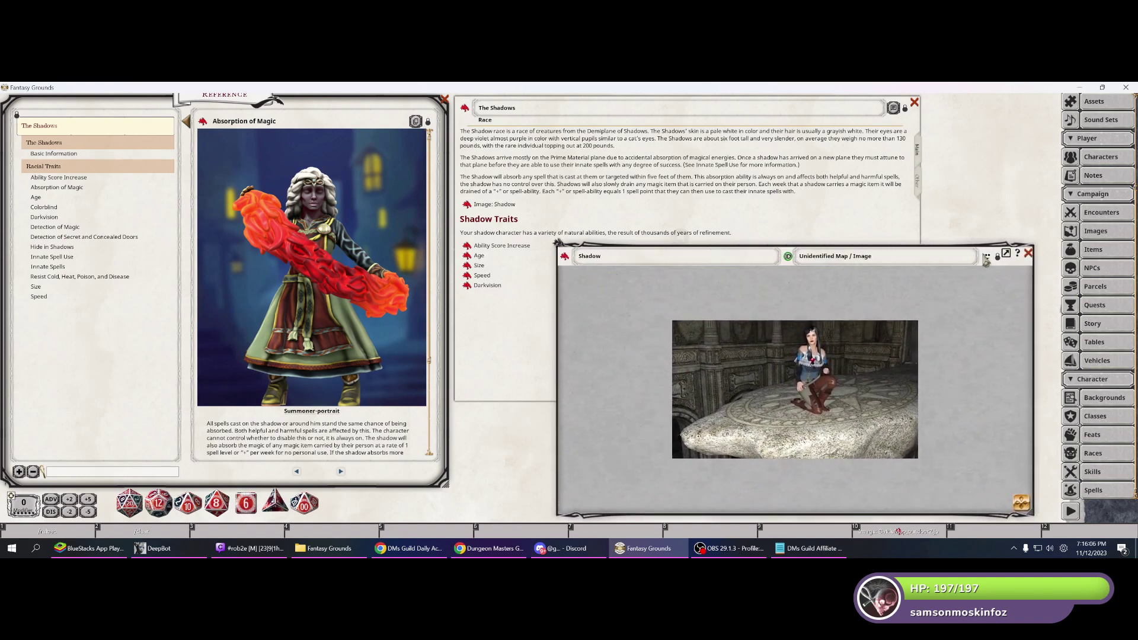
pyautogui.click(986, 257)
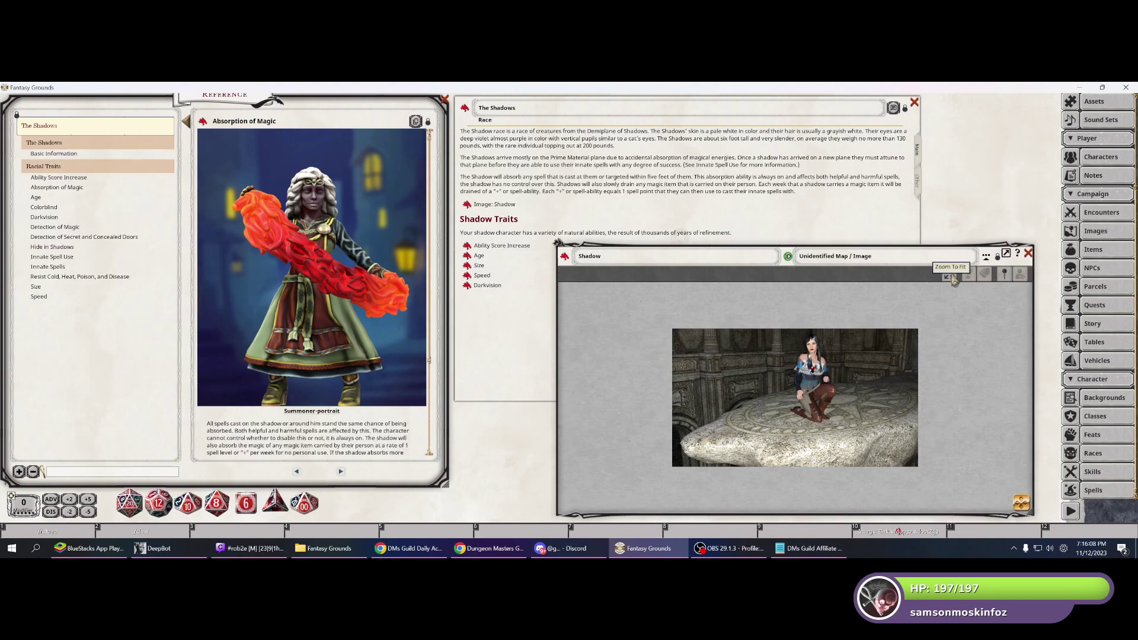
pyautogui.click(949, 276)
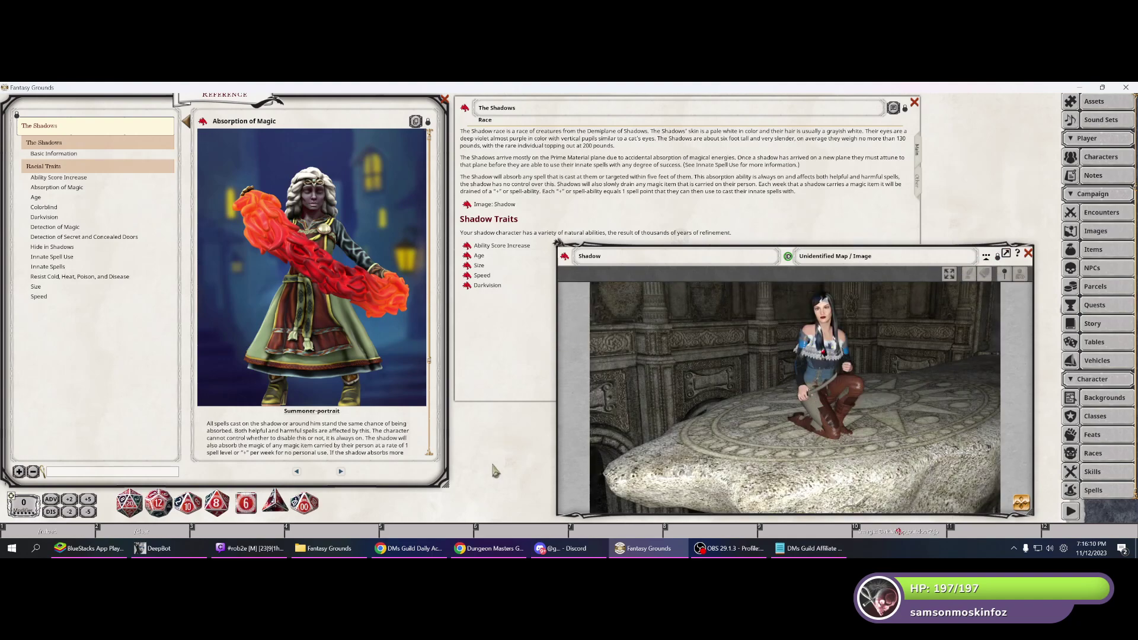
# Start a screen snip to capture the arranged module windows.
pyautogui.press('super+shift+s')
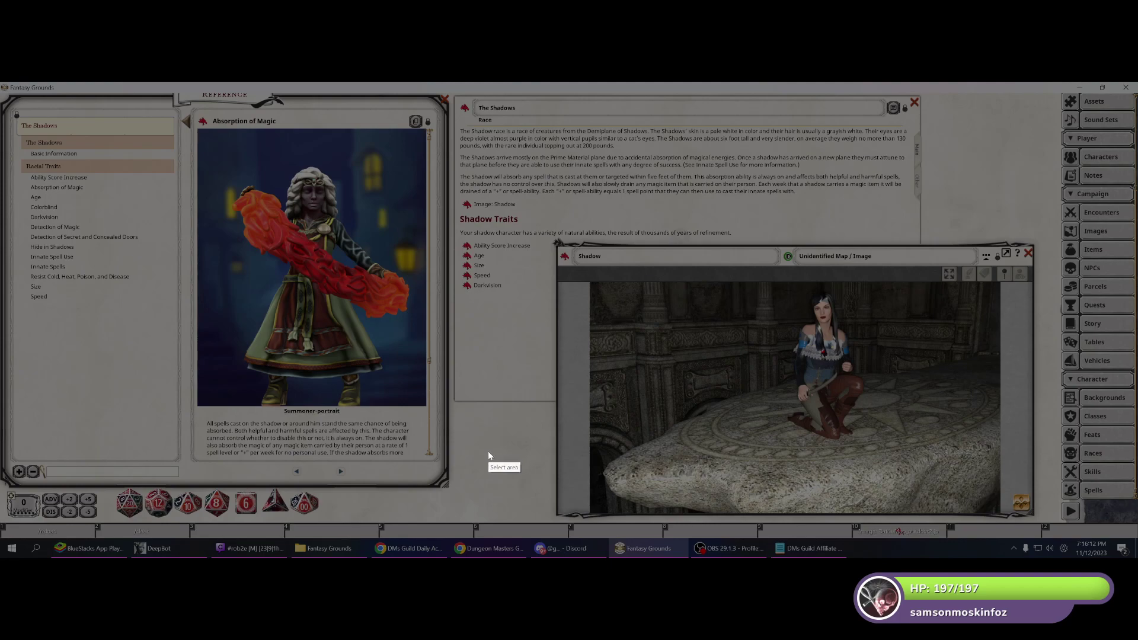
# Cancel the screen capture and exit the Fantasy Grounds session.
pyautogui.press('Escape')
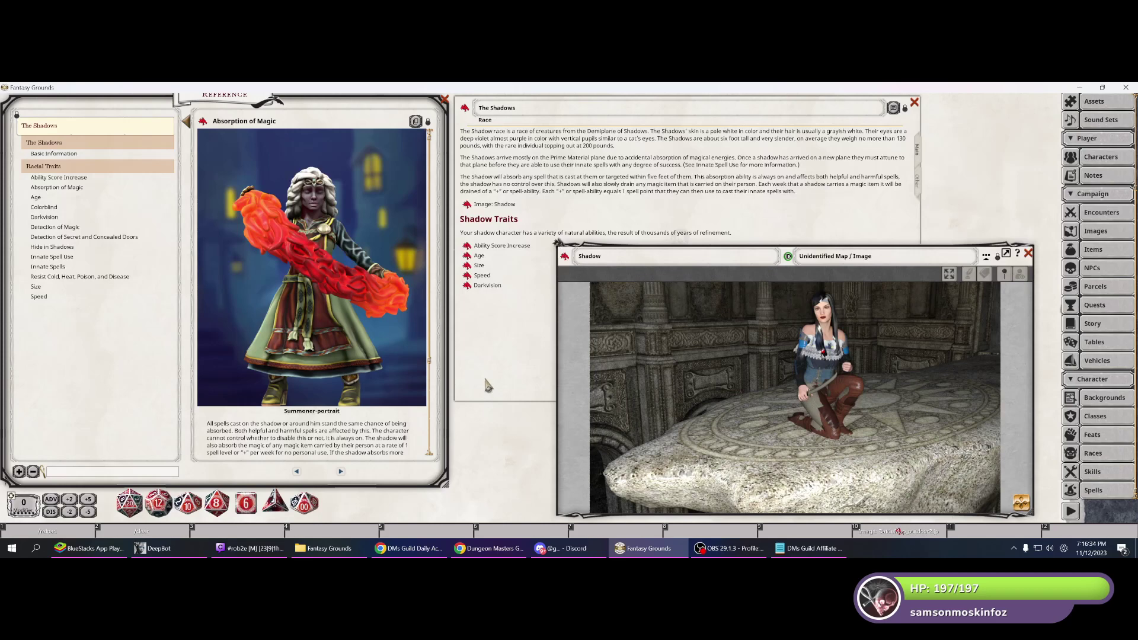
pyautogui.rightClick(473, 481)
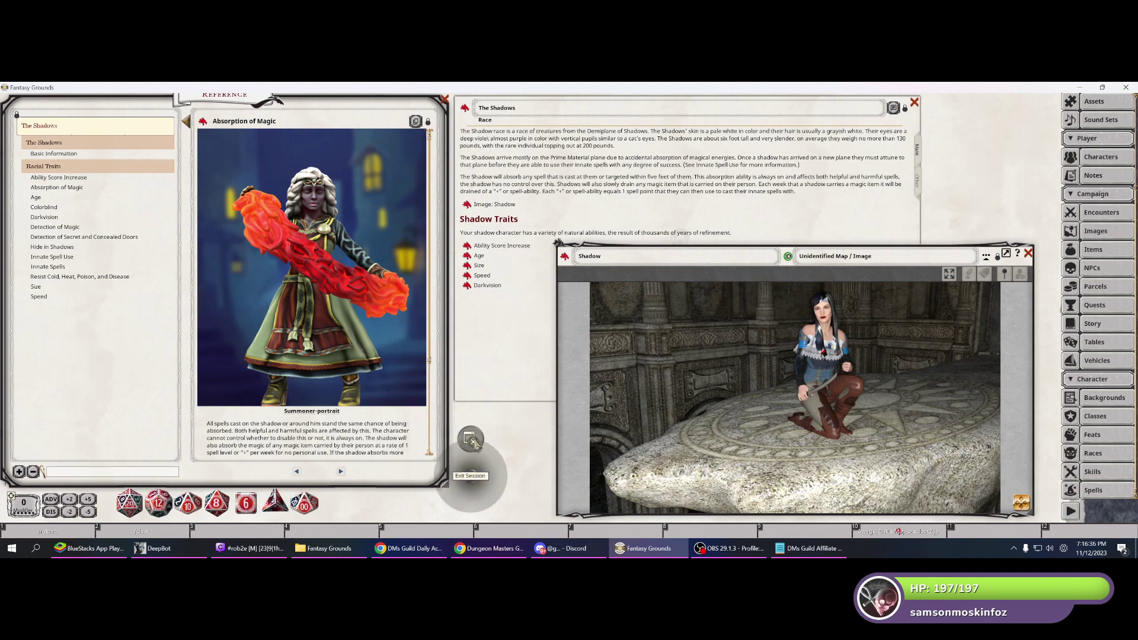
pyautogui.click(500, 417)
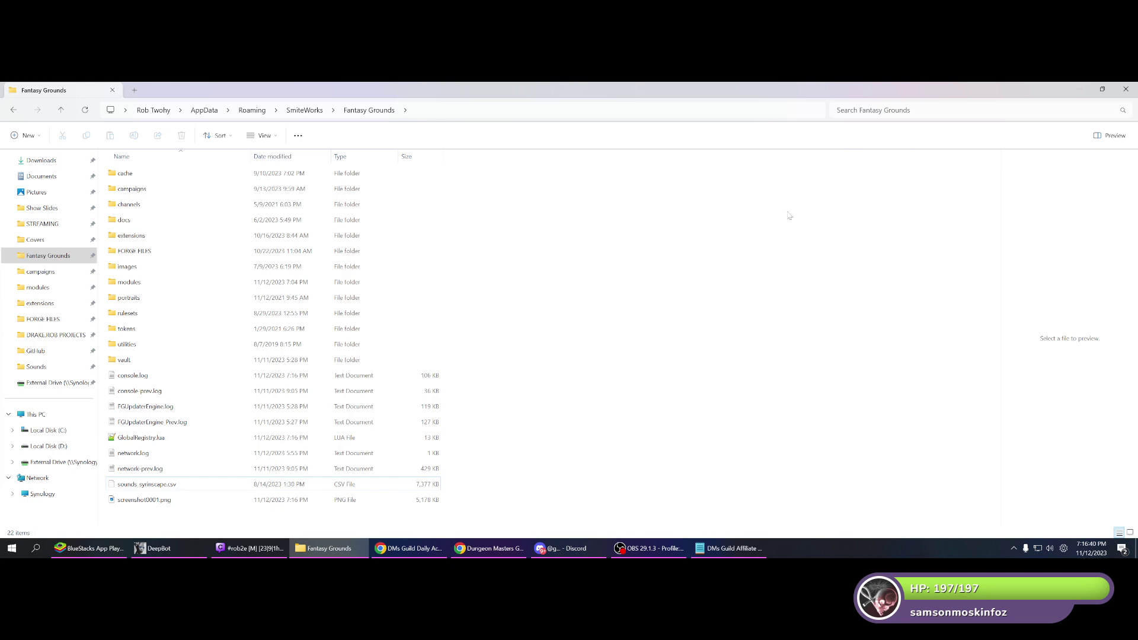
# In the DMs Guild new product form in Chrome, enter the title "The Shadow Race (Fantasy Grounds)".
pyautogui.click(563, 548)
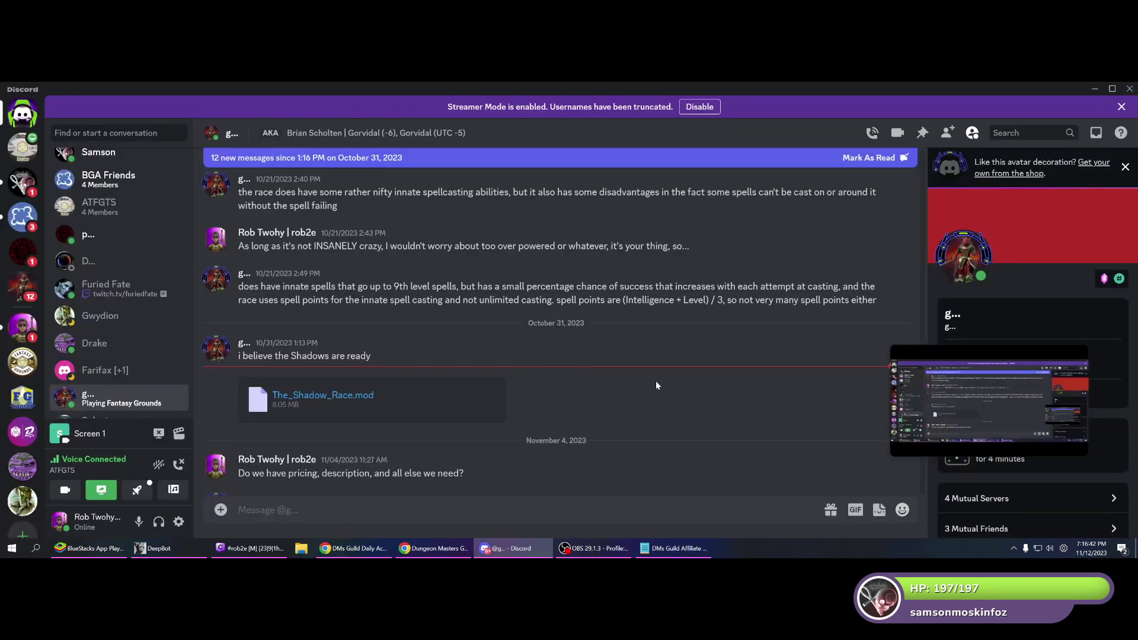
pyautogui.click(409, 552)
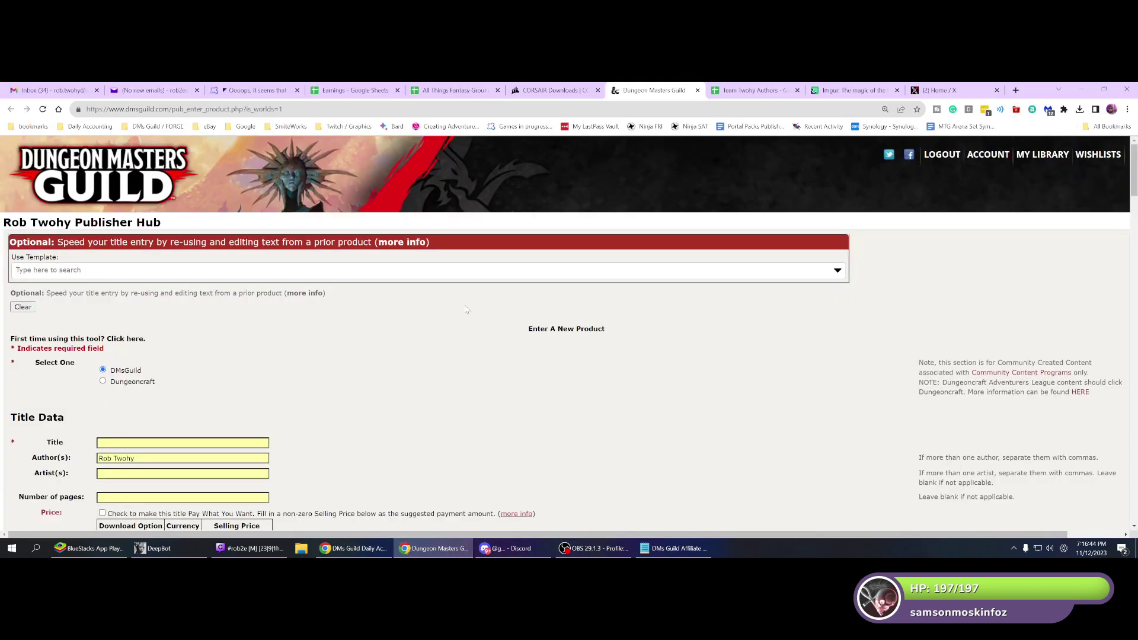
pyautogui.scroll(-2, 356, 355)
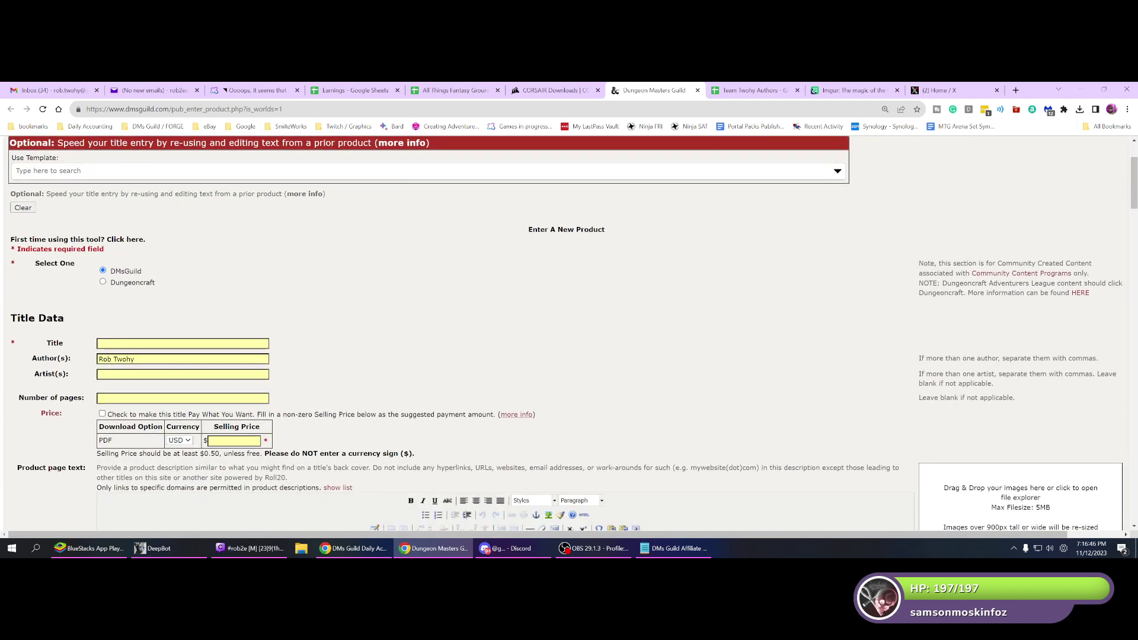
pyautogui.click(183, 344)
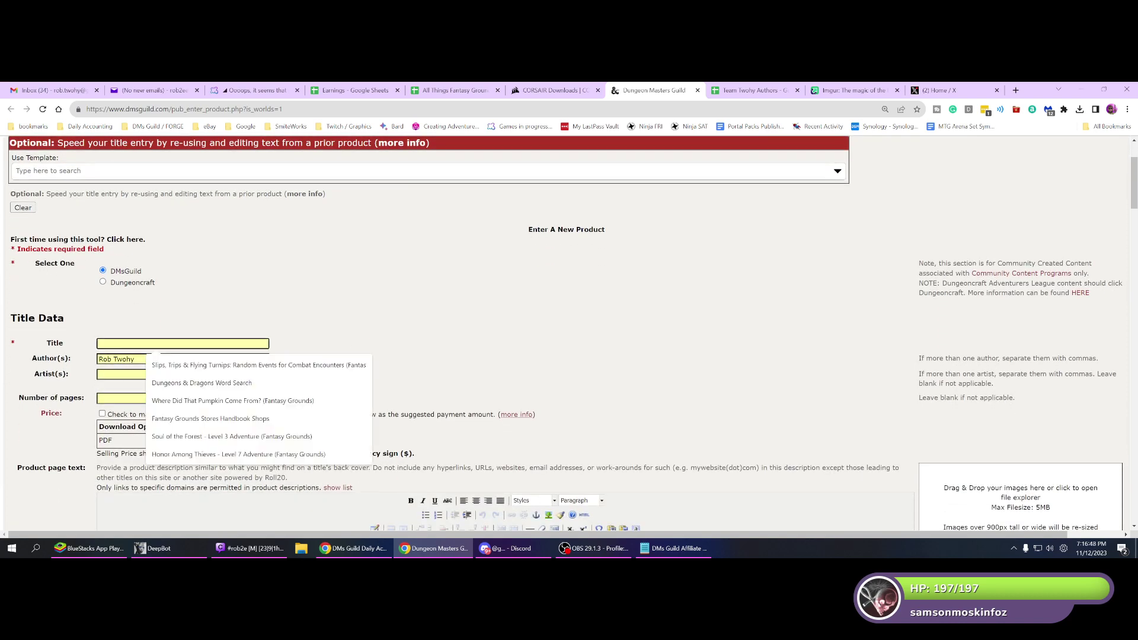
pyautogui.write('The Sha')
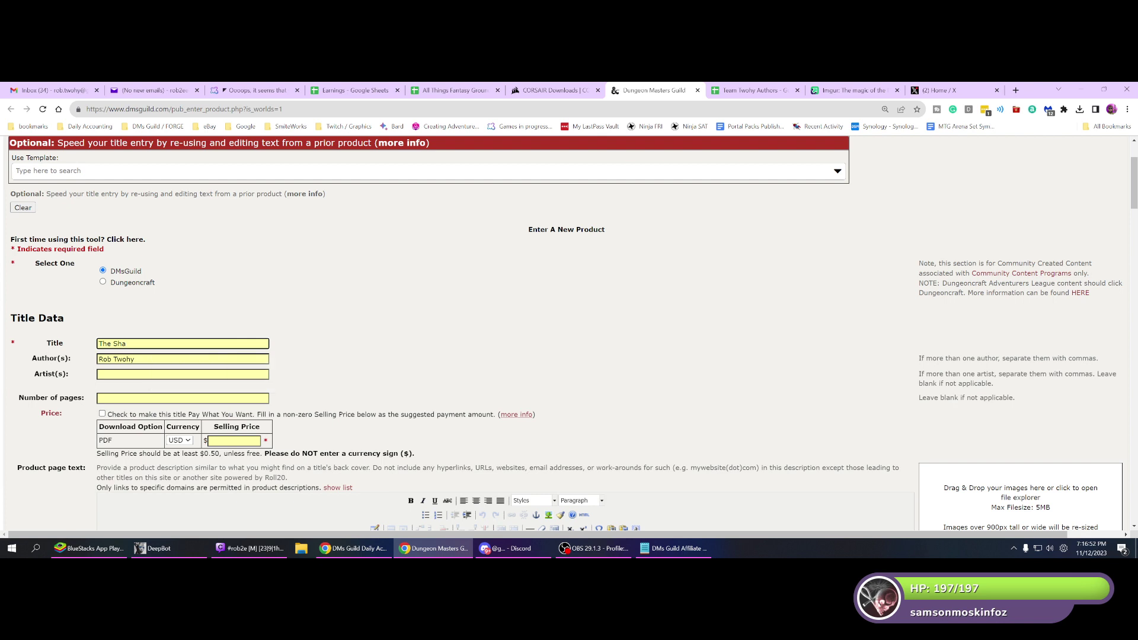
pyautogui.write('dow Race (Fantasy GRounds')
pyautogui.rightClick(200, 344)
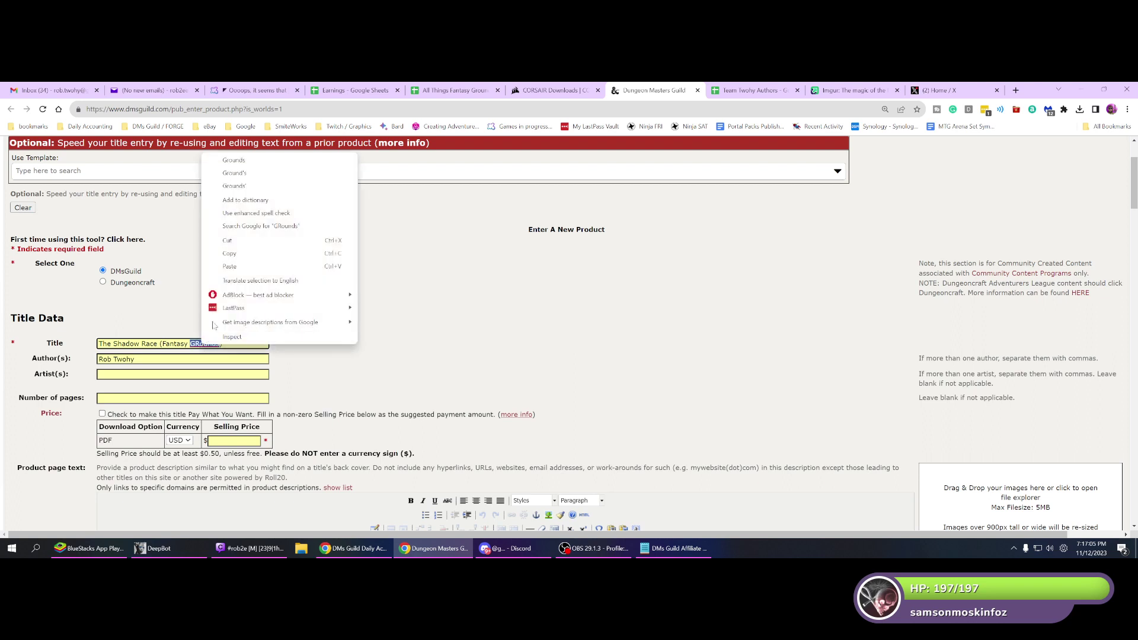
pyautogui.click(246, 160)
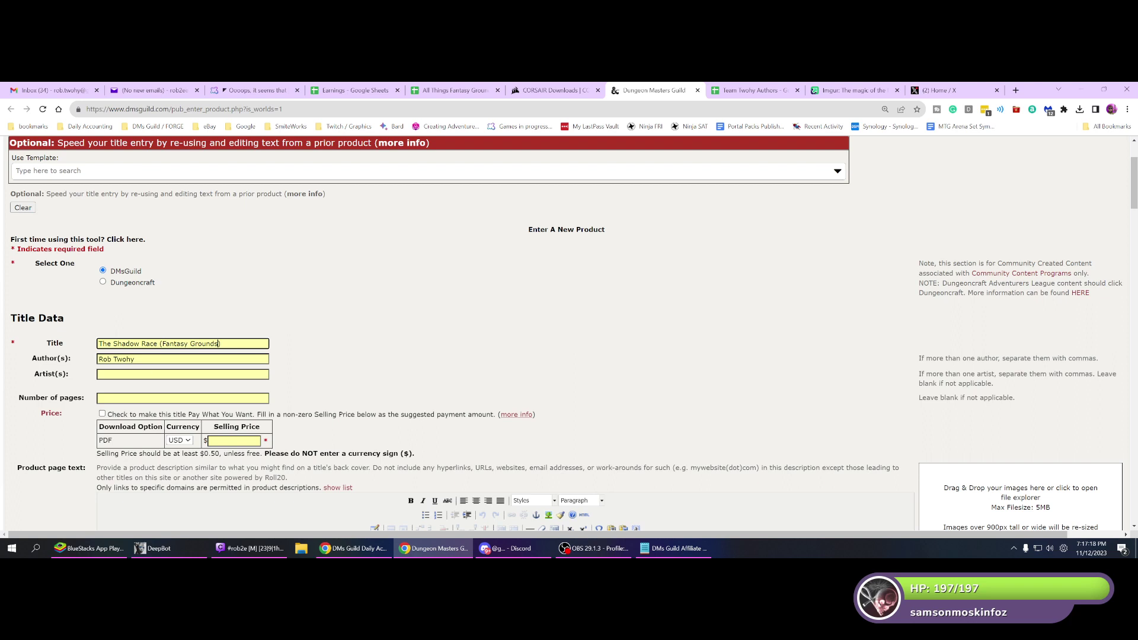
# Replace the author entry with the saved suggestion naming the module's creator and the publisher.
pyautogui.press('Tab')
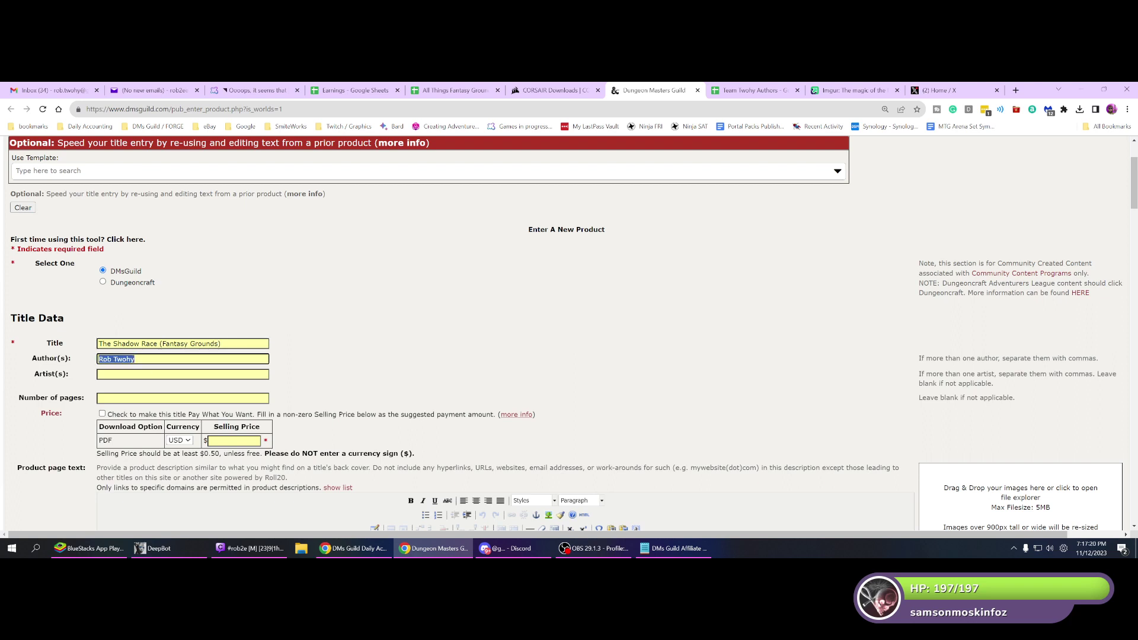
pyautogui.write('br')
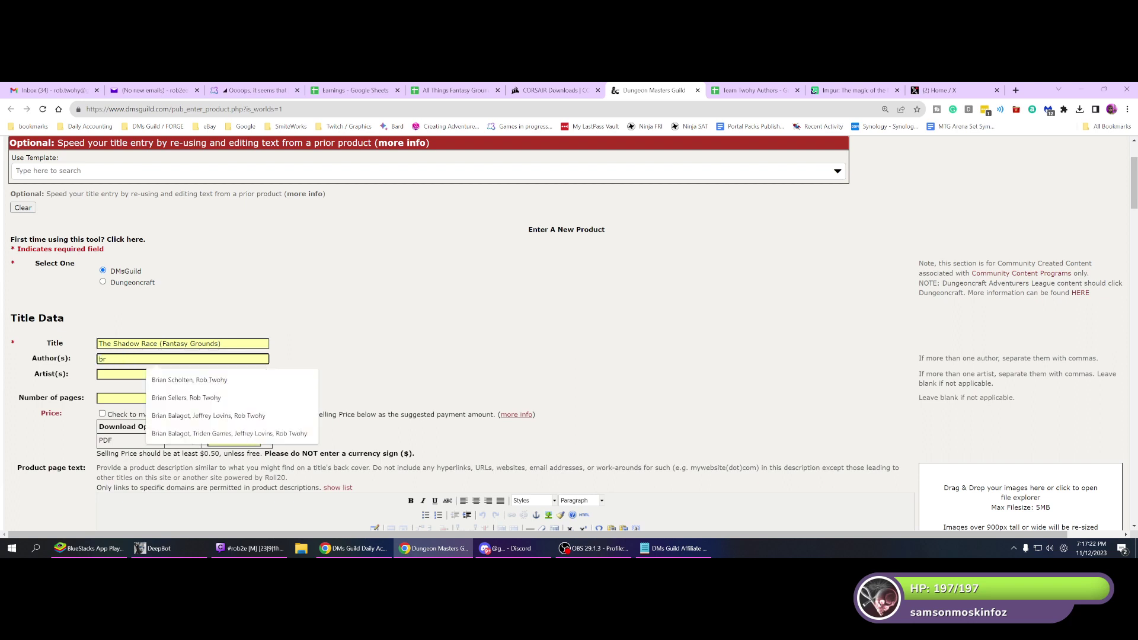
pyautogui.click(174, 380)
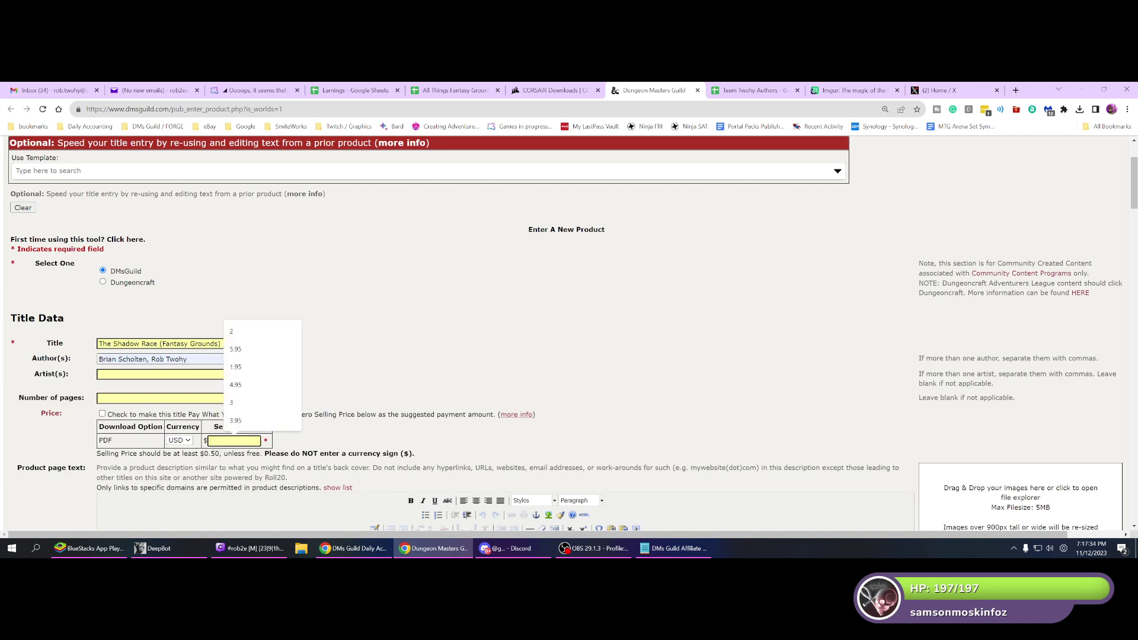
# Look up the proposed price in the Discord chat and set the product's selling price to 3.95 USD.
pyautogui.click(509, 549)
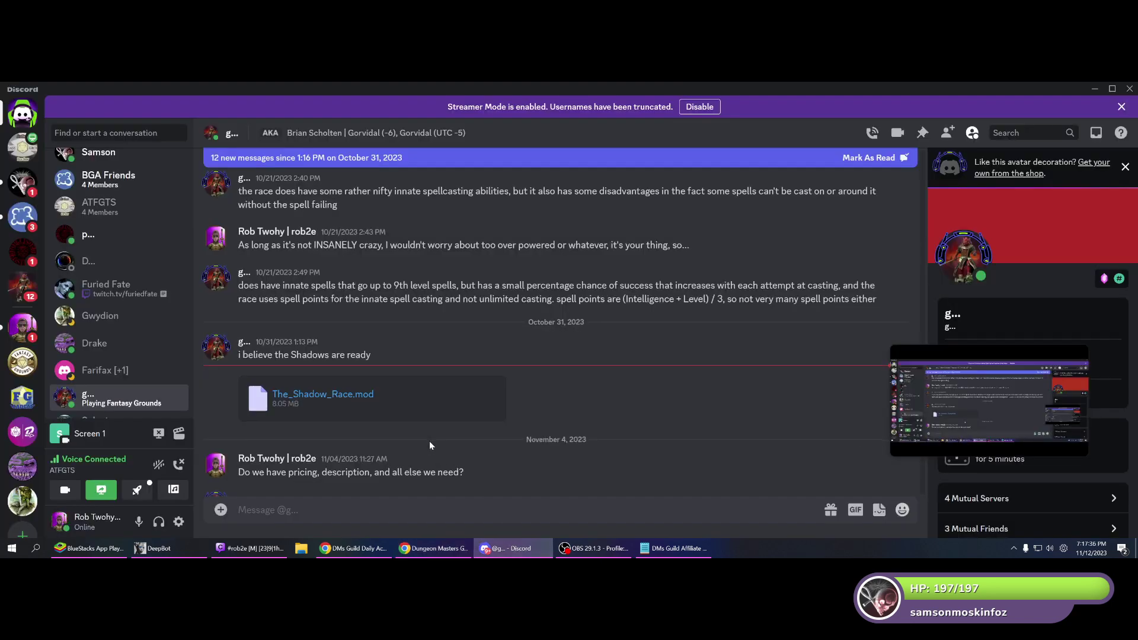
pyautogui.scroll(-4, 429, 441)
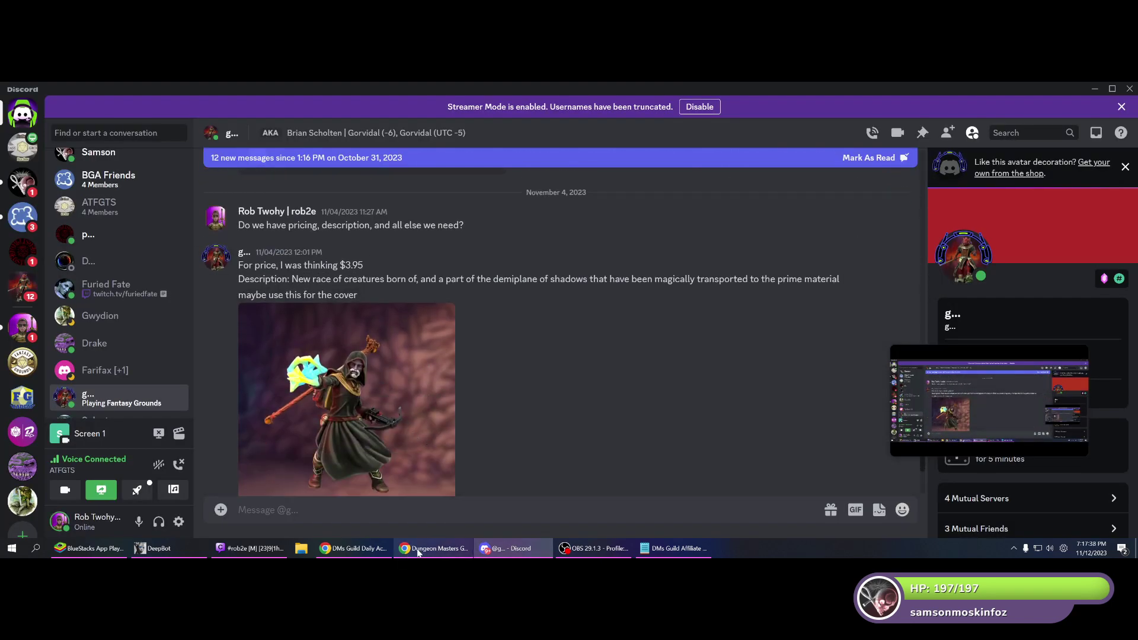
pyautogui.click(416, 550)
pyautogui.write('3.95')
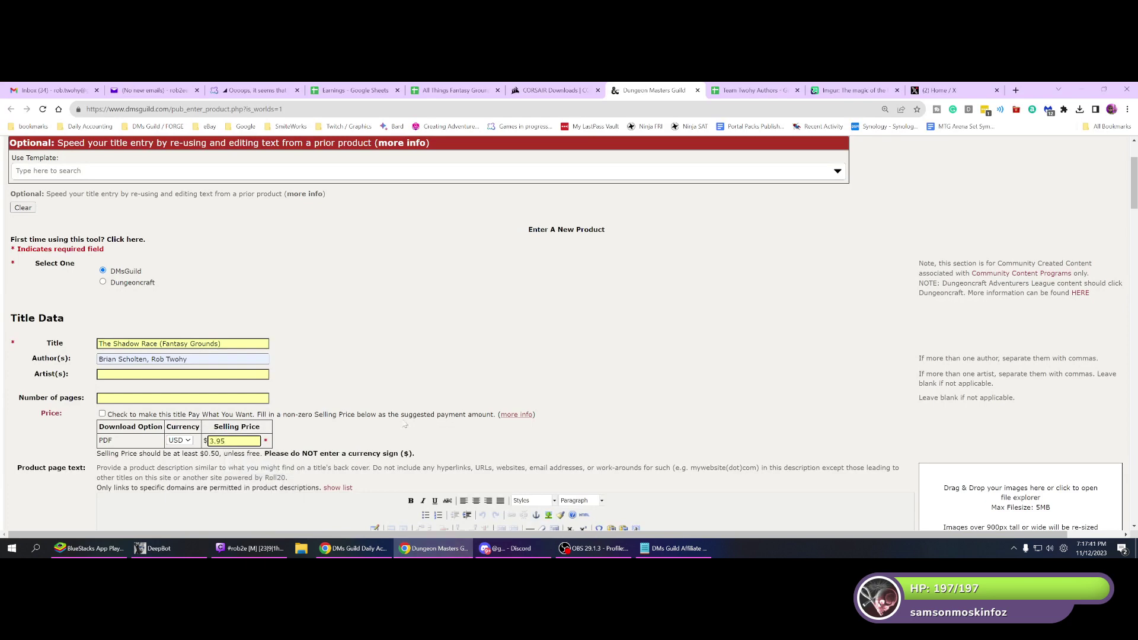
# Copy the logo, module notice and "Includes Unity" HTML from DMs Guild Affiliate Code.txt into the product page text's HTML source.
pyautogui.scroll(-3, 404, 425)
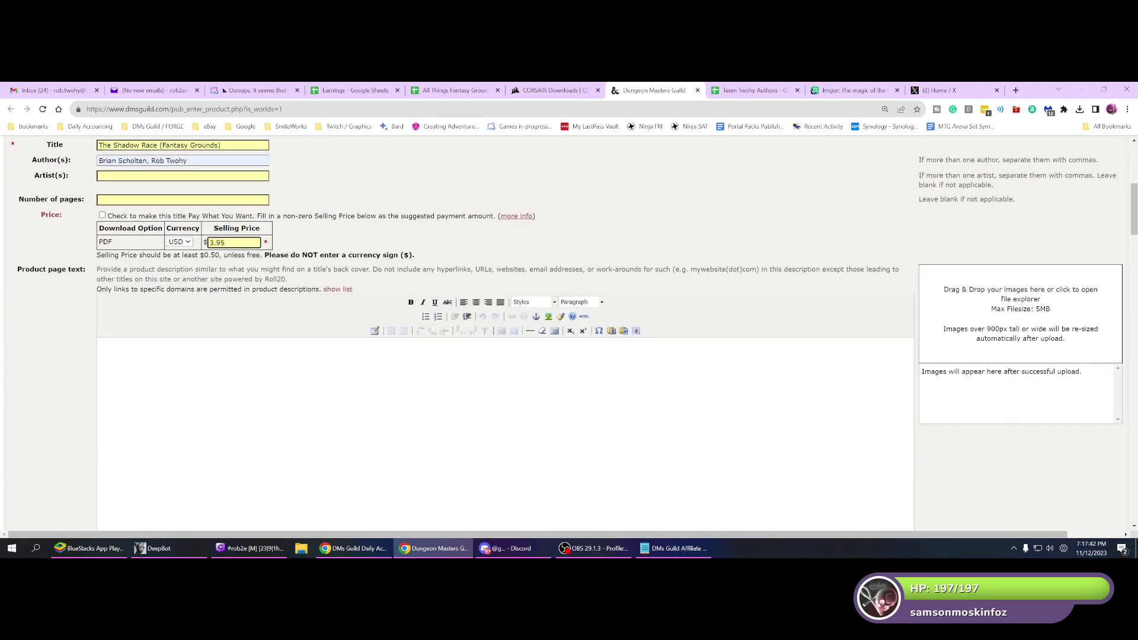
pyautogui.click(676, 550)
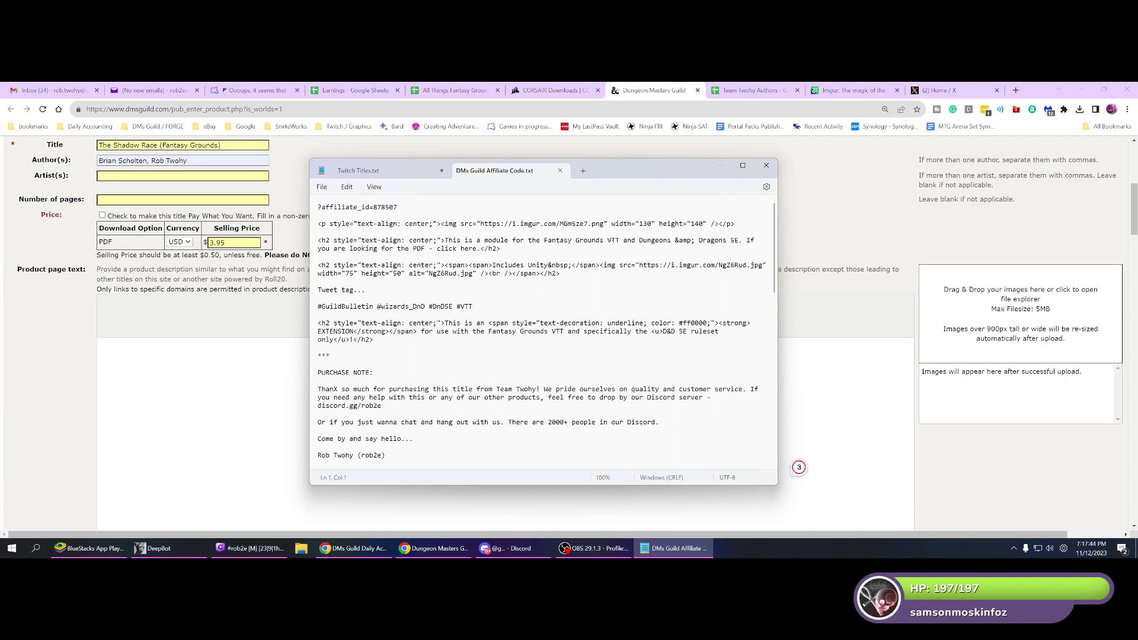
pyautogui.moveTo(318, 224); pyautogui.dragTo(567, 274)
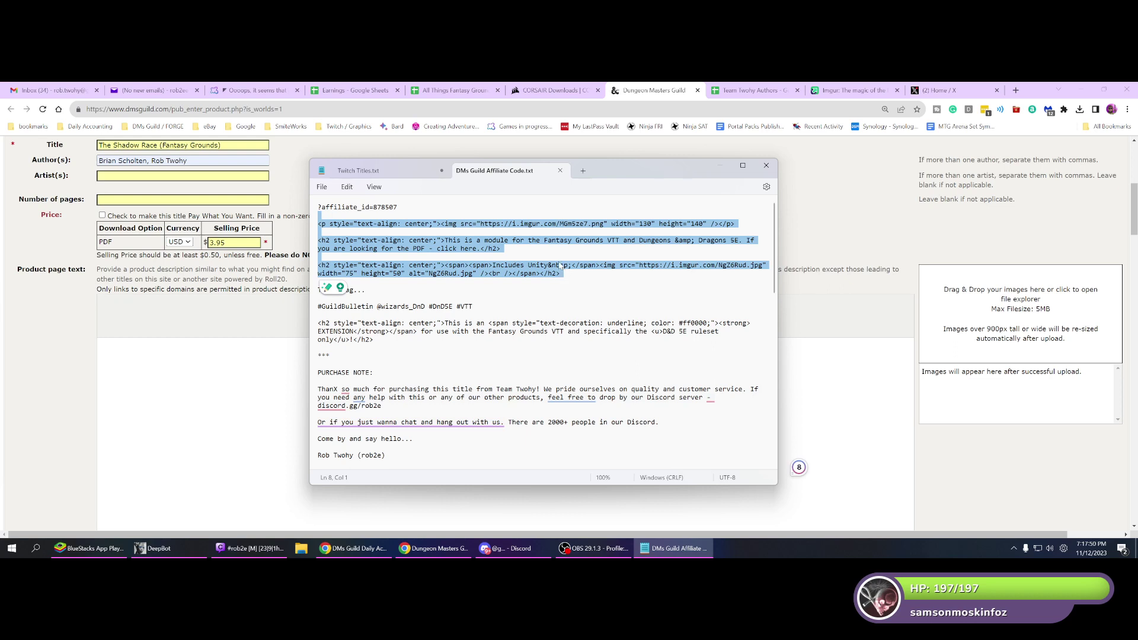
pyautogui.click(260, 391)
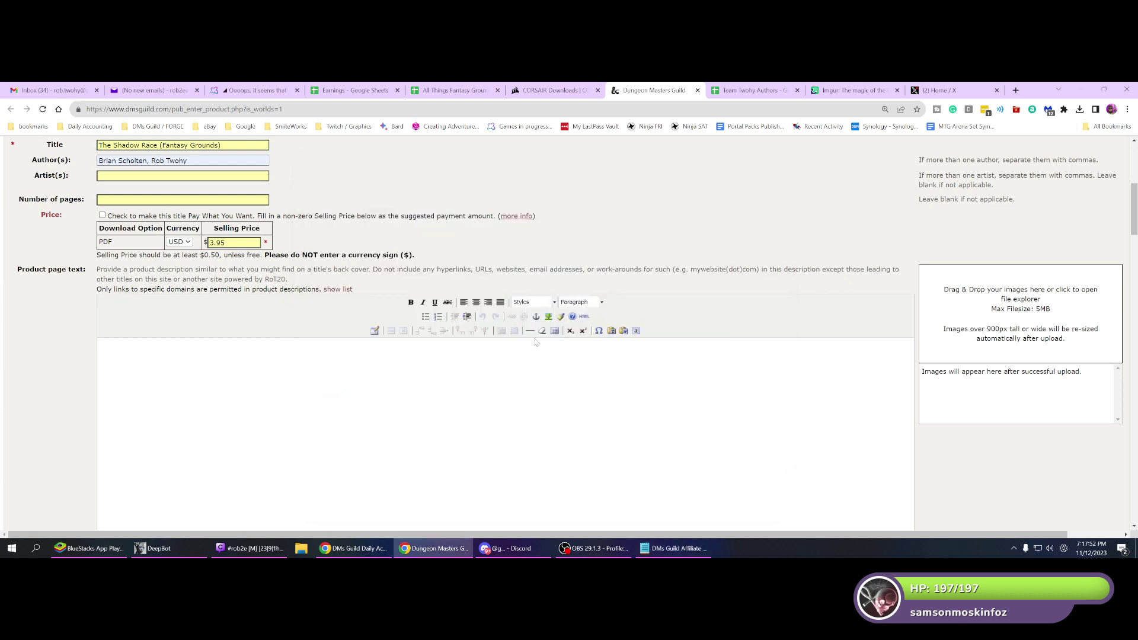
pyautogui.click(583, 317)
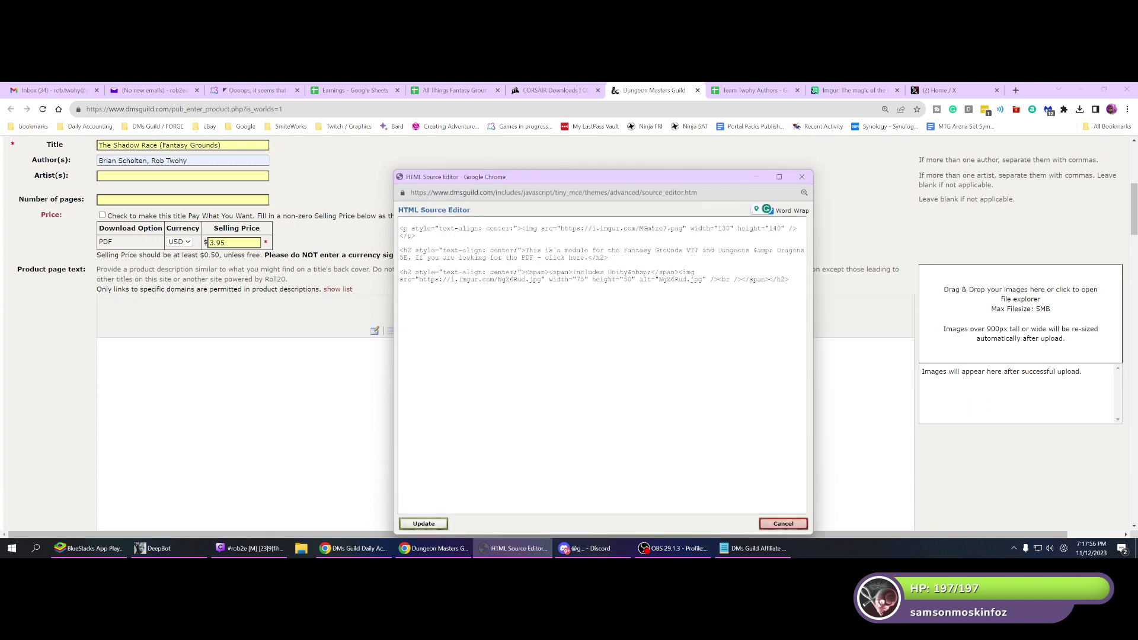
pyautogui.click(424, 524)
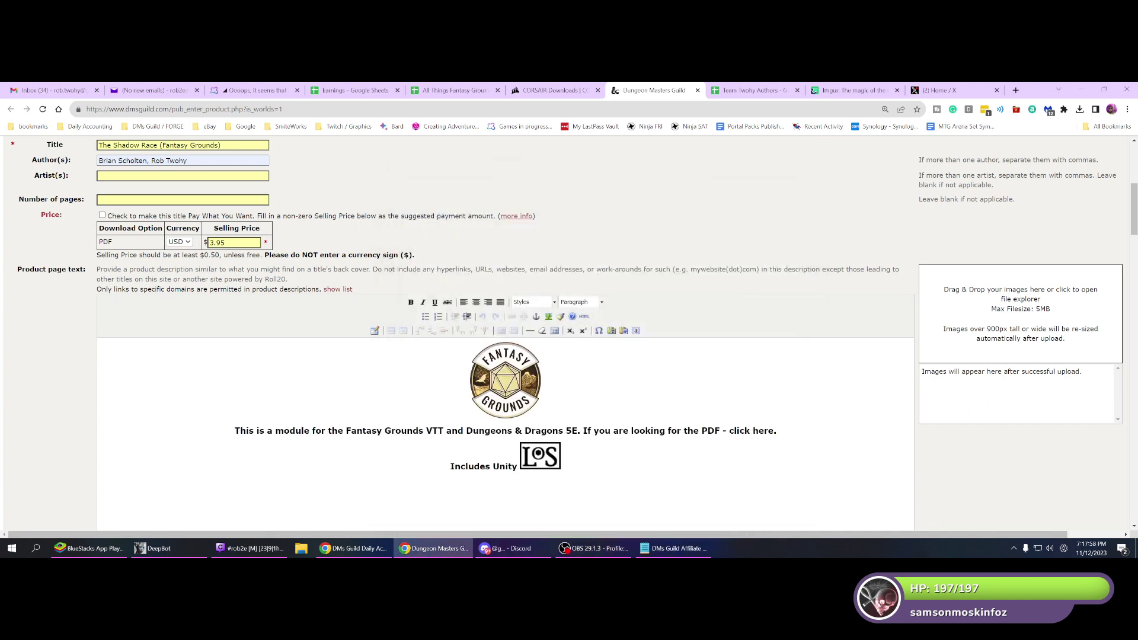
# Delete the "Includes Unity" line and the sentence "If you are looking for the PDF - click here." from the product page text.
pyautogui.tripleClick(484, 466)
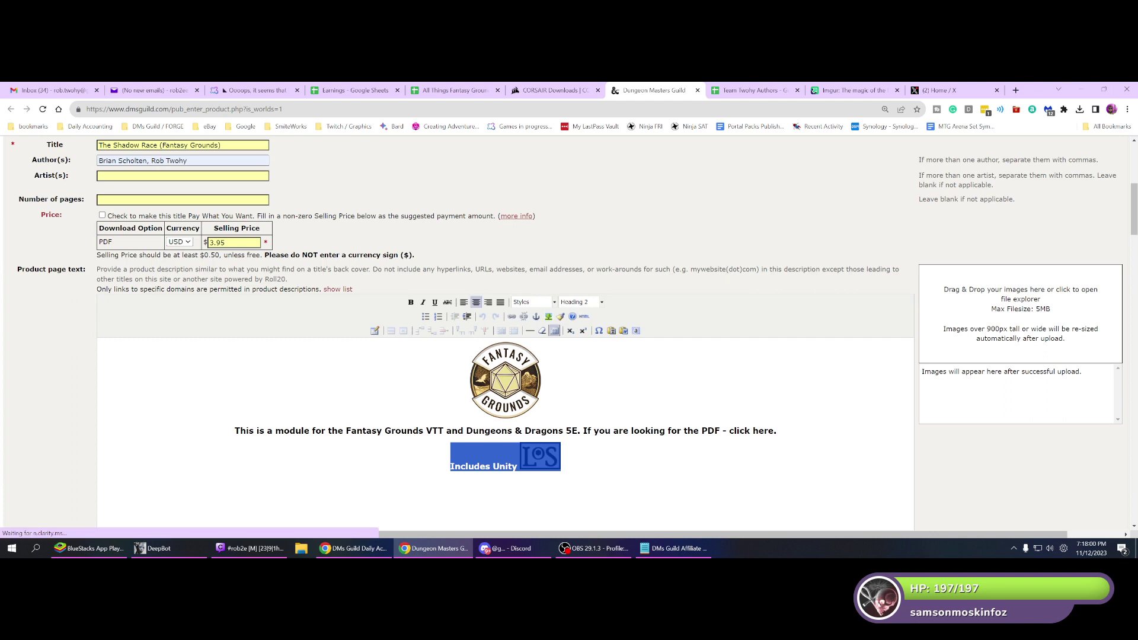
pyautogui.press('Delete')
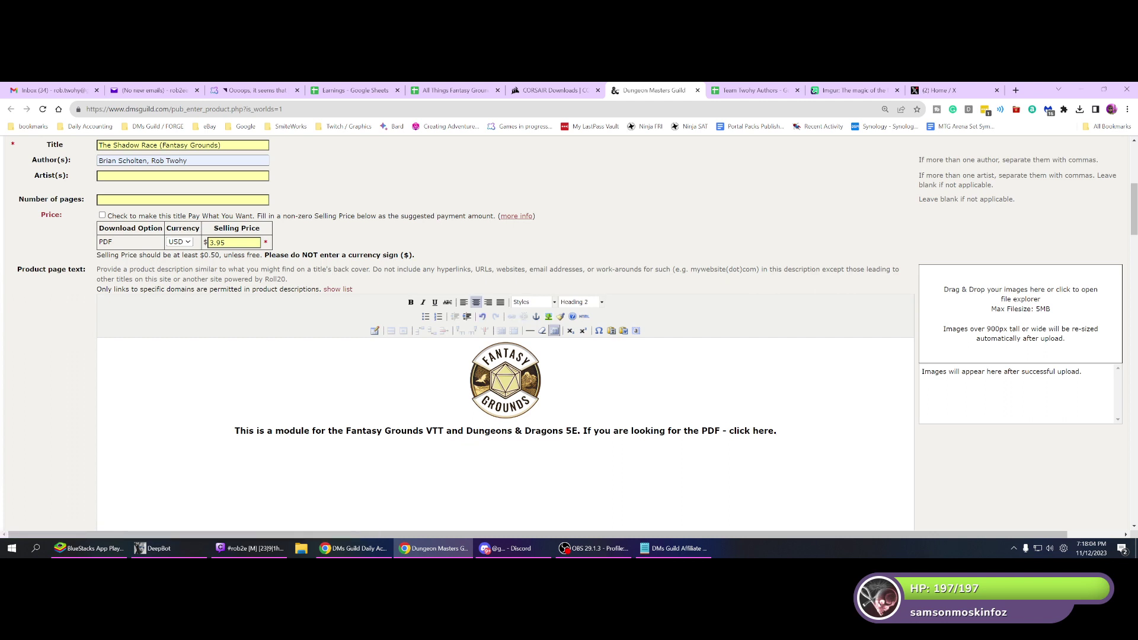
pyautogui.moveTo(581, 431); pyautogui.dragTo(777, 431)
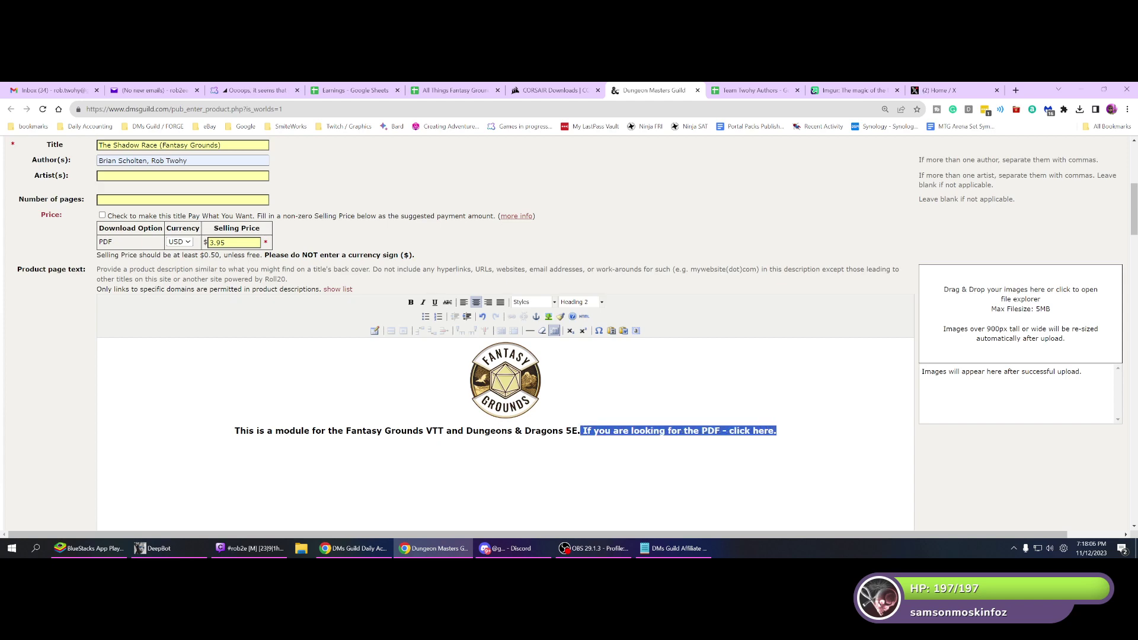
pyautogui.press('Delete')
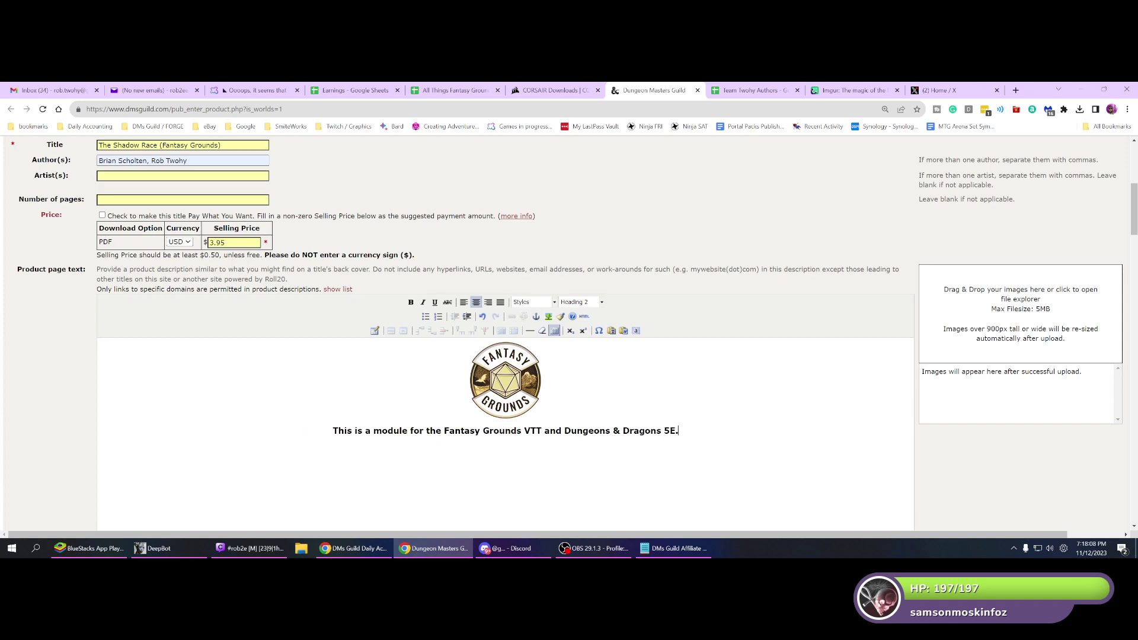
# Copy the race description from the Discord chat and paste it as a new paragraph below the module heading in the product page text.
pyautogui.scroll(-2, 504, 332)
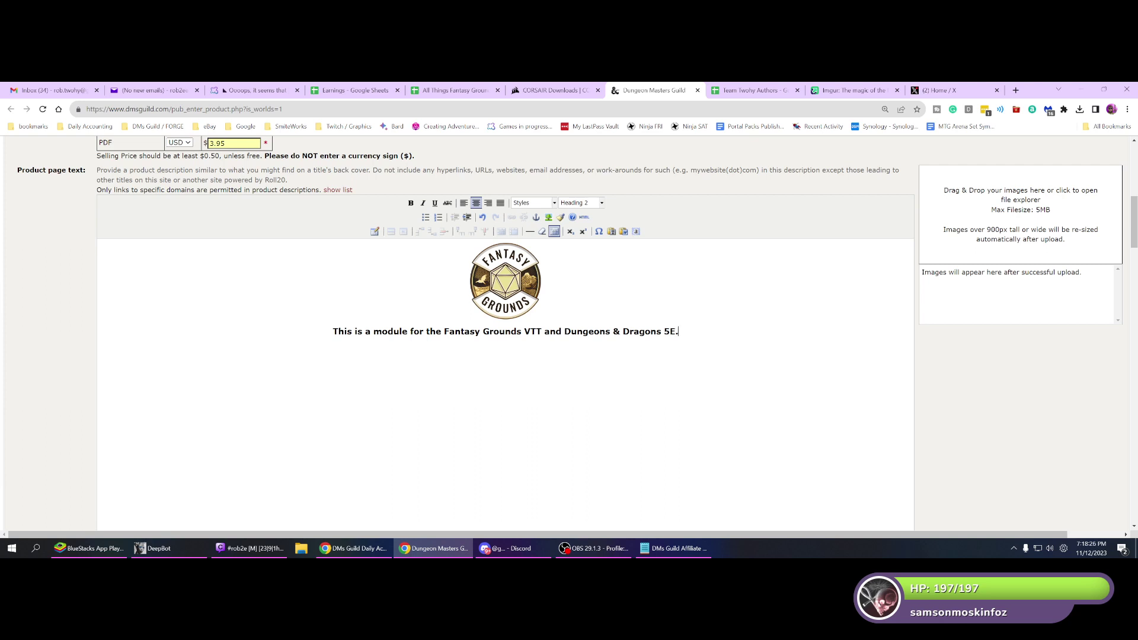
pyautogui.press('Return')
pyautogui.click(508, 549)
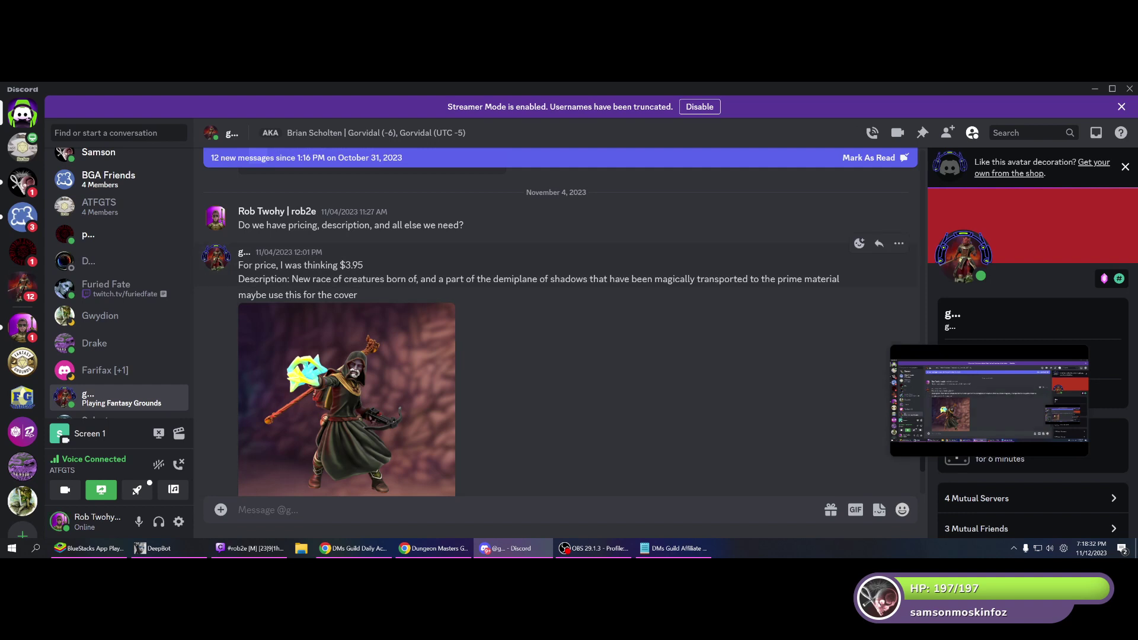
pyautogui.moveTo(292, 278); pyautogui.dragTo(844, 283)
pyautogui.hotkey('ctrl', 'c')
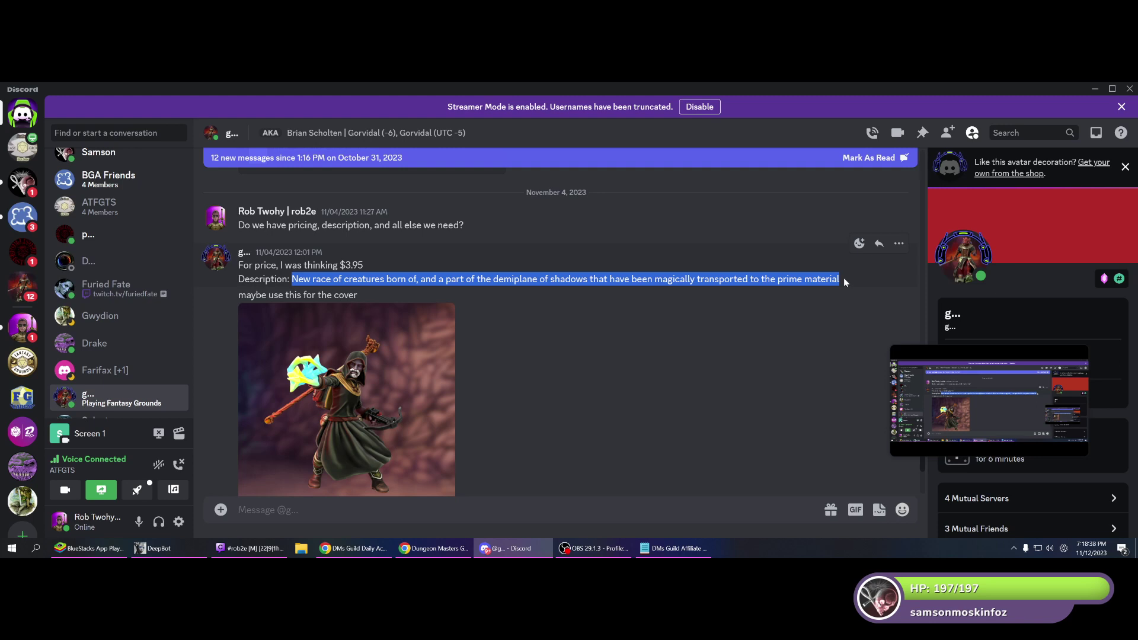
pyautogui.click(590, 550)
pyautogui.click(434, 549)
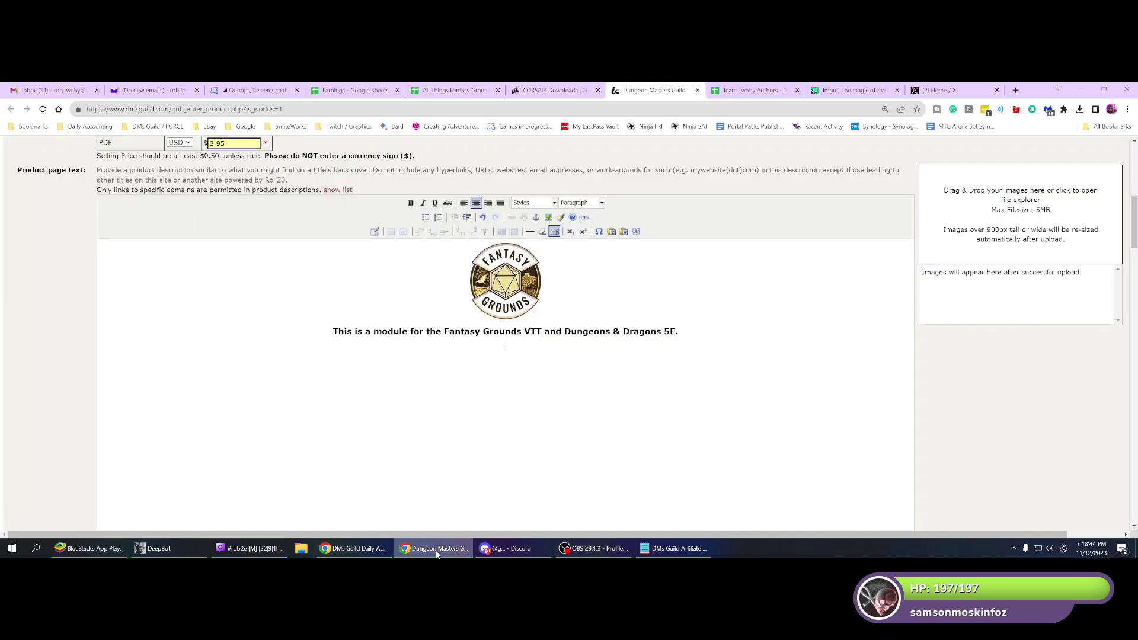
pyautogui.hotkey('ctrl', 'v')
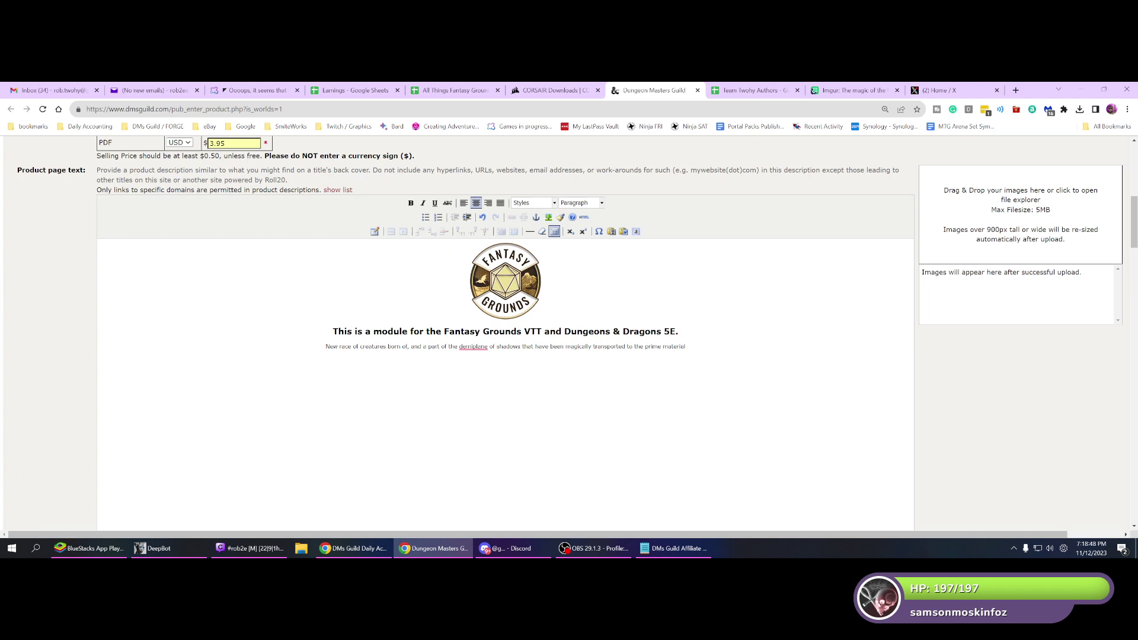
# Edit the pasted description to begin with "A new", use the spelling "demi plane" and end with a period.
pyautogui.press('Delete')
pyautogui.write('A n')
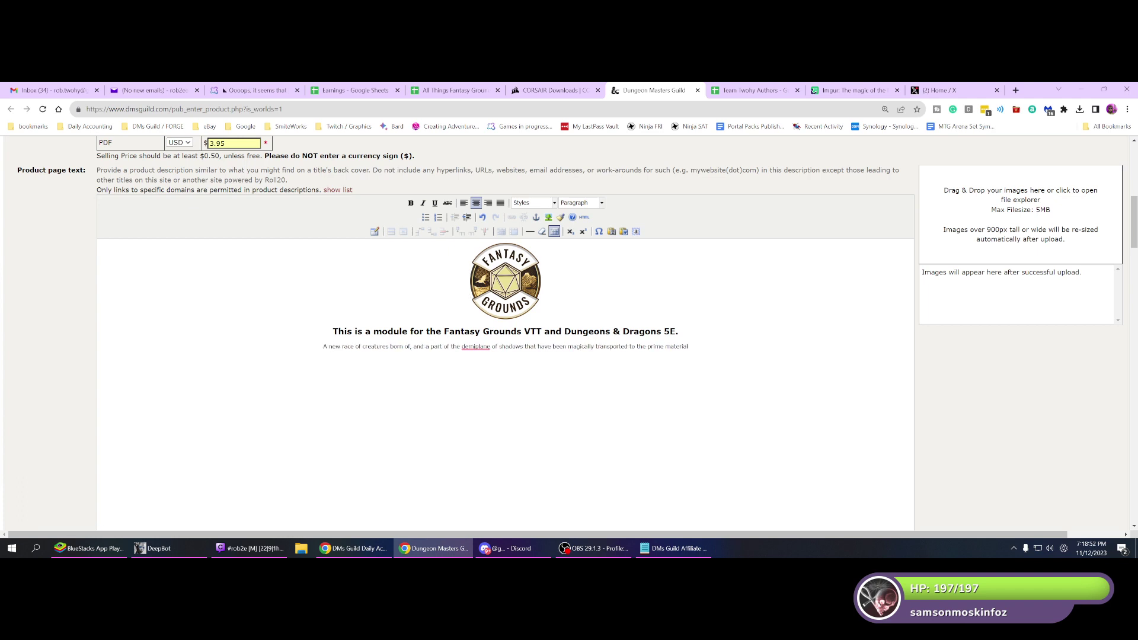
pyautogui.moveTo(476, 346)
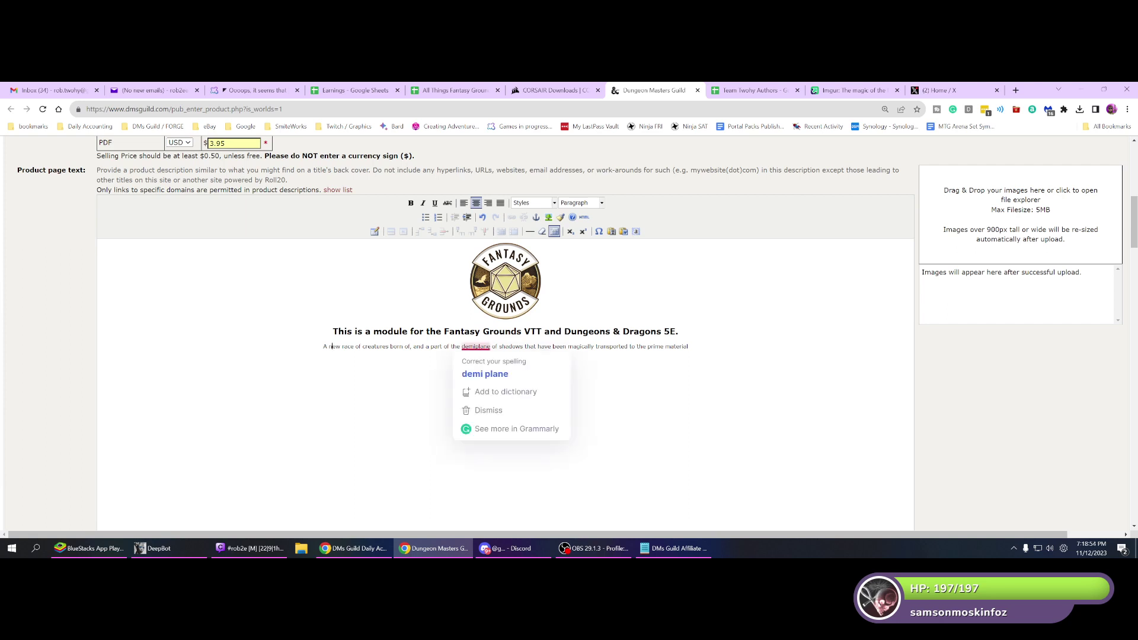
pyautogui.click(485, 374)
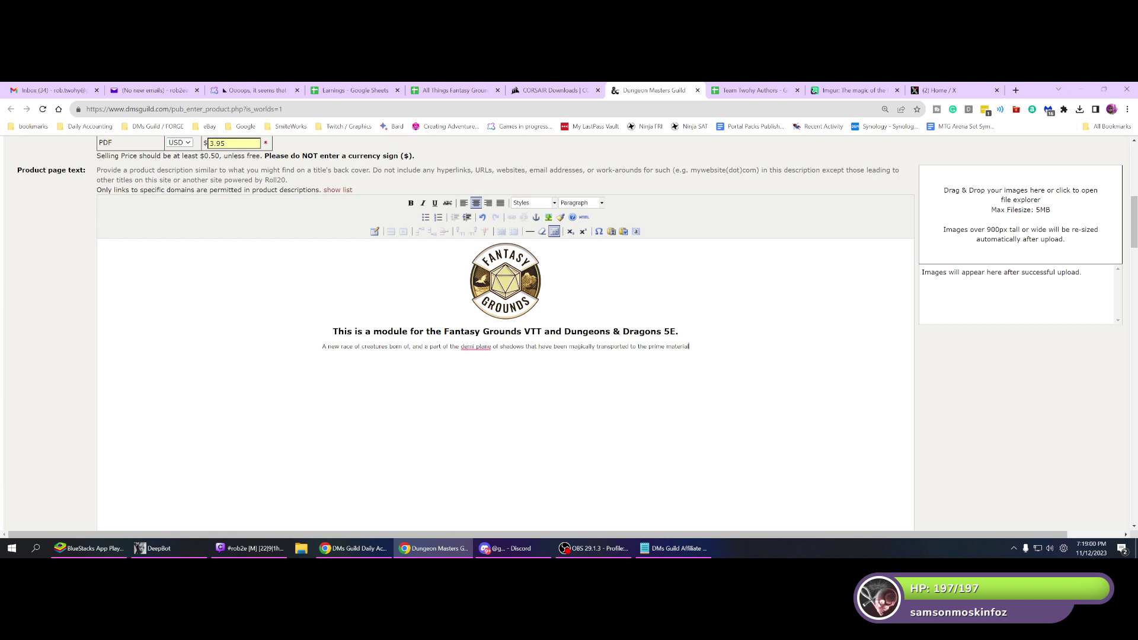
pyautogui.write('.')
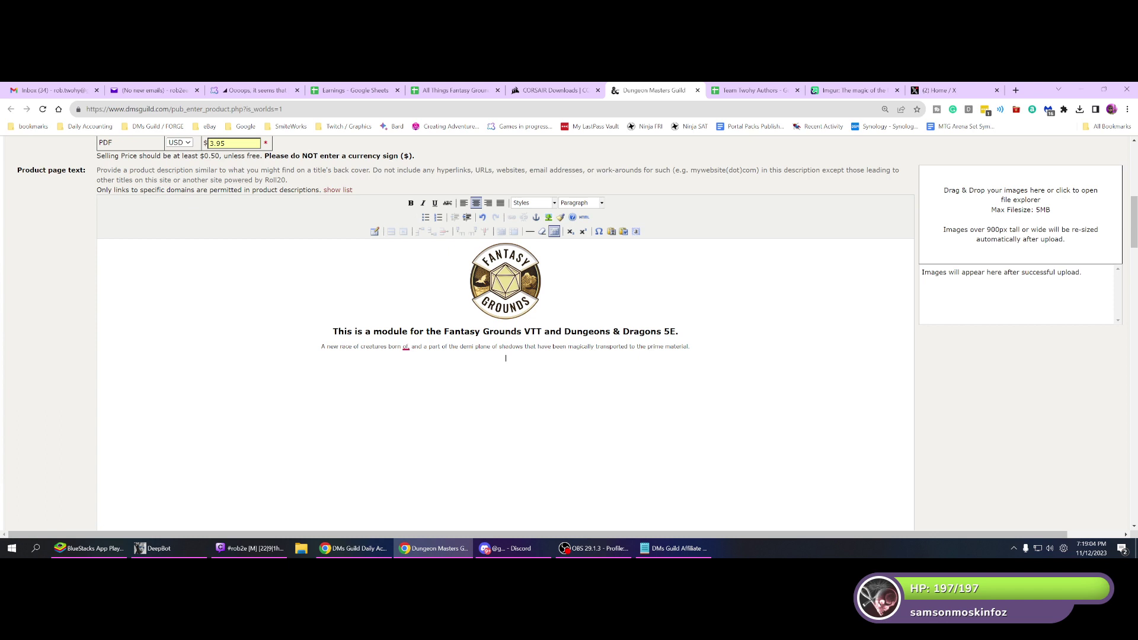
# Remove the comma after "born of" in the description paragraph of the product page text.
pyautogui.click(415, 363)
# Switch to Imgur, sign in with the owner's Google account and dismiss the Secret Santa promotion.
pyautogui.click(853, 90)
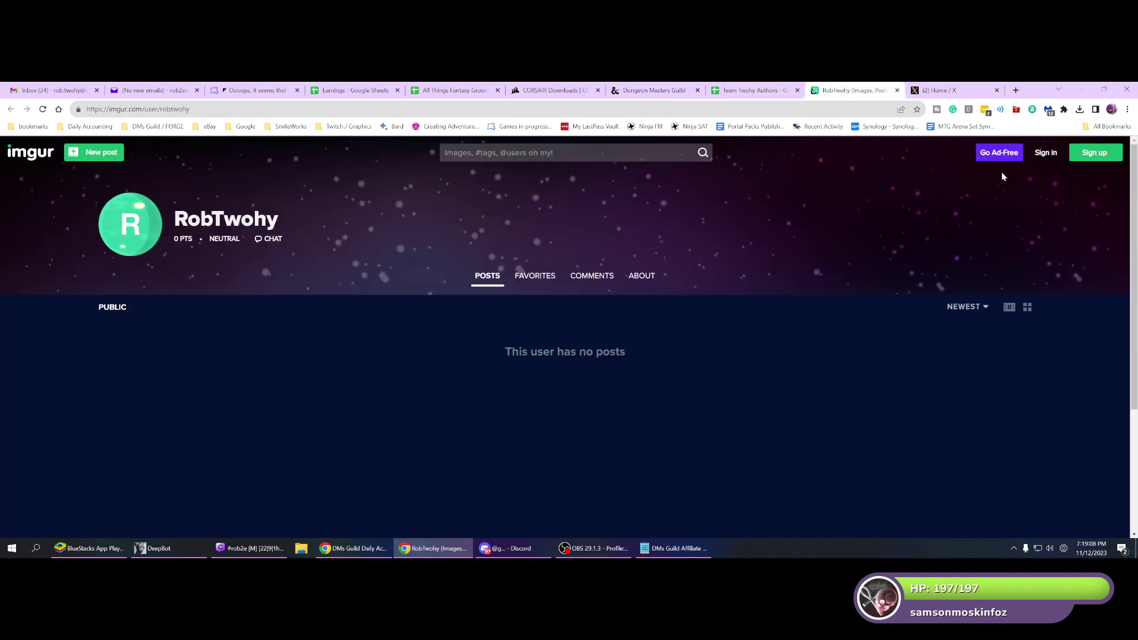
pyautogui.click(1041, 154)
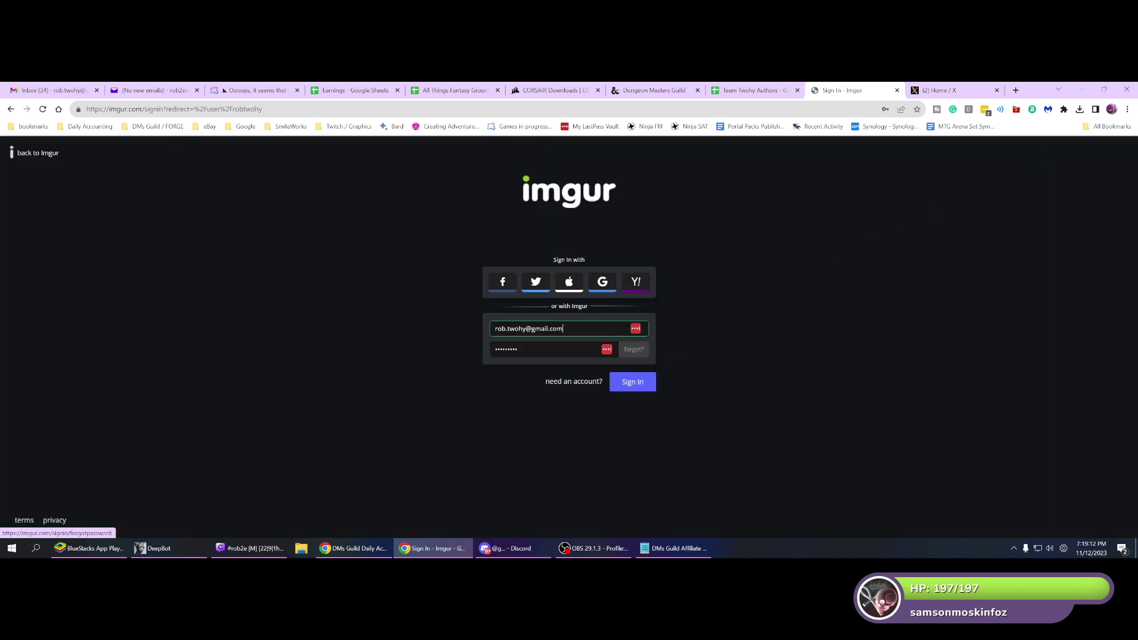
pyautogui.click(603, 283)
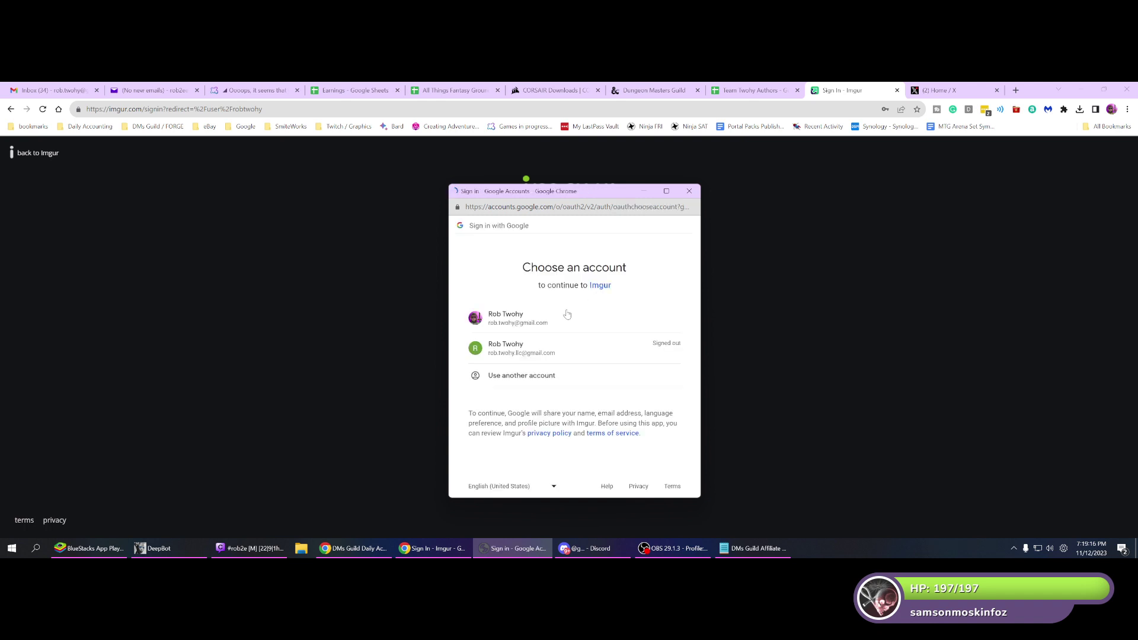
pyautogui.click(514, 327)
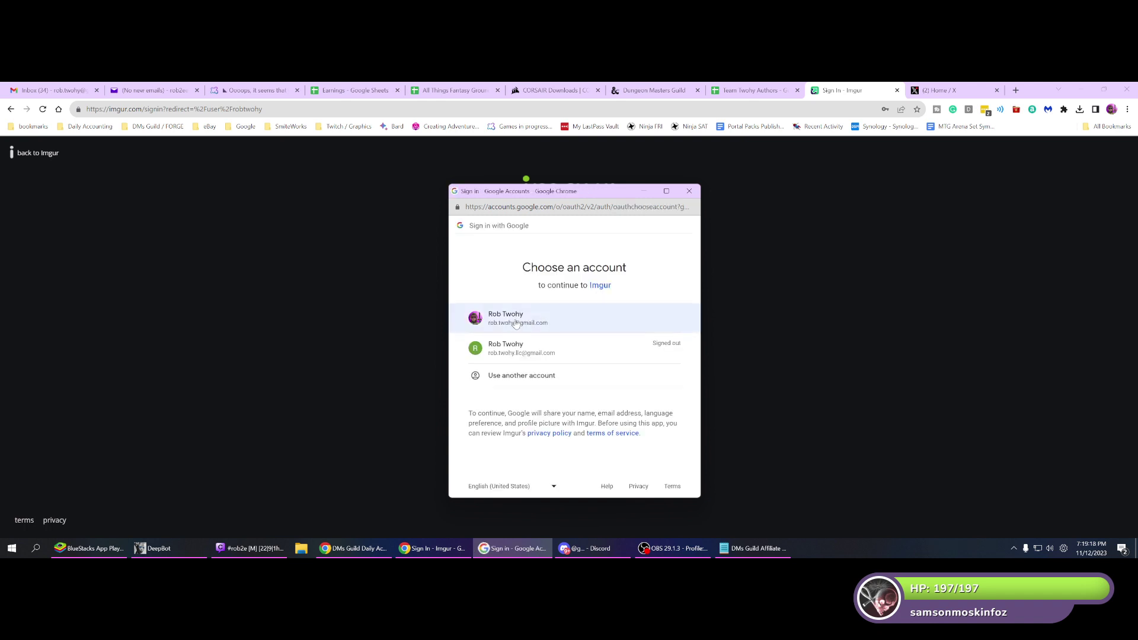
pyautogui.click(483, 326)
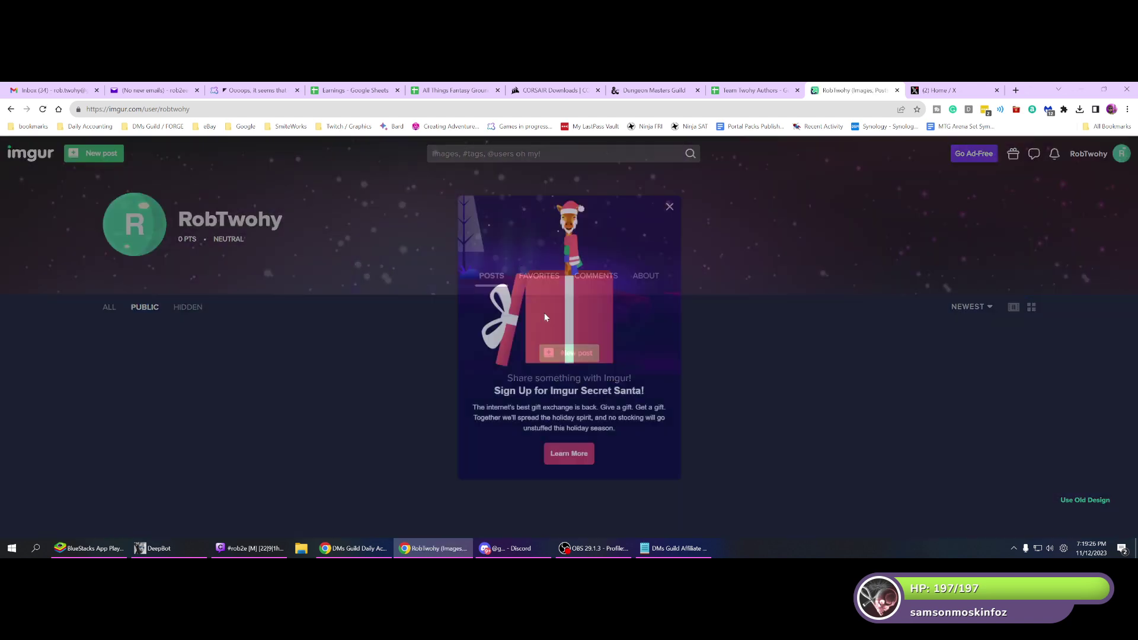
pyautogui.click(671, 207)
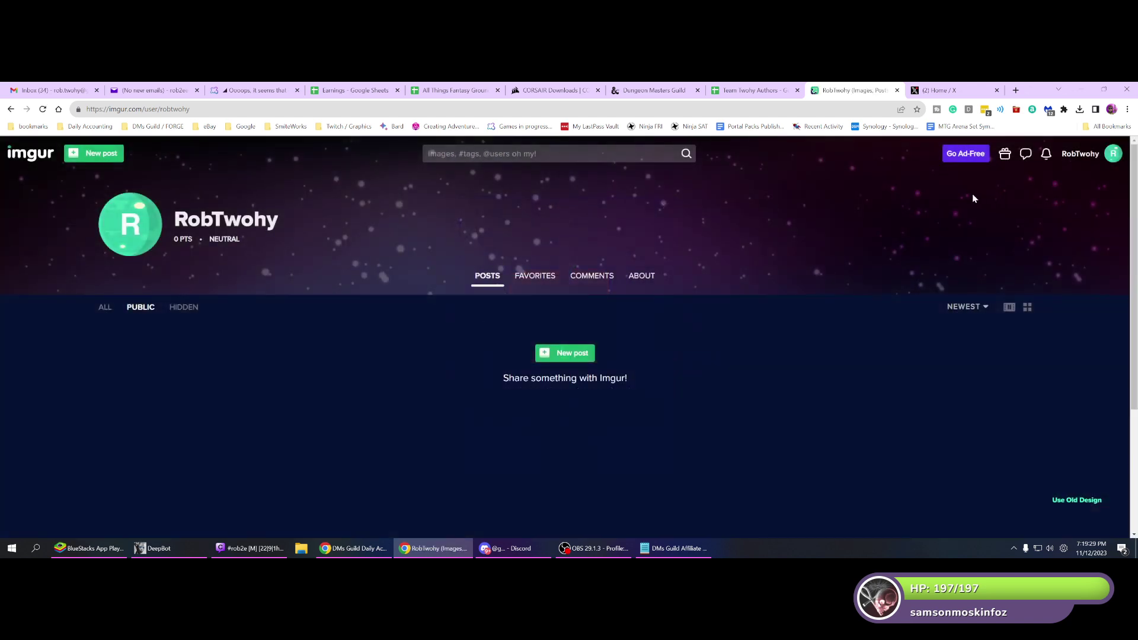
# Upload screenshot0001.png from the Fantasy Grounds folder to the Imgur account's image library.
pyautogui.click(1113, 155)
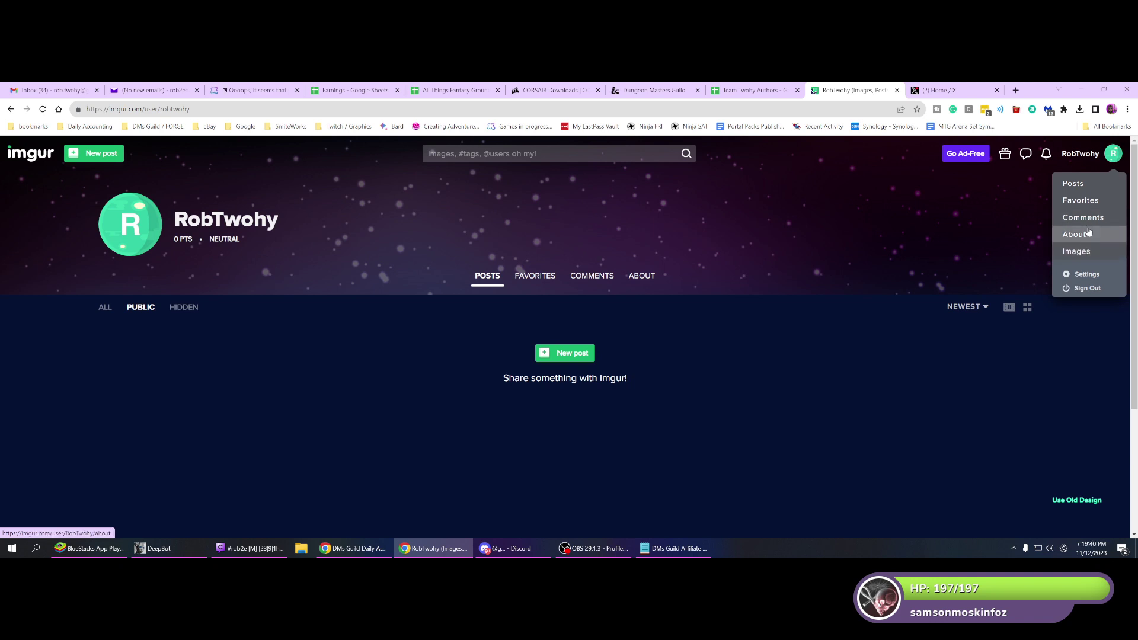
pyautogui.click(1078, 253)
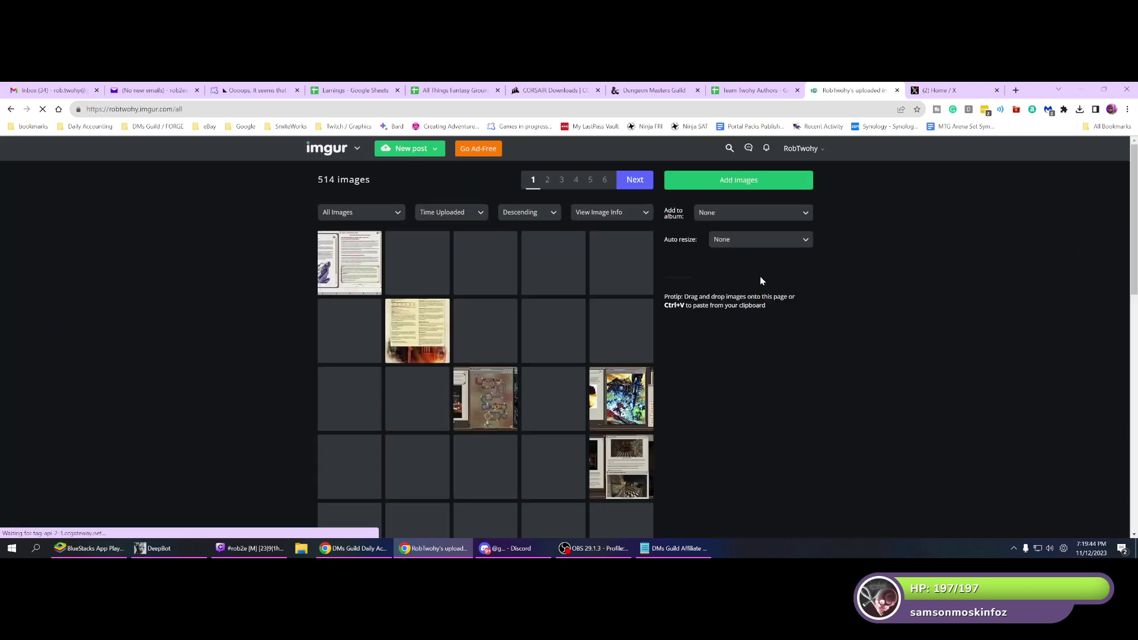
pyautogui.click(735, 178)
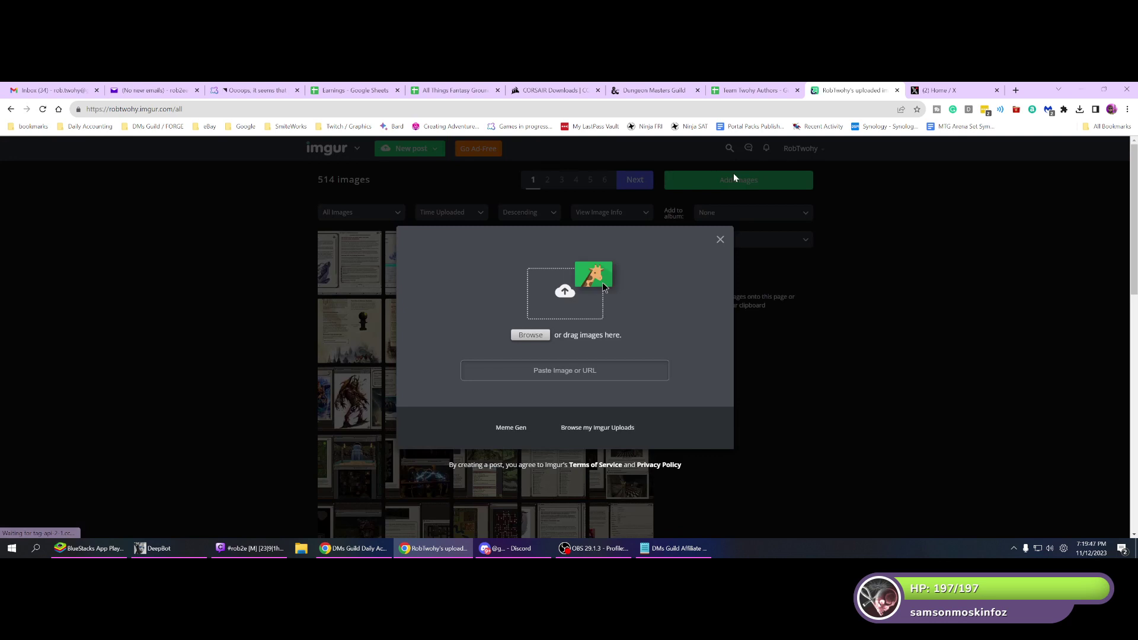
pyautogui.click(532, 337)
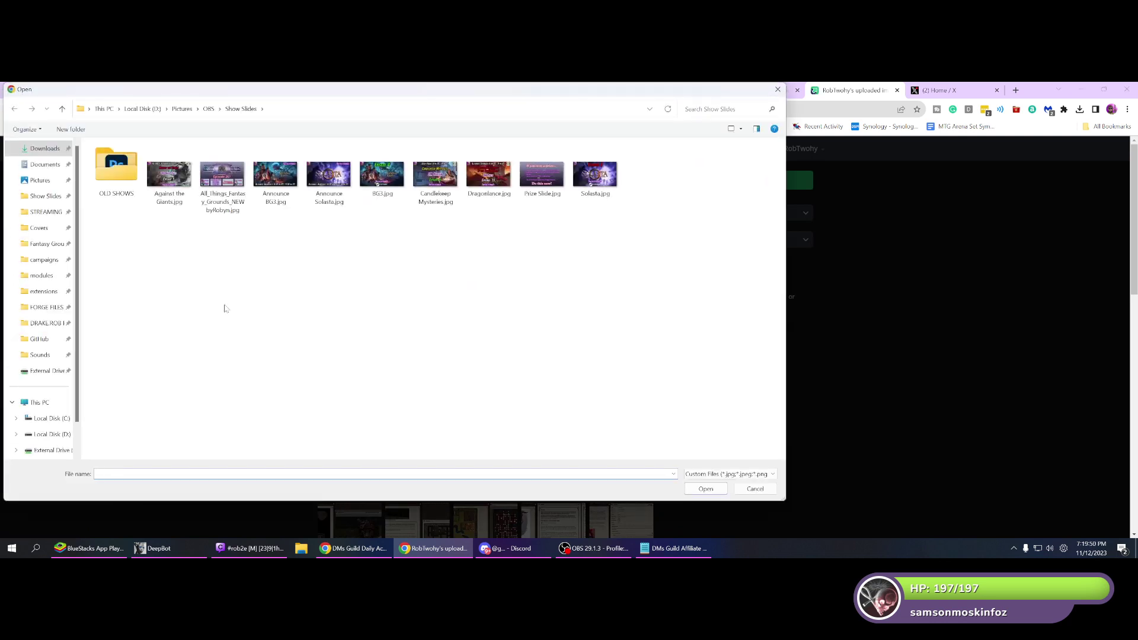
pyautogui.click(35, 245)
pyautogui.click(135, 367)
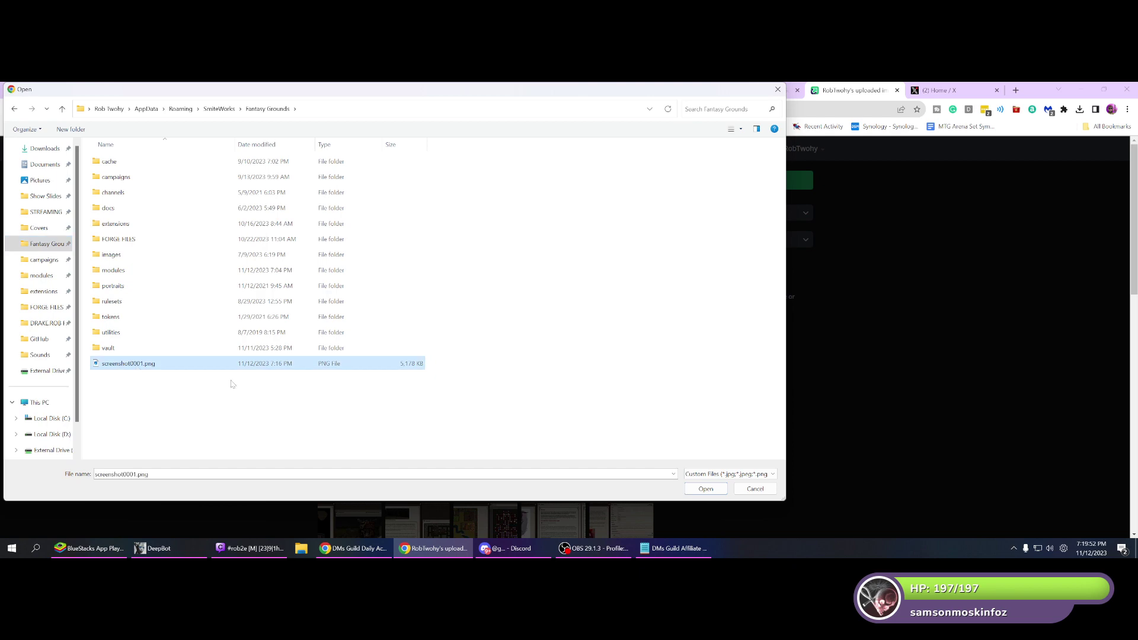
pyautogui.click(707, 491)
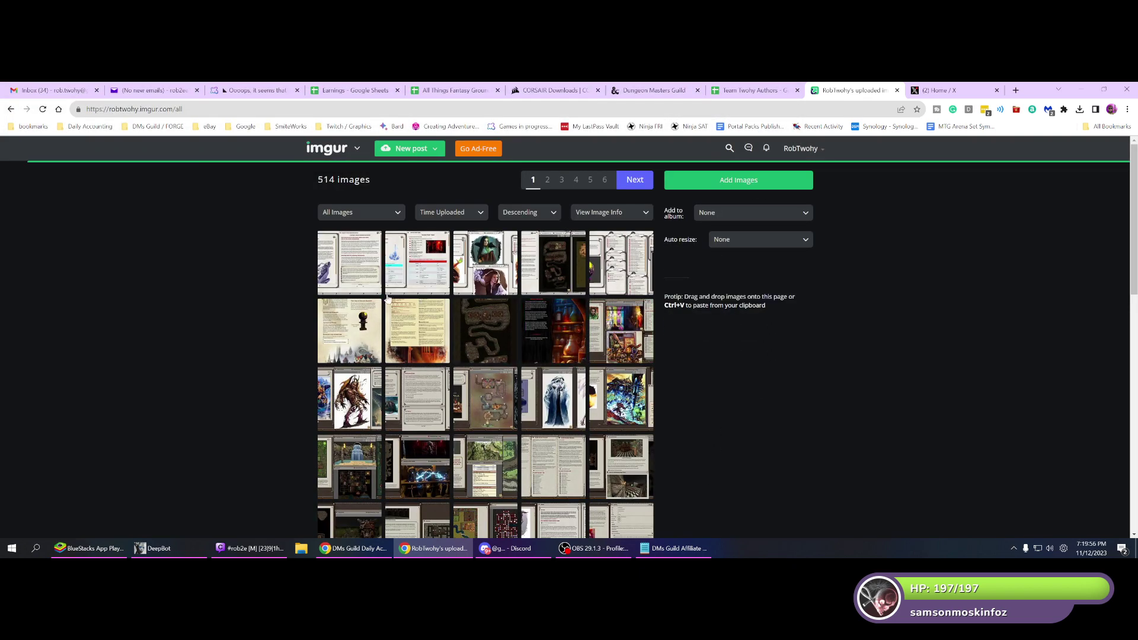
# Copy the link of the newly uploaded screenshot, close Imgur and return to the DMs Guild product form.
pyautogui.click(351, 267)
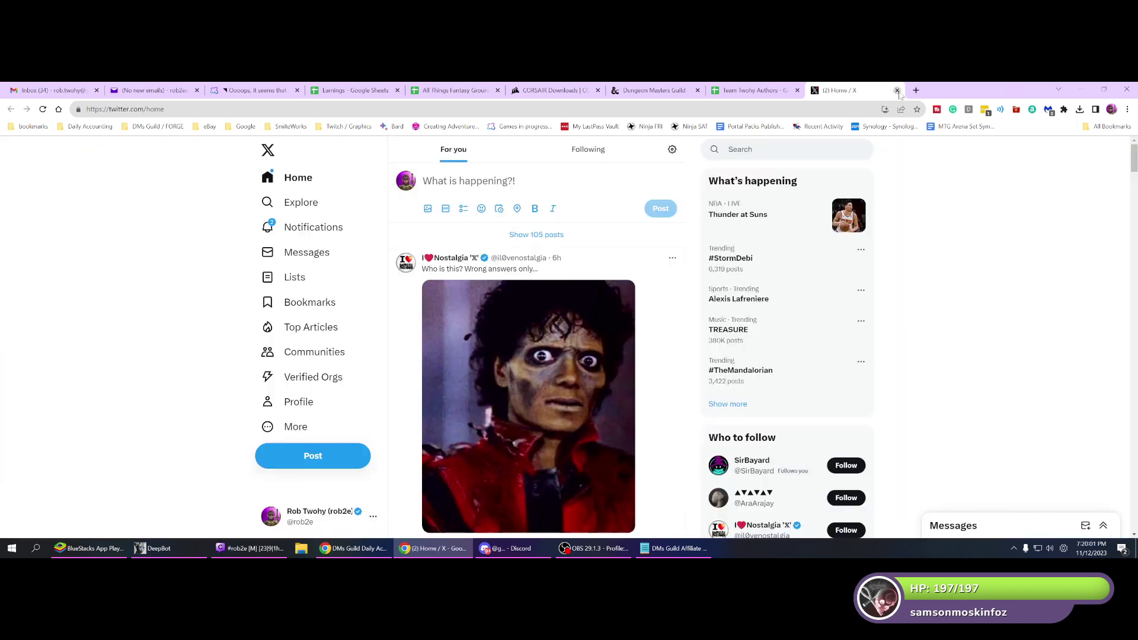
pyautogui.click(897, 90)
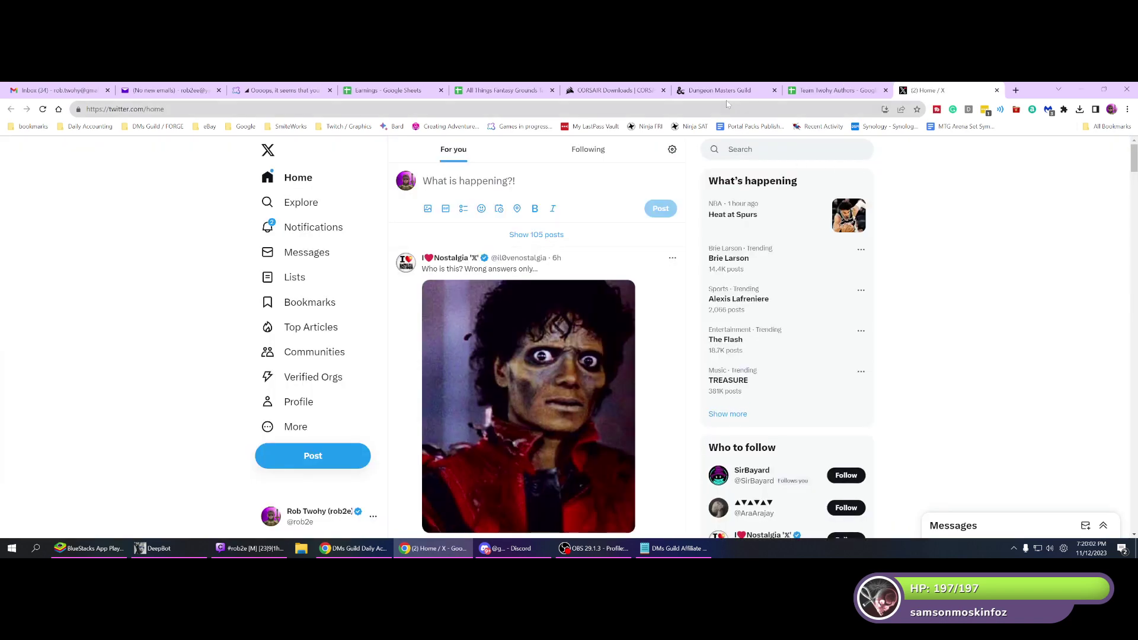
pyautogui.click(701, 95)
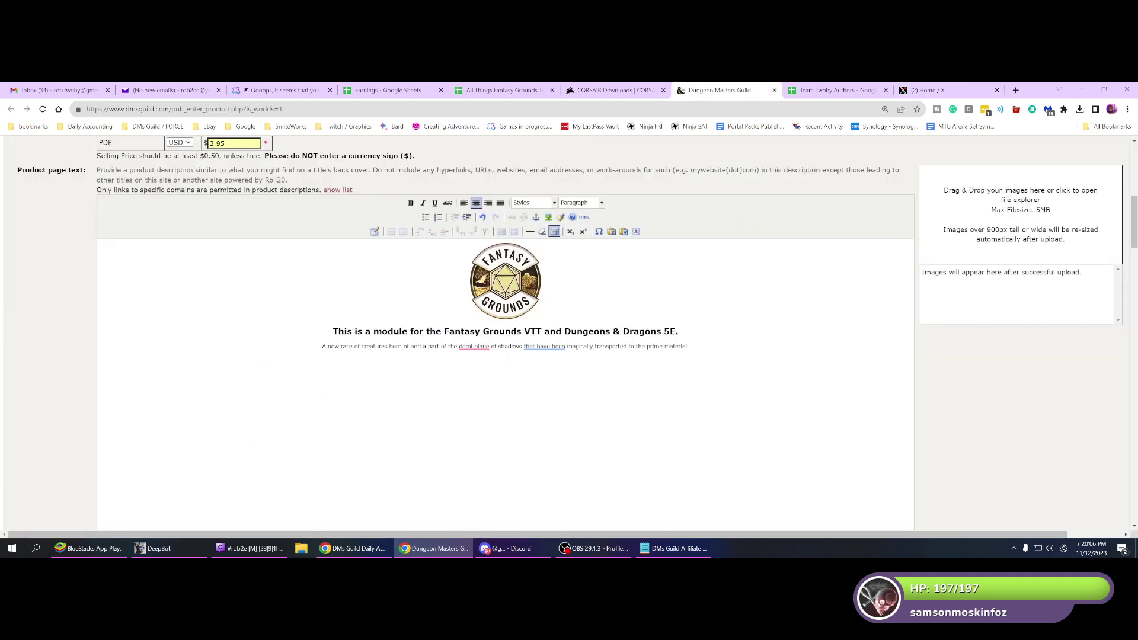
# Insert the uploaded screenshot below the description in the product page text, using the copied Imgur image URL.
pyautogui.click(548, 217)
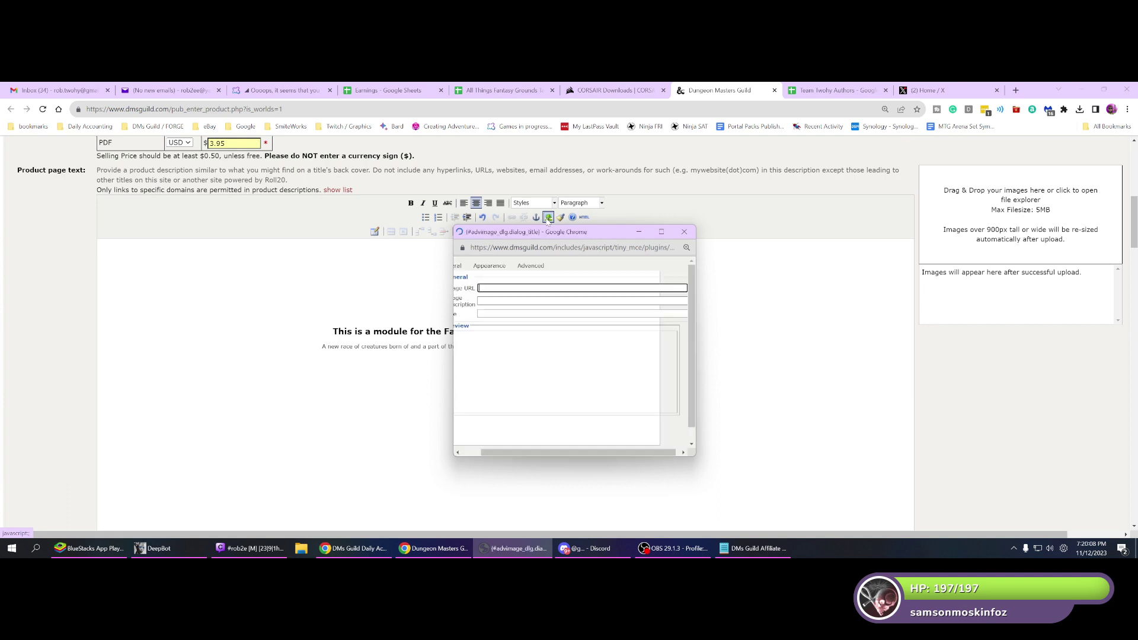
pyautogui.click(495, 456)
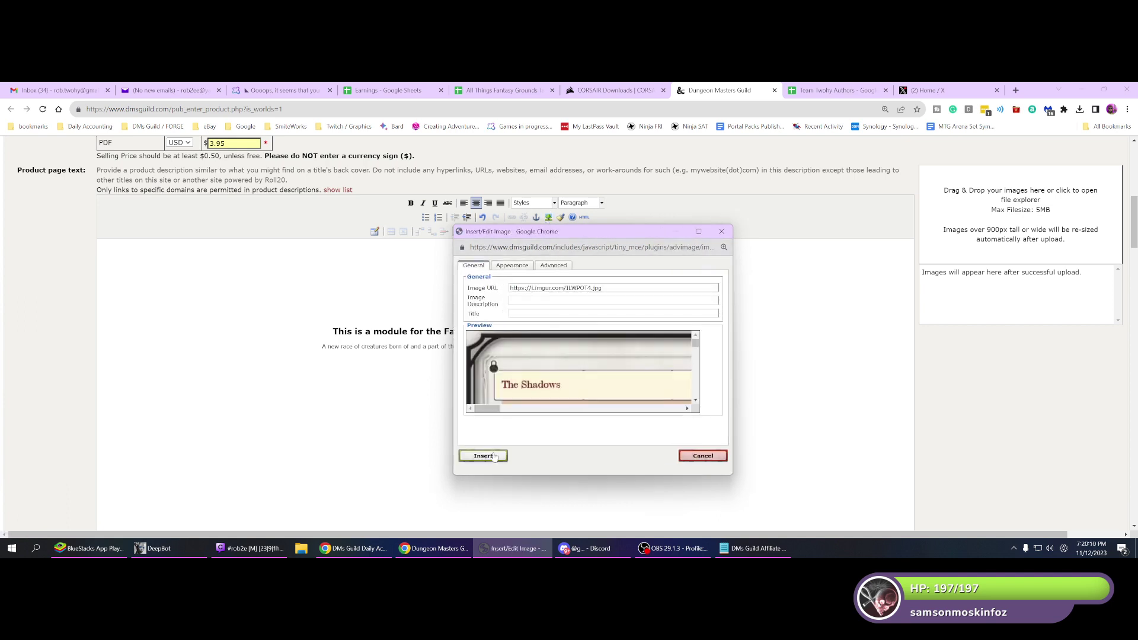
pyautogui.click(640, 333)
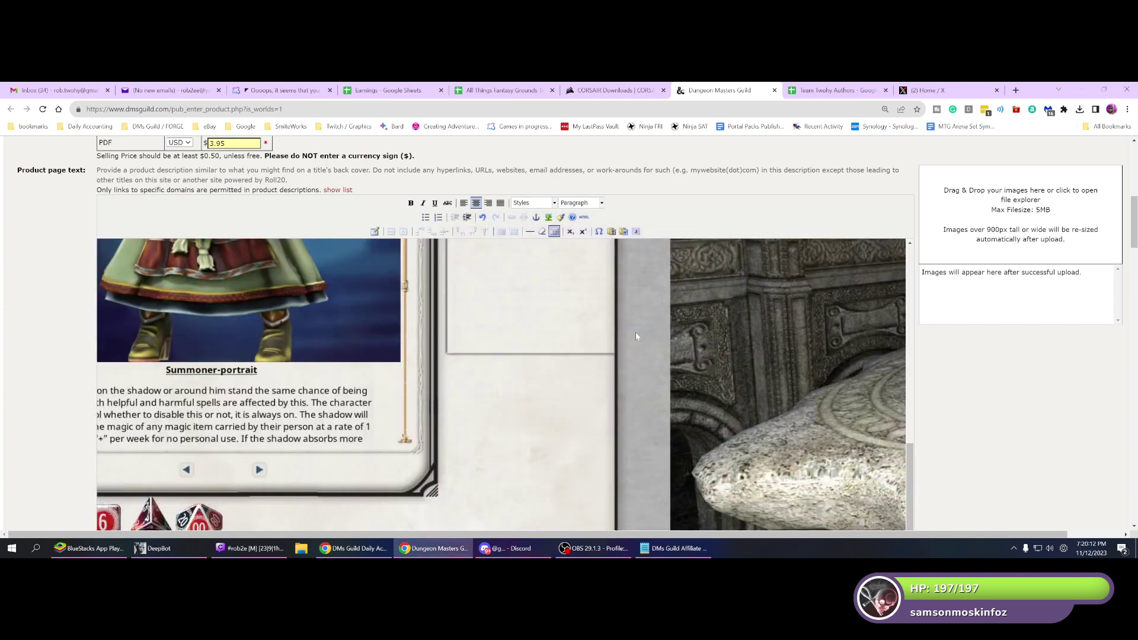
# Assign the product type filters Character Options and Race and the format filter Virtual Tabletop to the listing.
pyautogui.scroll(-5, 47, 414)
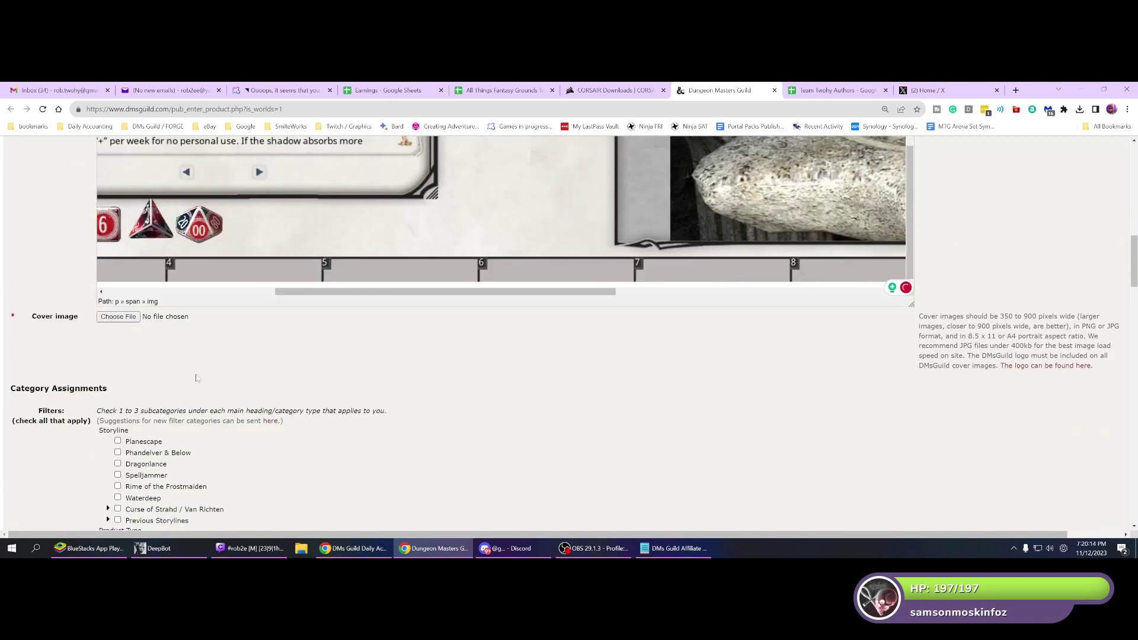
pyautogui.scroll(-2, 47, 414)
pyautogui.scroll(-2, 153, 319)
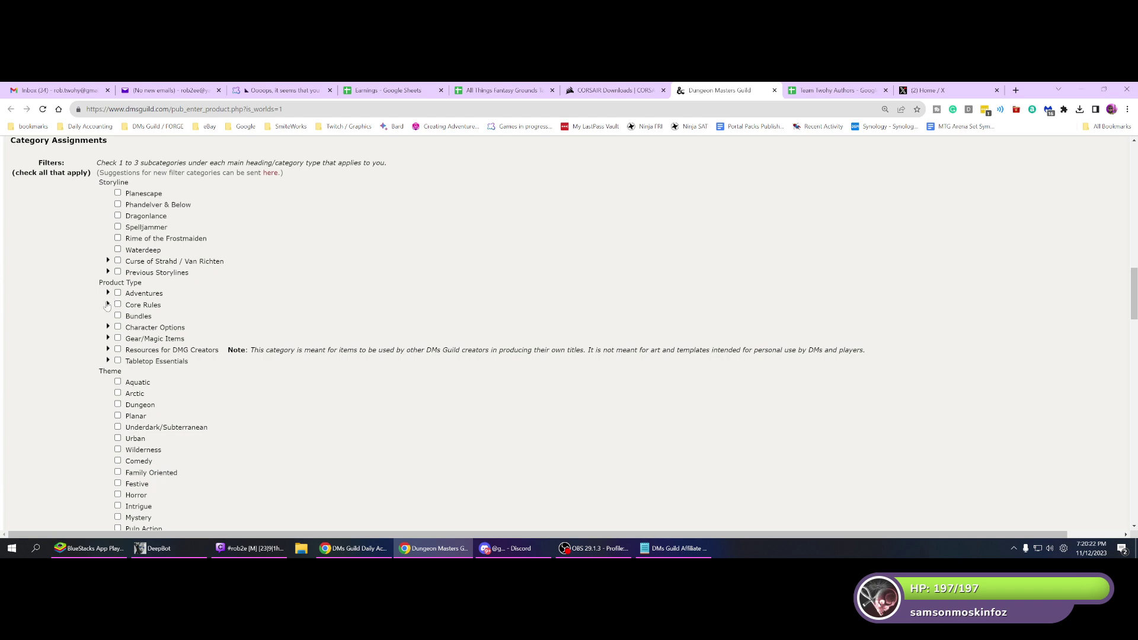
pyautogui.click(107, 305)
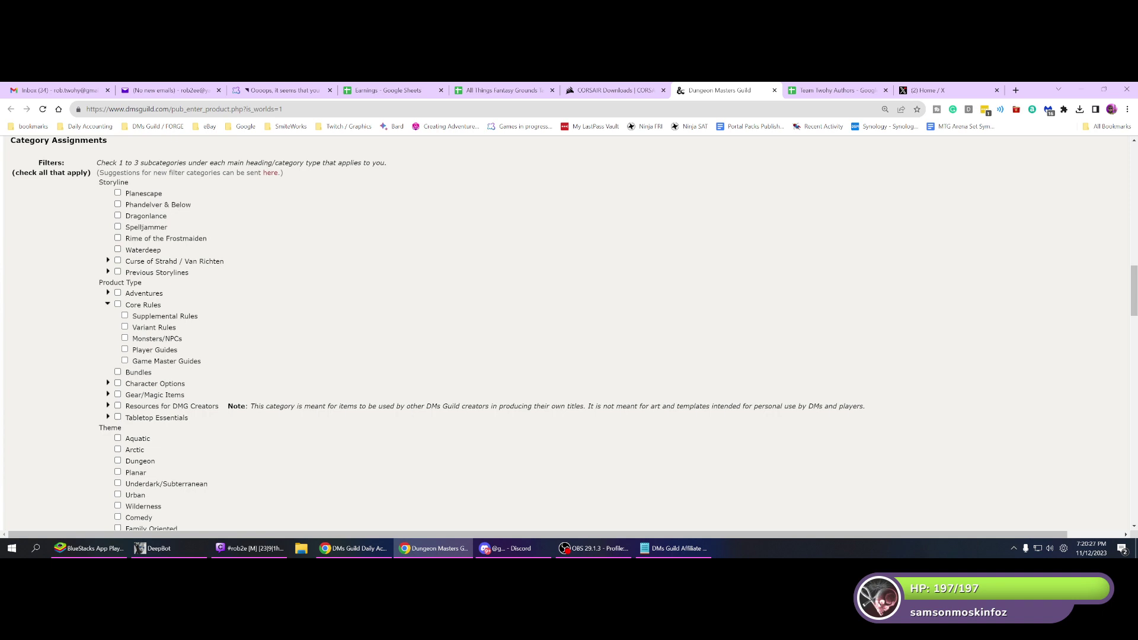
pyautogui.click(108, 384)
pyautogui.click(124, 395)
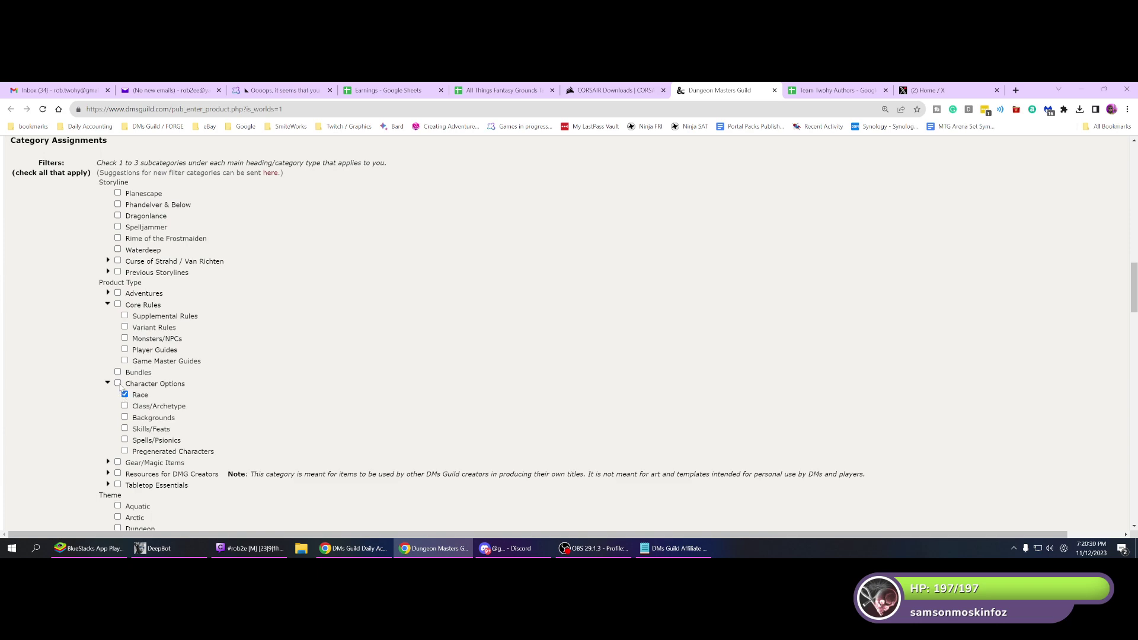
pyautogui.click(118, 384)
pyautogui.scroll(-9, 101, 398)
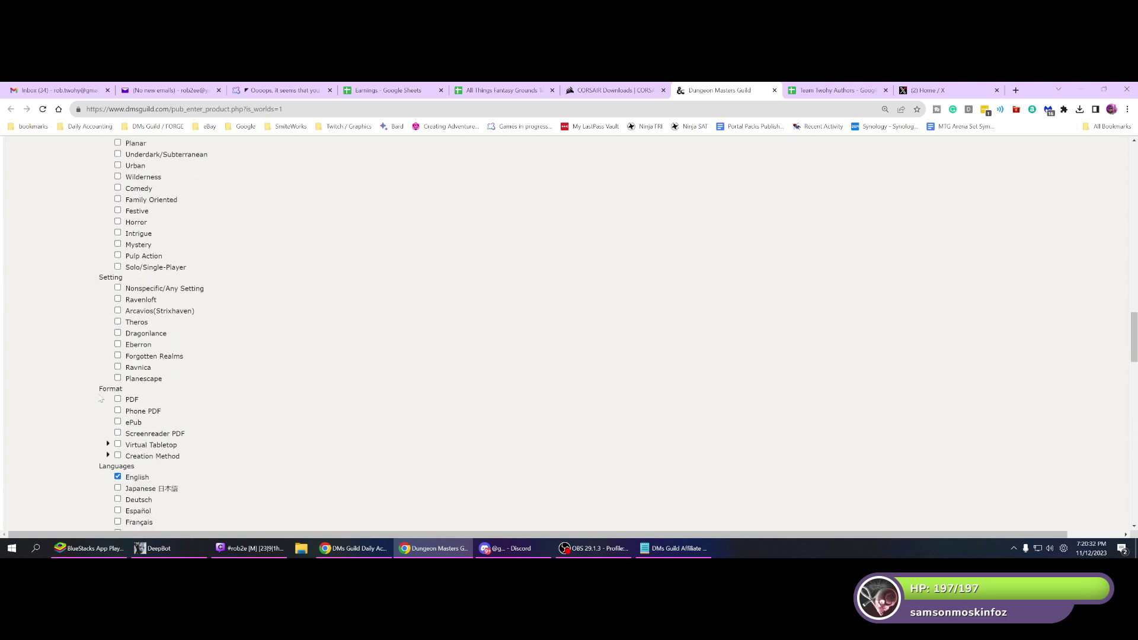
pyautogui.click(117, 445)
pyautogui.click(108, 444)
# Disable both the in-page flipbook preview and the full-size PDF preview for the title.
pyautogui.scroll(-4, 48, 418)
pyautogui.click(102, 439)
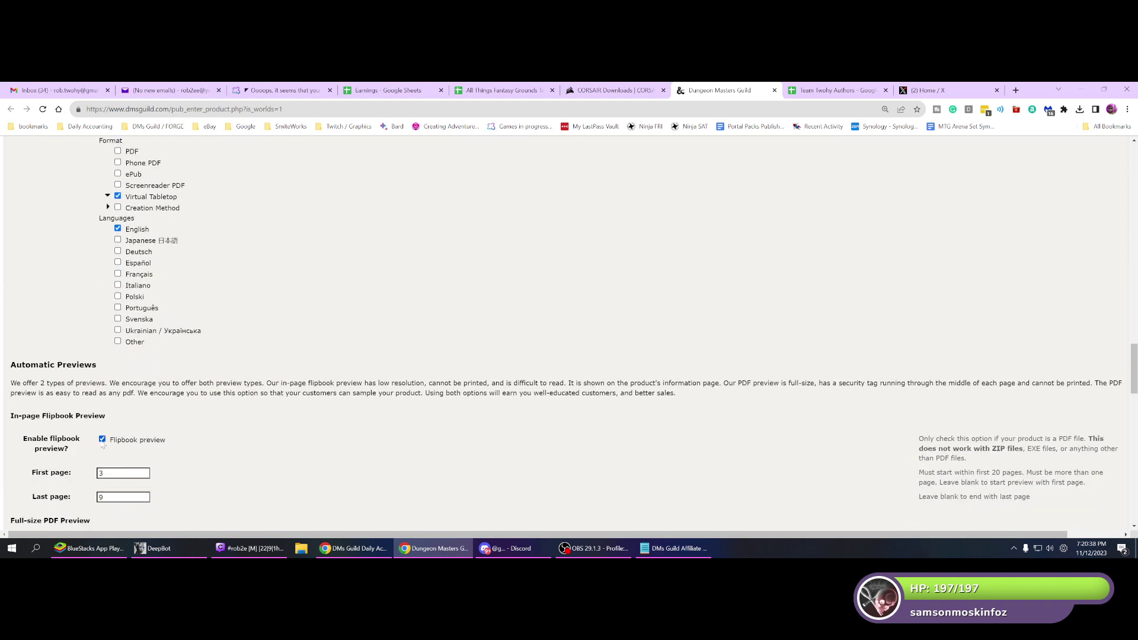
pyautogui.scroll(-3, 89, 432)
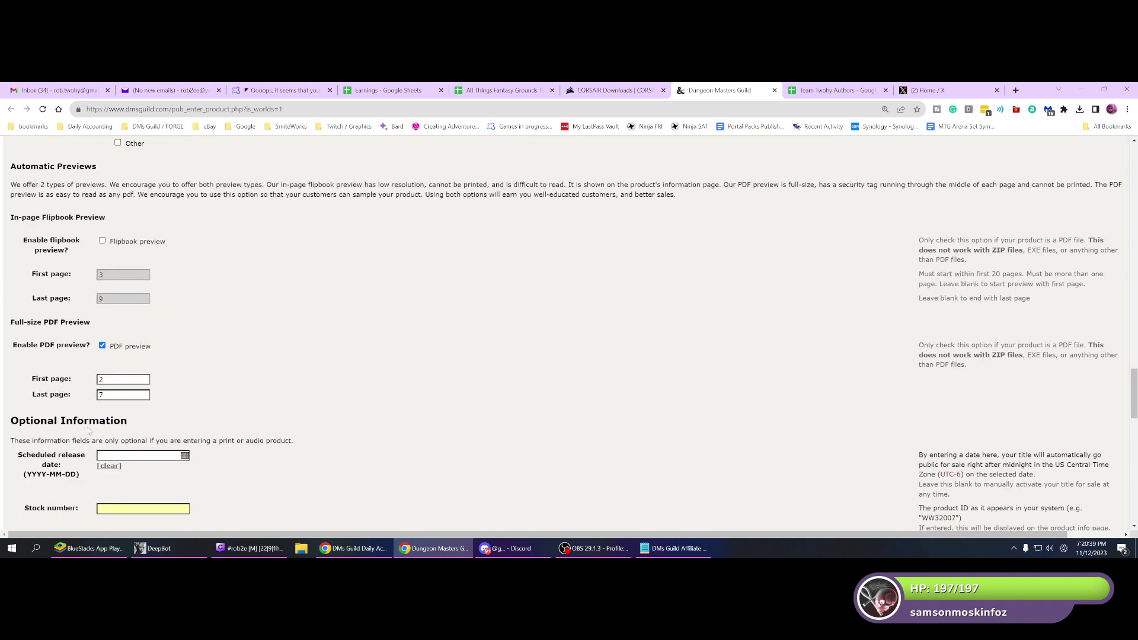
pyautogui.click(102, 345)
# Set the listing's Virtual Table Top Connection to Fantasy Grounds.
pyautogui.scroll(-3, 89, 362)
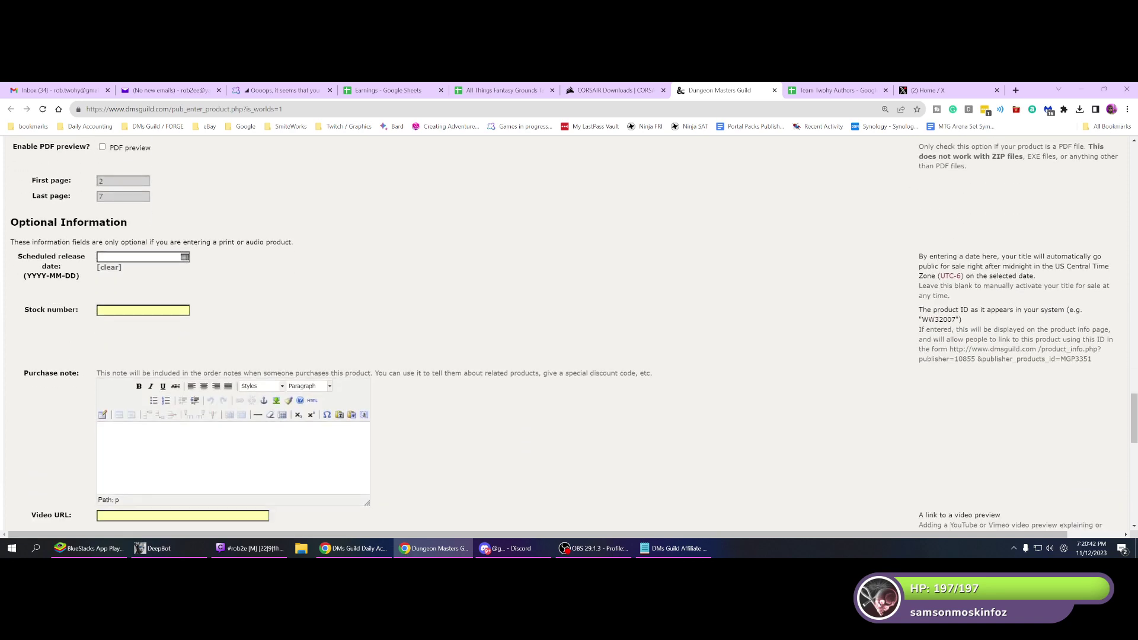
pyautogui.scroll(-3, 108, 432)
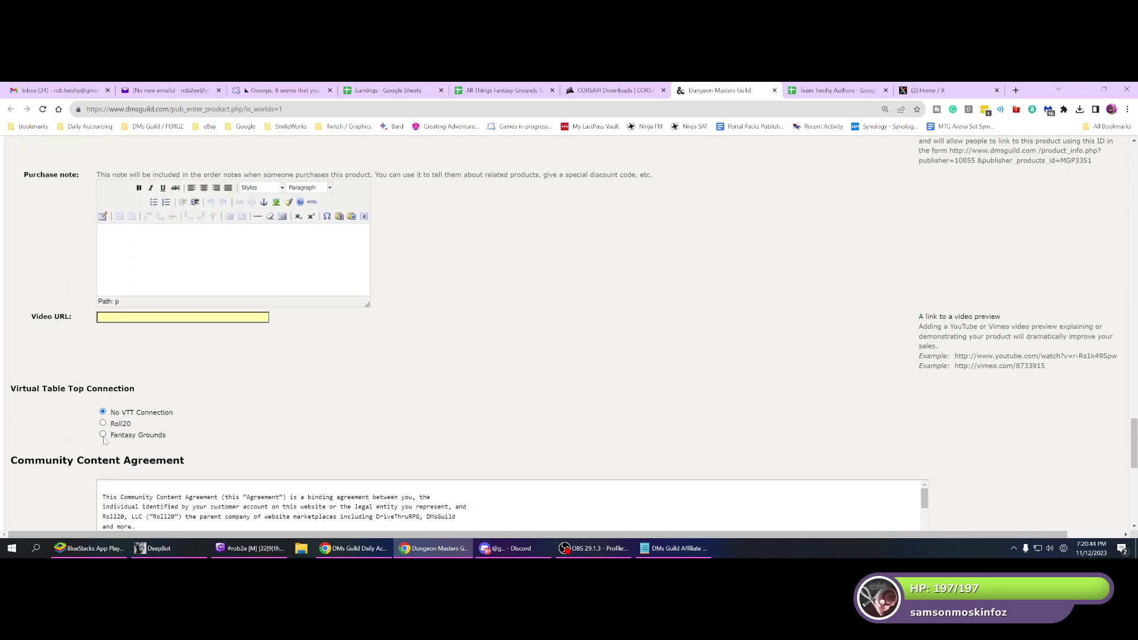
pyautogui.click(104, 437)
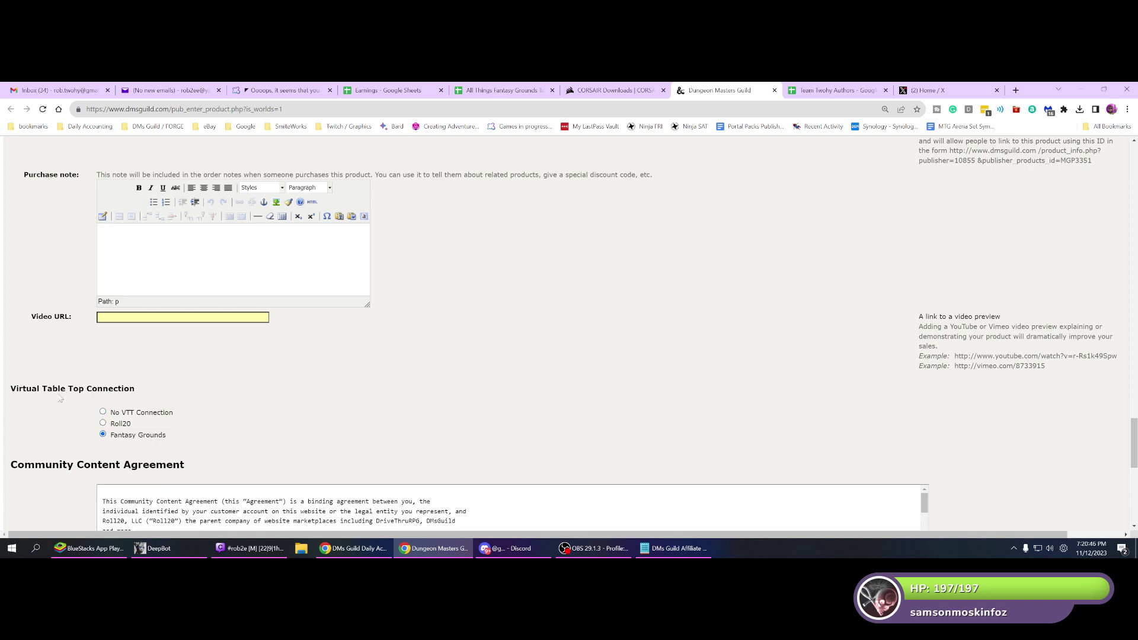
# Agree to the Community Content Agreement, certify the artwork rights and try to submit the new title.
pyautogui.scroll(15, 58, 382)
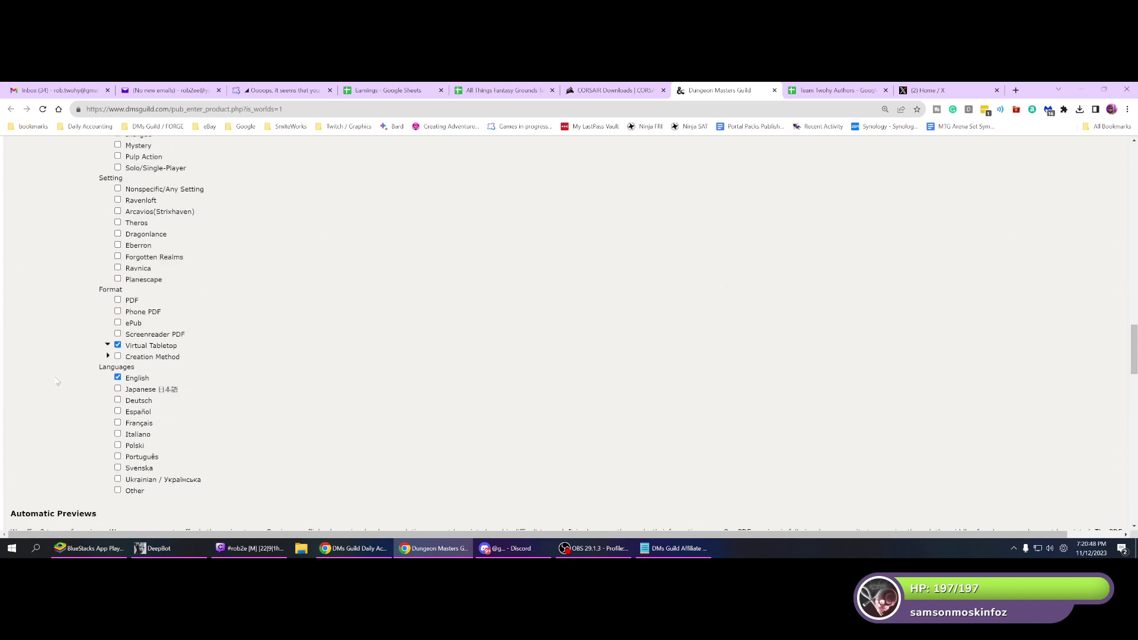
pyautogui.scroll(-4, 58, 381)
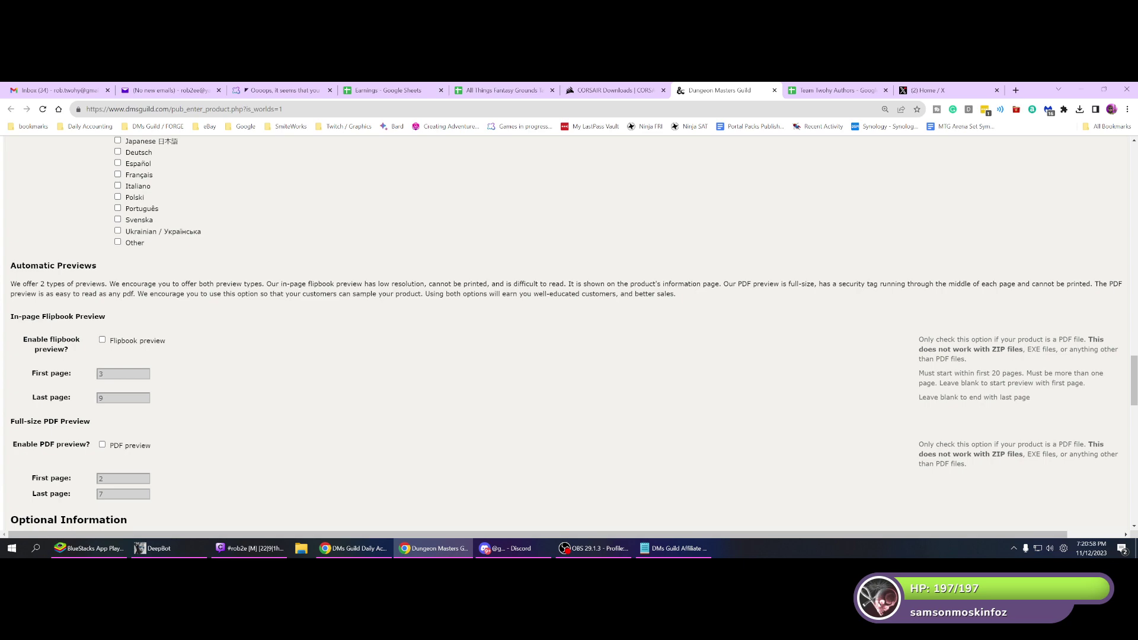
pyautogui.scroll(-8, 58, 376)
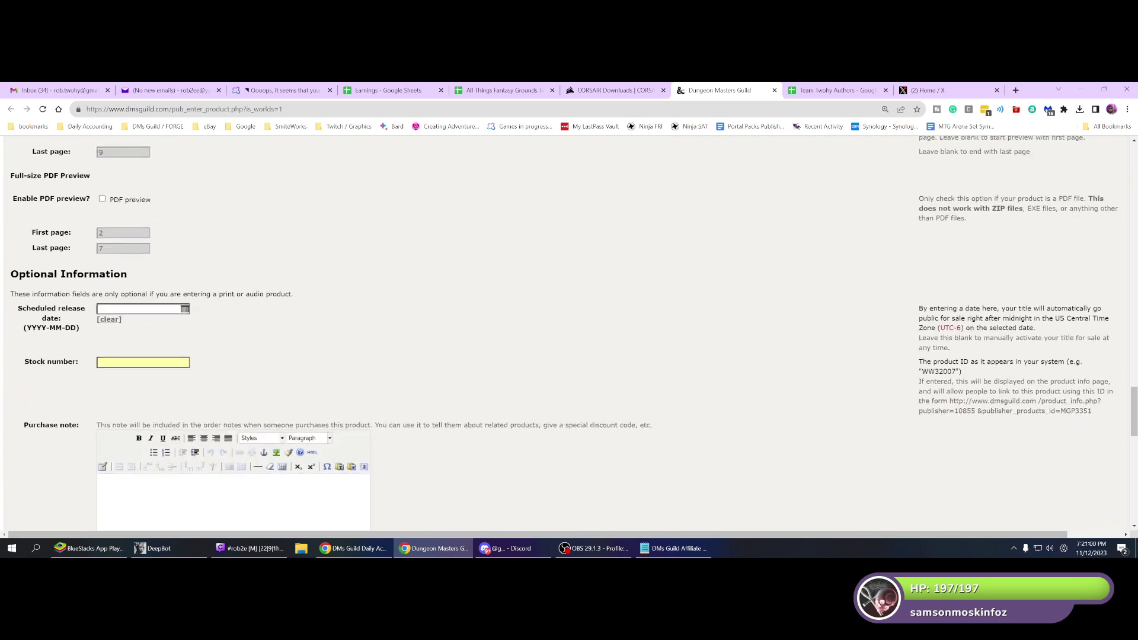
pyautogui.scroll(-8, 56, 376)
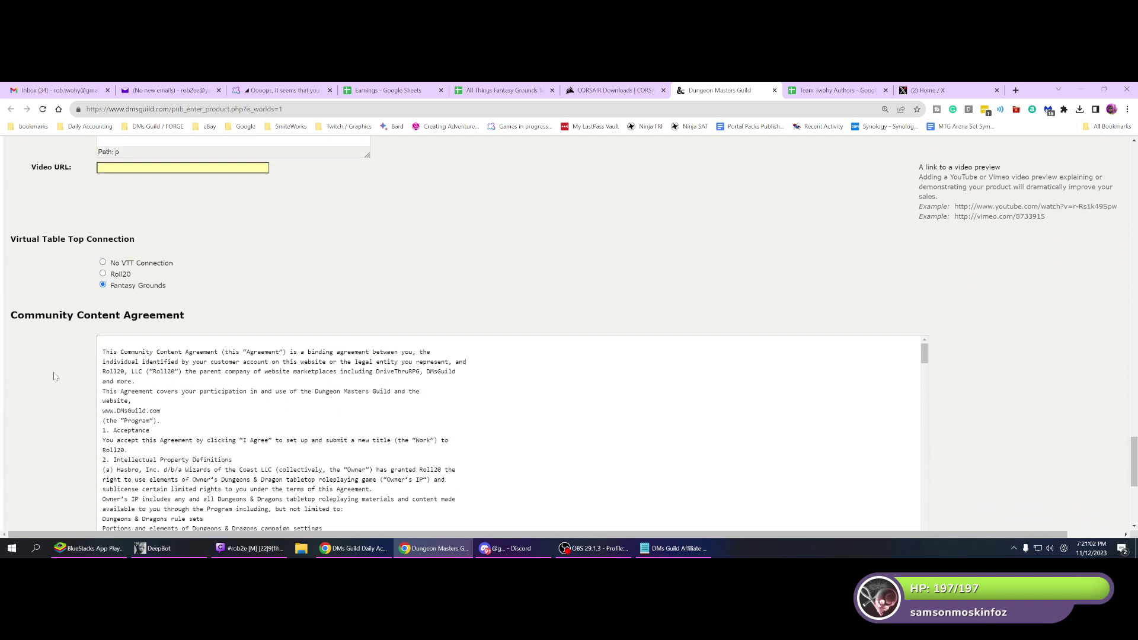
pyautogui.scroll(-1, 56, 375)
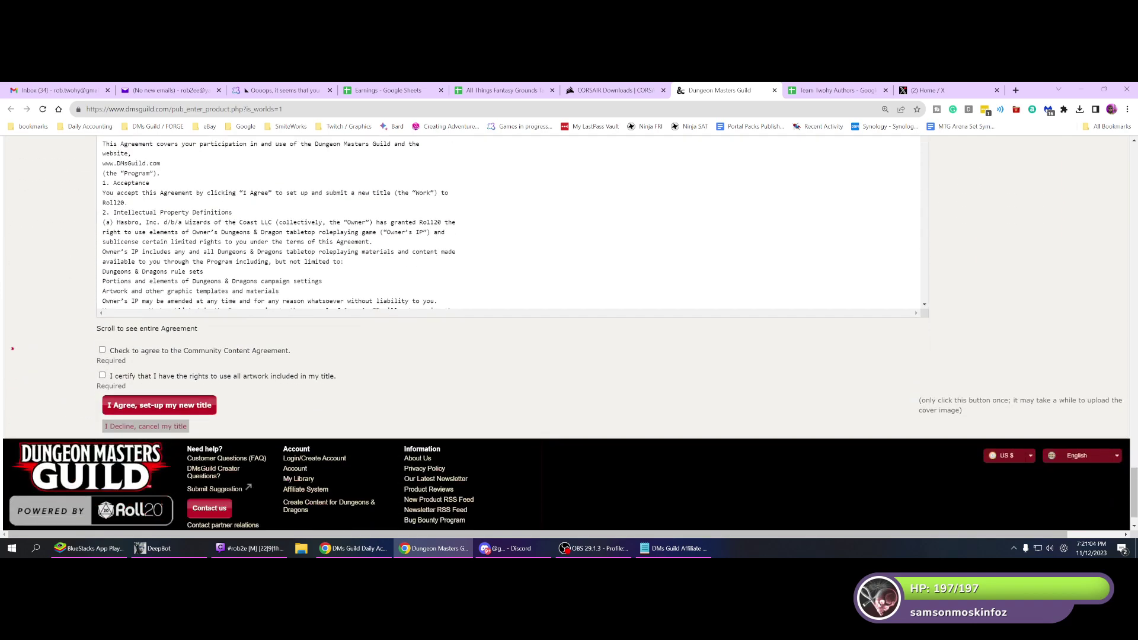
pyautogui.click(102, 350)
pyautogui.click(200, 408)
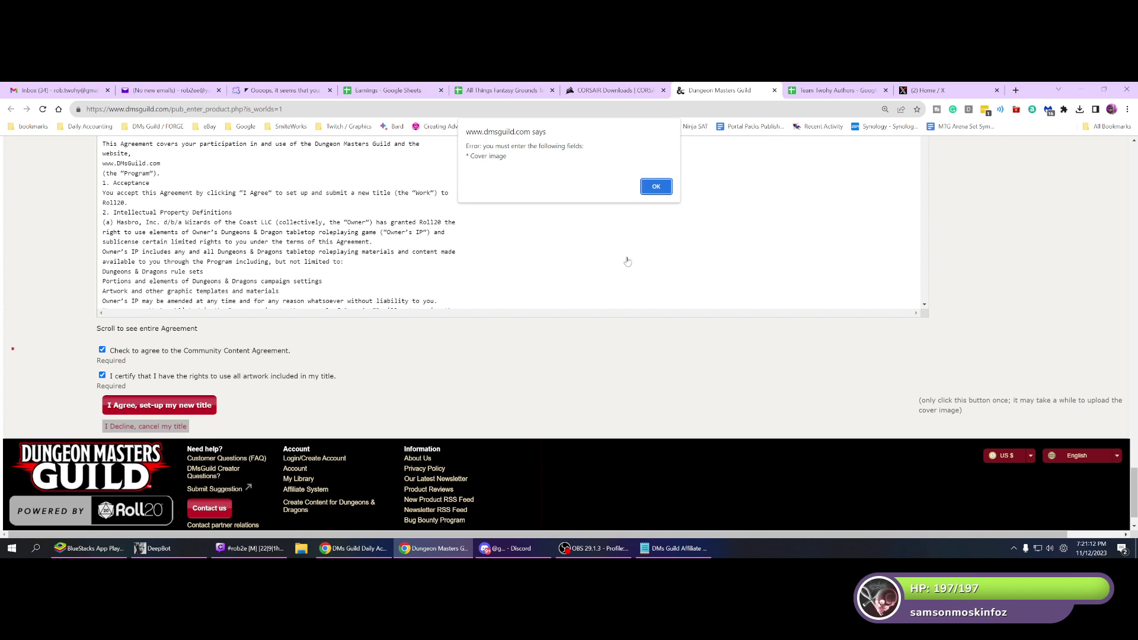
pyautogui.click(656, 186)
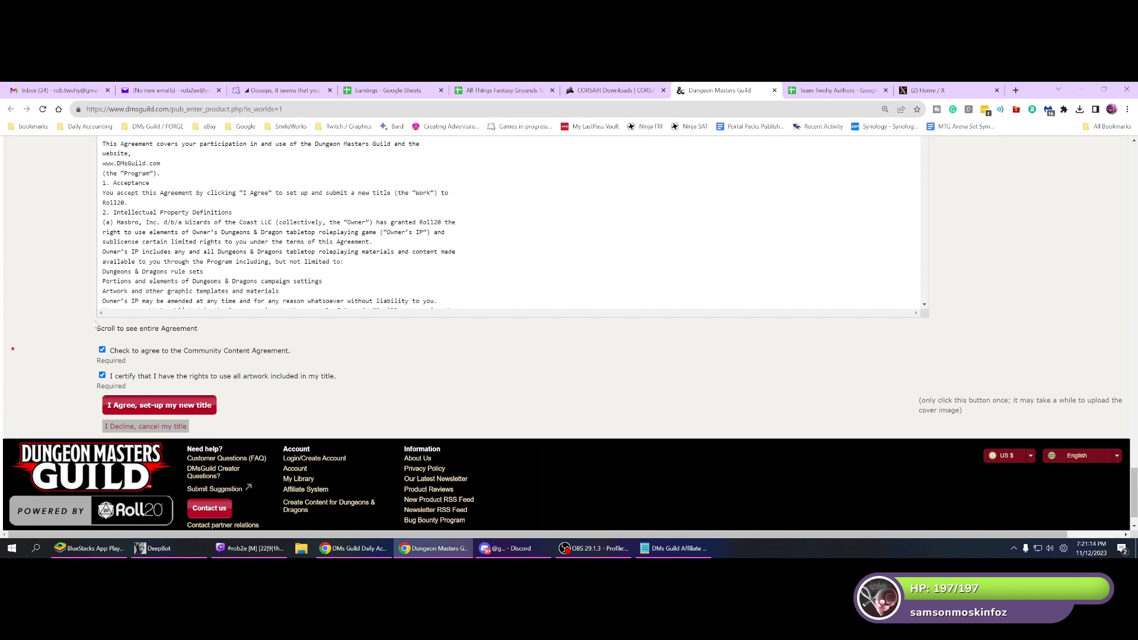
# Go back to the listing's cover image requirements and start Adobe Photoshop 2024.
pyautogui.scroll(20, 95, 325)
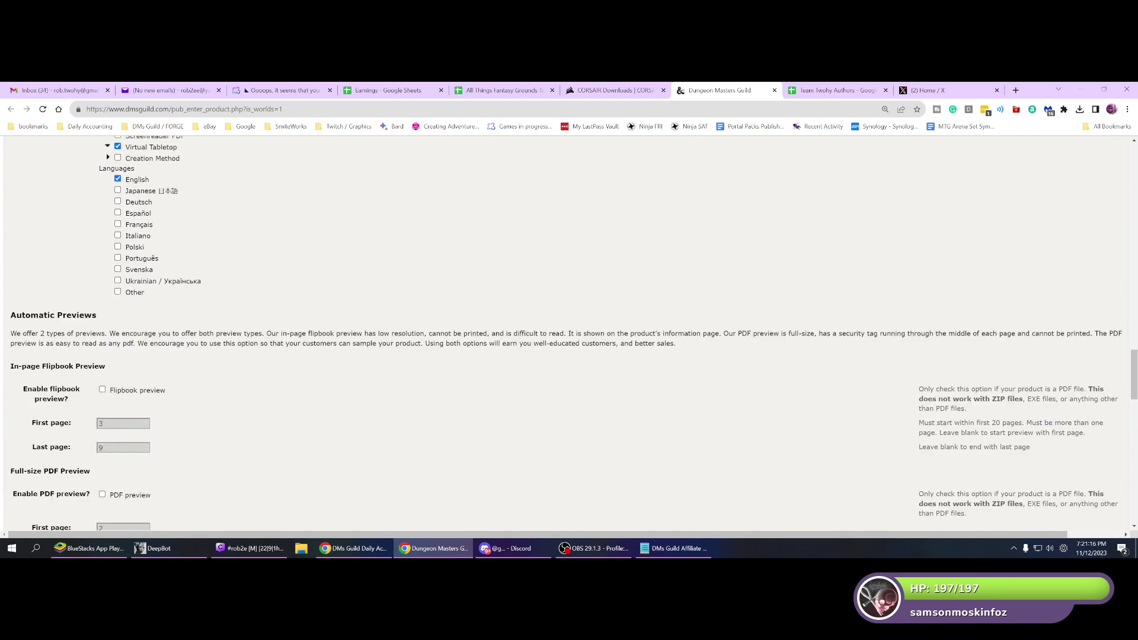
pyautogui.scroll(15, 66, 329)
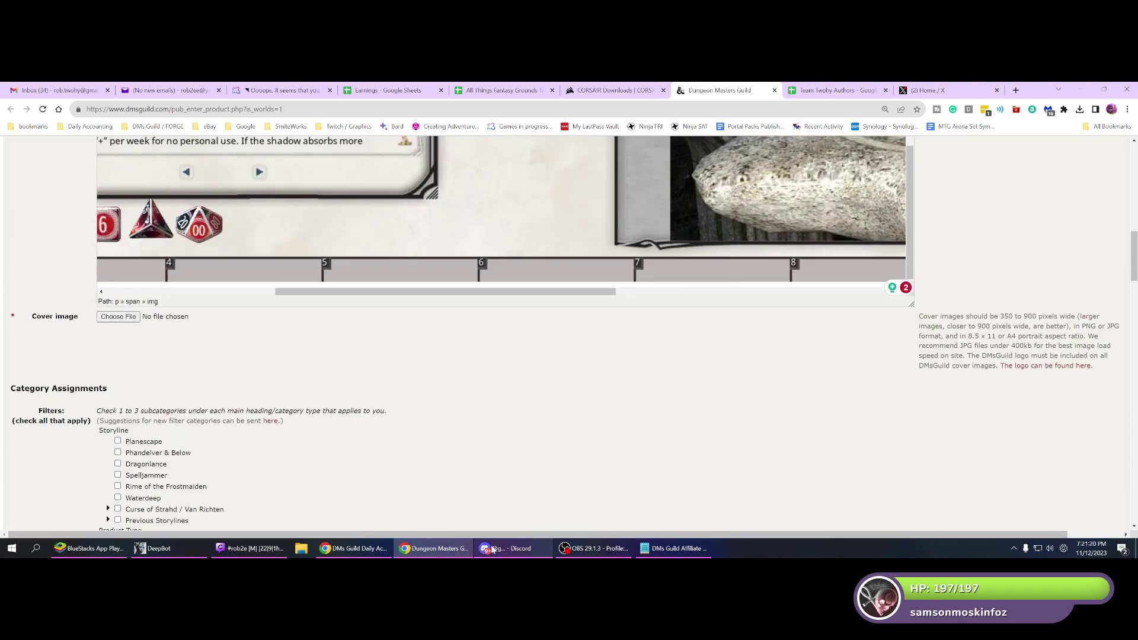
pyautogui.click(12, 550)
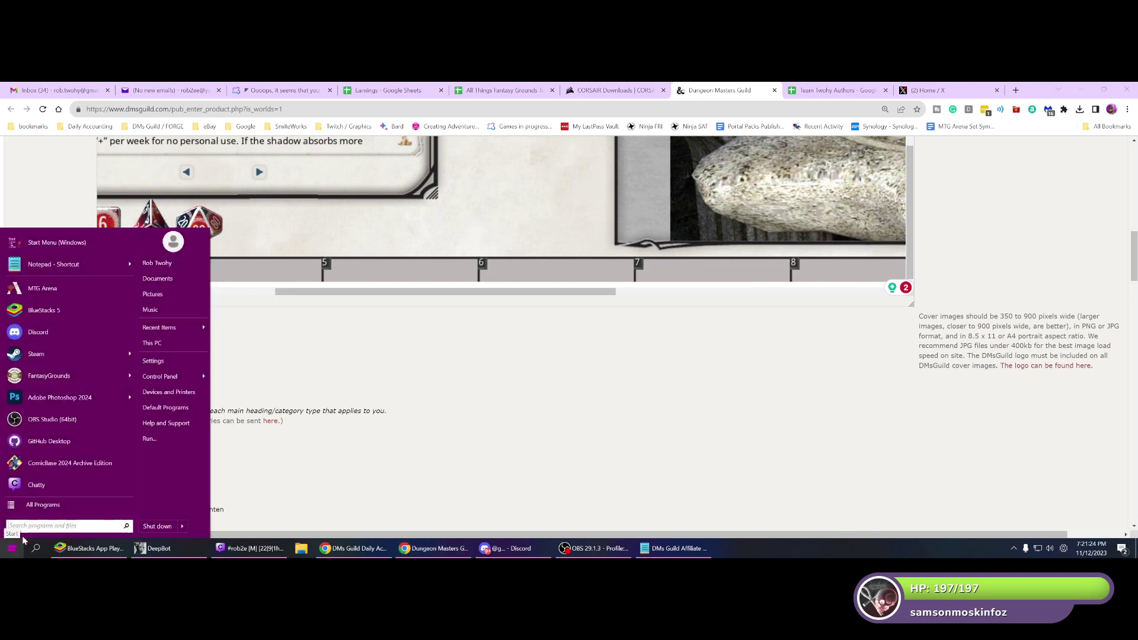
pyautogui.click(59, 398)
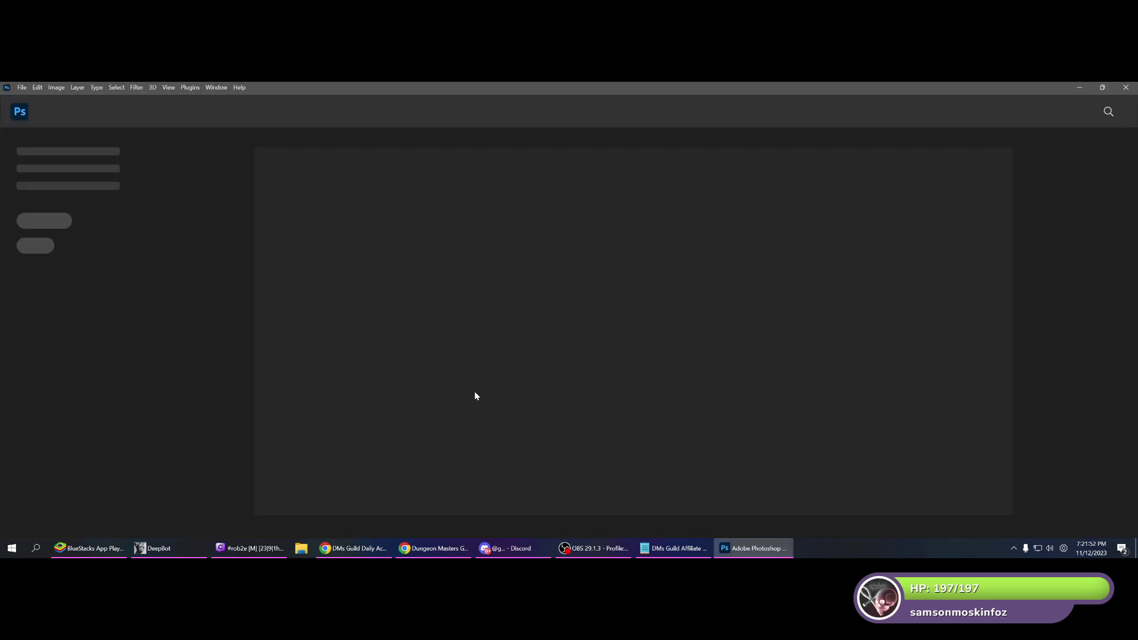
pyautogui.click(12, 550)
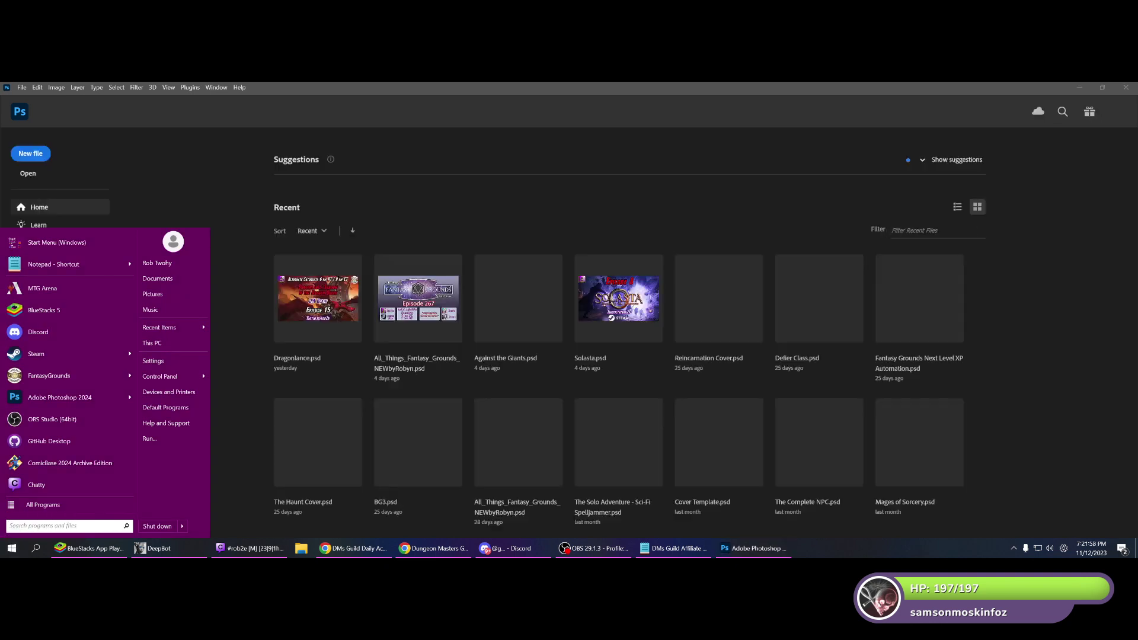
pyautogui.write('network')
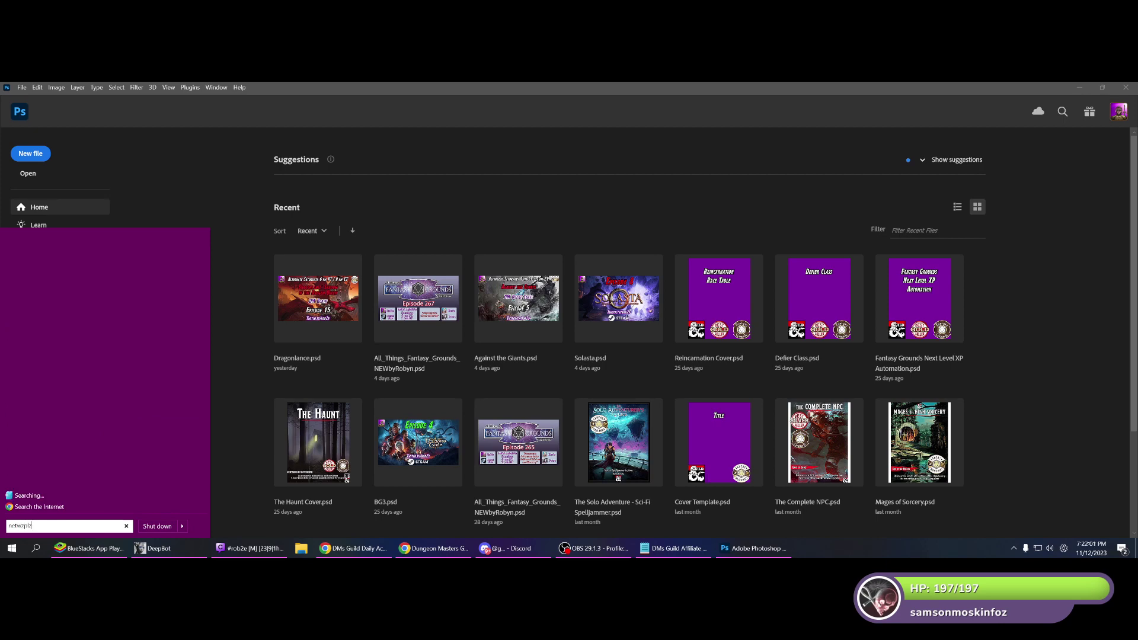
pyautogui.press('Return')
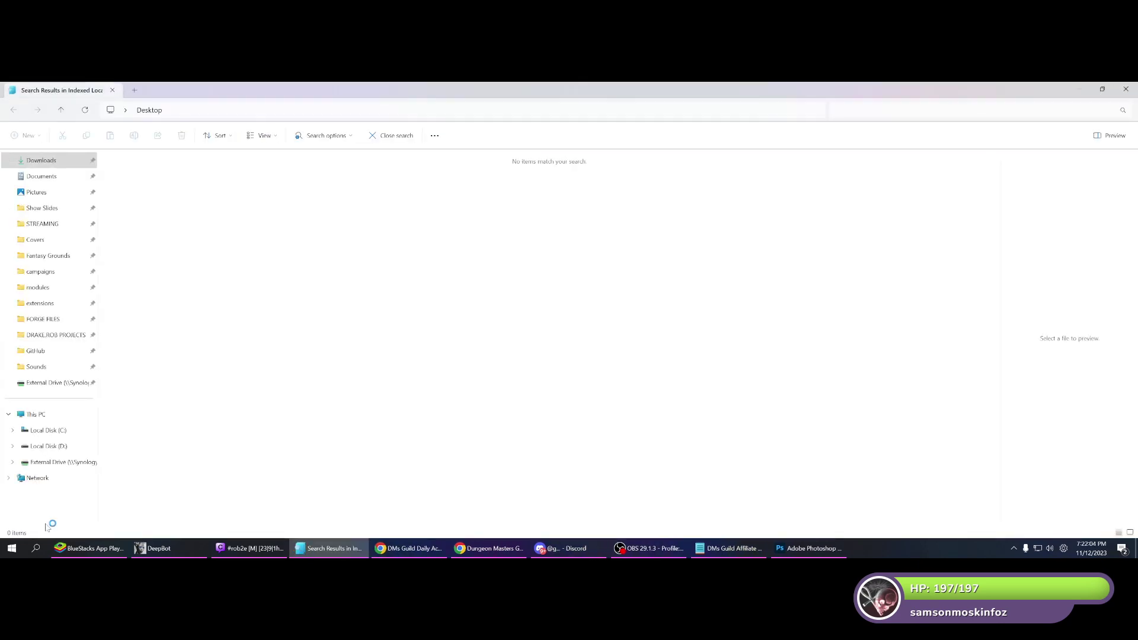
pyautogui.click(1126, 89)
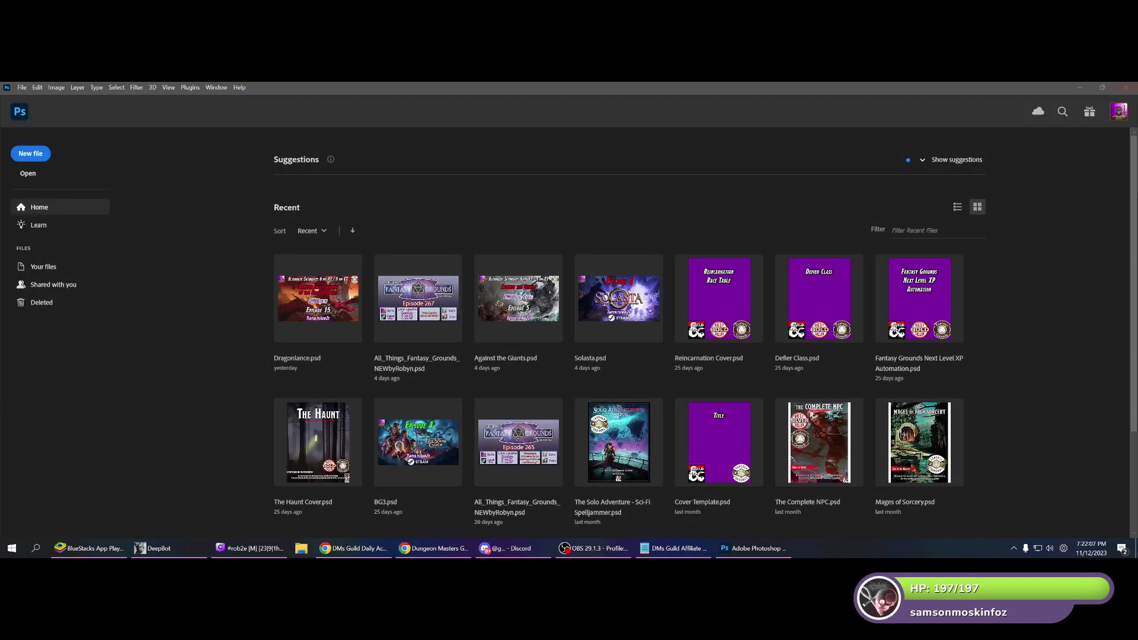
# Look through the recent Photoshop files and bring up the dialog for opening an existing file.
pyautogui.click(6, 550)
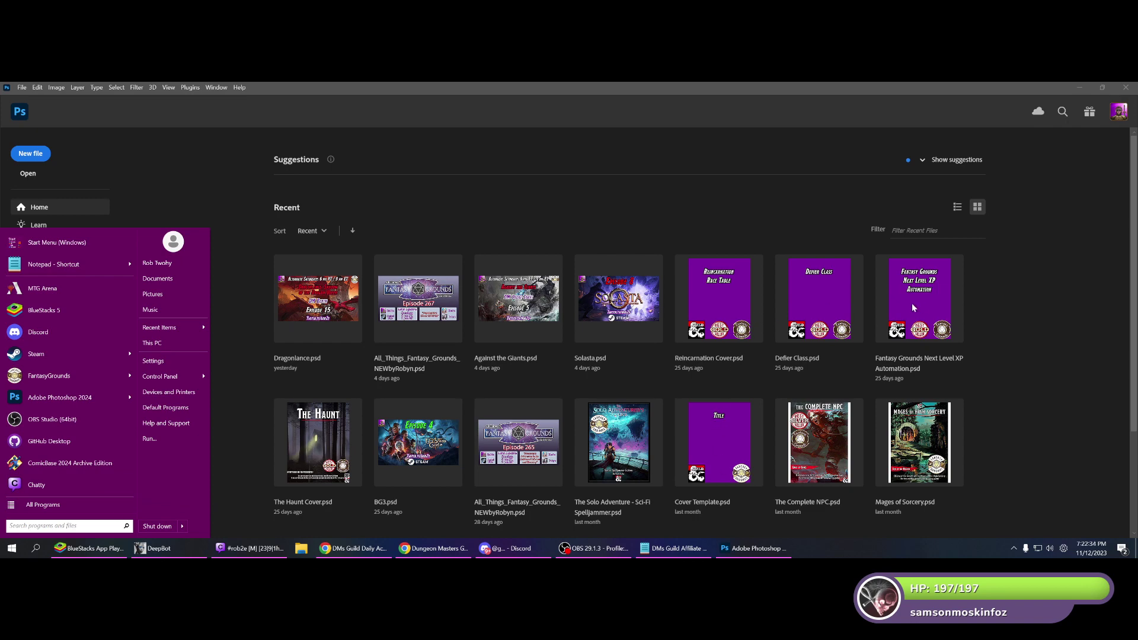
pyautogui.scroll(-3, 932, 315)
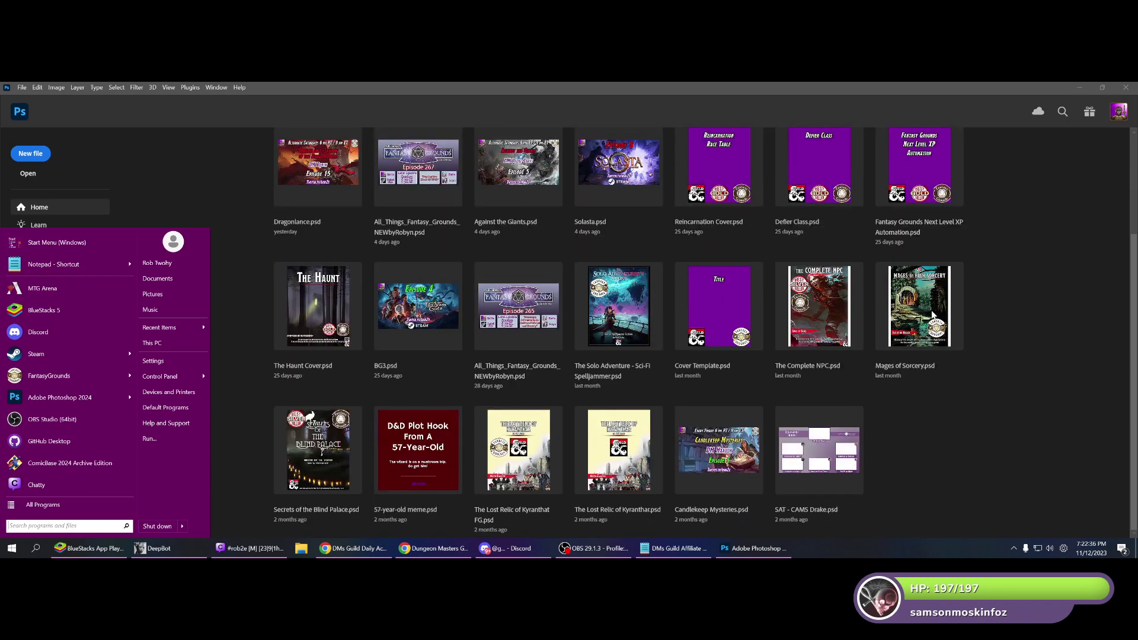
pyautogui.scroll(3, 932, 315)
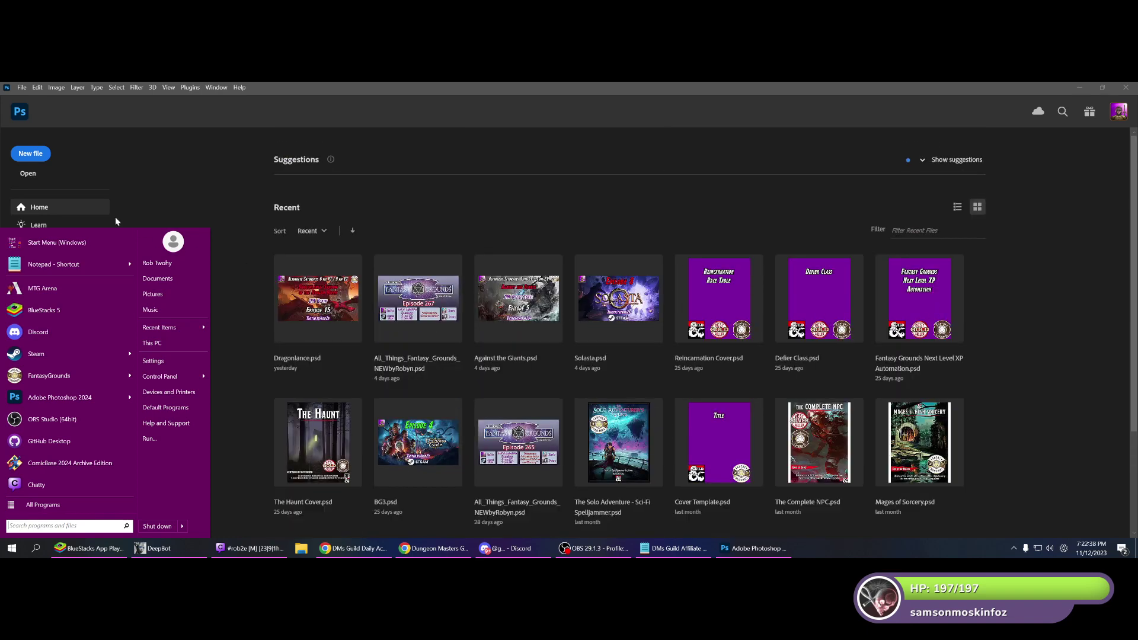
pyautogui.click(31, 174)
pyautogui.click(29, 173)
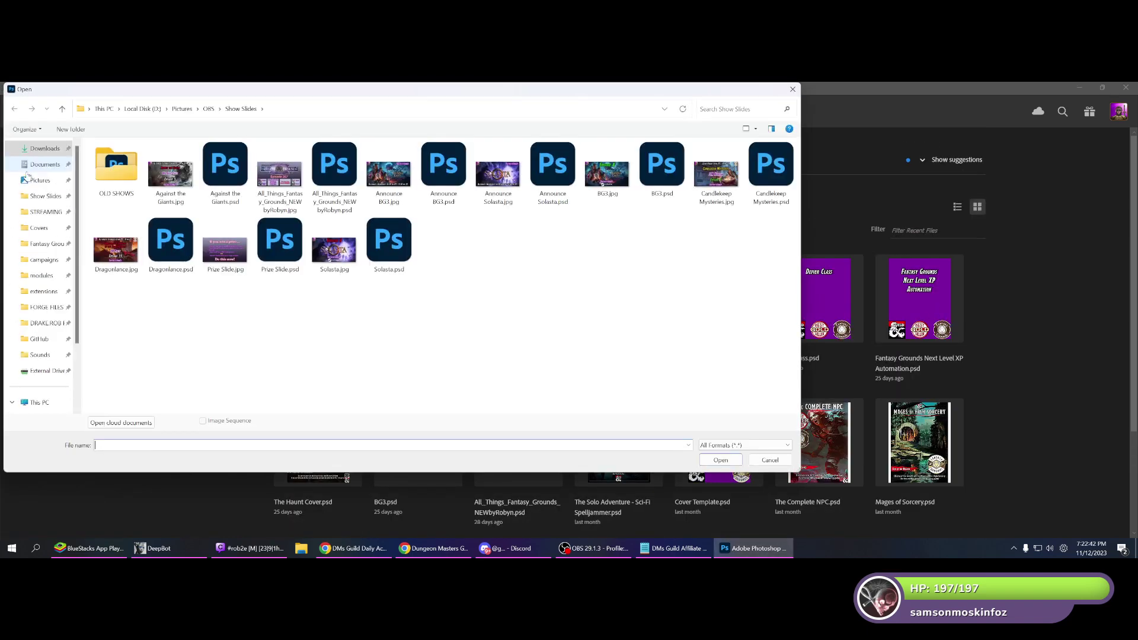
# Try to list the computer's user accounts by running net user directly from the system search.
pyautogui.click(12, 549)
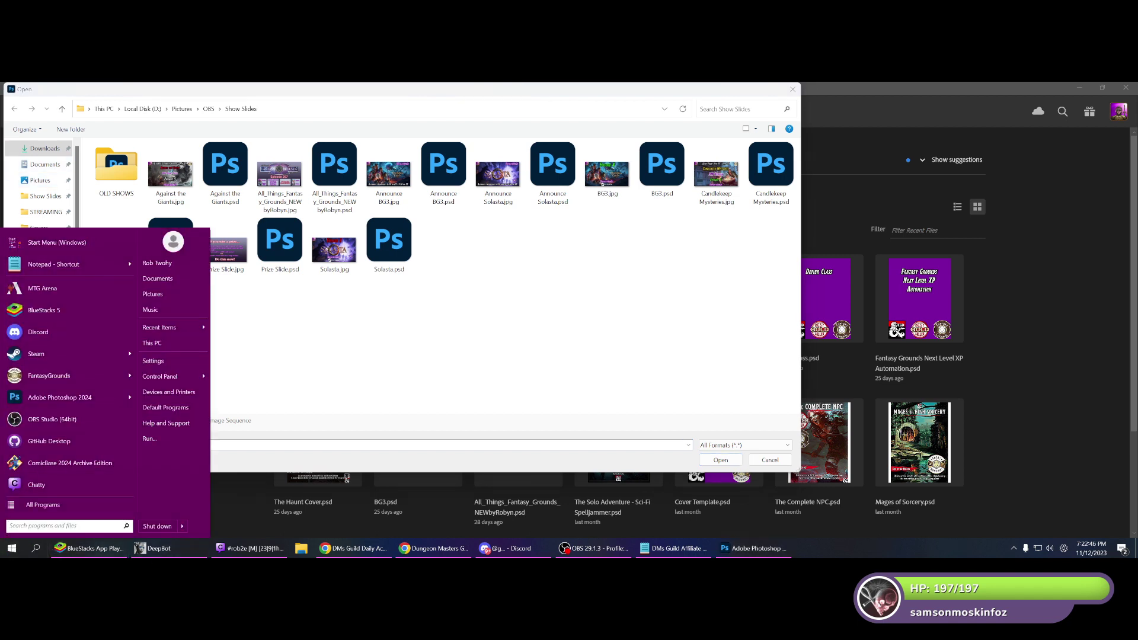
pyautogui.write('net')
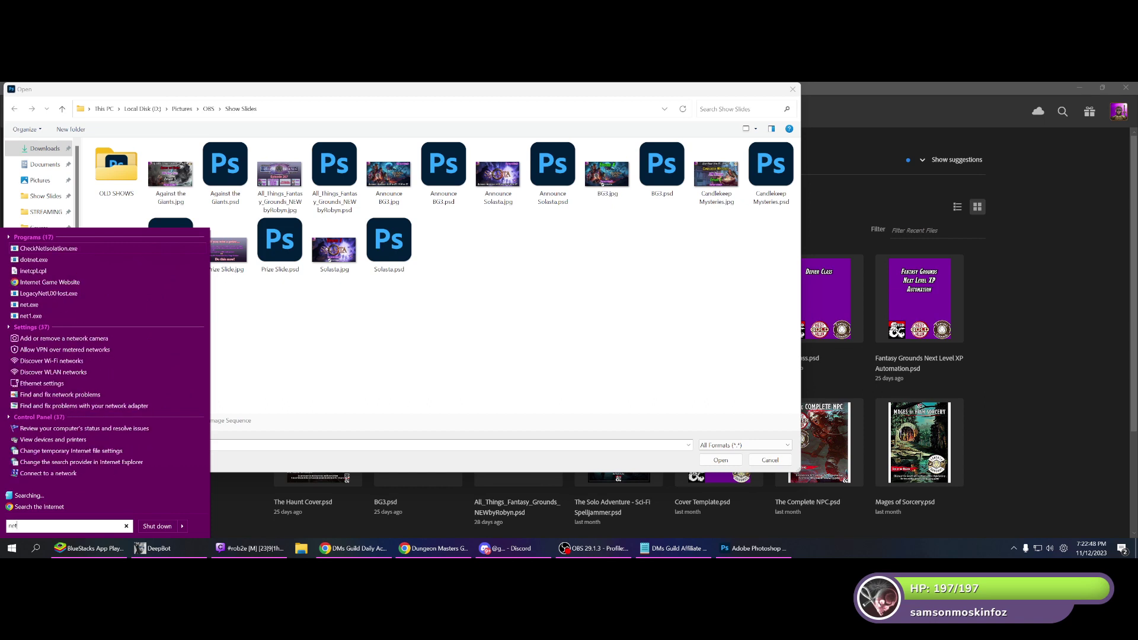
pyautogui.write(' user')
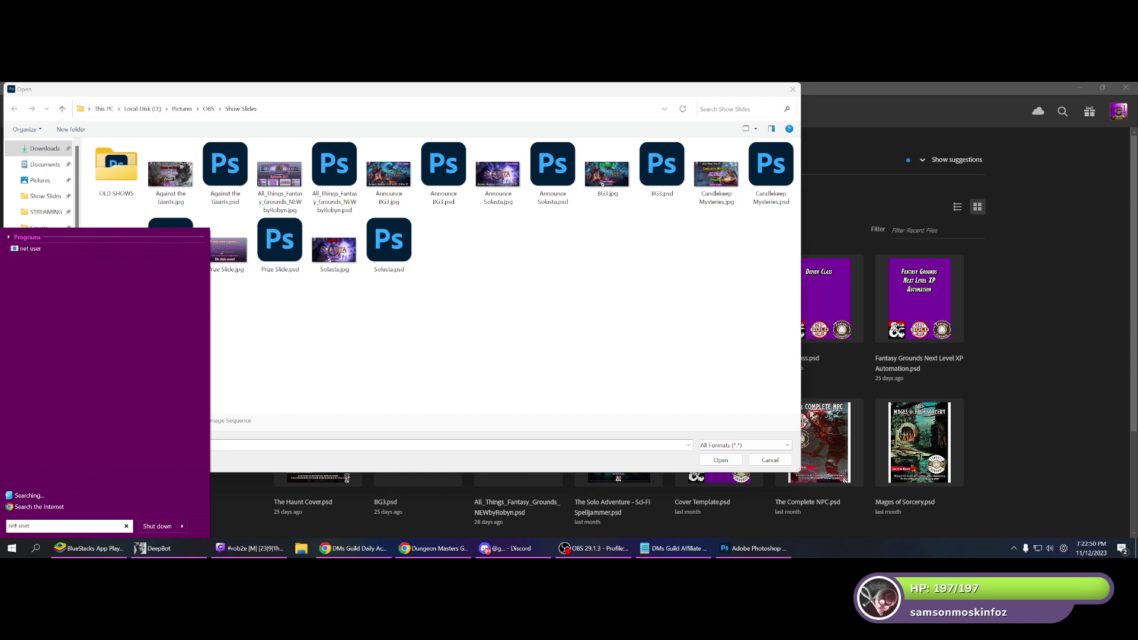
pyautogui.press('Return')
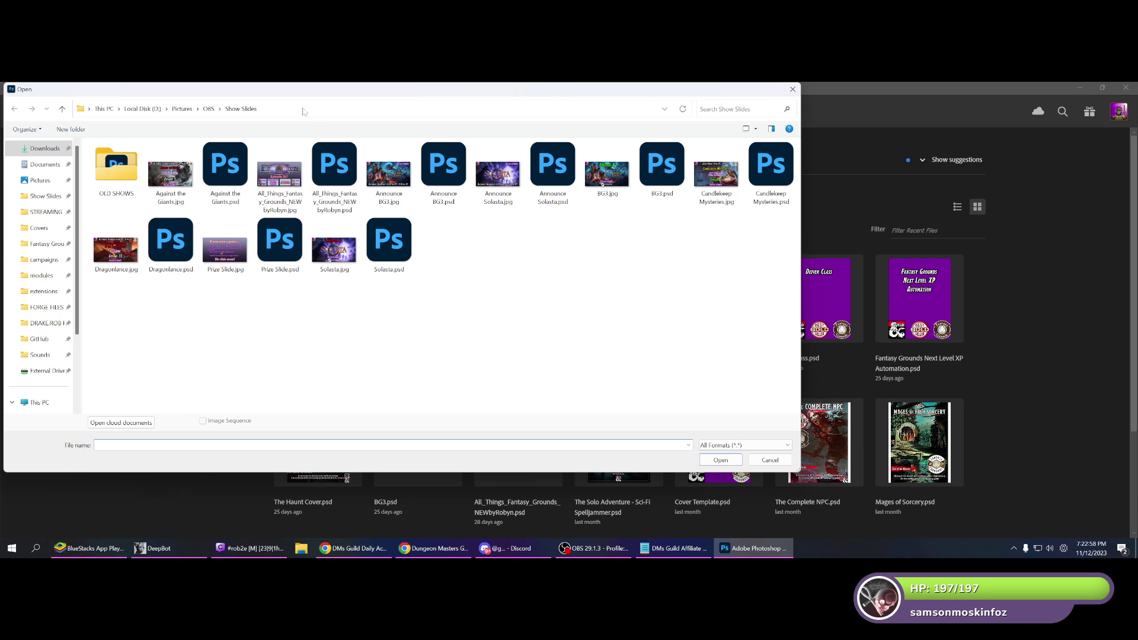
pyautogui.moveTo(297, 89); pyautogui.dragTo(440, 98)
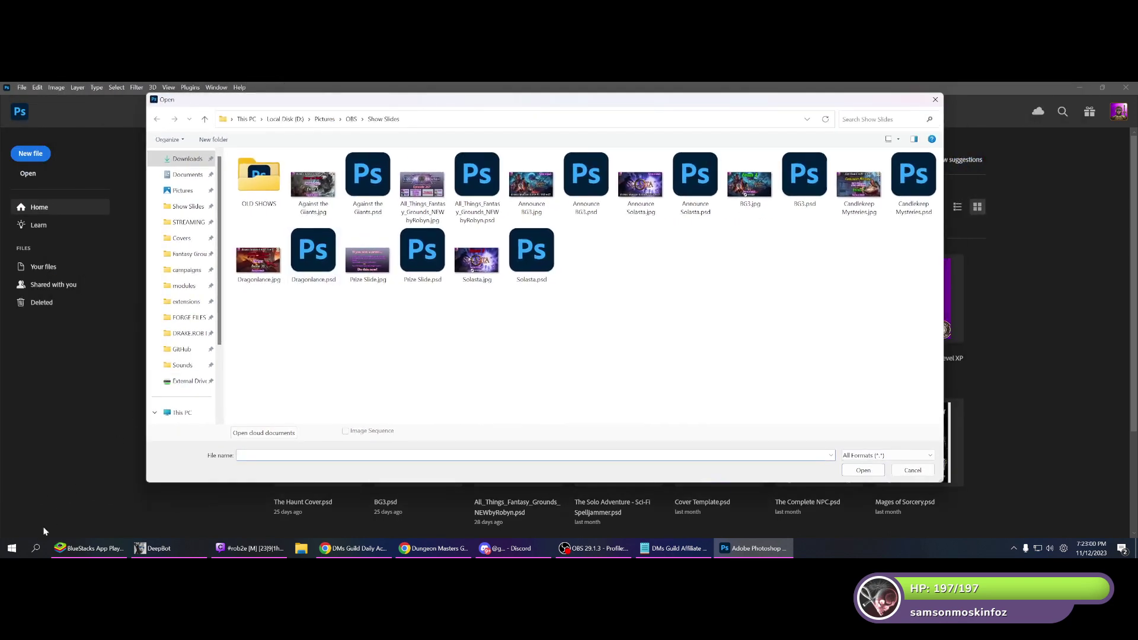
pyautogui.click(11, 548)
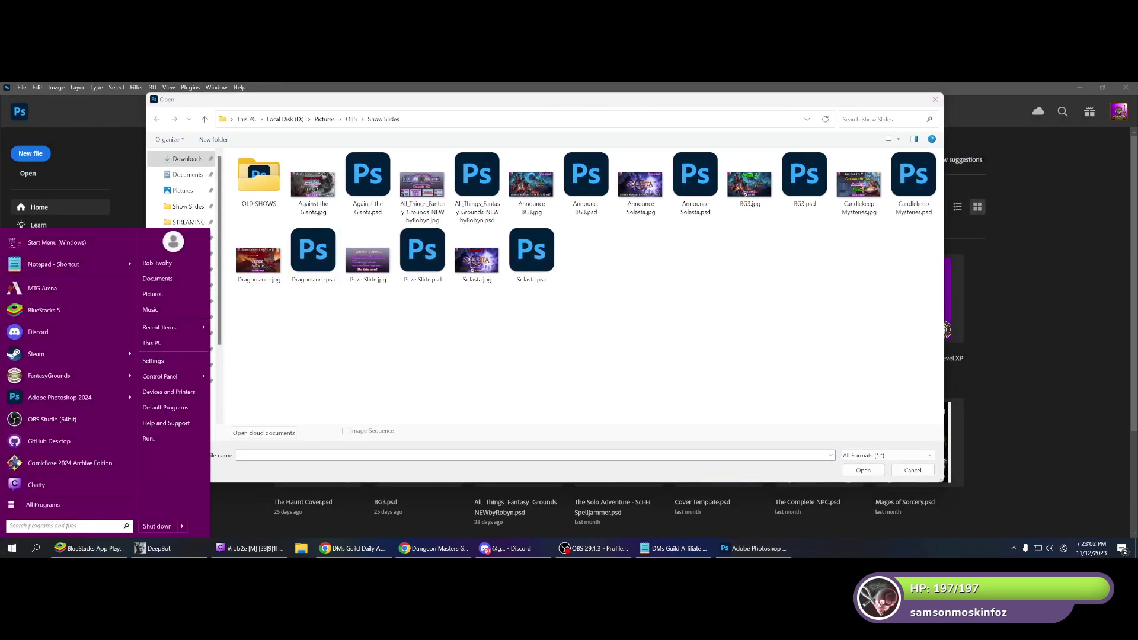
pyautogui.write('net us')
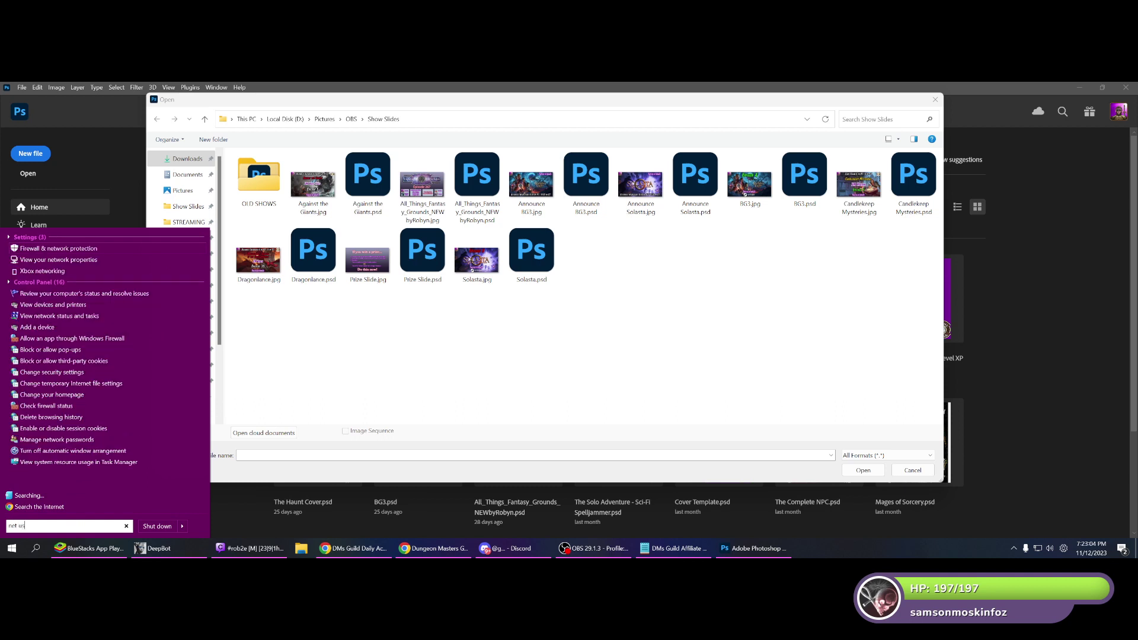
pyautogui.write('er')
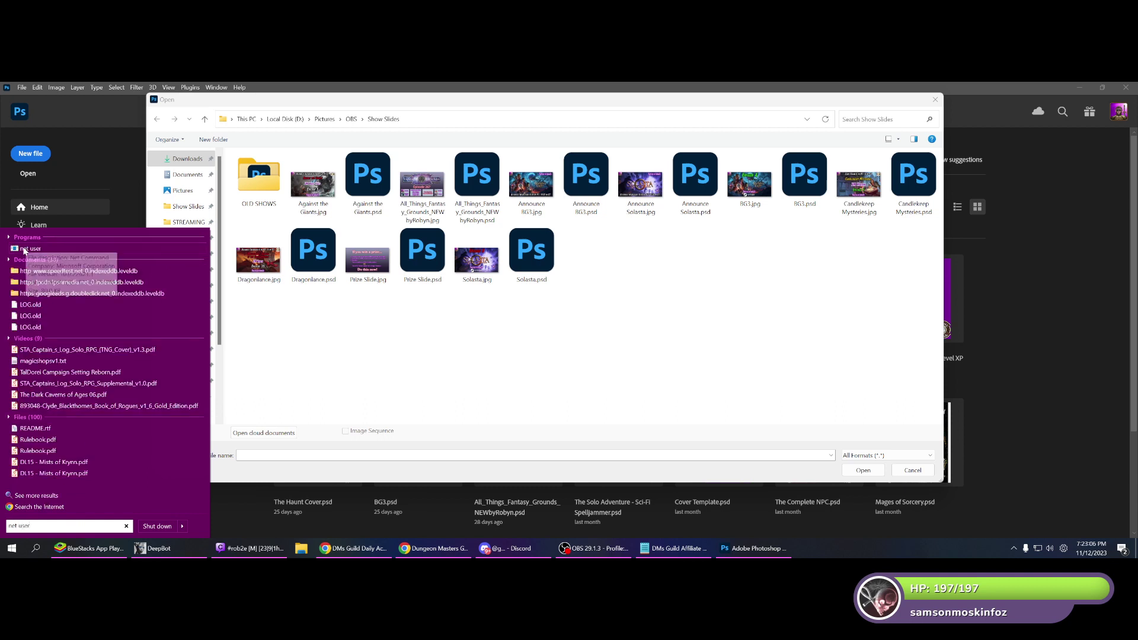
pyautogui.click(24, 251)
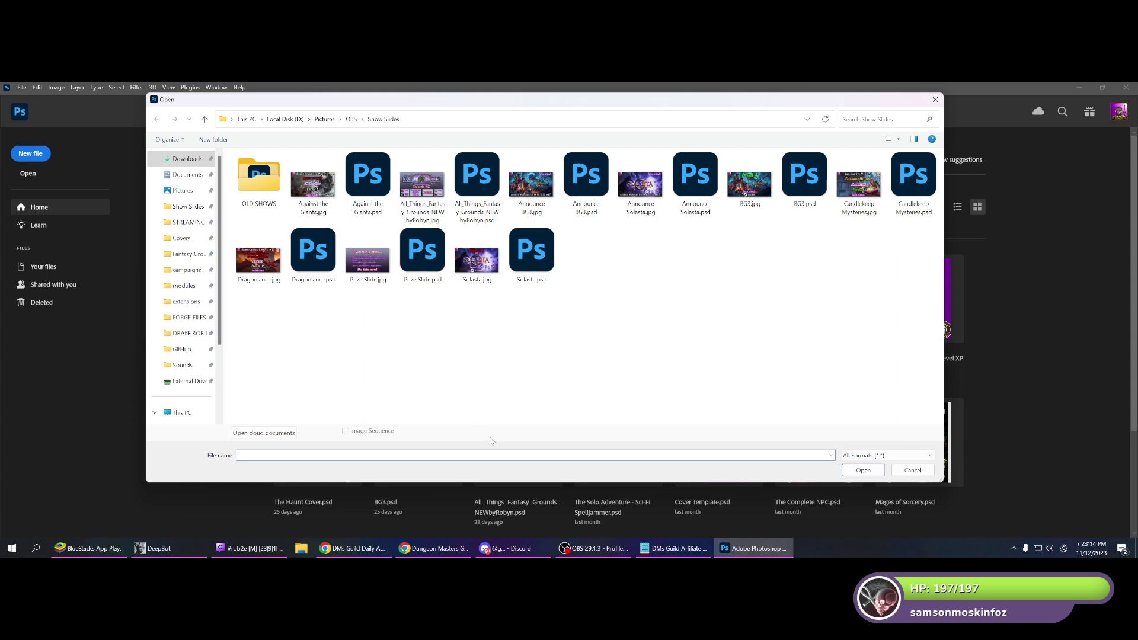
# List the computer's user accounts with net user in a Command Prompt run as administrator, and close it.
pyautogui.click(9, 550)
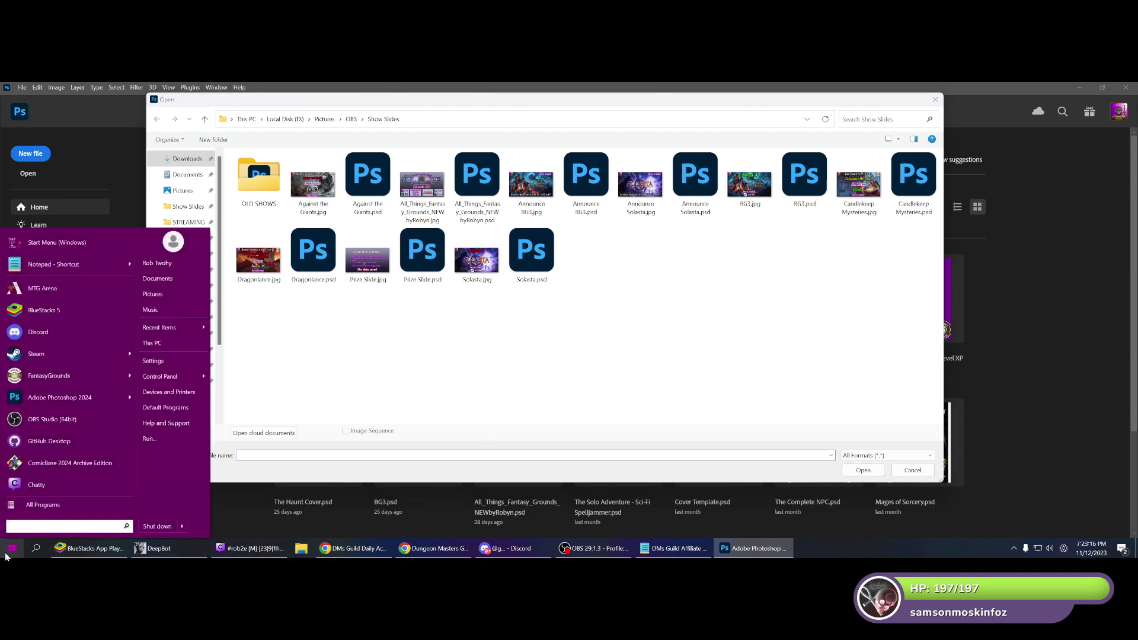
pyautogui.write('cmd')
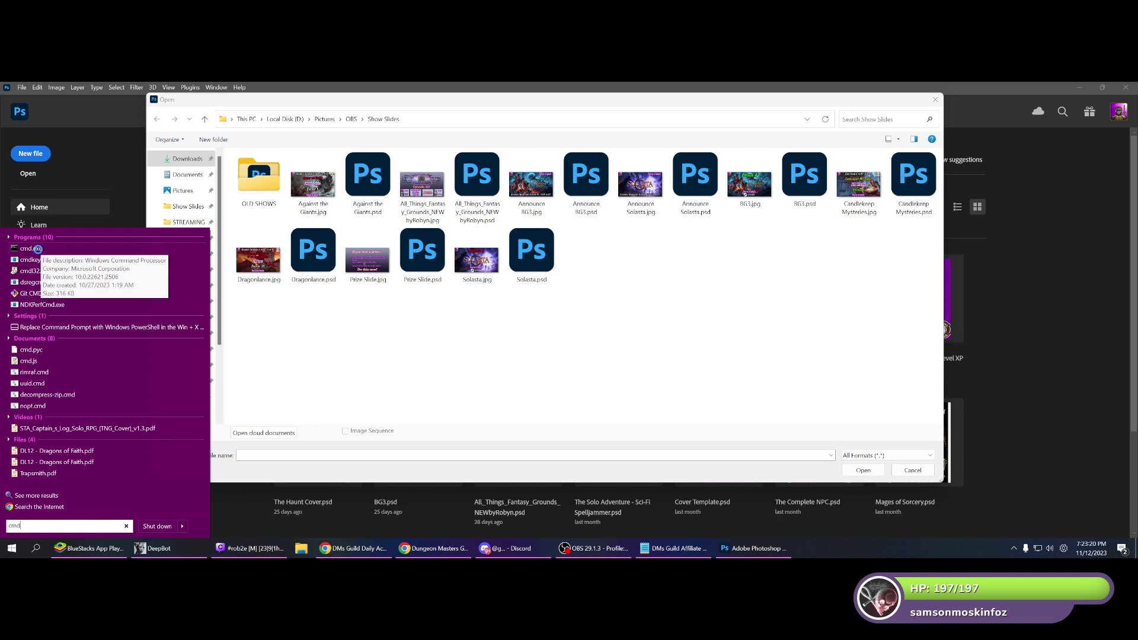
pyautogui.rightClick(37, 249)
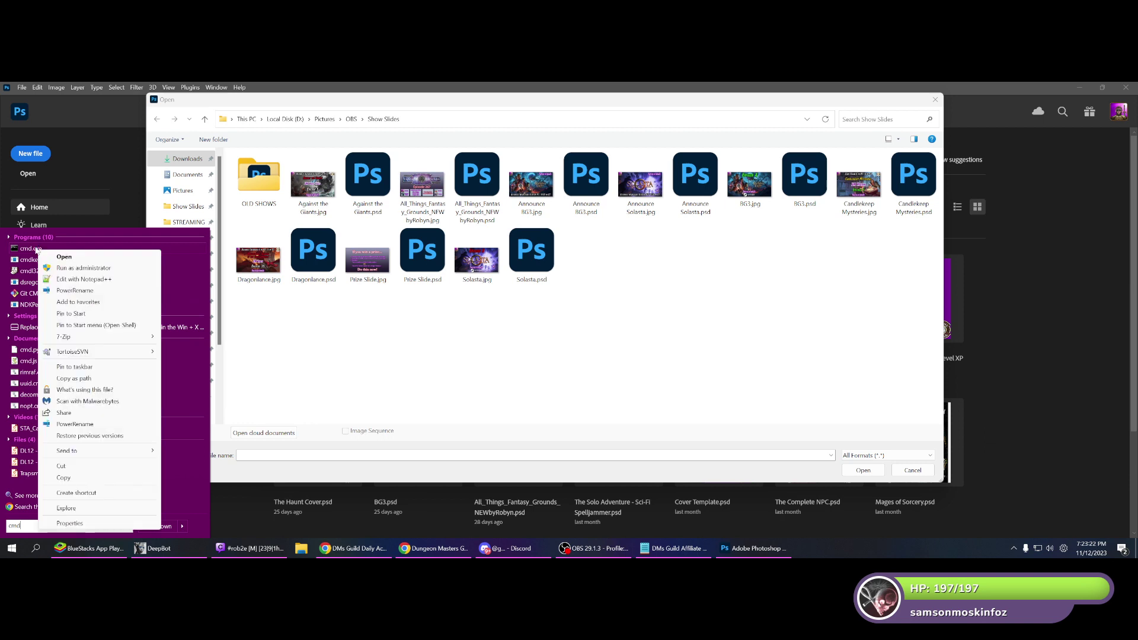
pyautogui.click(59, 268)
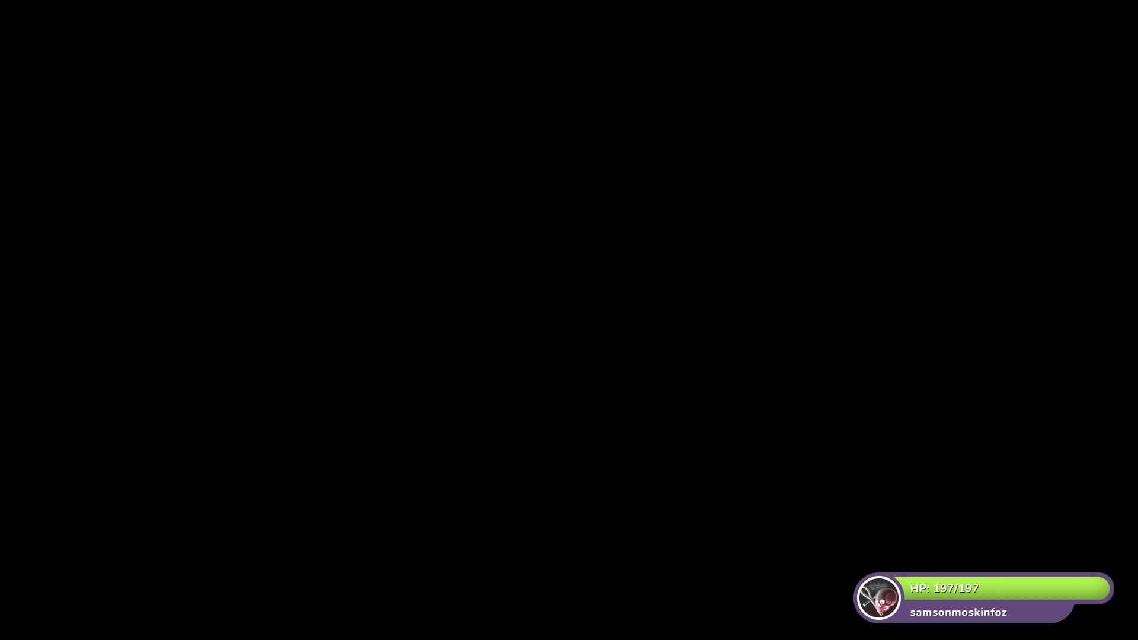
pyautogui.write('net user')
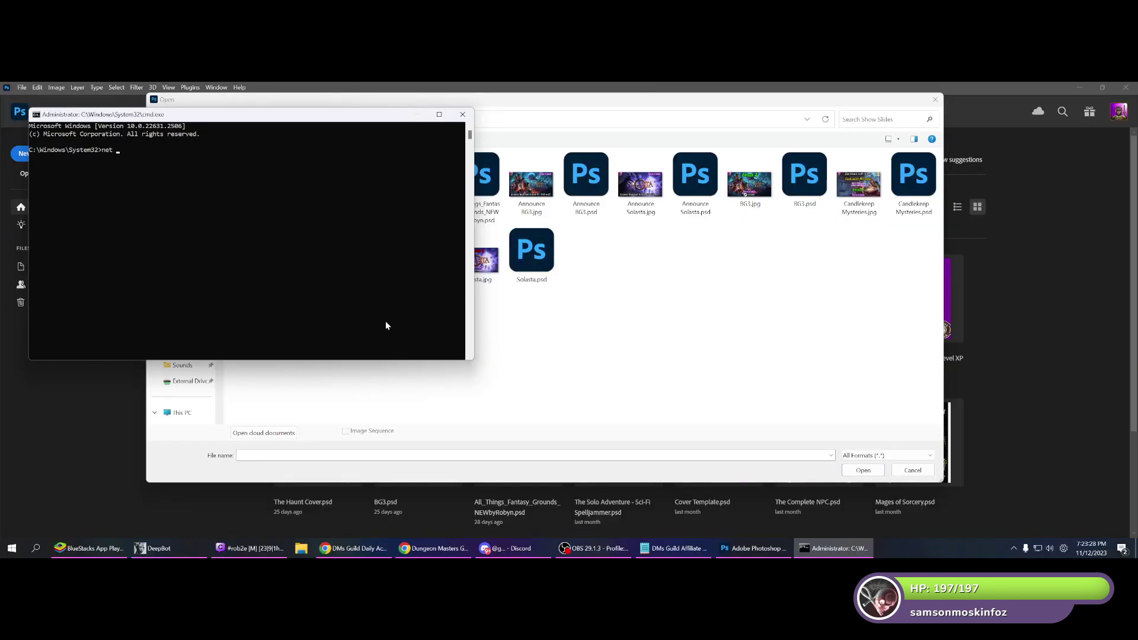
pyautogui.press('Return')
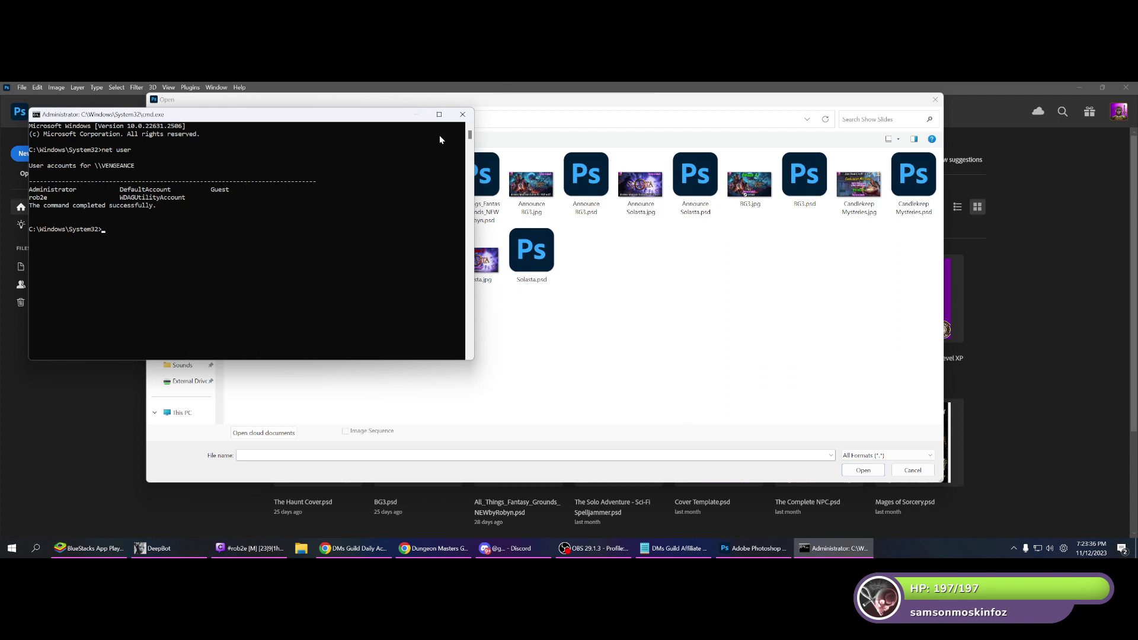
pyautogui.click(463, 114)
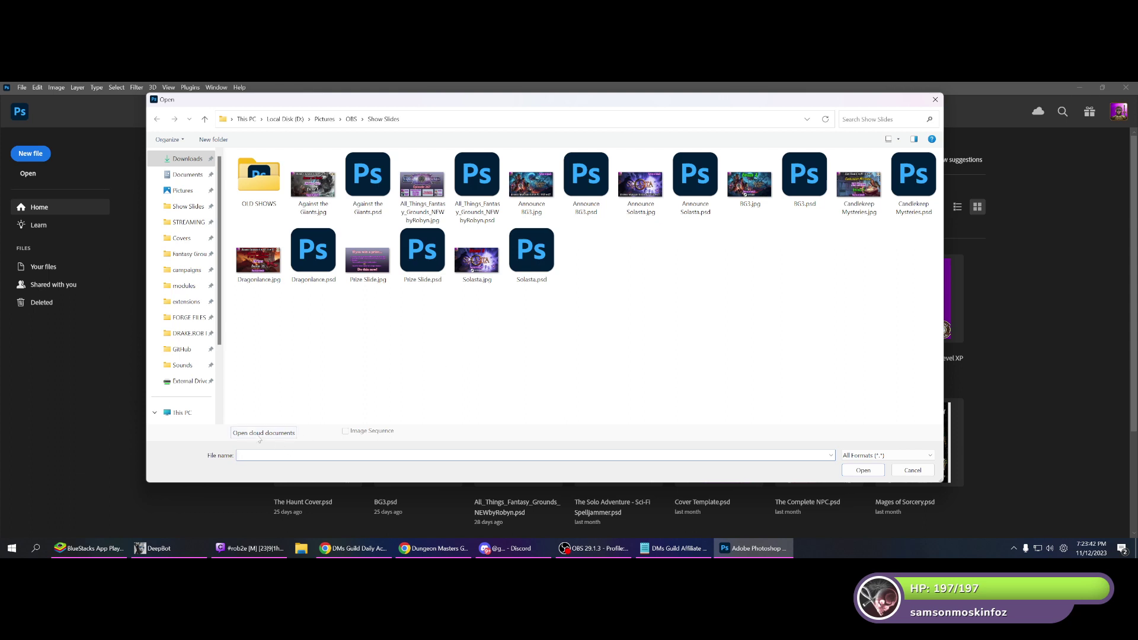
# Switch to File Explorer and open Computer Management for This PC.
pyautogui.click(11, 550)
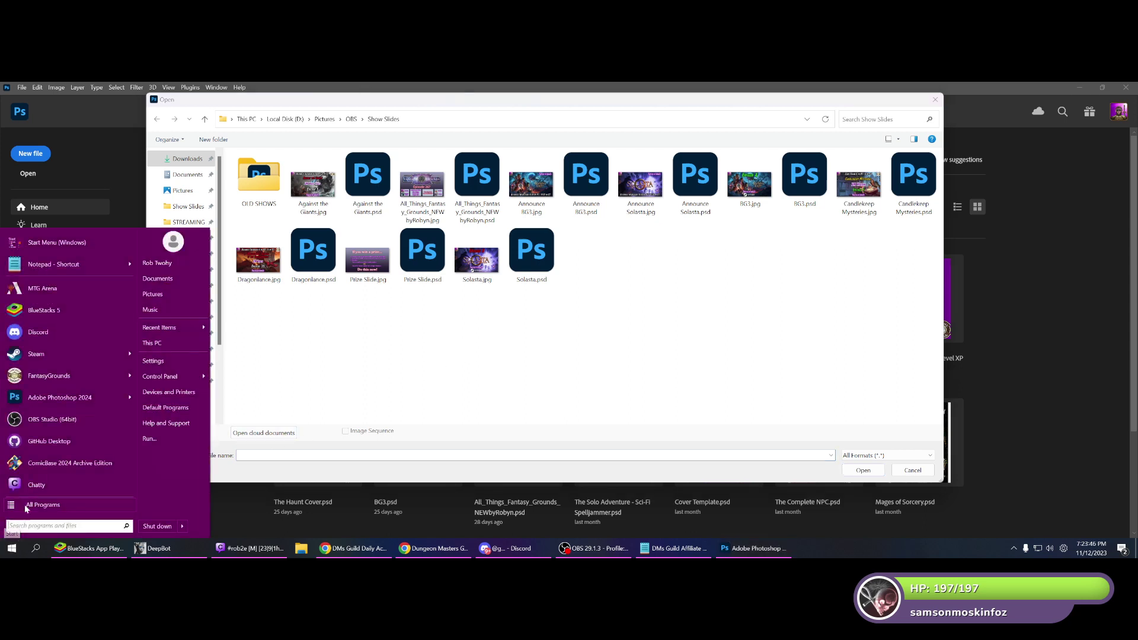
pyautogui.moveTo(41, 382)
pyautogui.click(302, 550)
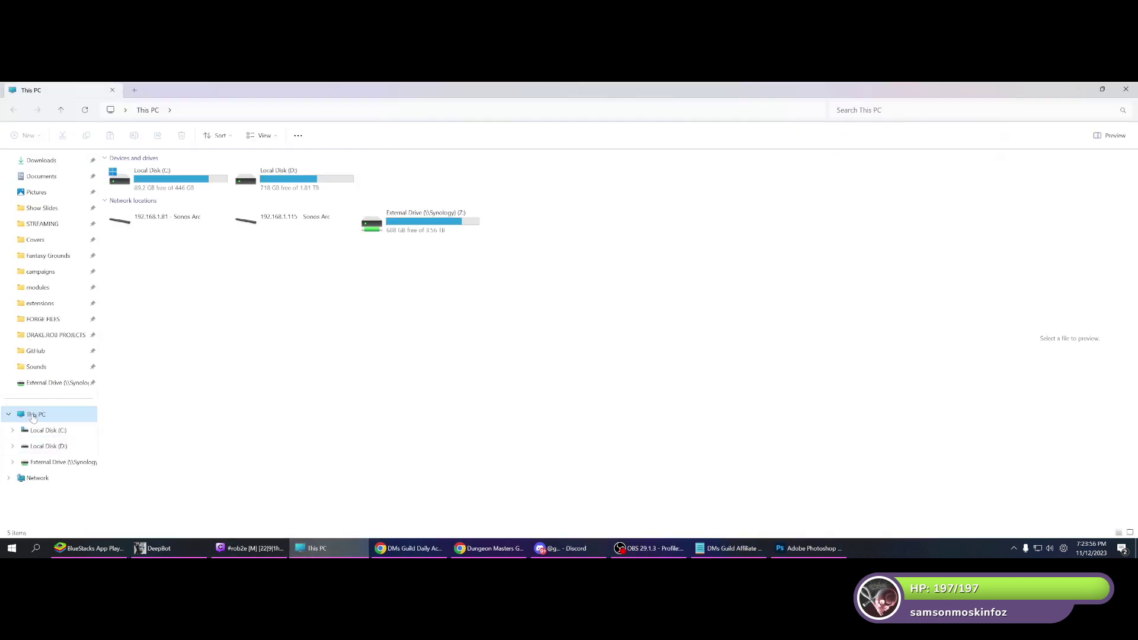
pyautogui.rightClick(33, 419)
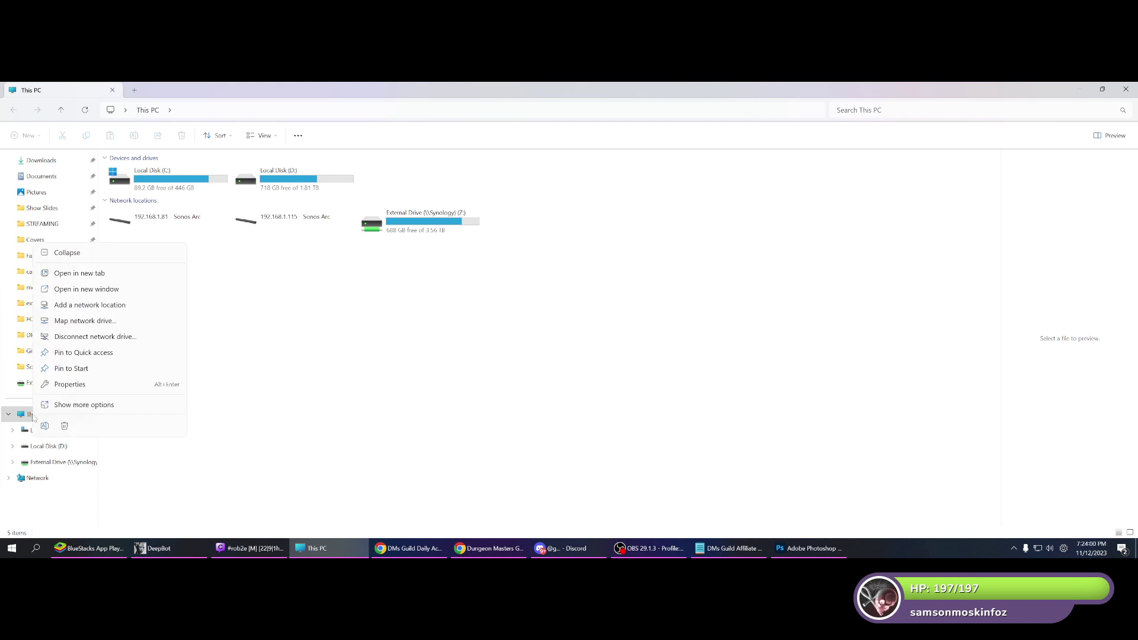
pyautogui.click(345, 349)
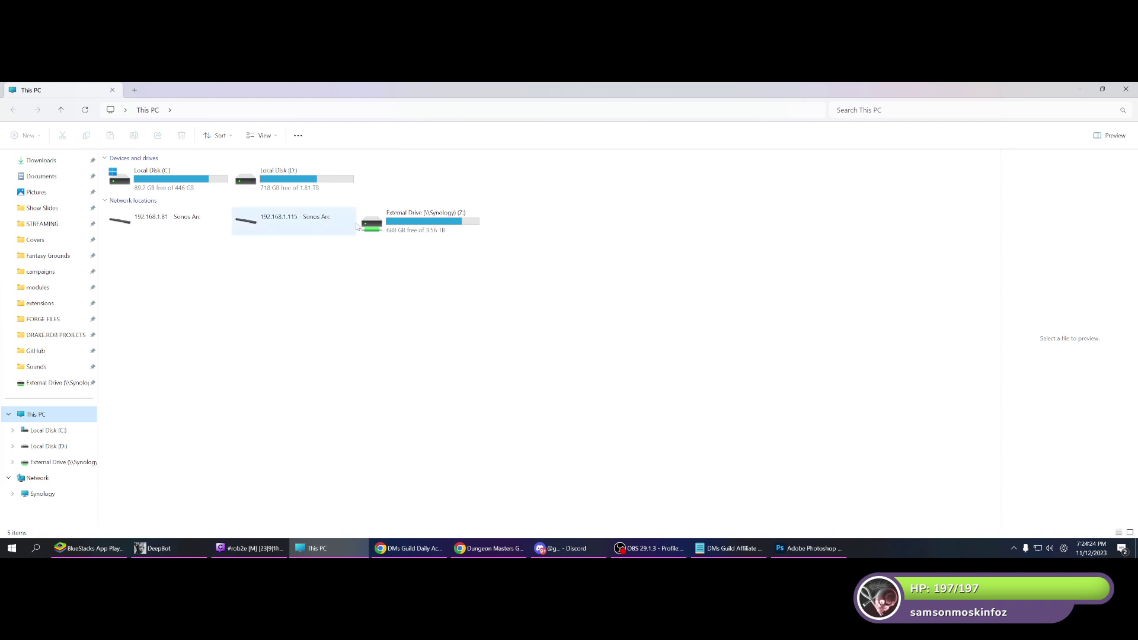
pyautogui.rightClick(60, 419)
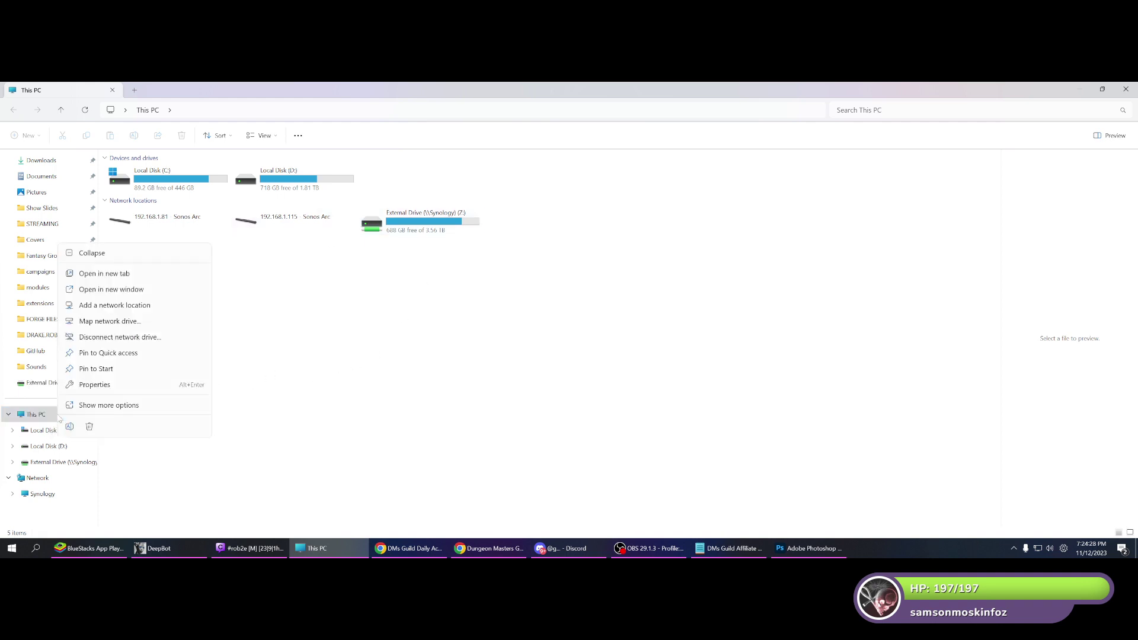
pyautogui.click(114, 406)
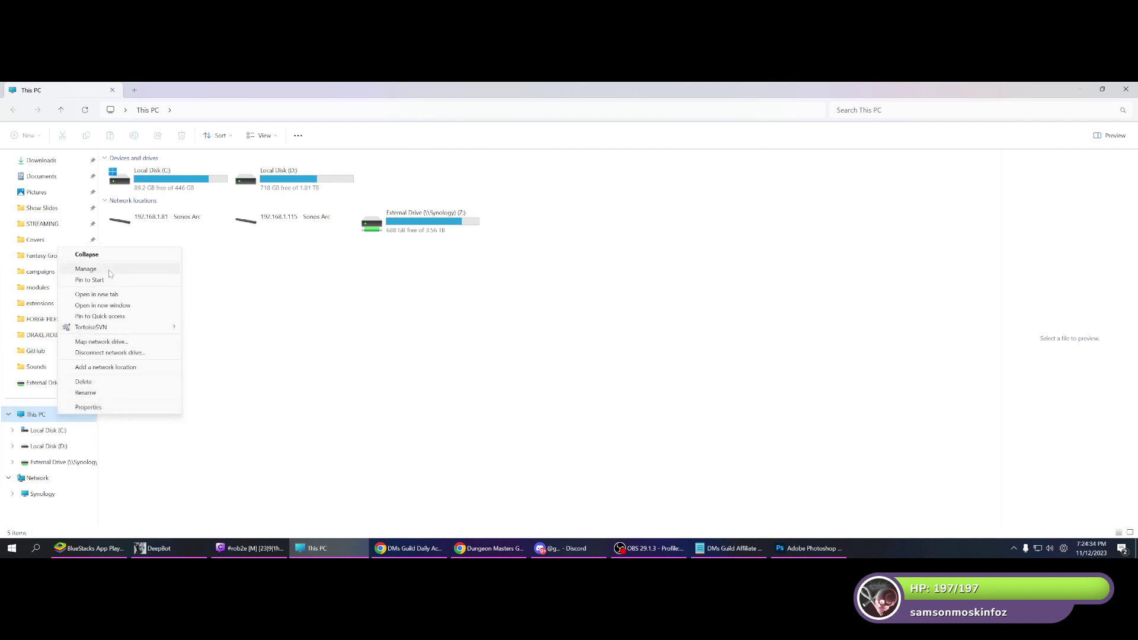
pyautogui.click(86, 269)
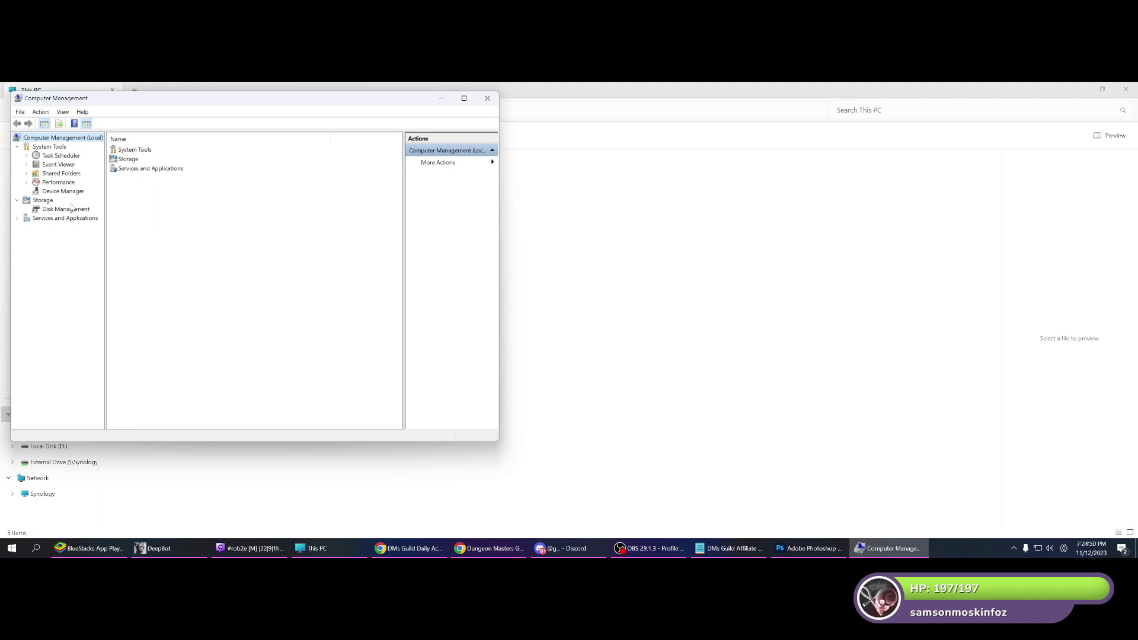
# Reopen Computer Management for This PC, look through its view options, and close it together with File Explorer.
pyautogui.click(489, 99)
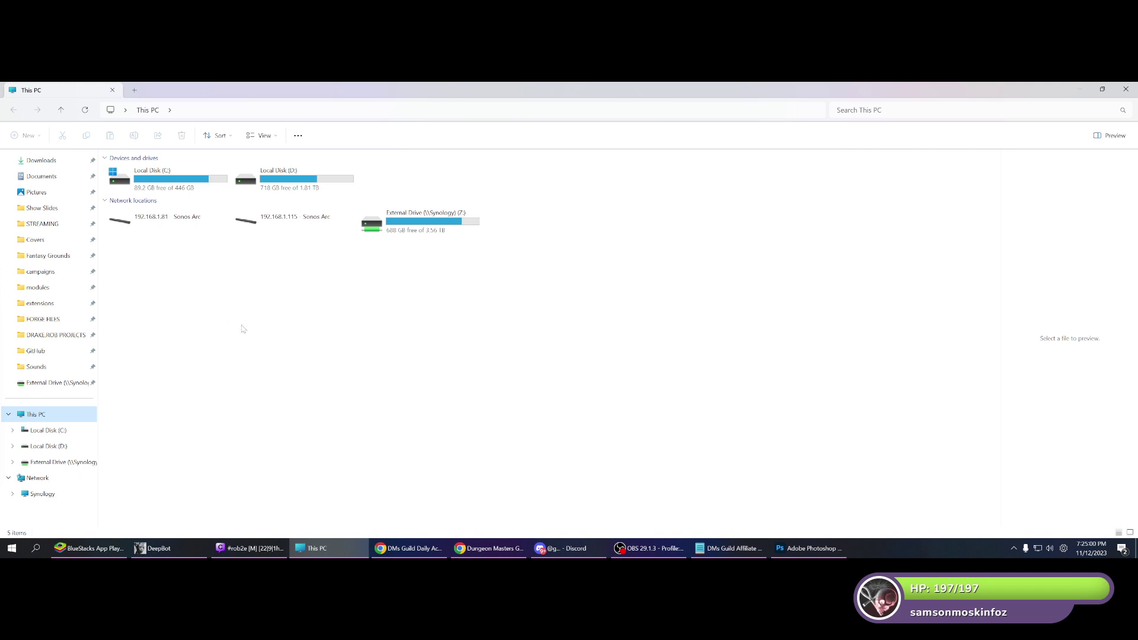
pyautogui.rightClick(52, 417)
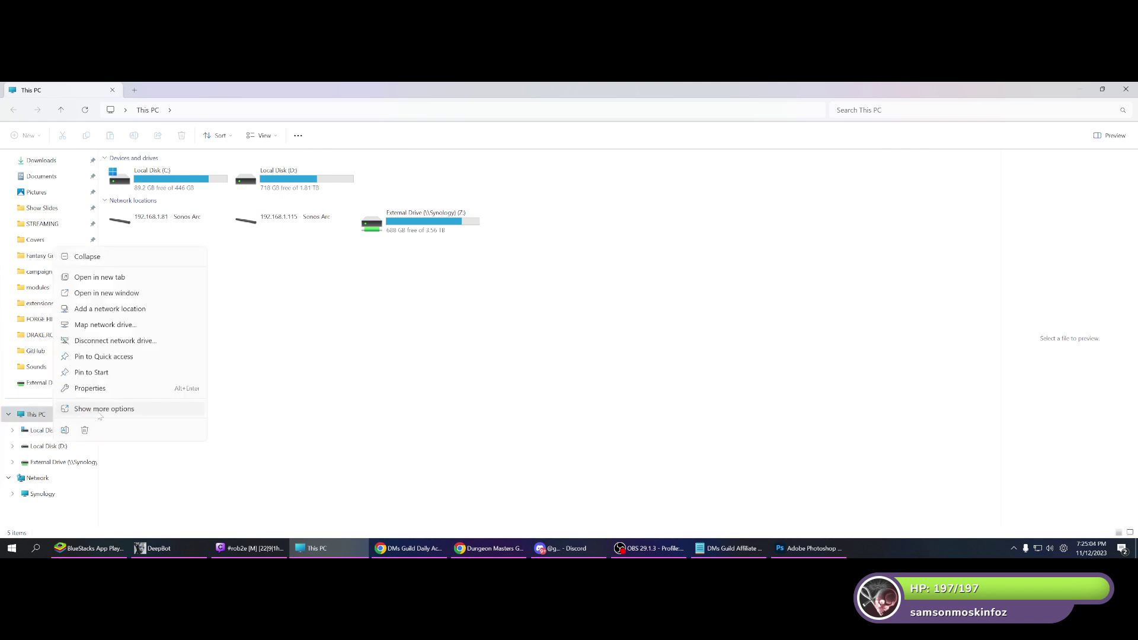
pyautogui.click(101, 410)
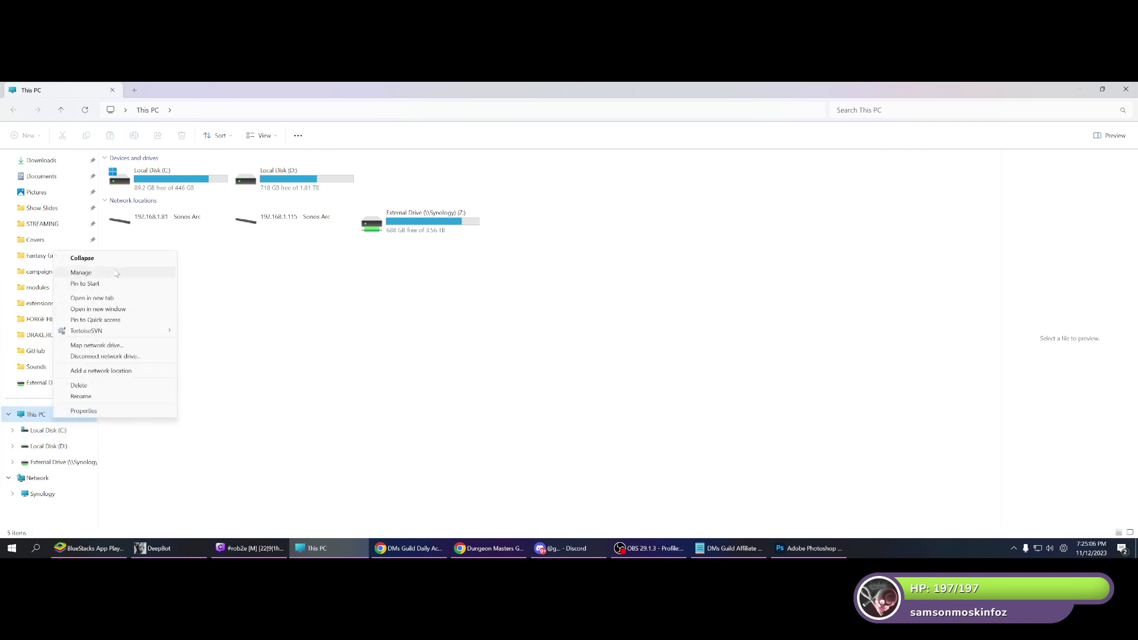
pyautogui.click(116, 274)
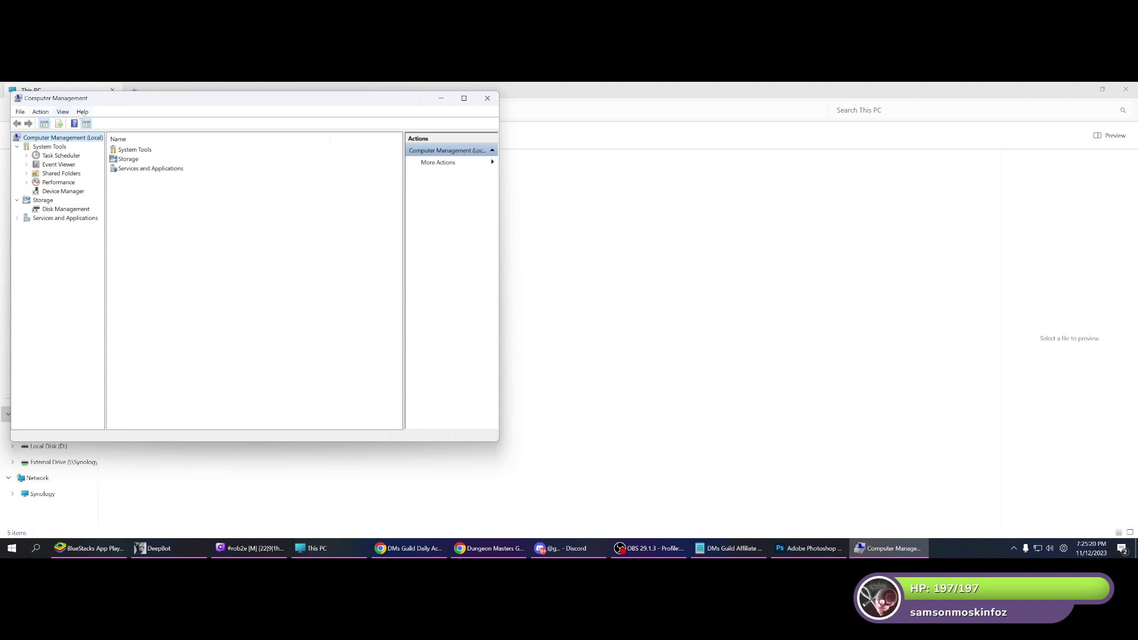
pyautogui.click(61, 114)
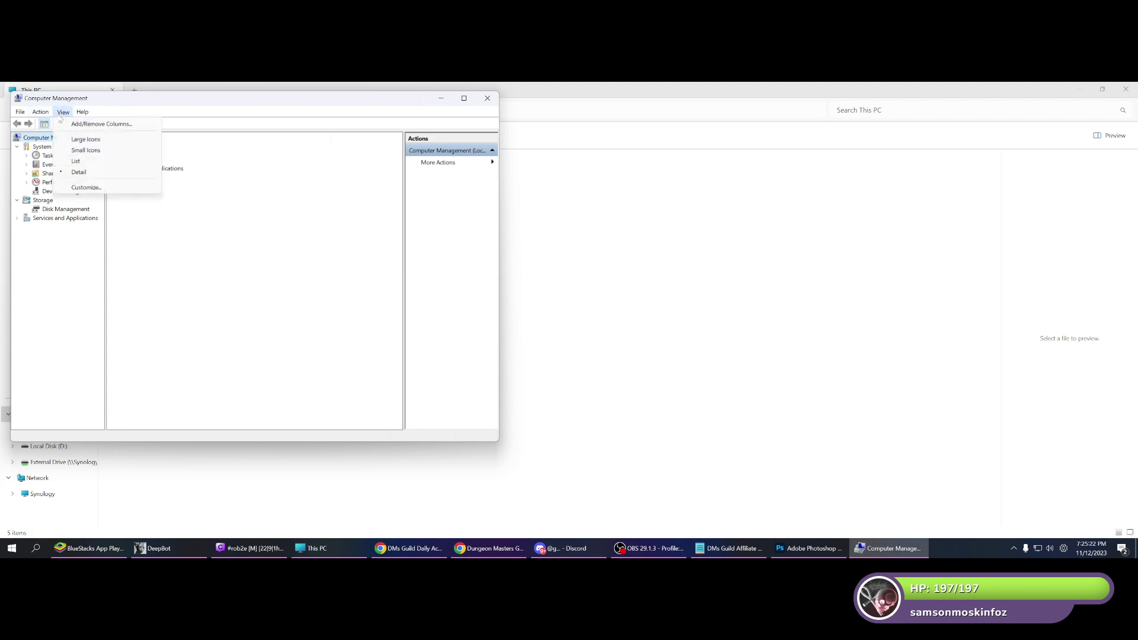
pyautogui.click(488, 99)
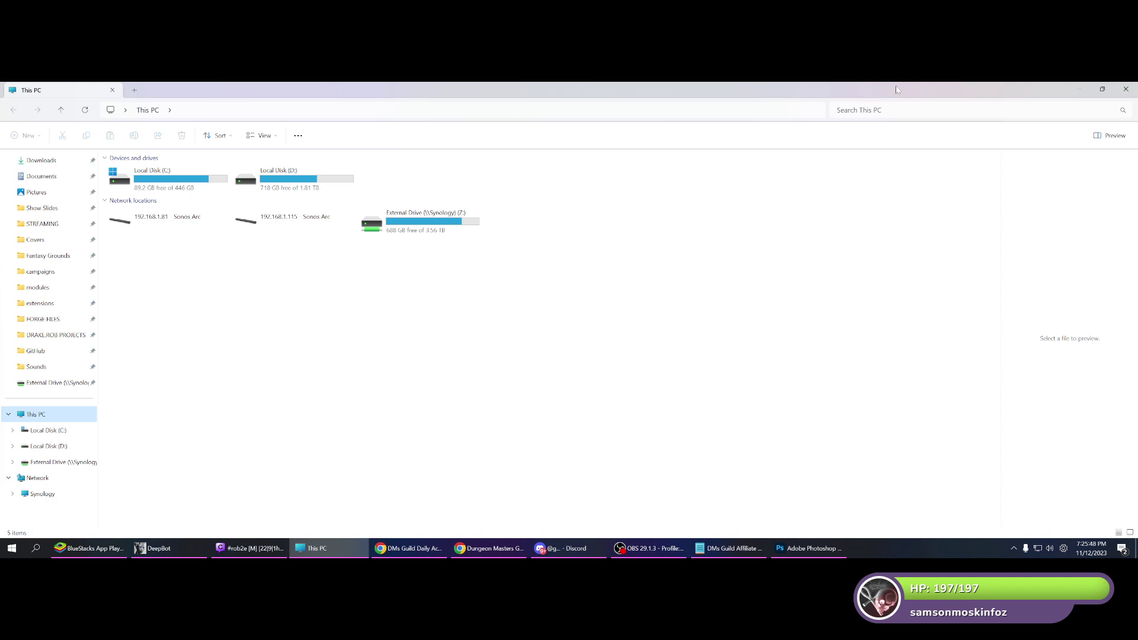
pyautogui.click(1126, 89)
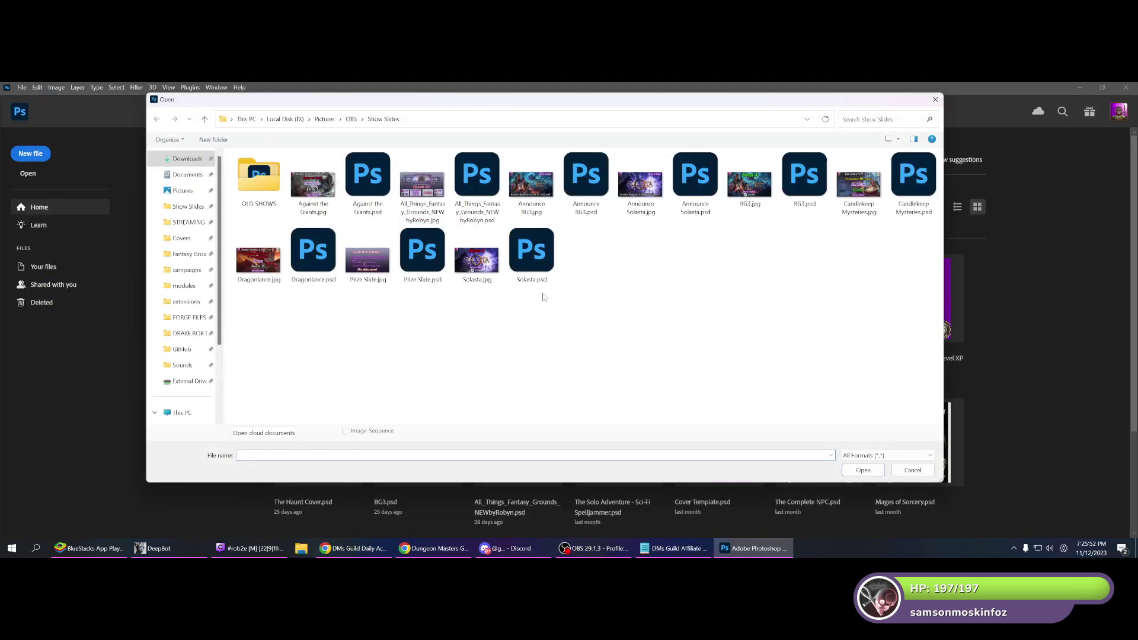
# Open The Lost Relic of Kyranthat FG.psd from the Collaborations 2023 folder inside Covers.
pyautogui.click(178, 238)
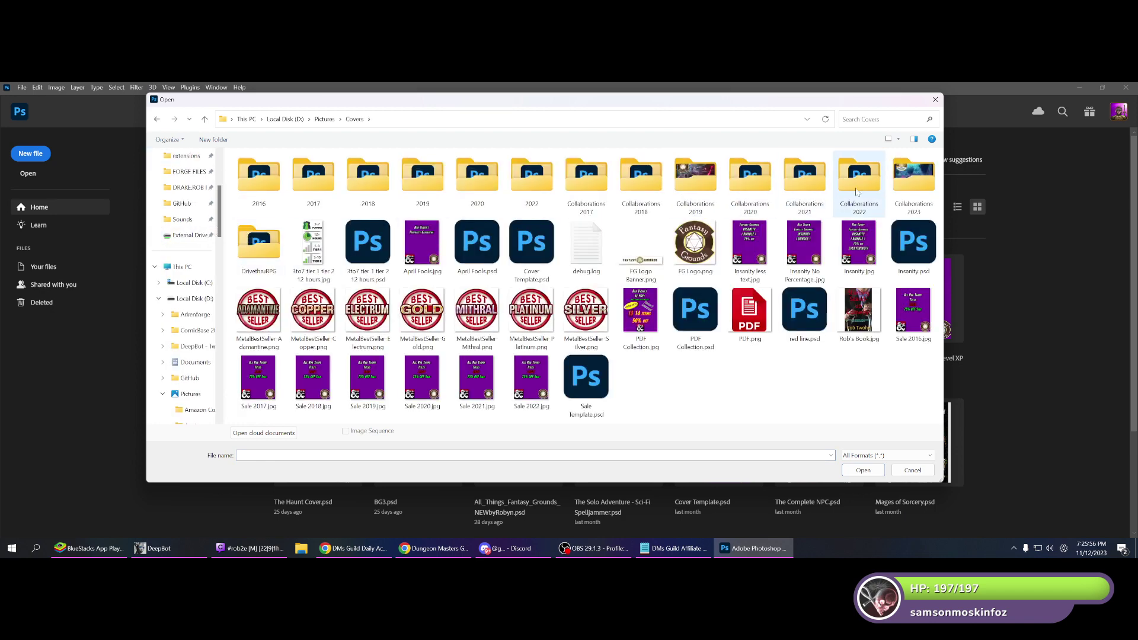
pyautogui.doubleClick(916, 187)
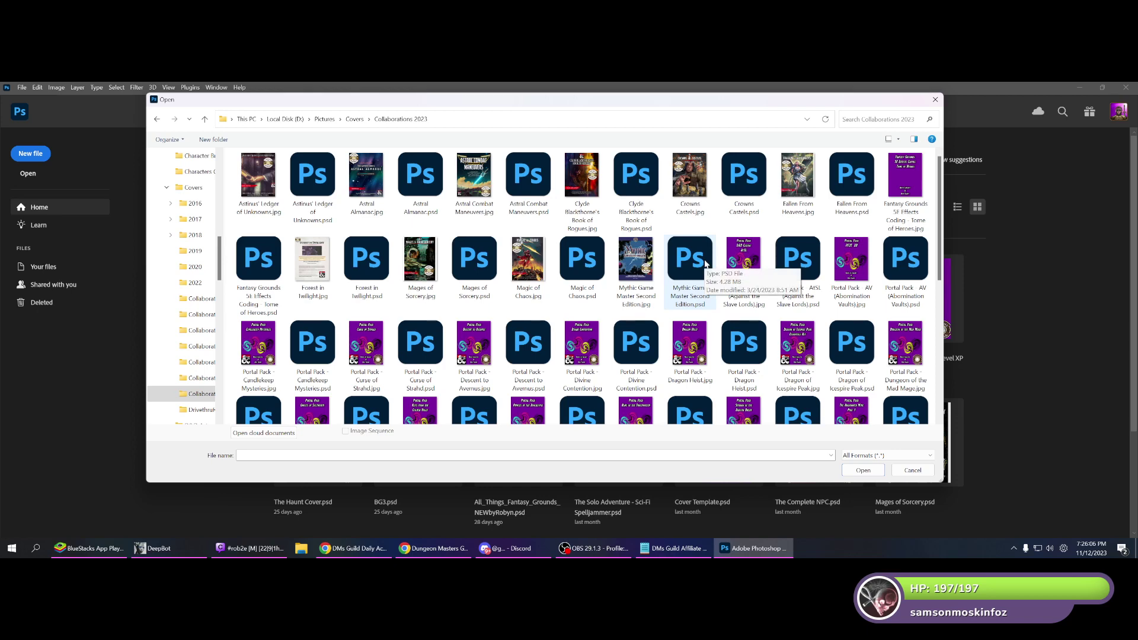
pyautogui.scroll(-5, 706, 263)
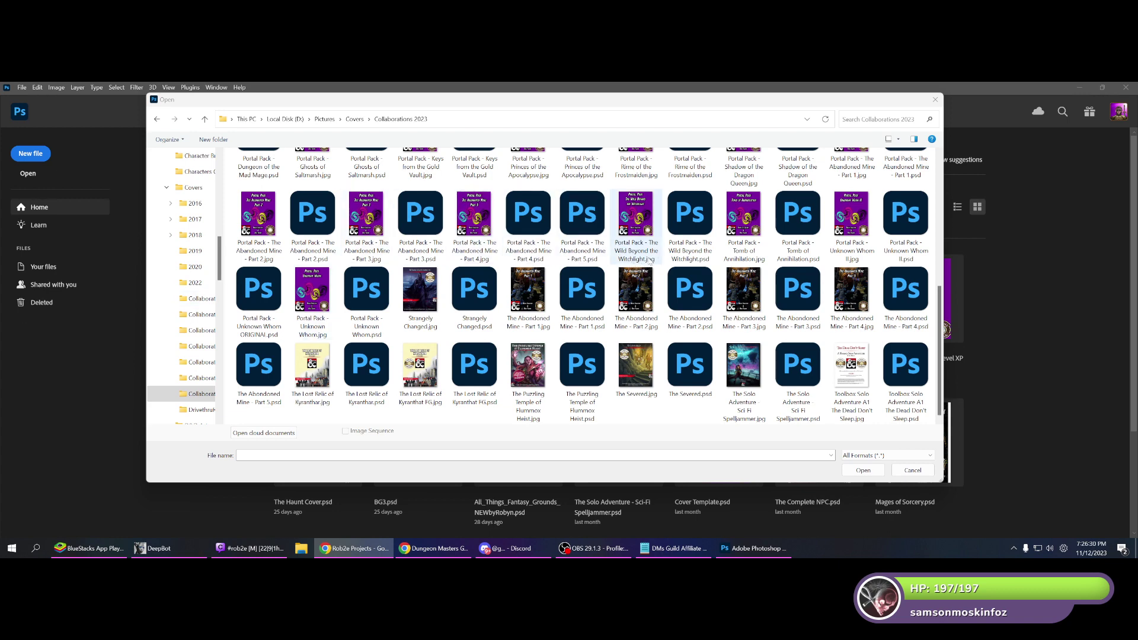
pyautogui.scroll(5, 705, 237)
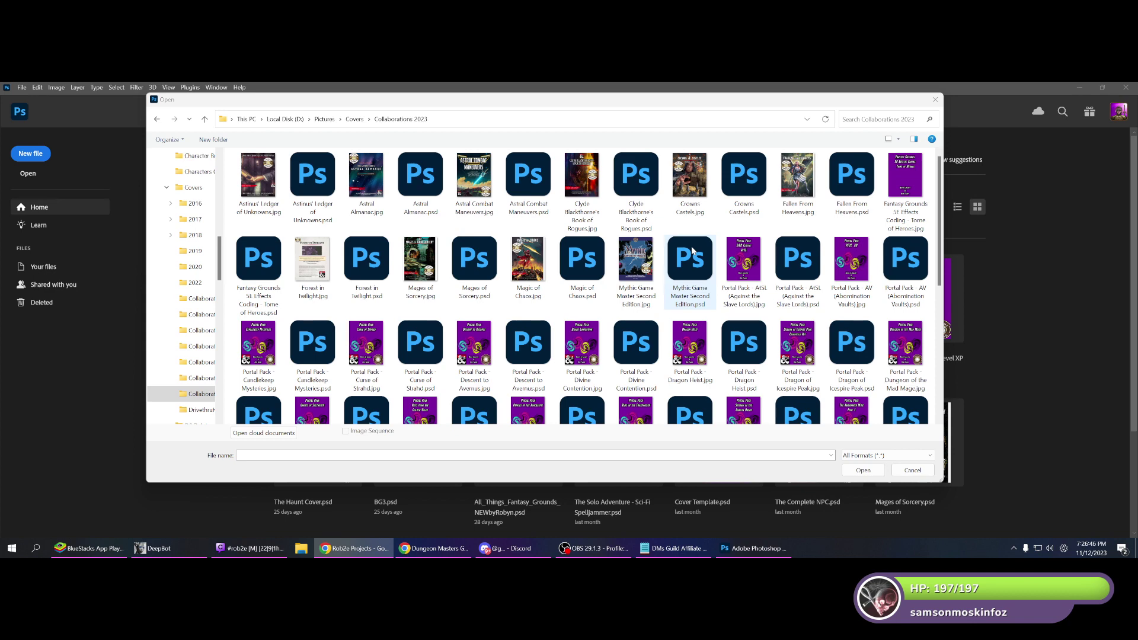
pyautogui.scroll(-5, 691, 252)
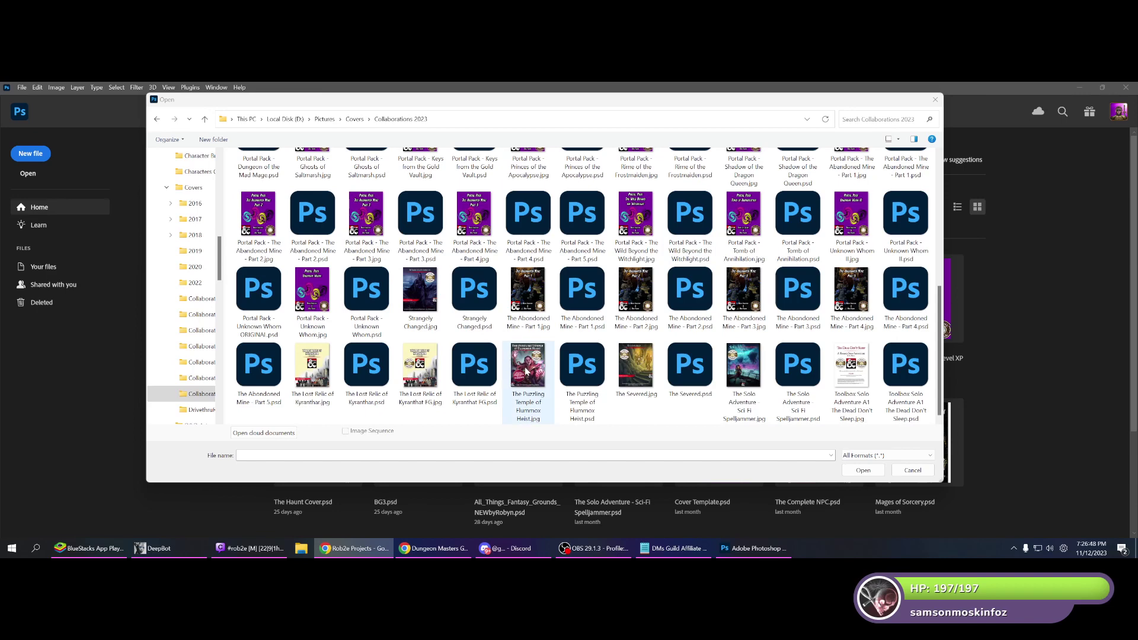
pyautogui.click(467, 368)
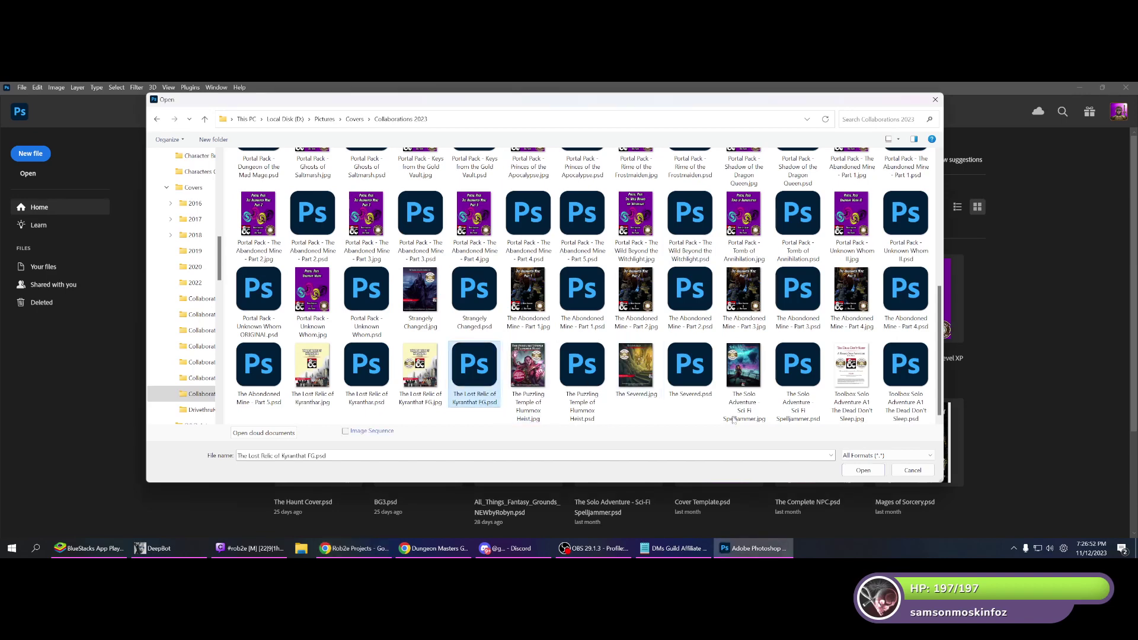
pyautogui.click(863, 471)
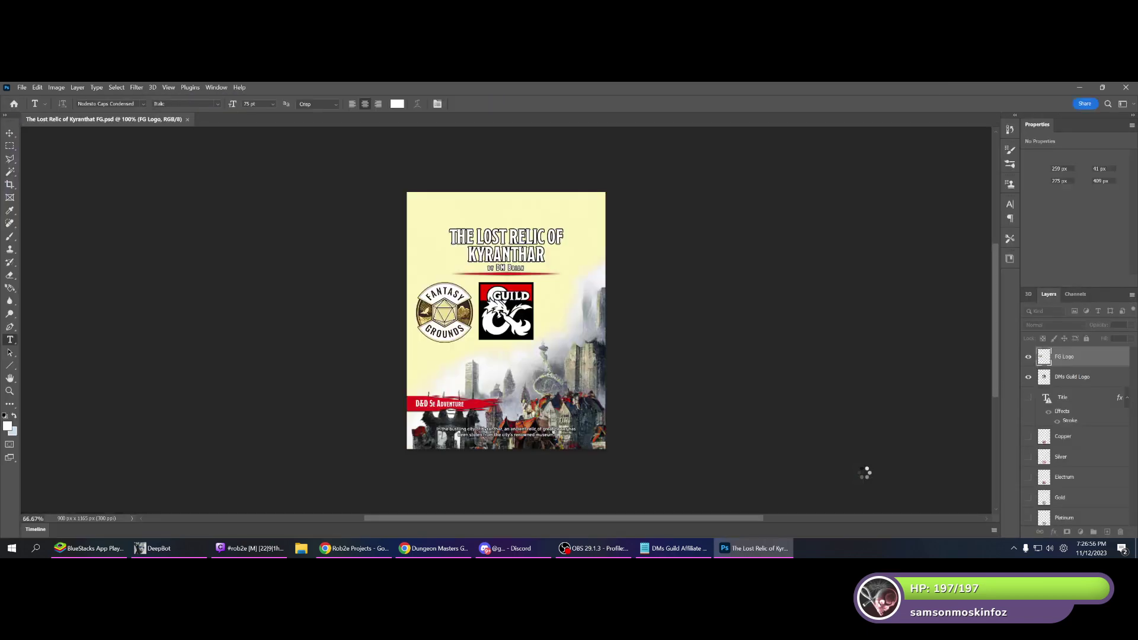
# Delete the old cover artwork, Layer 1, directly above the purple colour fill.
pyautogui.scroll(-2, 1084, 475)
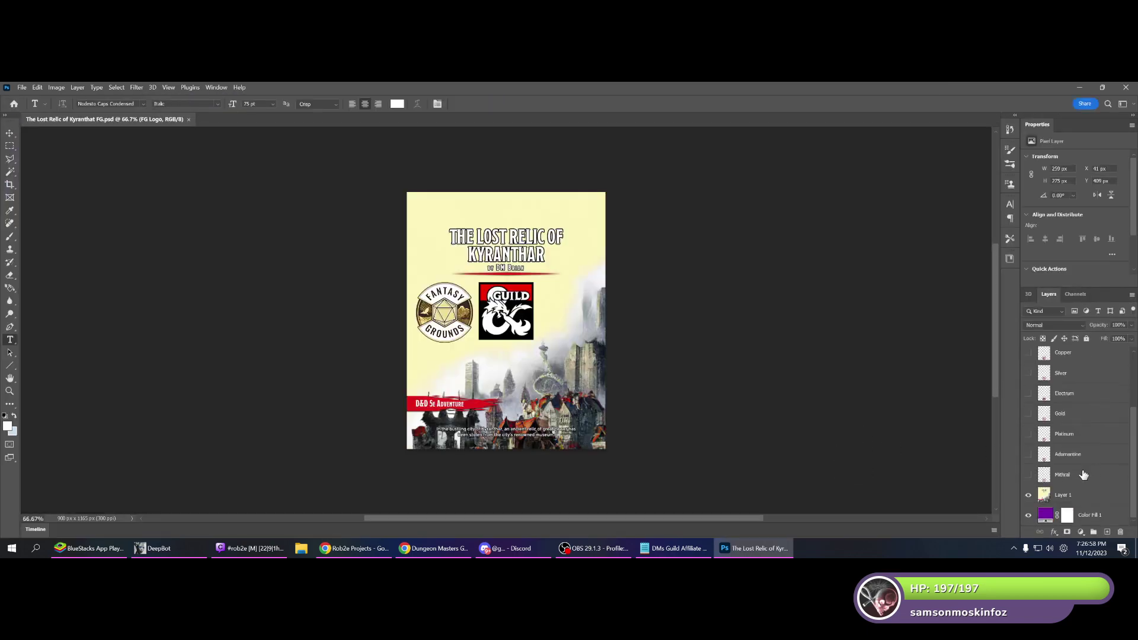
pyautogui.click(1047, 497)
pyautogui.press('Delete')
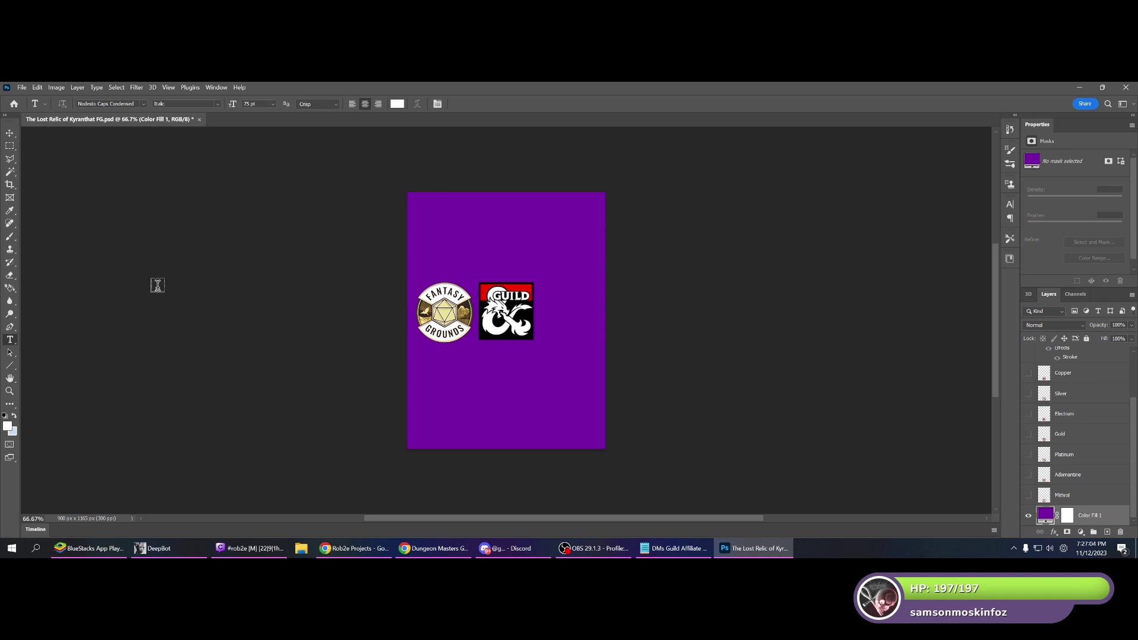
# Move the DMs Guild logo to the cover's lower-right corner and the Fantasy Grounds logo to its lower-left corner.
pyautogui.click(9, 133)
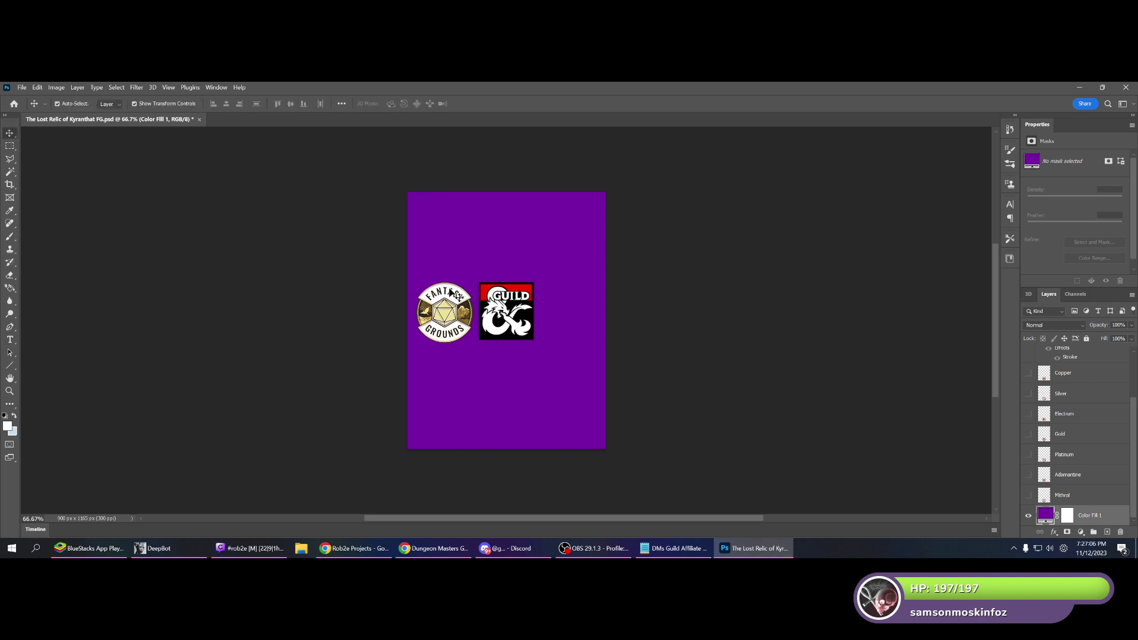
pyautogui.moveTo(520, 329); pyautogui.dragTo(593, 431)
pyautogui.moveTo(461, 316); pyautogui.dragTo(452, 421)
pyautogui.moveTo(581, 416); pyautogui.dragTo(582, 423)
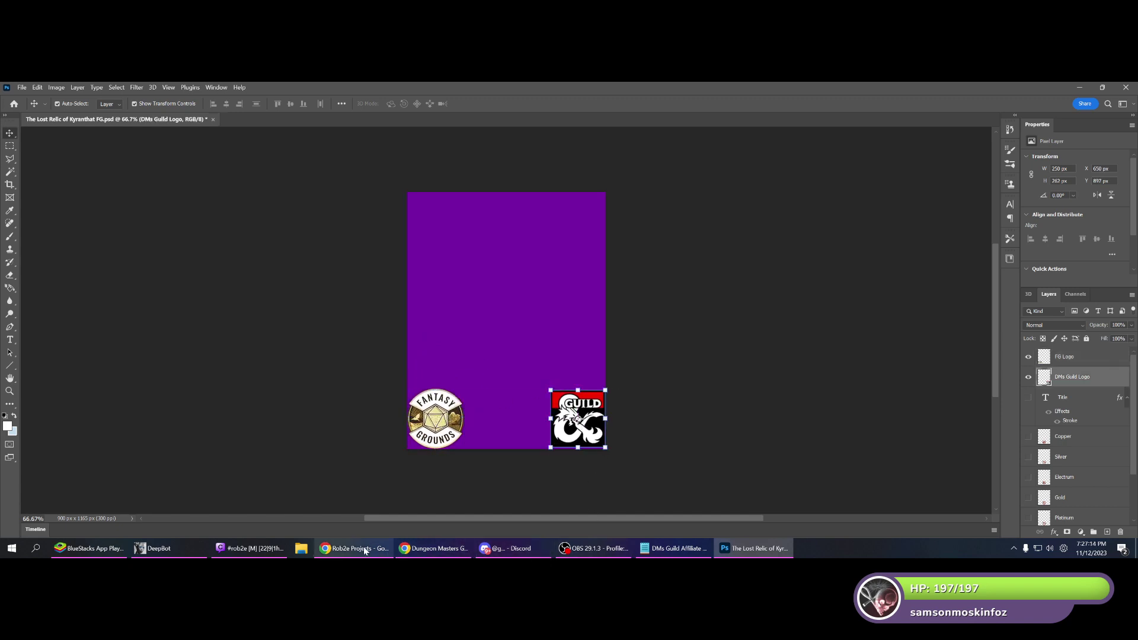
# Copy the hooded character image from the Discord conversation and paste it into the Photoshop cover directly above the Color Fill 1 layer.
pyautogui.click(488, 547)
pyautogui.click(351, 398)
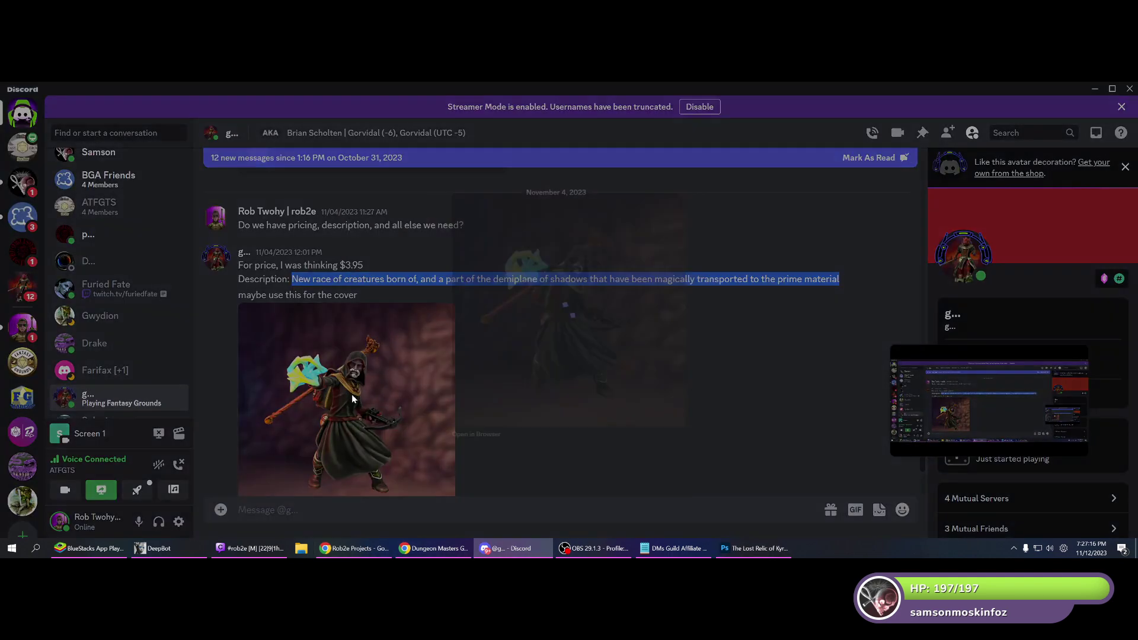
pyautogui.rightClick(539, 385)
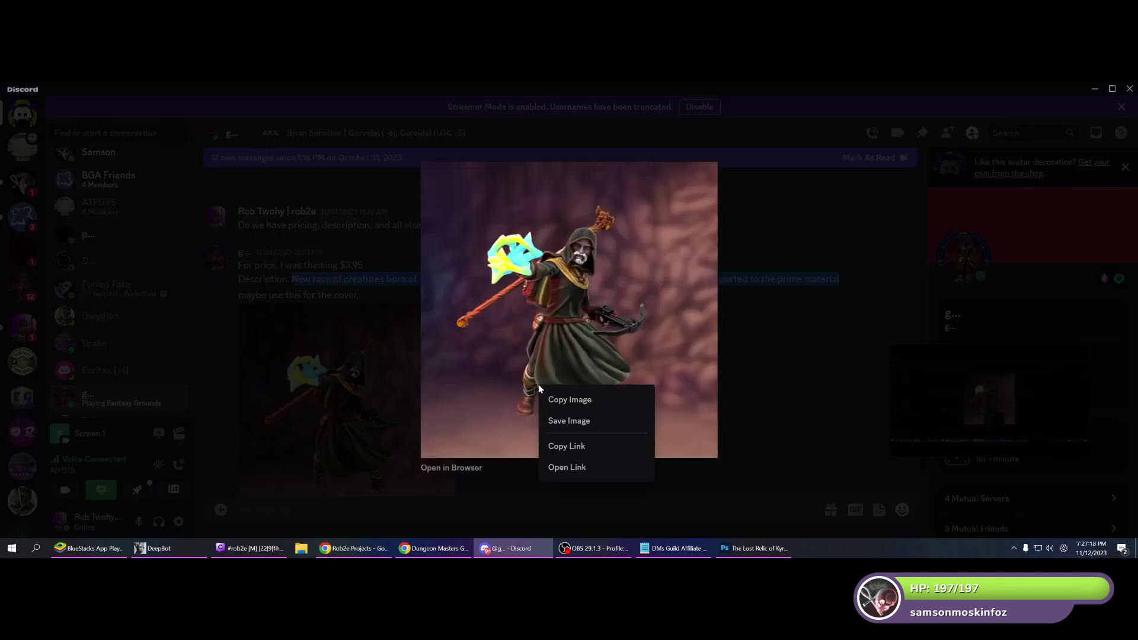
pyautogui.click(570, 403)
pyautogui.moveTo(750, 552)
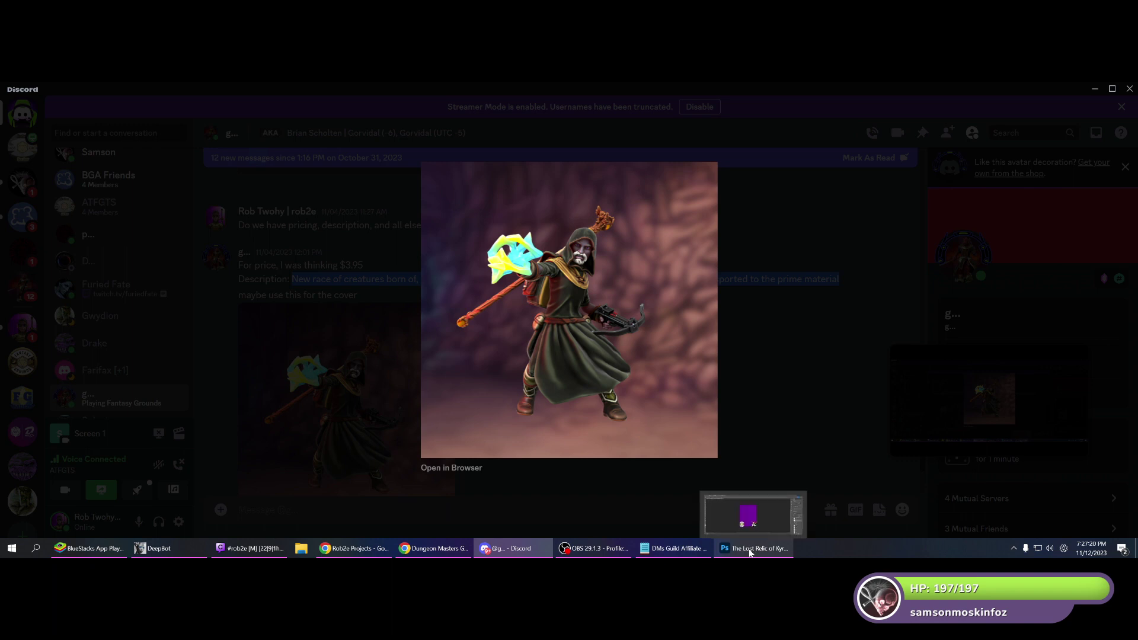
pyautogui.click(749, 550)
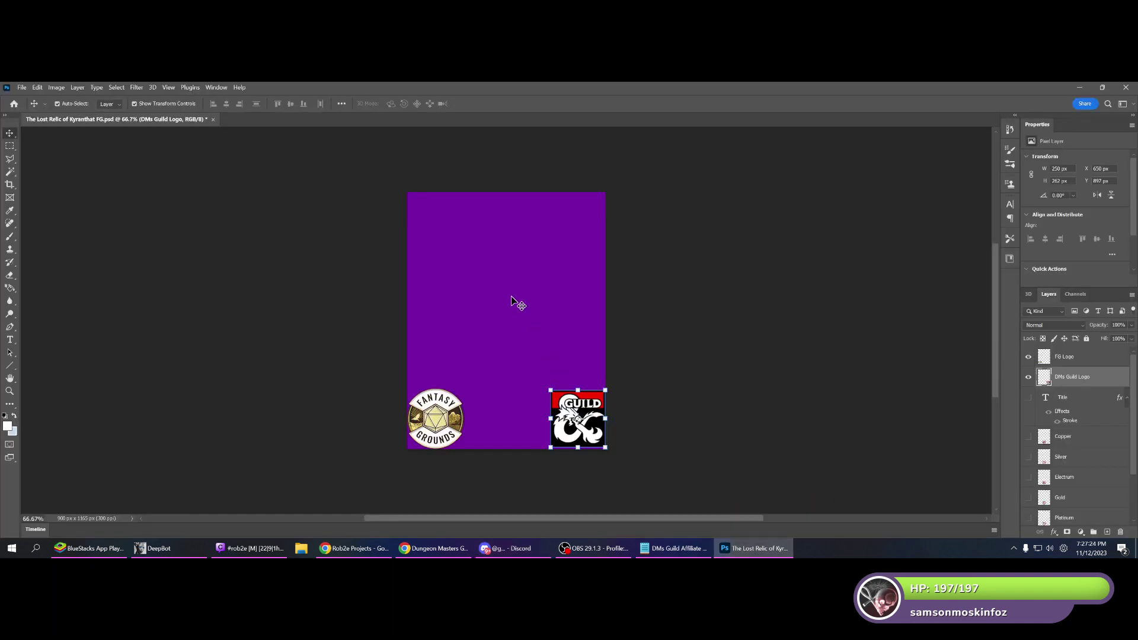
pyautogui.hotkey('ctrl', 'v')
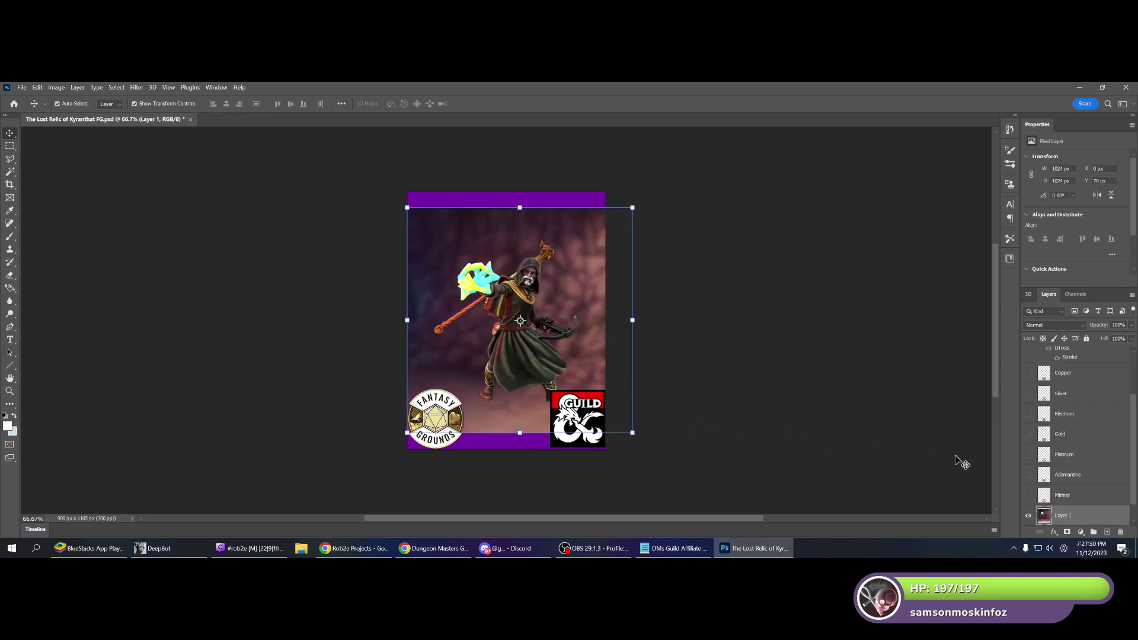
# Enlarge the pasted character artwork to about 121% and centre it horizontally so it covers the whole purple background.
pyautogui.scroll(-1, 1055, 486)
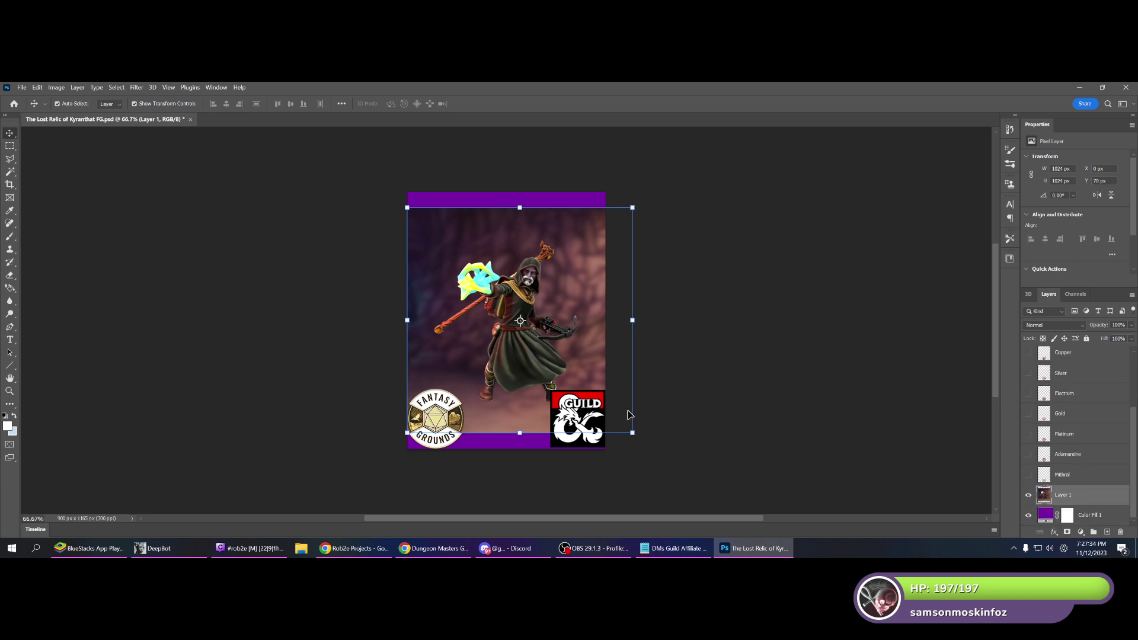
pyautogui.moveTo(525, 325); pyautogui.dragTo(507, 291)
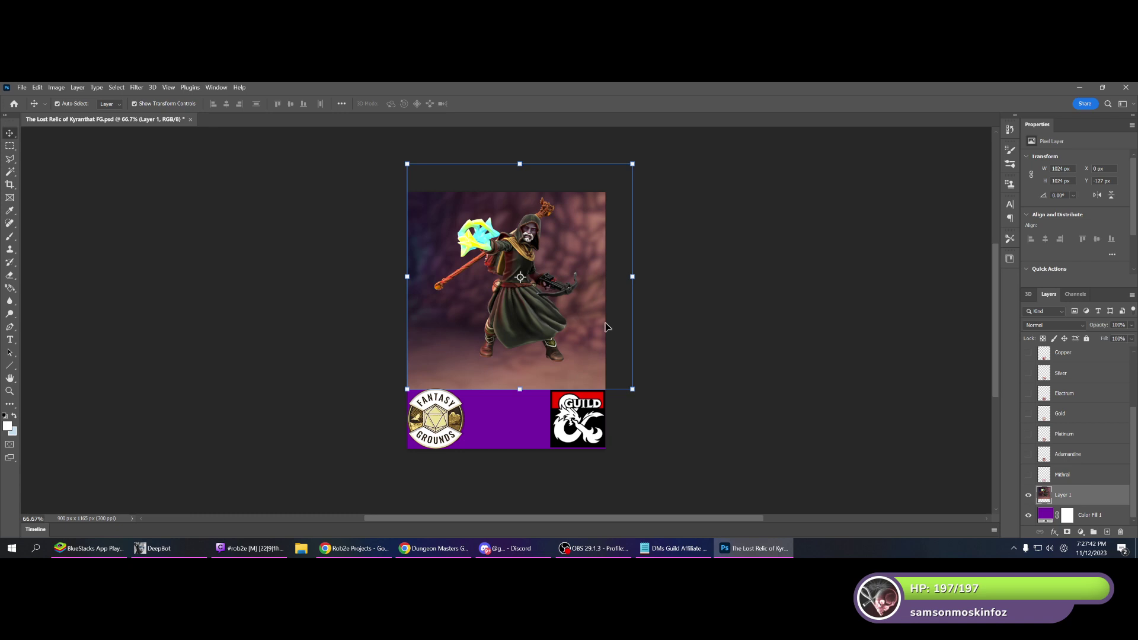
pyautogui.moveTo(646, 400); pyautogui.dragTo(682, 435)
pyautogui.moveTo(522, 311); pyautogui.dragTo(488, 324)
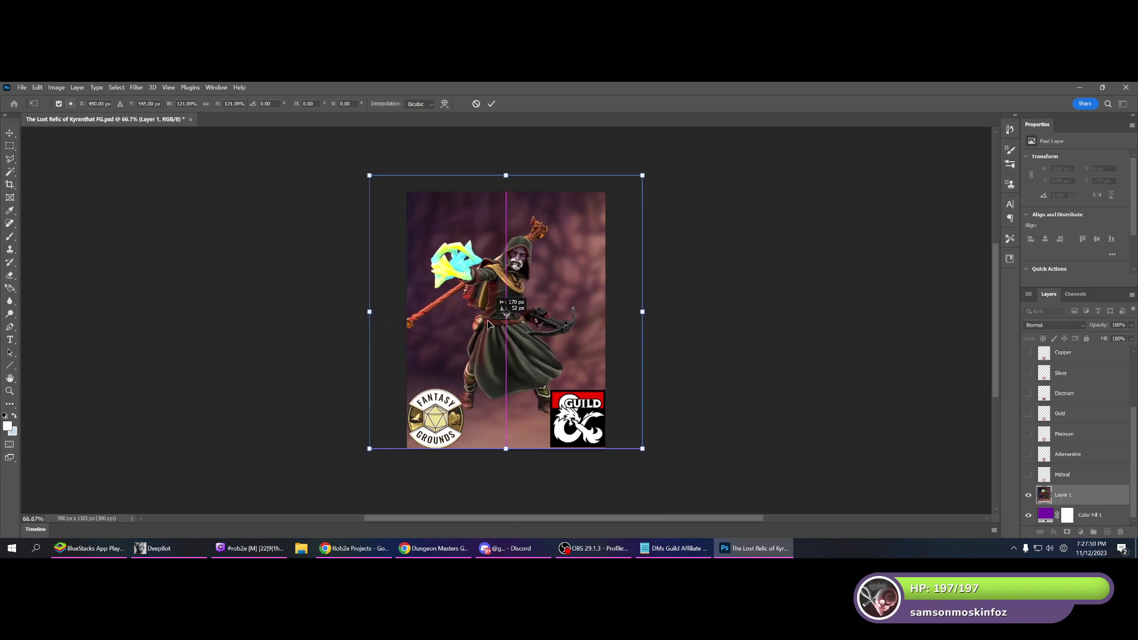
pyautogui.moveTo(488, 323); pyautogui.dragTo(488, 323)
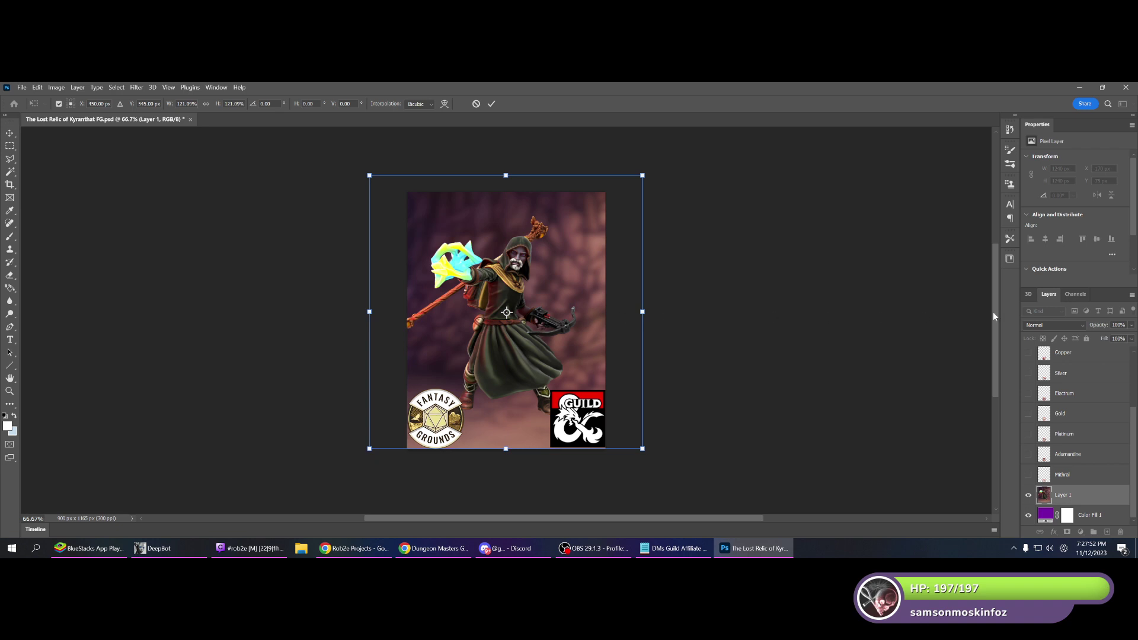
# Show the hidden Title layer and replace its placeholder text with The Shadow Race.
pyautogui.scroll(3, 1077, 385)
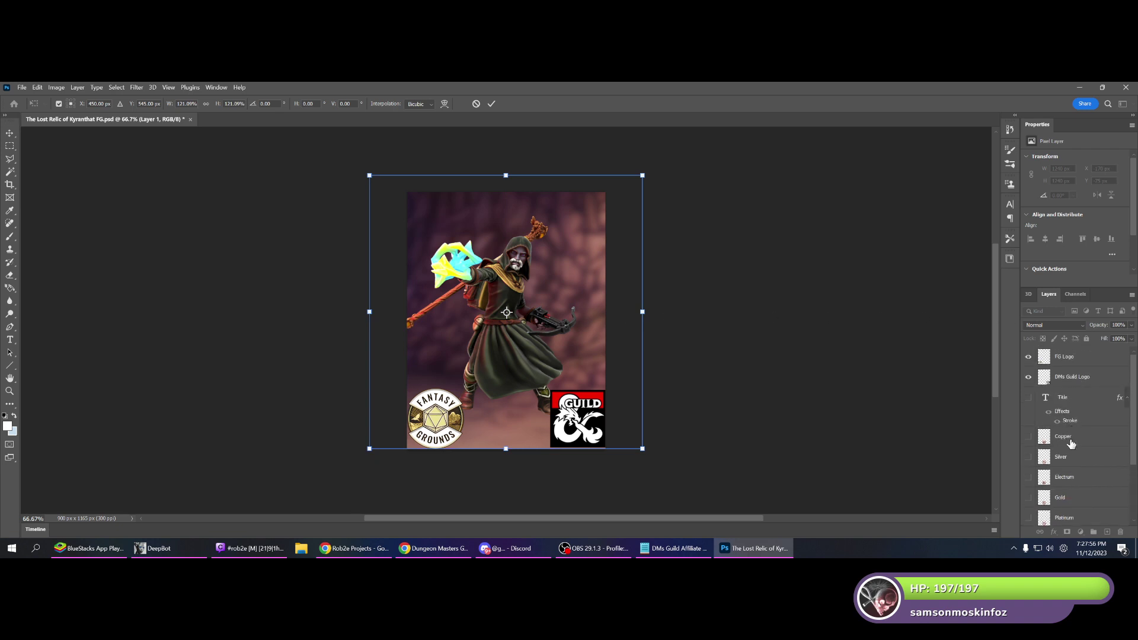
pyautogui.click(1029, 403)
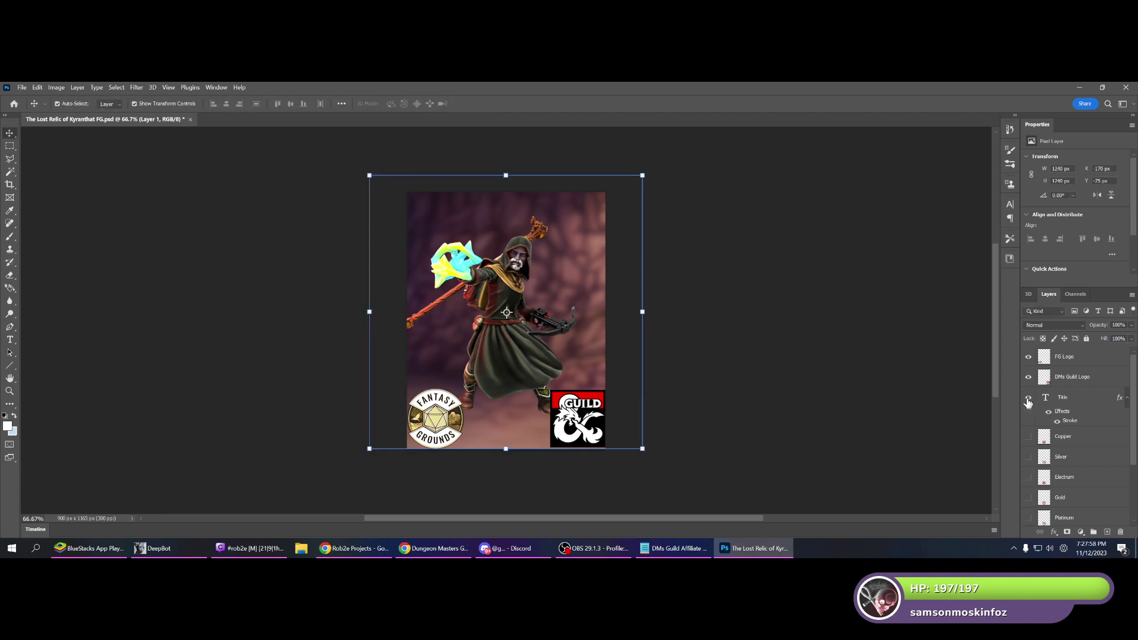
pyautogui.click(1028, 402)
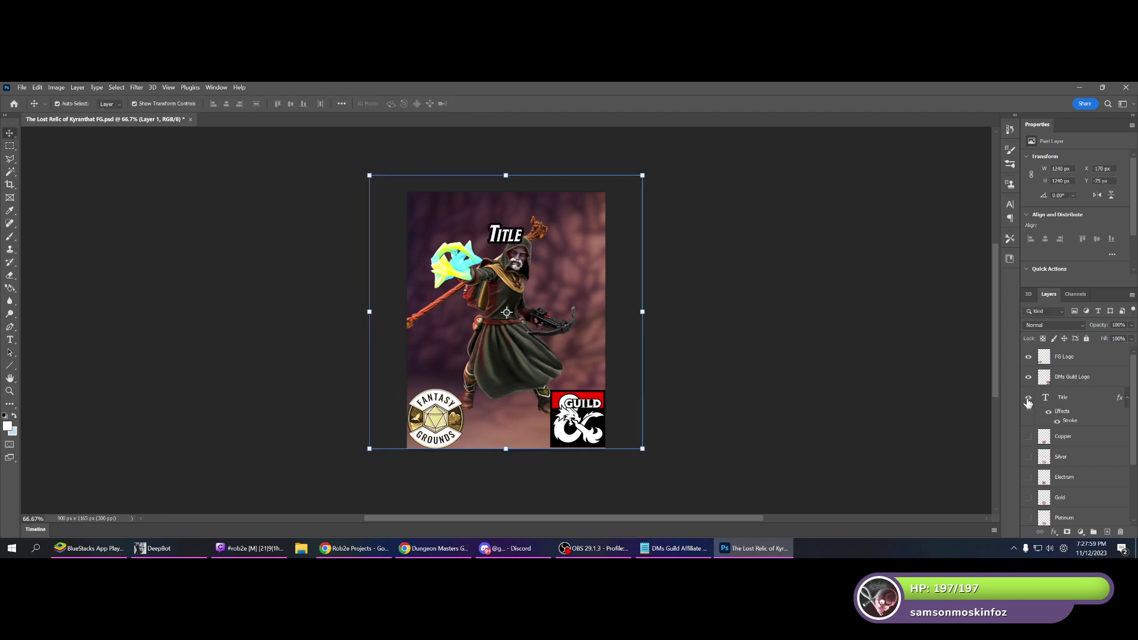
pyautogui.click(1077, 403)
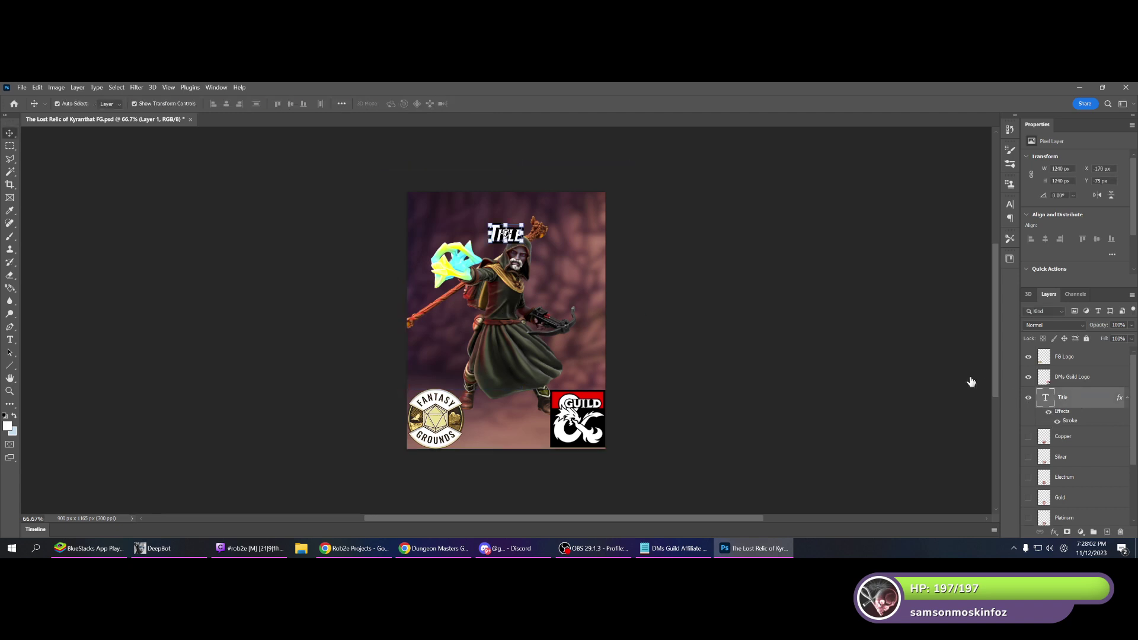
pyautogui.click(9, 339)
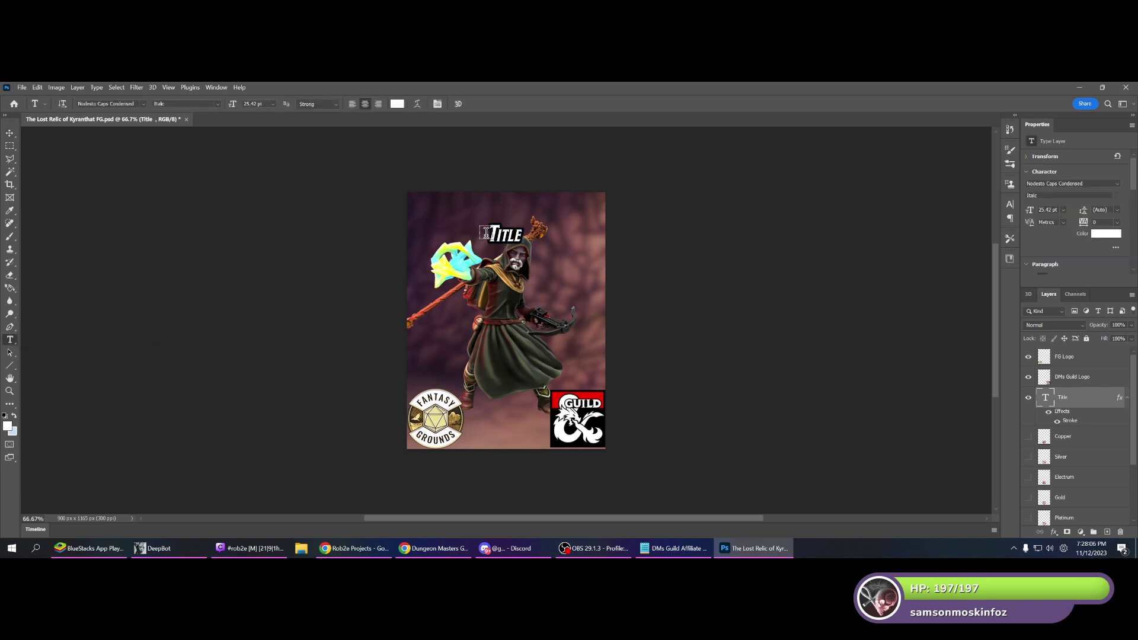
pyautogui.moveTo(490, 234); pyautogui.dragTo(529, 239)
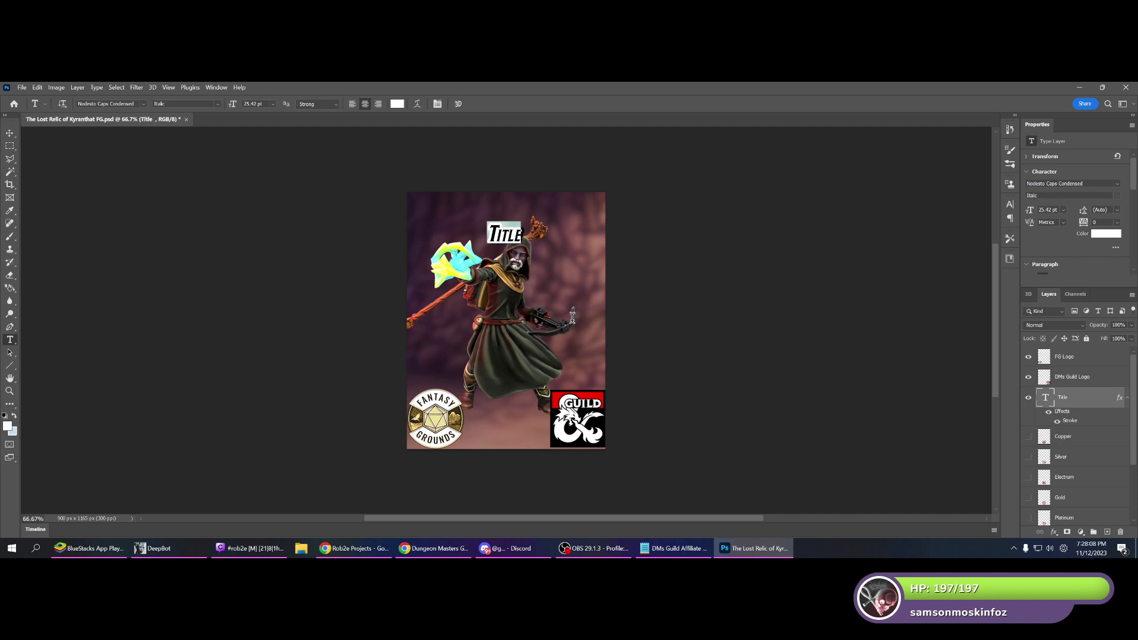
pyautogui.write('The Sh')
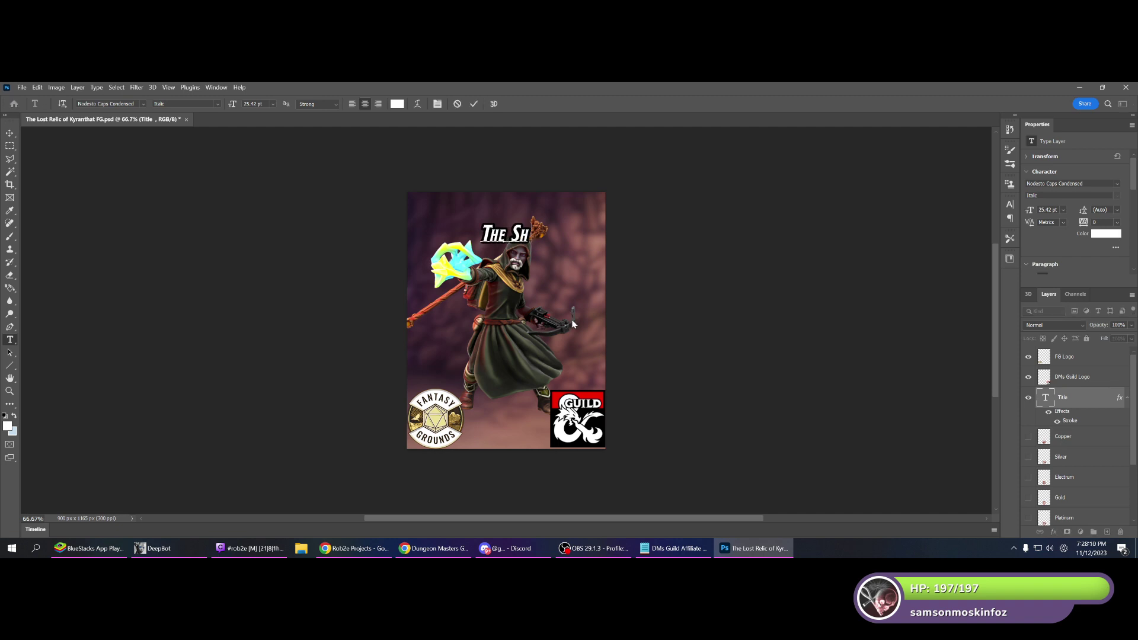
pyautogui.write('adow Race')
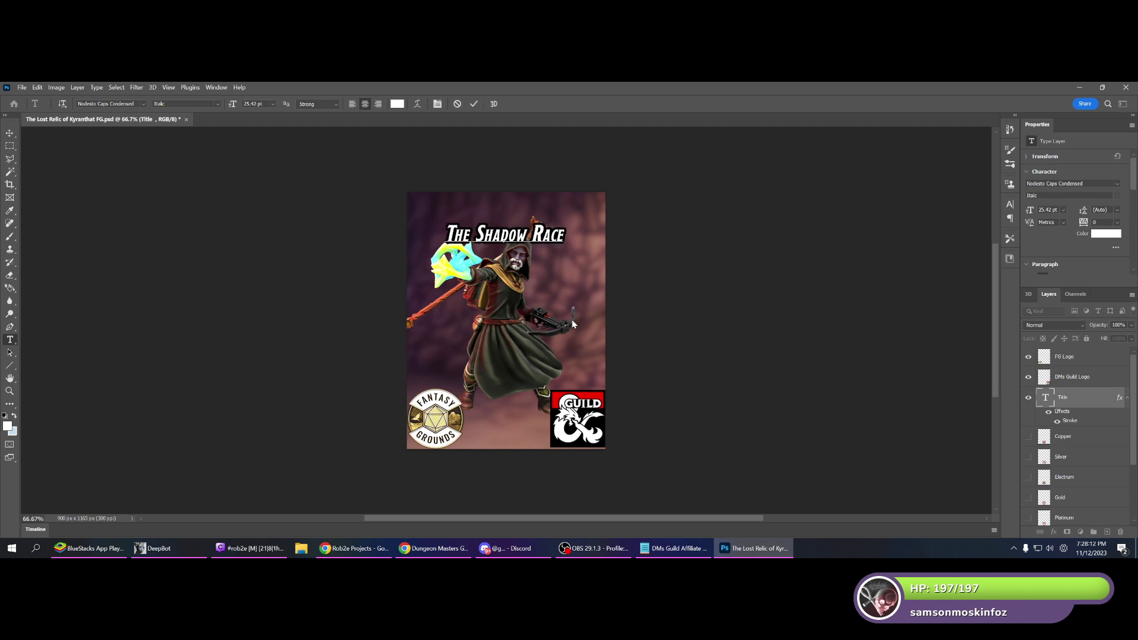
# Move The Shadow Race title up to the cover's top edge, centred horizontally, and shift the character artwork slightly down beneath it.
pyautogui.click(9, 132)
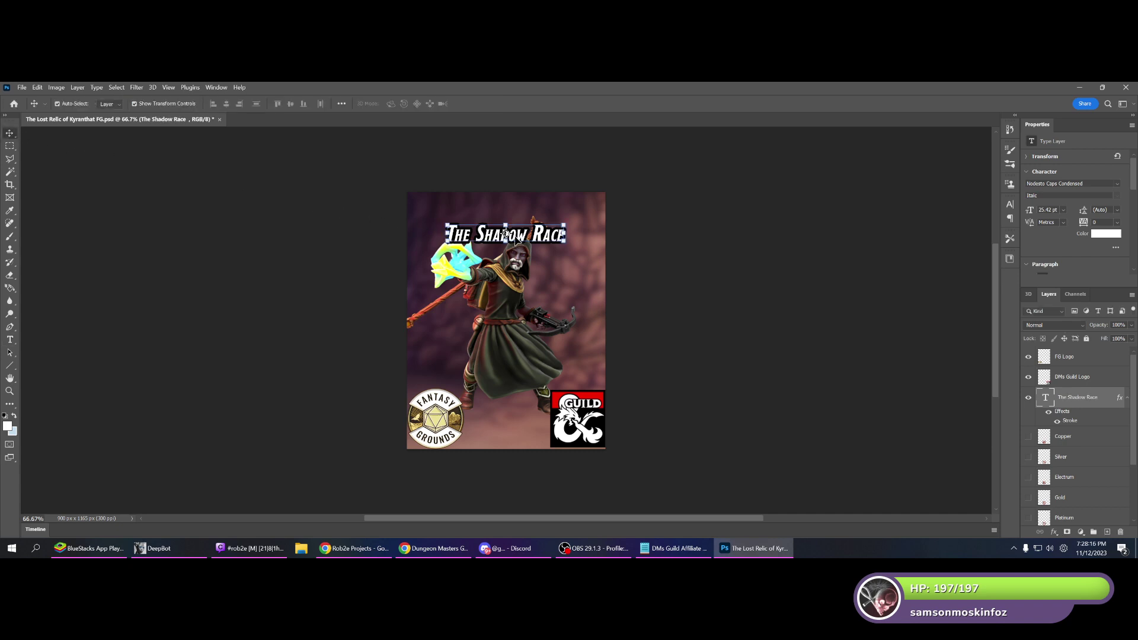
pyautogui.moveTo(518, 242); pyautogui.dragTo(524, 213)
pyautogui.moveTo(514, 346); pyautogui.dragTo(514, 358)
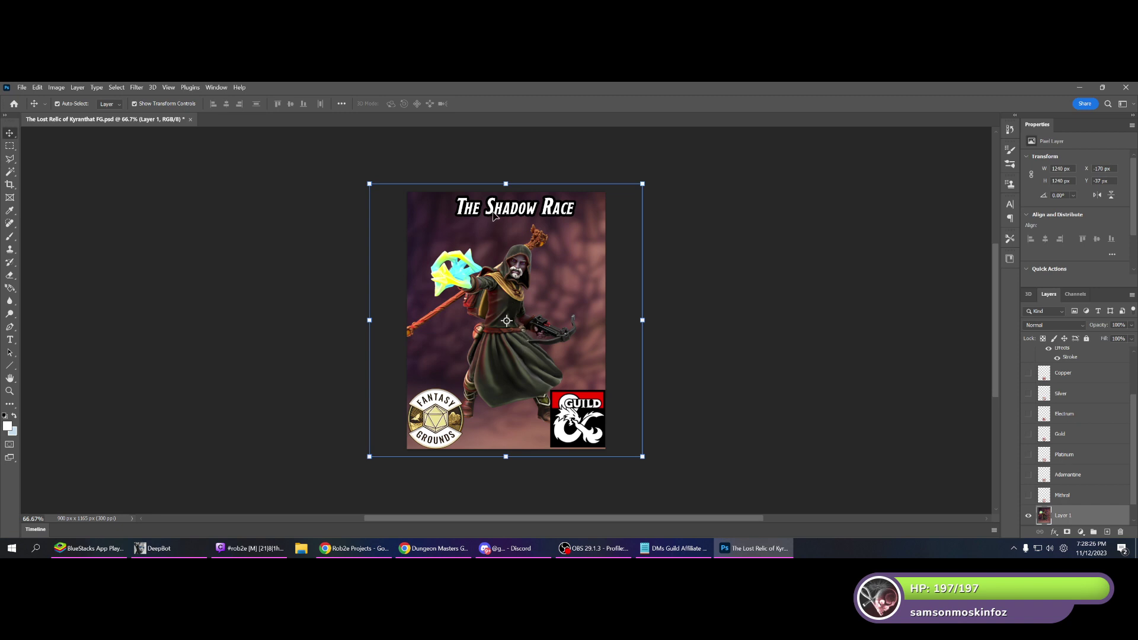
pyautogui.click(510, 209)
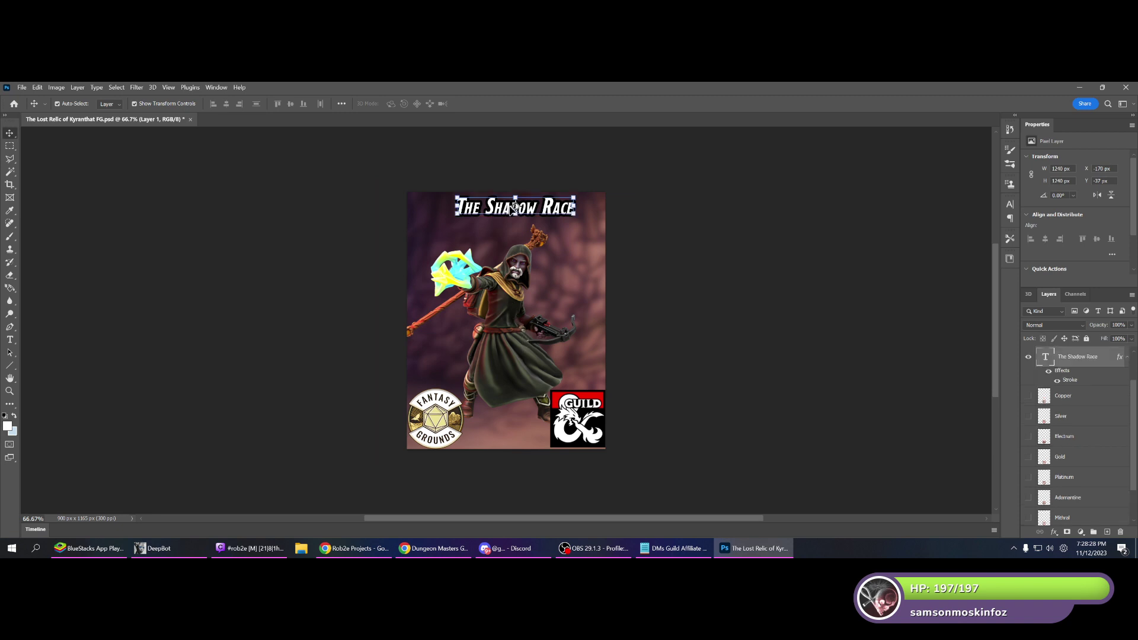
pyautogui.moveTo(511, 208); pyautogui.dragTo(509, 209)
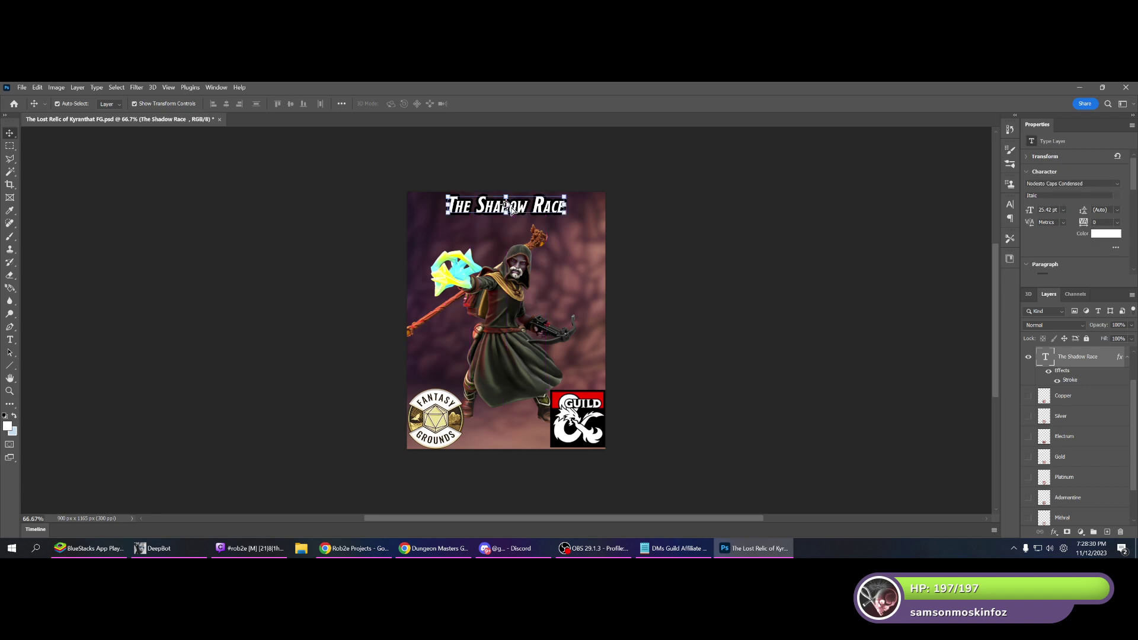
pyautogui.click(724, 200)
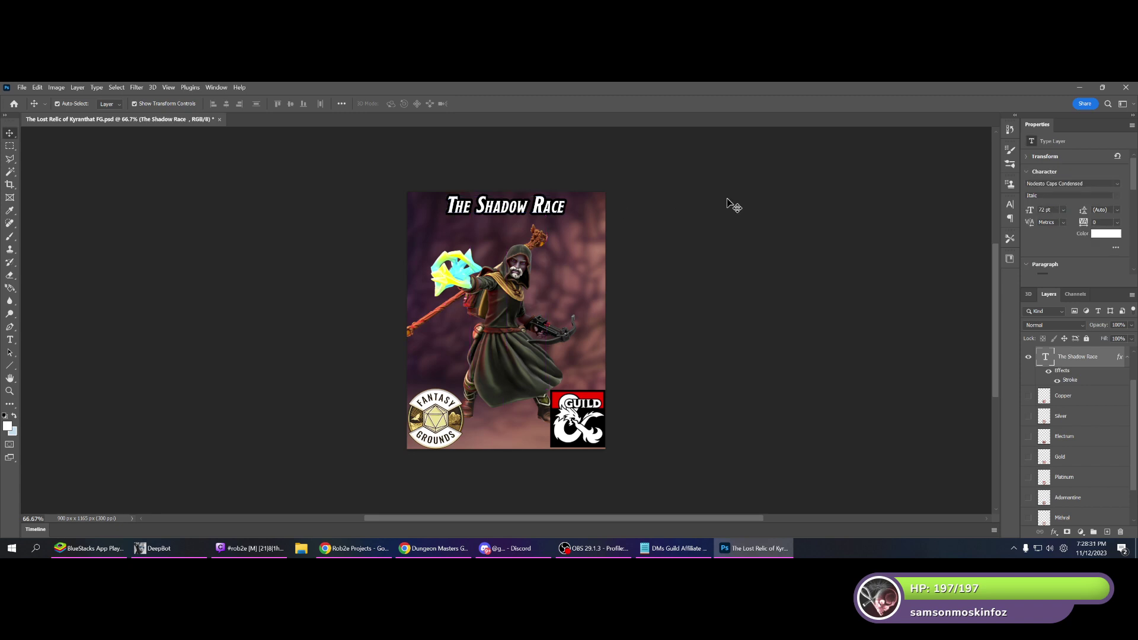
# Duplicate the title layer as Author and move the copy to the bottom of the cover between the two logos.
pyautogui.rightClick(503, 209)
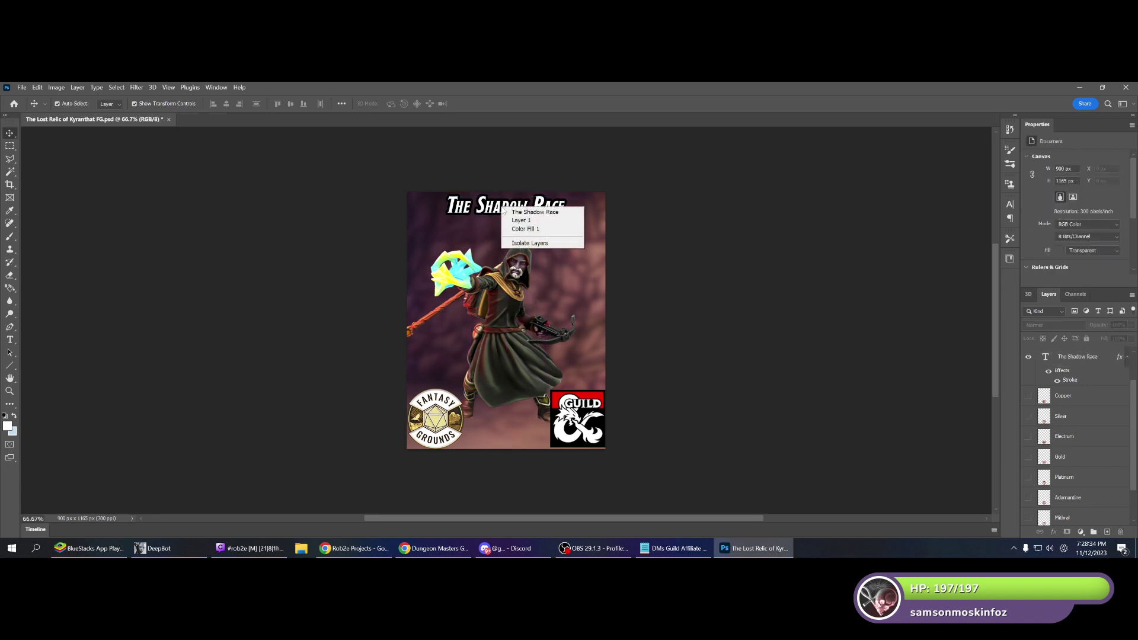
pyautogui.click(218, 220)
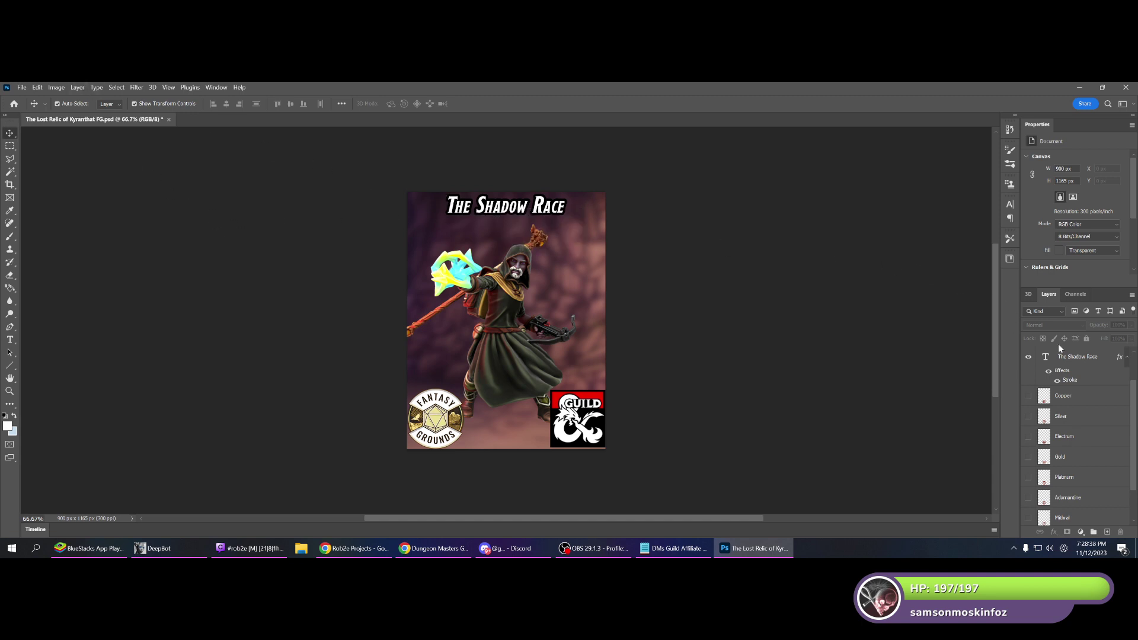
pyautogui.click(1094, 358)
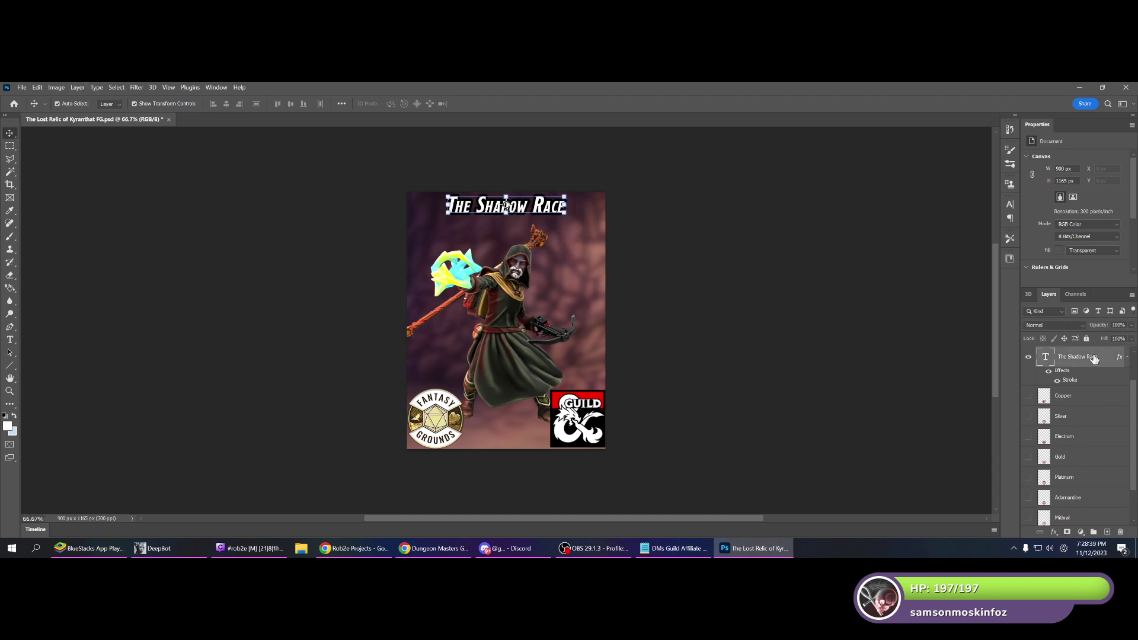
pyautogui.click(77, 87)
pyautogui.moveTo(81, 101)
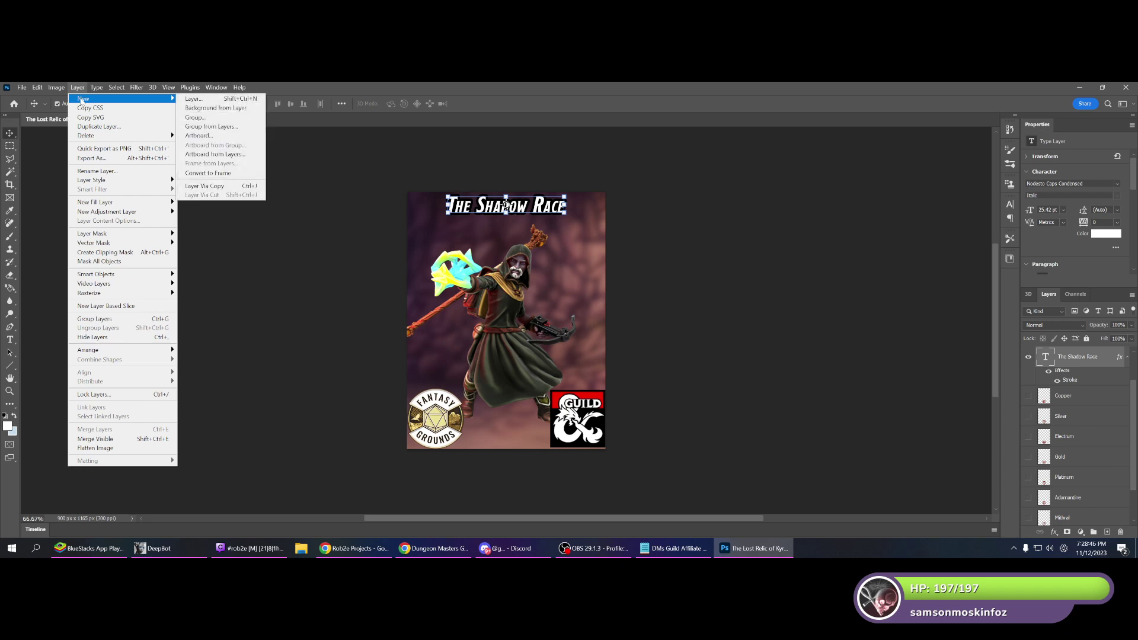
pyautogui.click(99, 127)
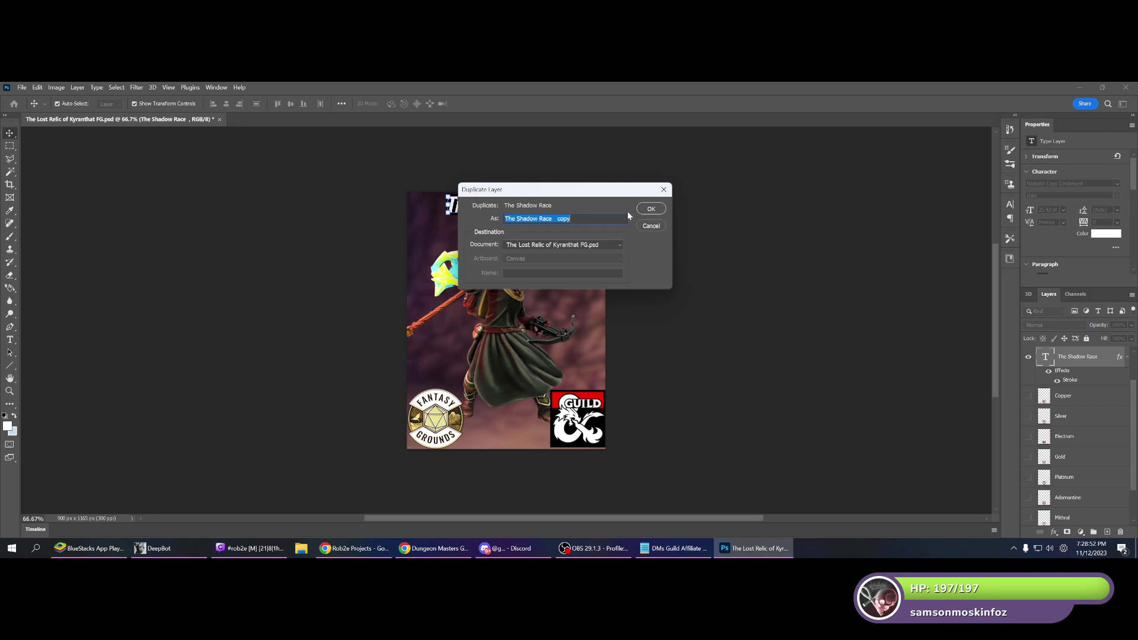
pyautogui.write('Author')
pyautogui.click(661, 211)
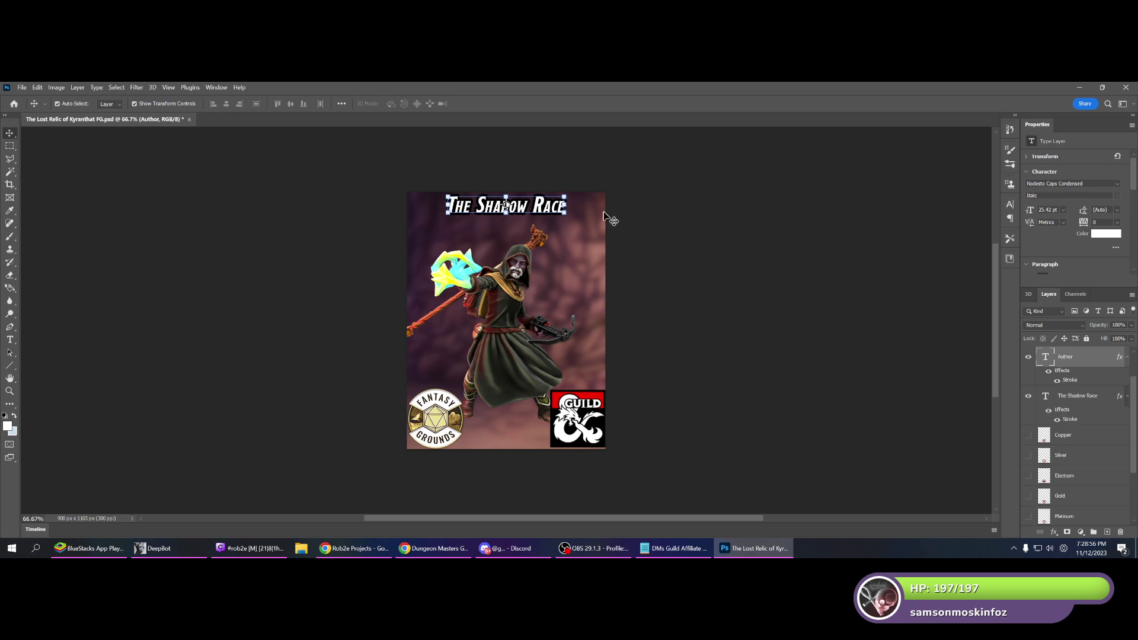
pyautogui.moveTo(496, 205); pyautogui.dragTo(500, 425)
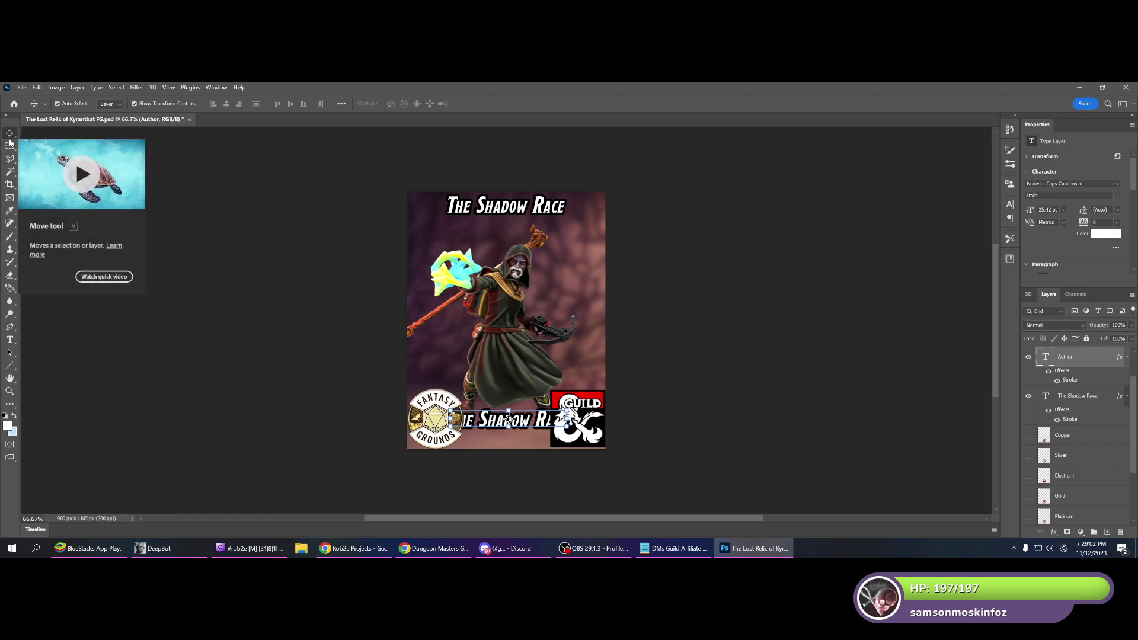
# Replace the Author layer's text with the two authors' names on separate lines, joined by an ampersand line.
pyautogui.click(9, 340)
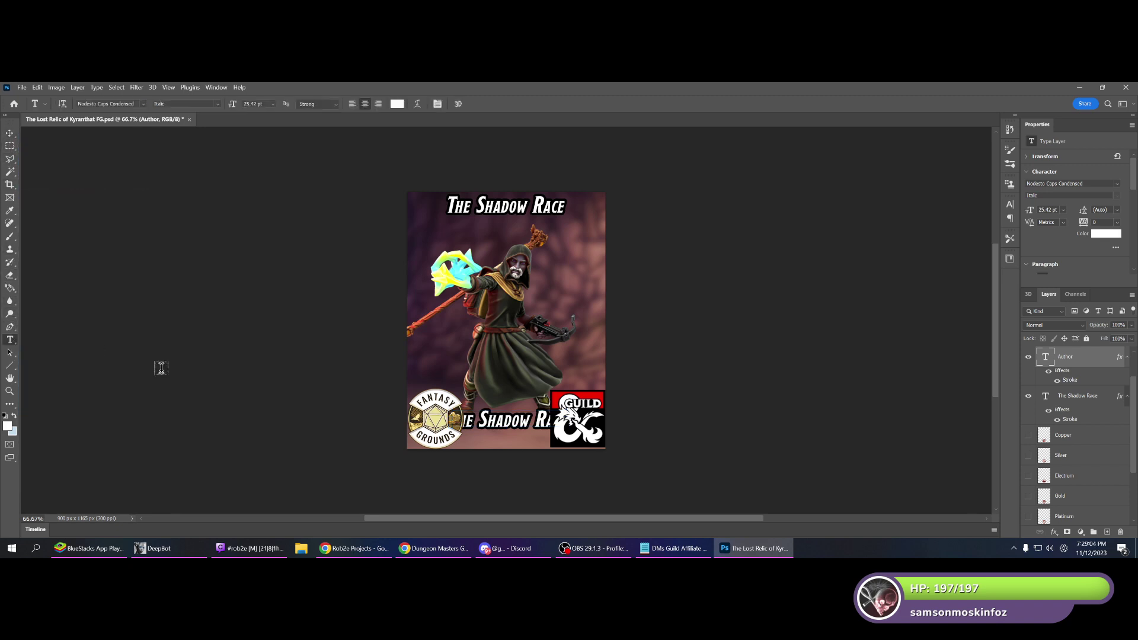
pyautogui.click(498, 422)
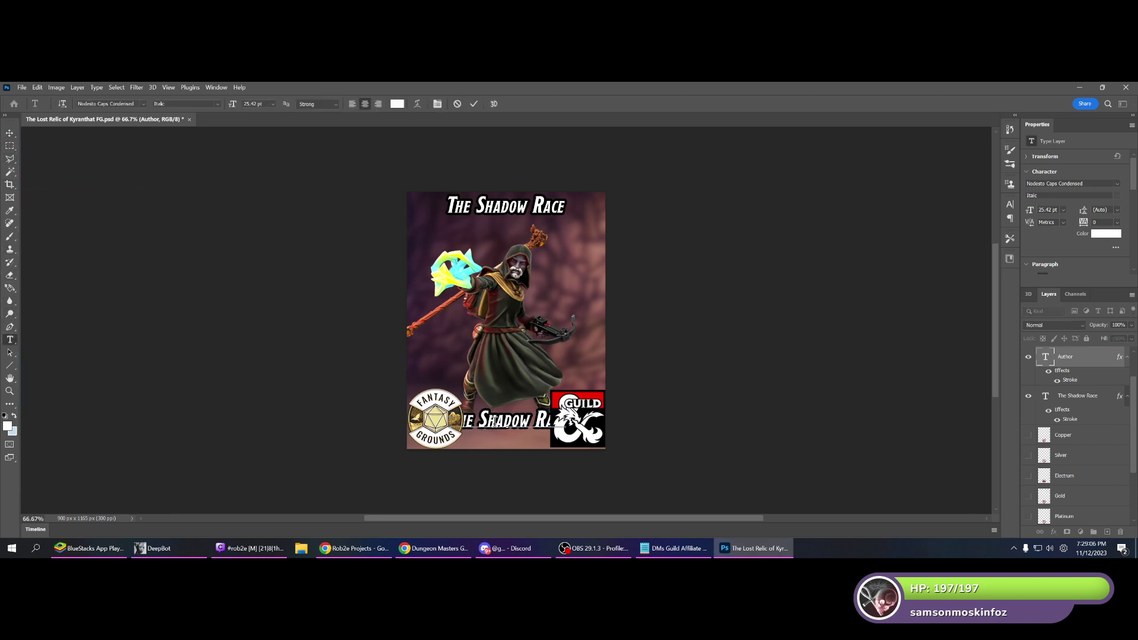
pyautogui.hotkey('ctrl', 'a')
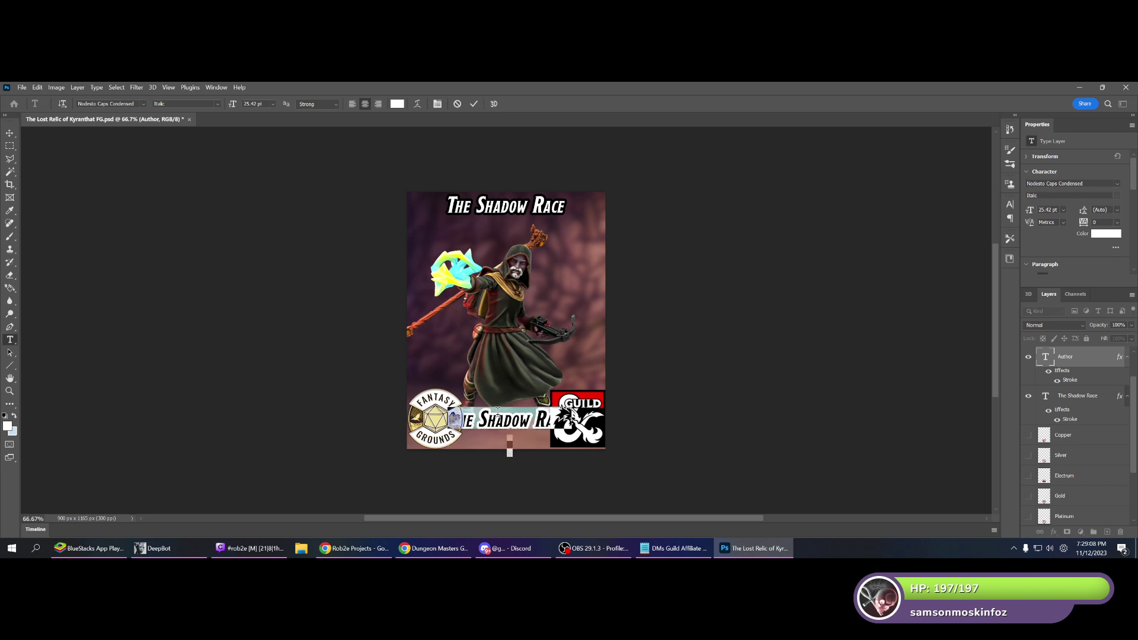
pyautogui.write('Brian')
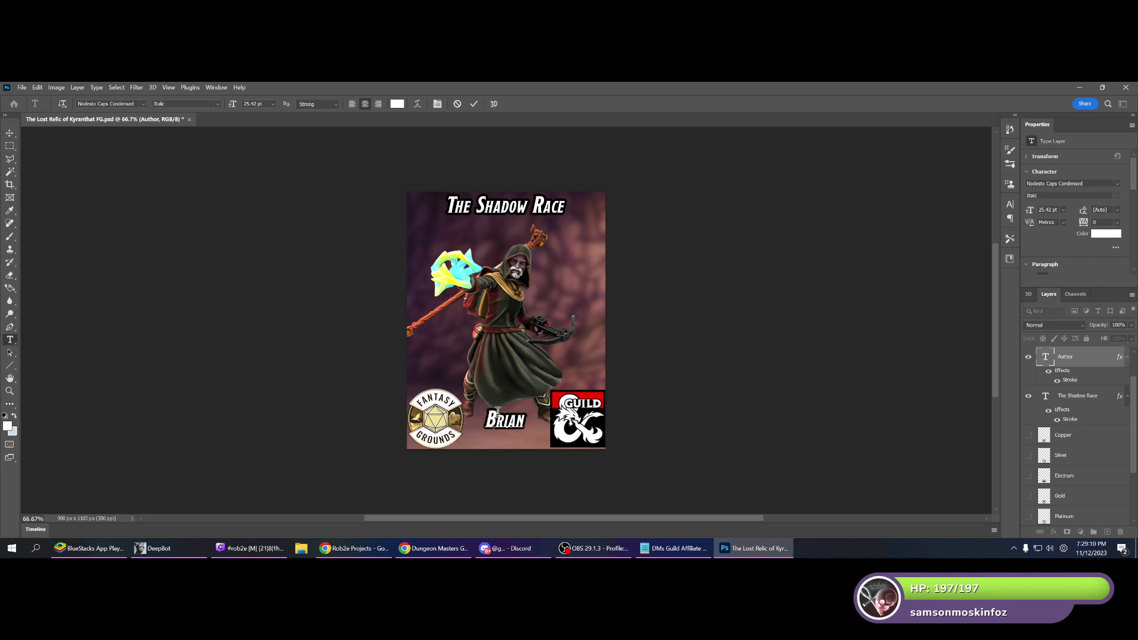
pyautogui.write(' Schlote ')
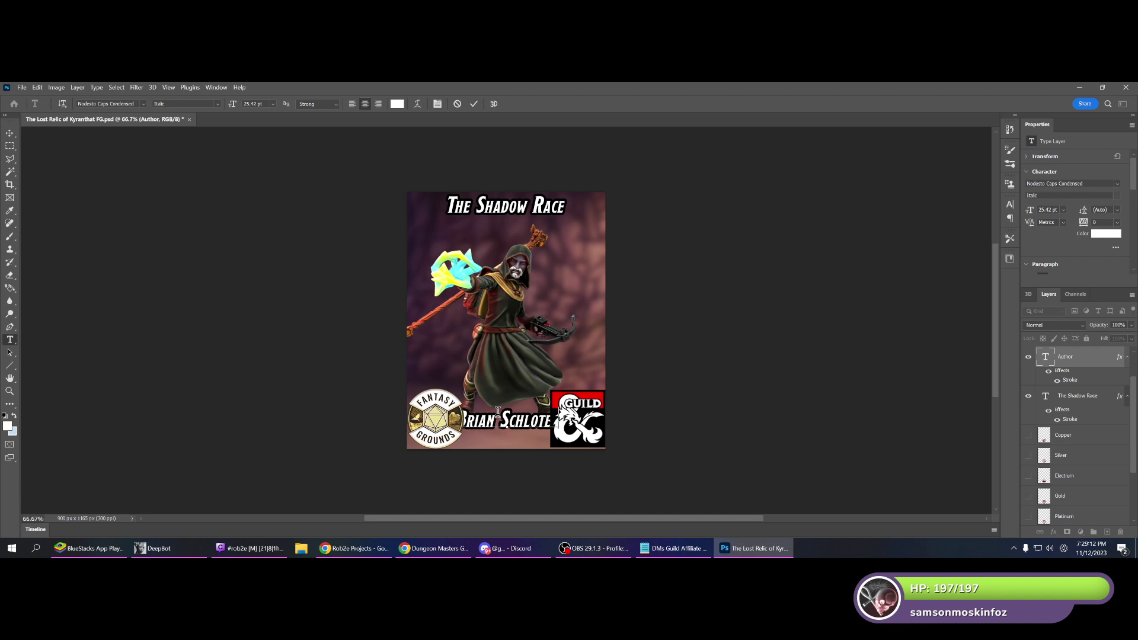
pyautogui.write('&')
pyautogui.press('BackSpace')
# Set all of the author text to a font size of 12 pt.
pyautogui.hotkey('ctrl', 'a')
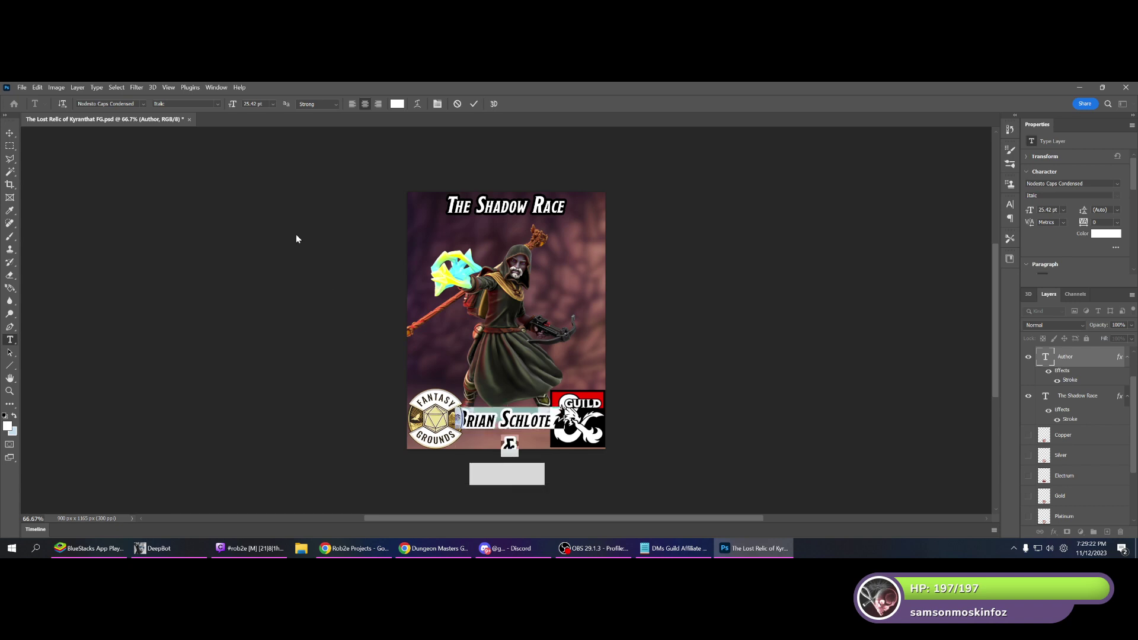
pyautogui.click(236, 104)
pyautogui.write('12')
pyautogui.press('Return')
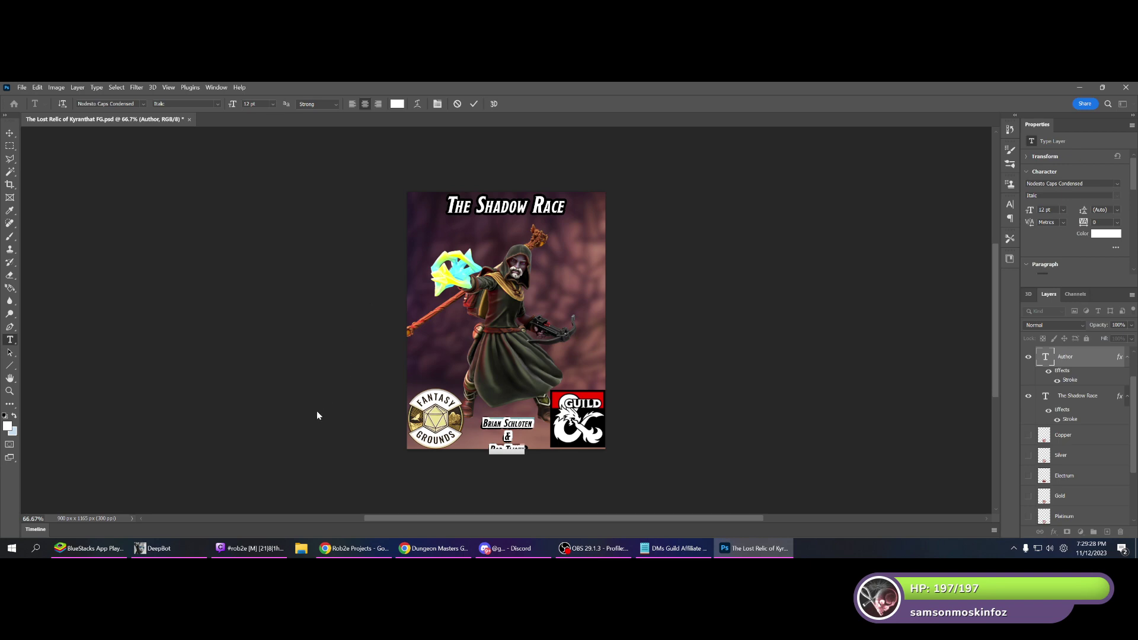
# Check the authors' names in the DMs Guild listing and correct the first author's surname on the Photoshop cover.
pyautogui.click(434, 548)
pyautogui.scroll(5, 286, 364)
pyautogui.scroll(4, 286, 369)
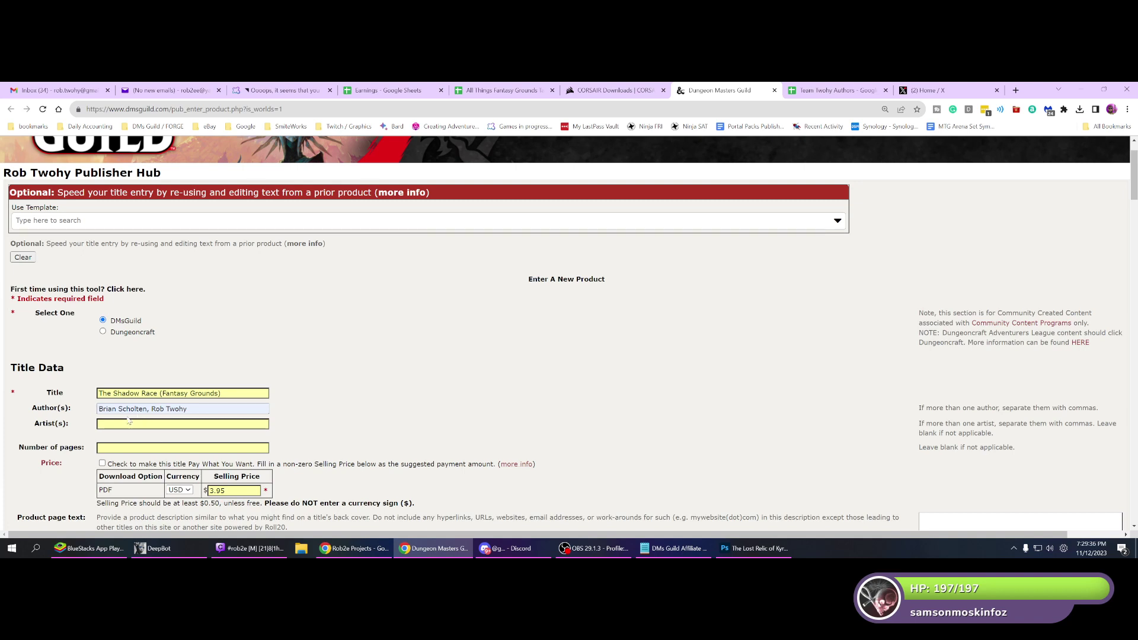
pyautogui.click(751, 550)
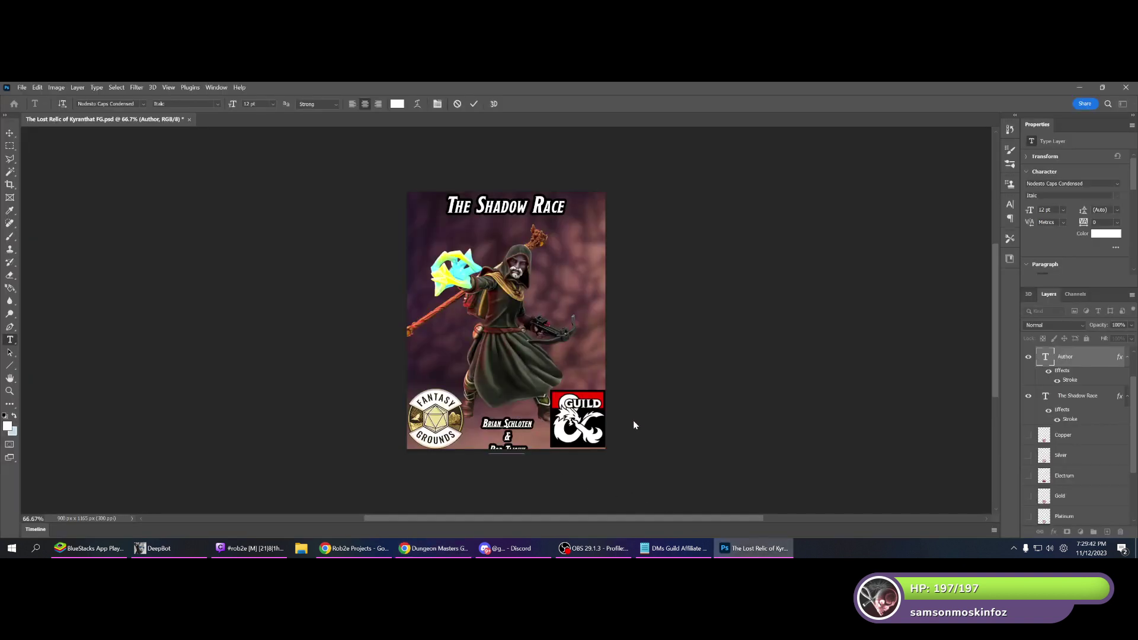
pyautogui.press('BackSpace')
pyautogui.write('u')
# Move the author text up so all three lines fit on the cover, centred between the two logos.
pyautogui.click(10, 134)
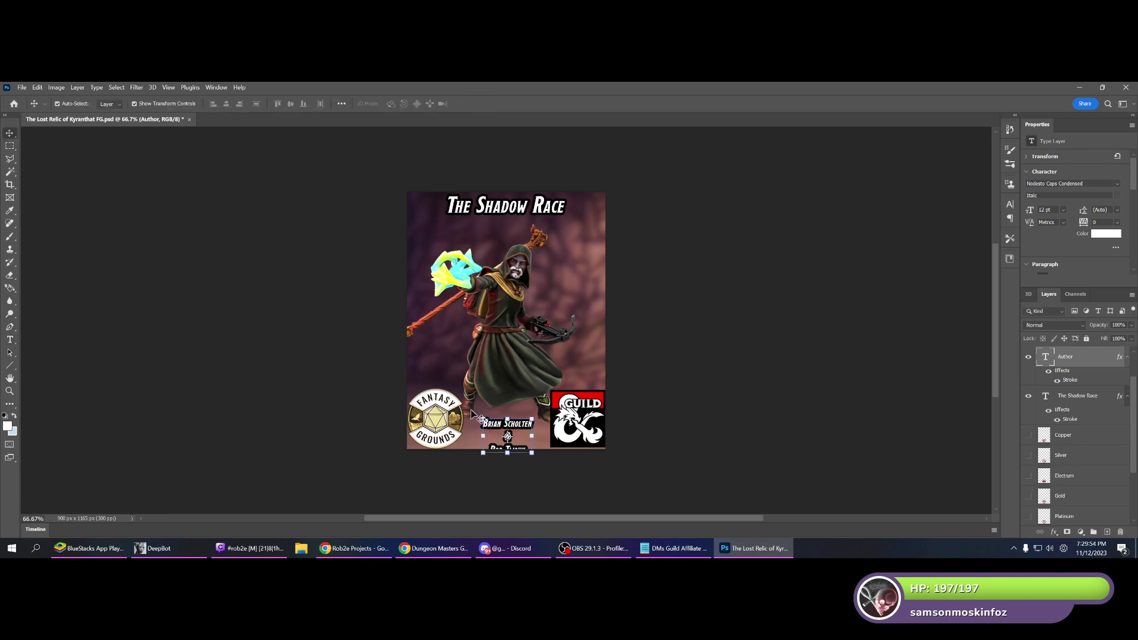
pyautogui.moveTo(511, 433); pyautogui.dragTo(511, 413)
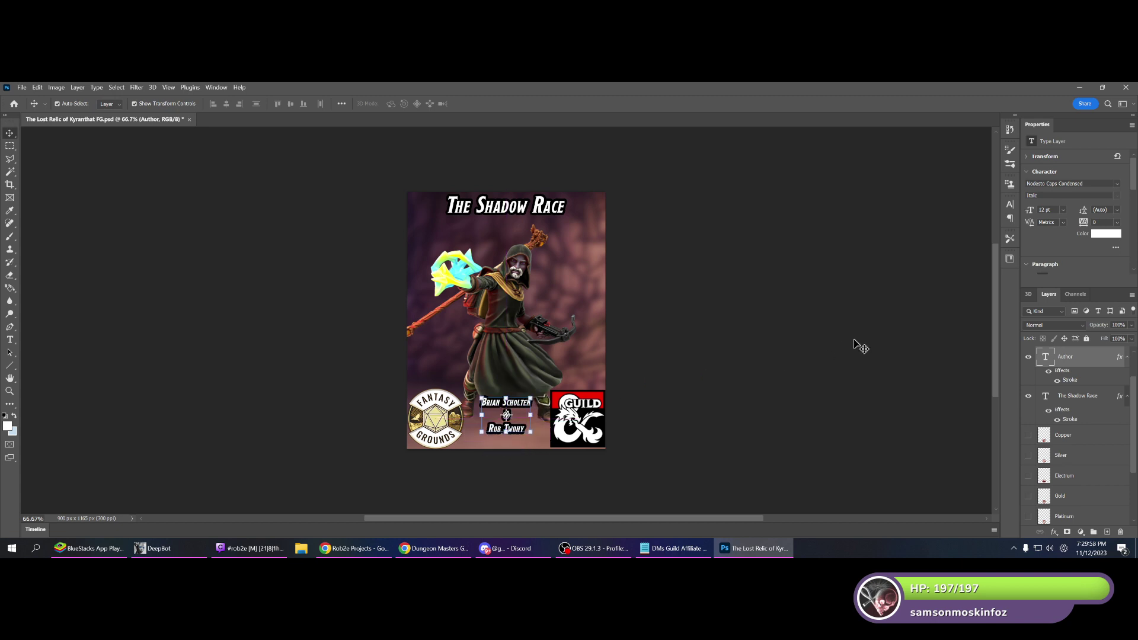
pyautogui.click(791, 481)
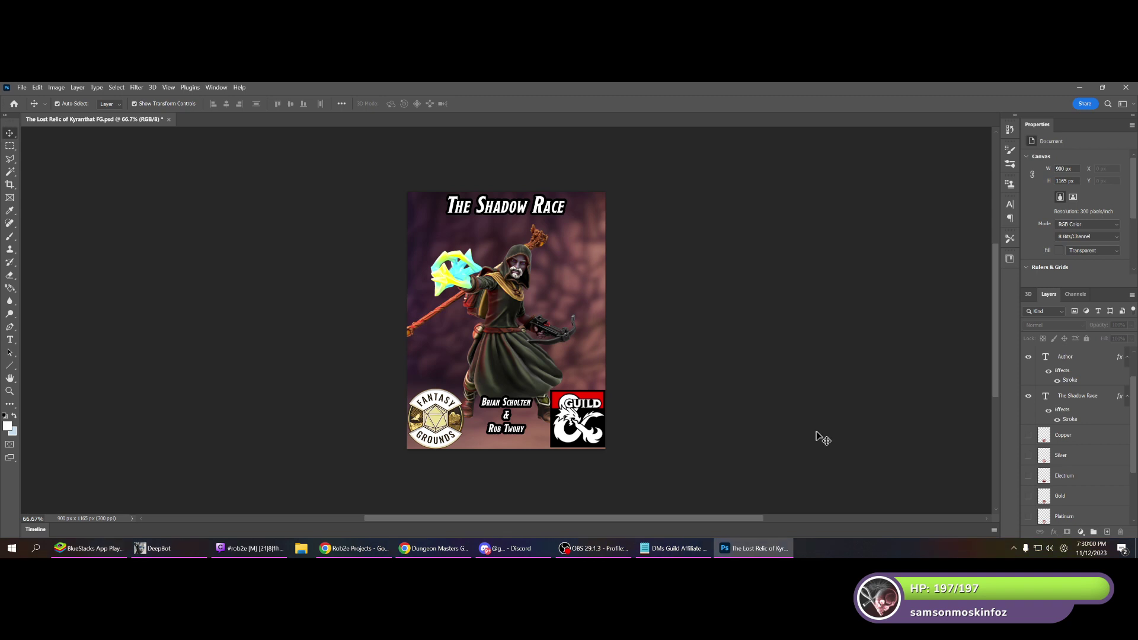
# Recheck the author names in the DMs Guild listing, and nudge the cover's DMs Guild logo down to Y 903 px in Photoshop.
pyautogui.click(433, 549)
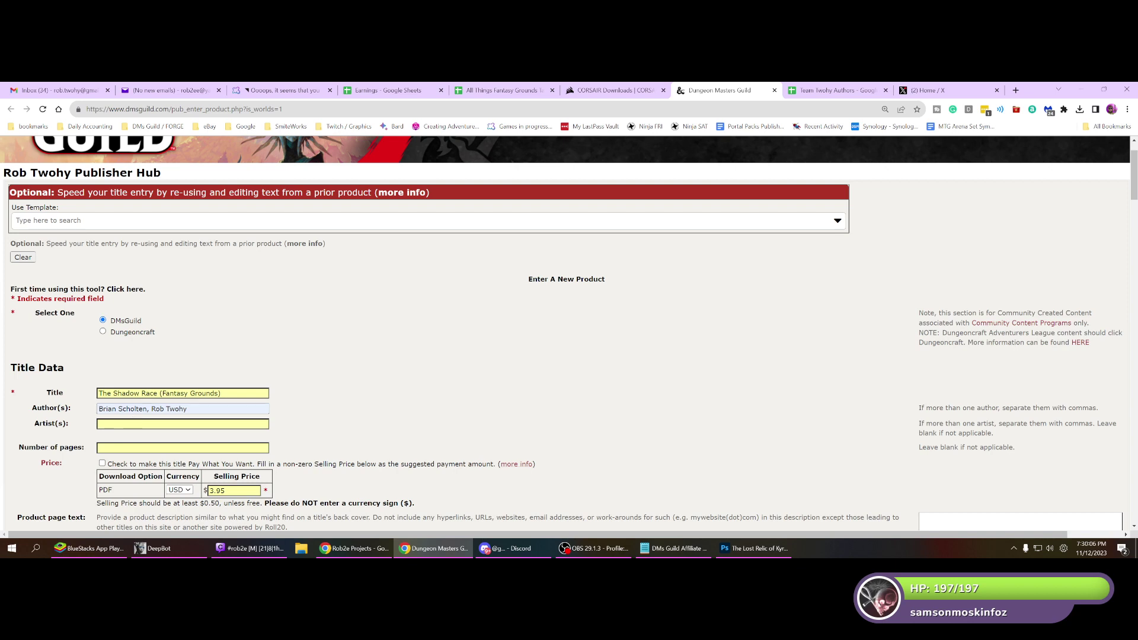
pyautogui.click(147, 409)
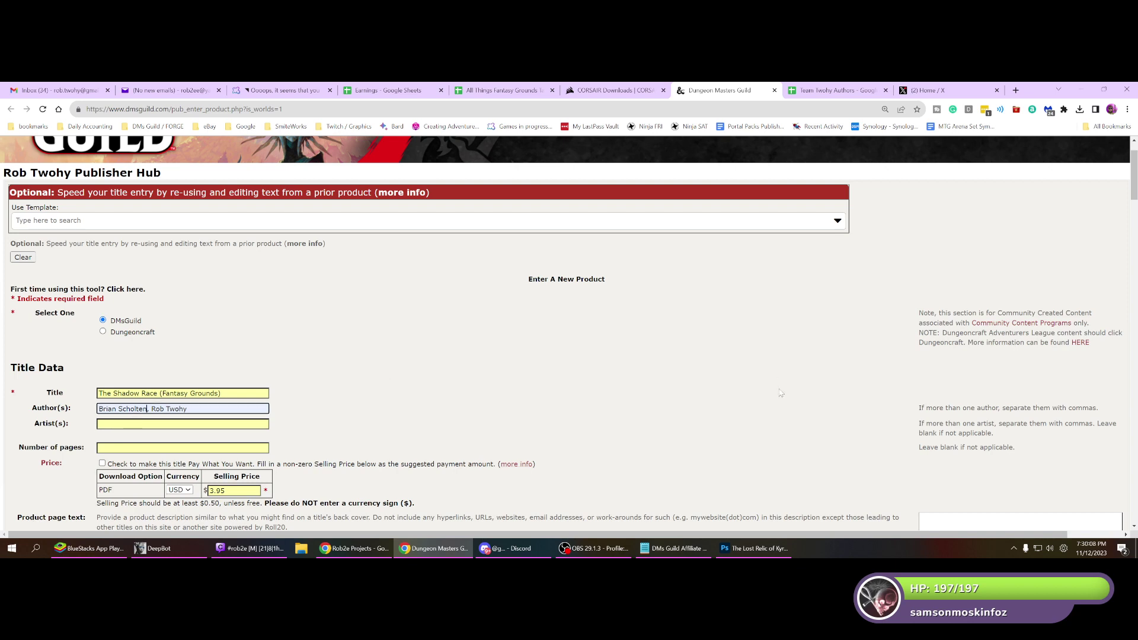
pyautogui.click(753, 551)
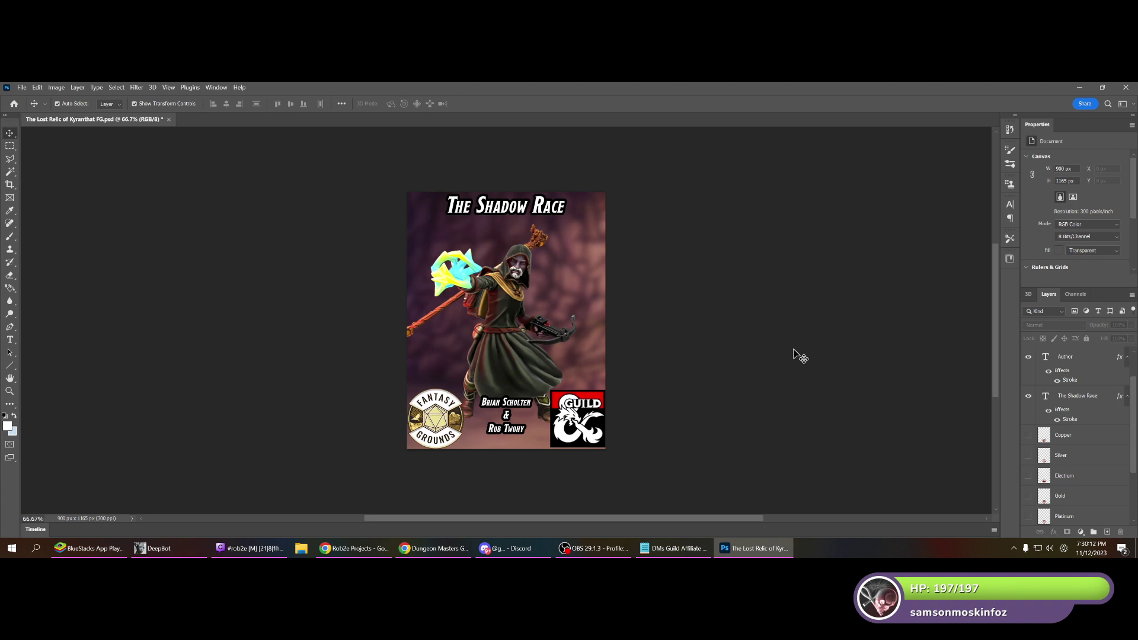
pyautogui.click(583, 434)
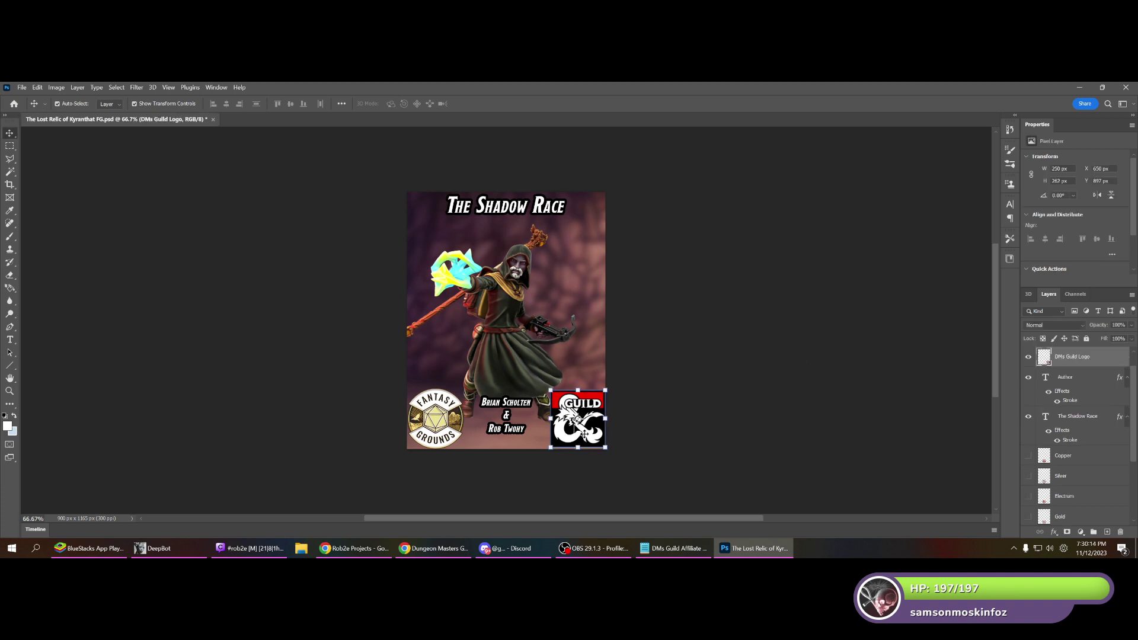
pyautogui.click(813, 379)
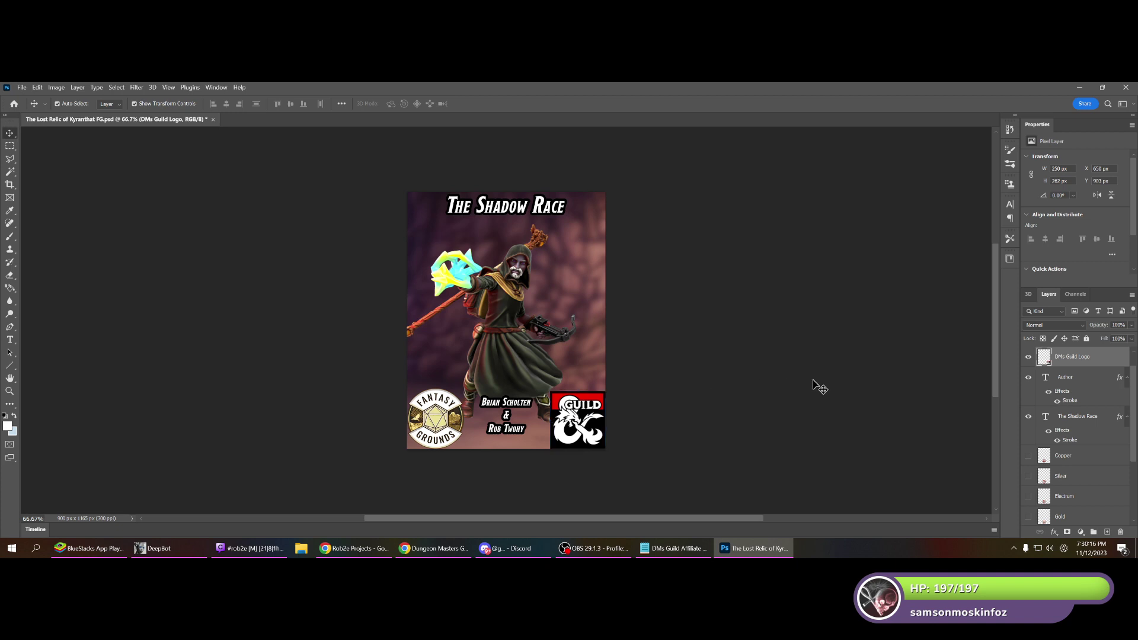
# Save the cover as The Shadow Race FG.psd in the Collaborations 2023 folder with Maximize Compatibility on.
pyautogui.click(19, 89)
pyautogui.click(54, 204)
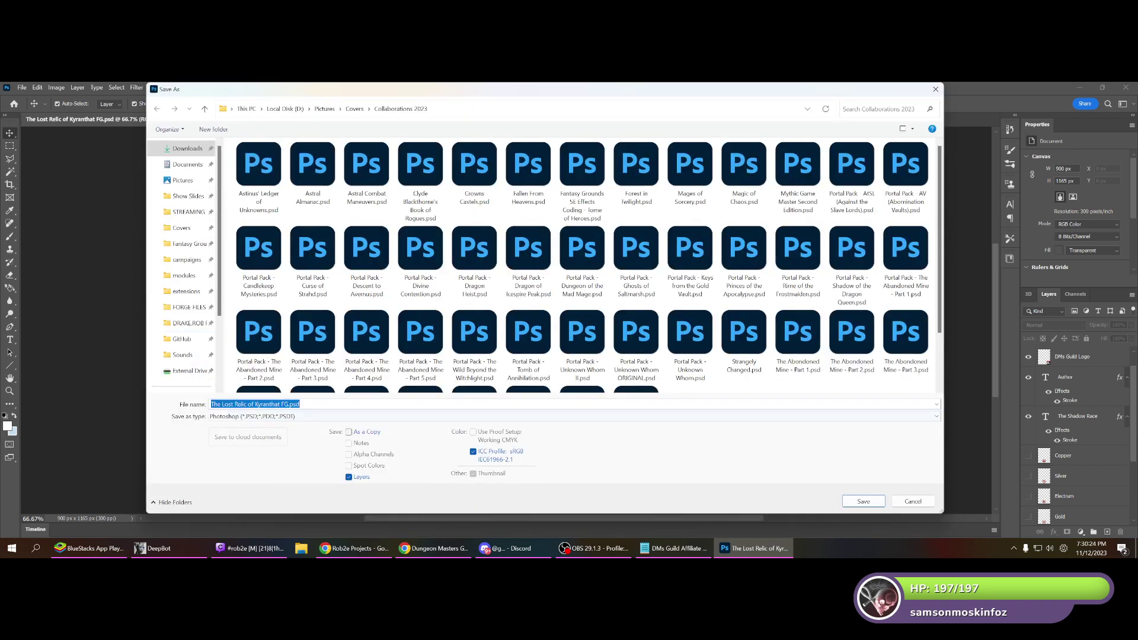
pyautogui.click(232, 404)
pyautogui.moveTo(222, 404); pyautogui.dragTo(279, 404)
pyautogui.write('Shadow Race')
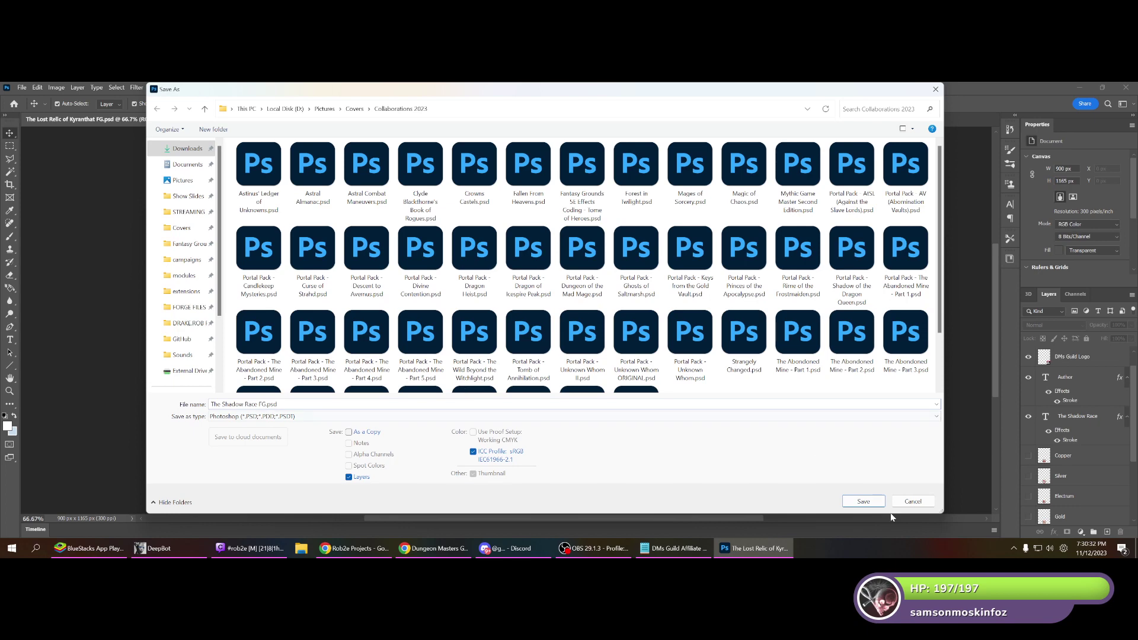
pyautogui.click(863, 501)
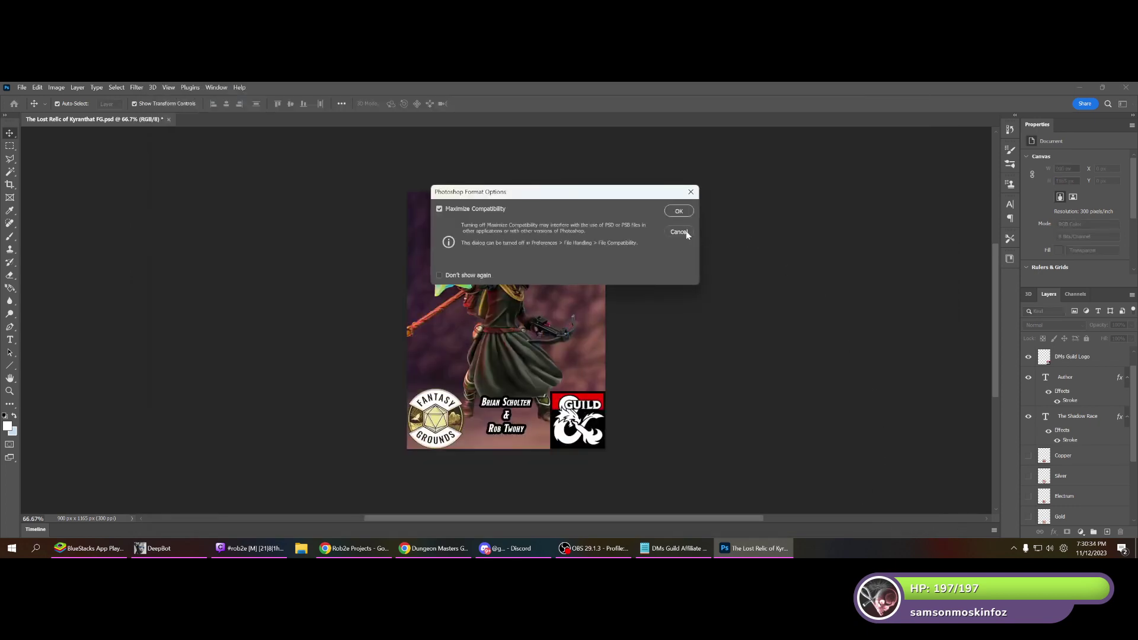
pyautogui.click(679, 211)
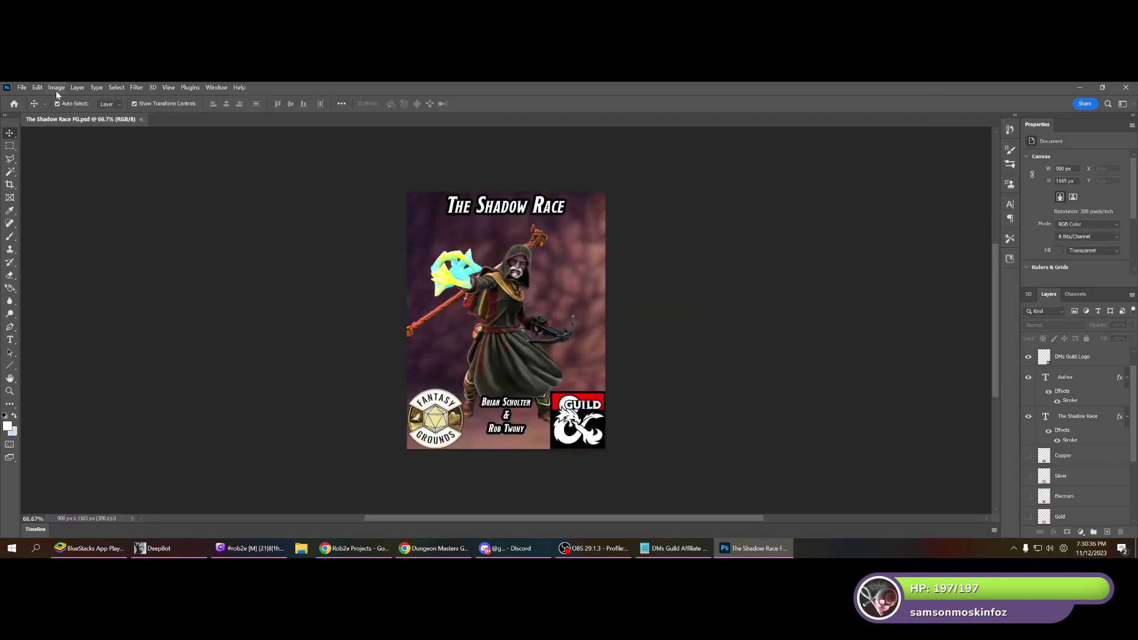
# Save a JPEG copy of the cover as The Shadow Race FG.jpg at quality 5 (Medium), and close Photoshop.
pyautogui.click(22, 88)
pyautogui.click(53, 204)
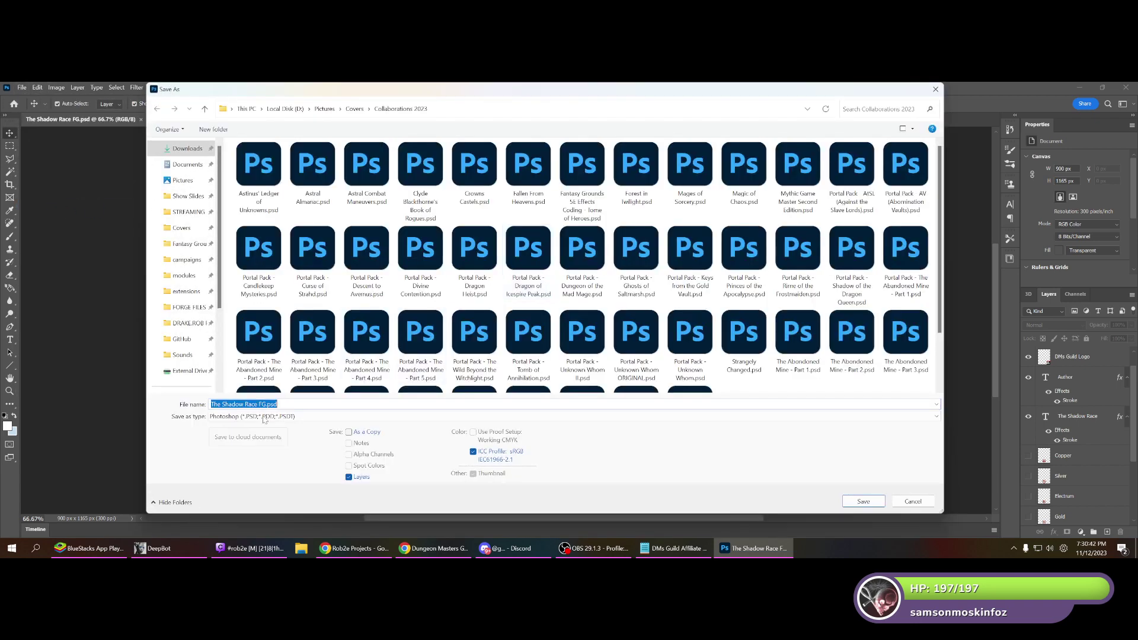
pyautogui.click(265, 418)
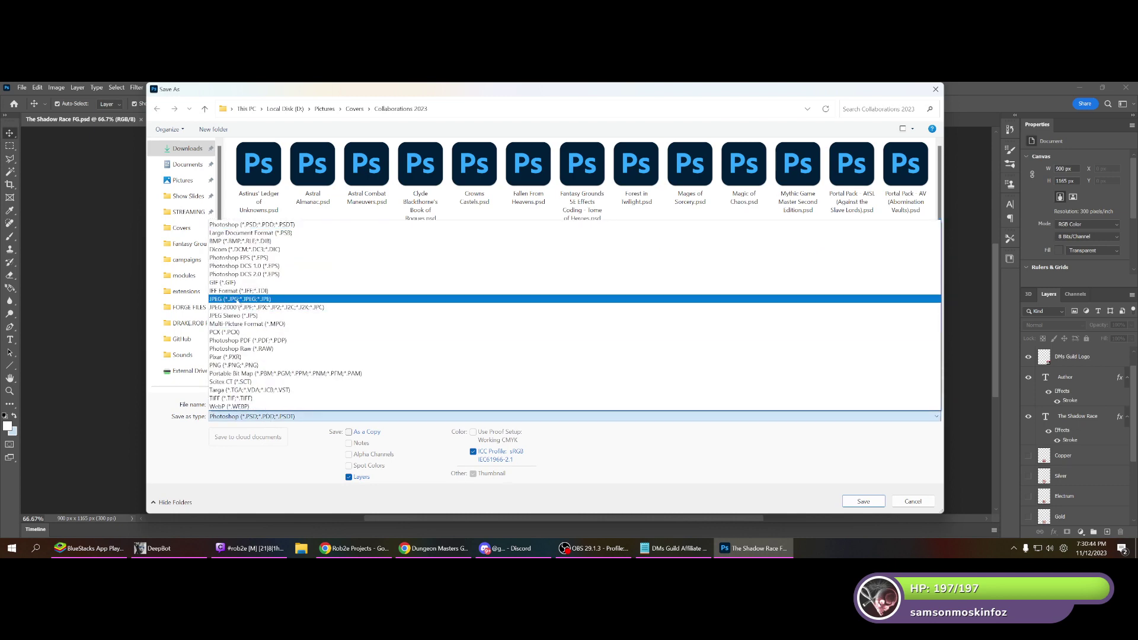
pyautogui.click(237, 300)
pyautogui.click(865, 502)
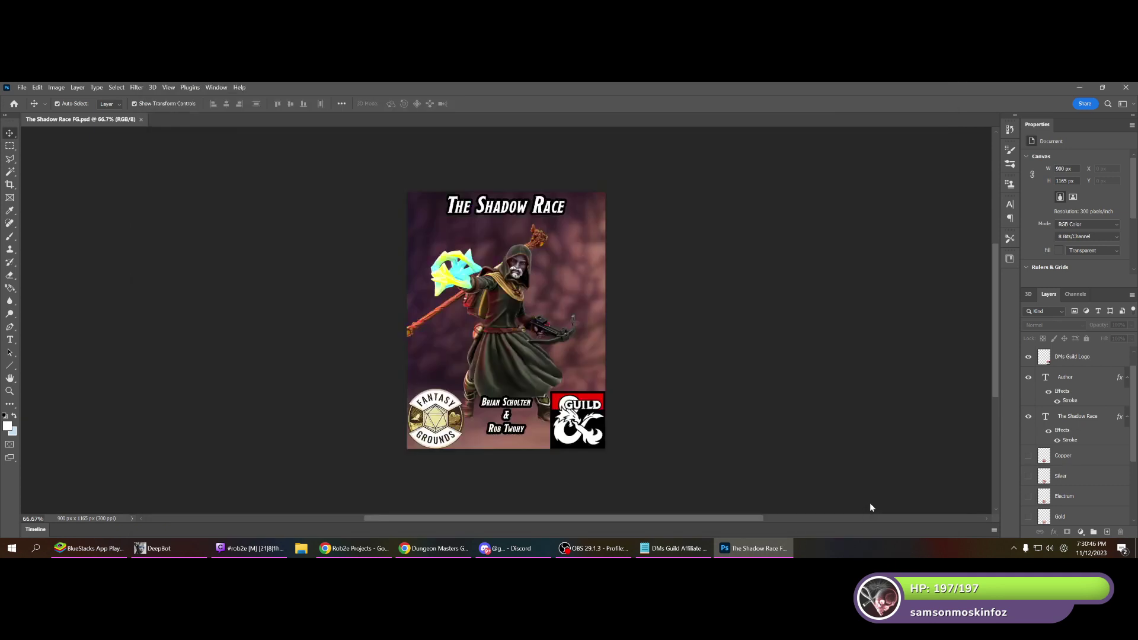
pyautogui.click(635, 195)
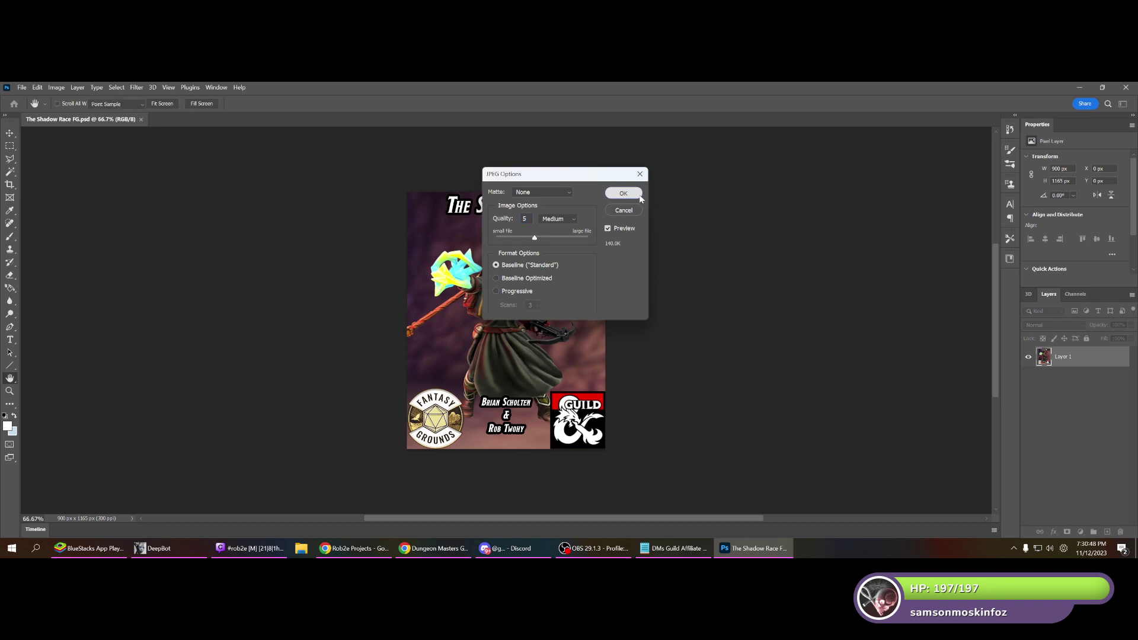
pyautogui.click(1126, 89)
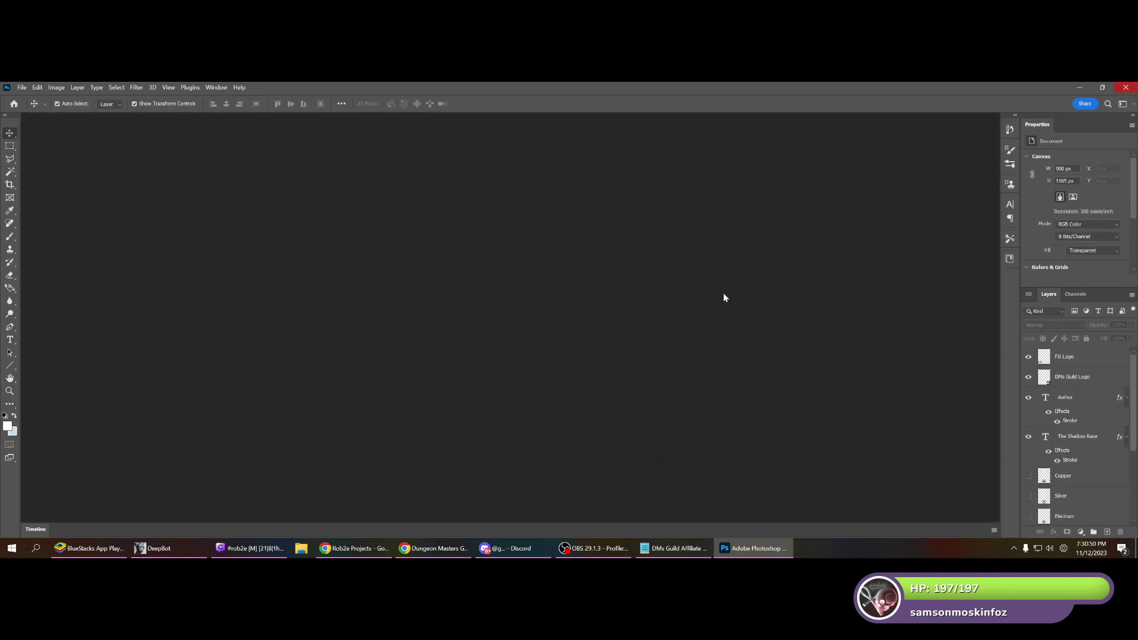
# Set the DMs Guild listing's cover image to The Shadow Race FG.jpg from the Covers > Collaborations 2023 folder.
pyautogui.scroll(-3, 326, 415)
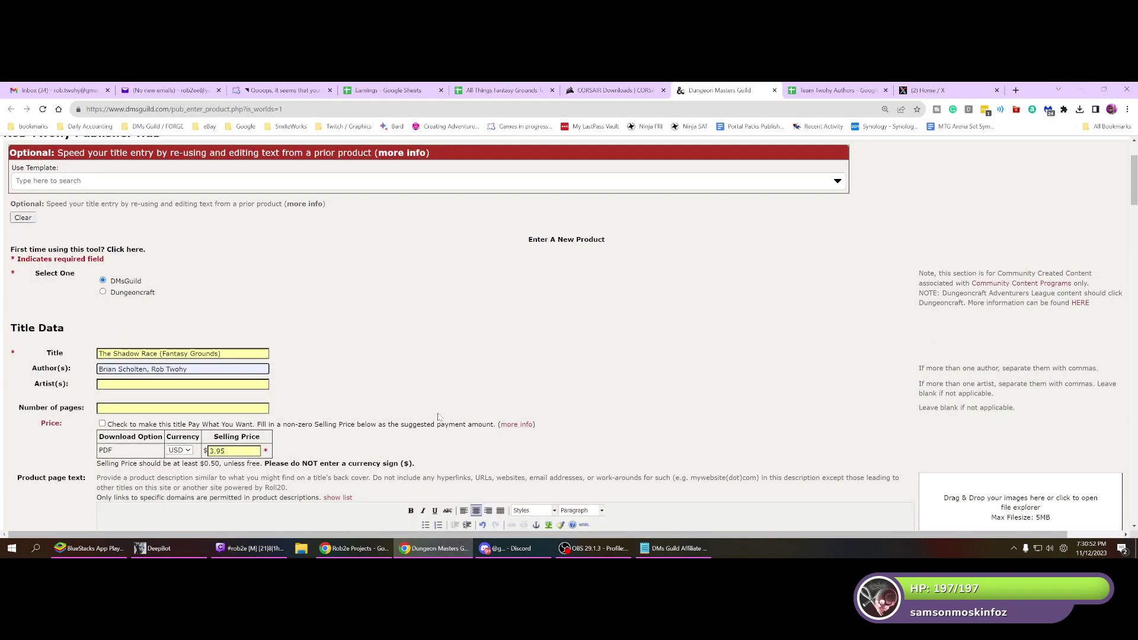
pyautogui.scroll(-10, 192, 411)
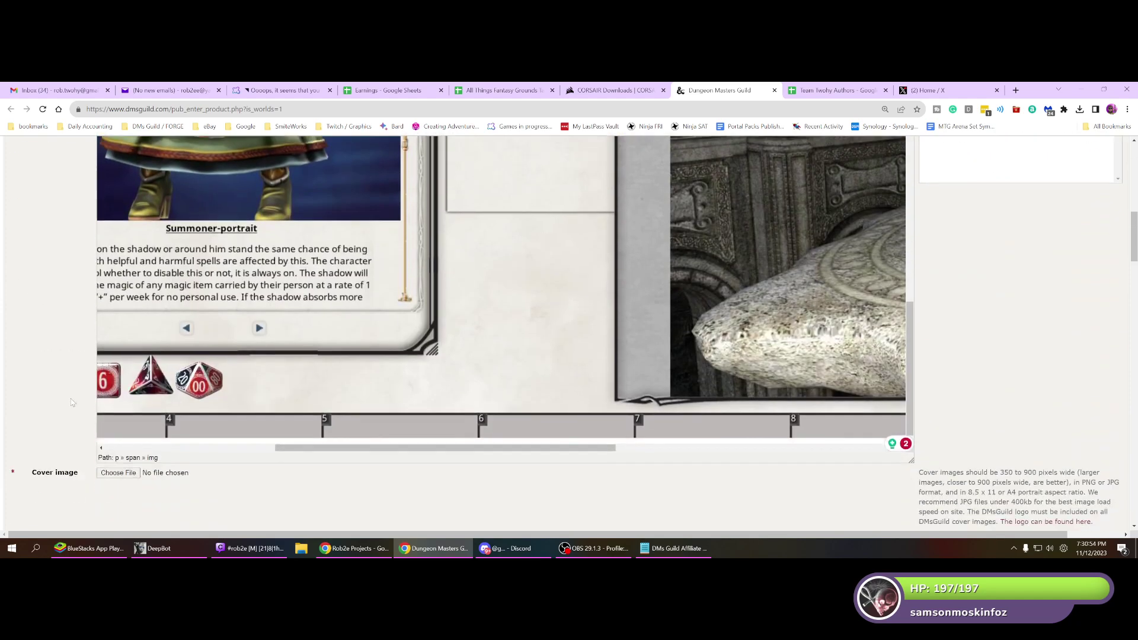
pyautogui.click(130, 267)
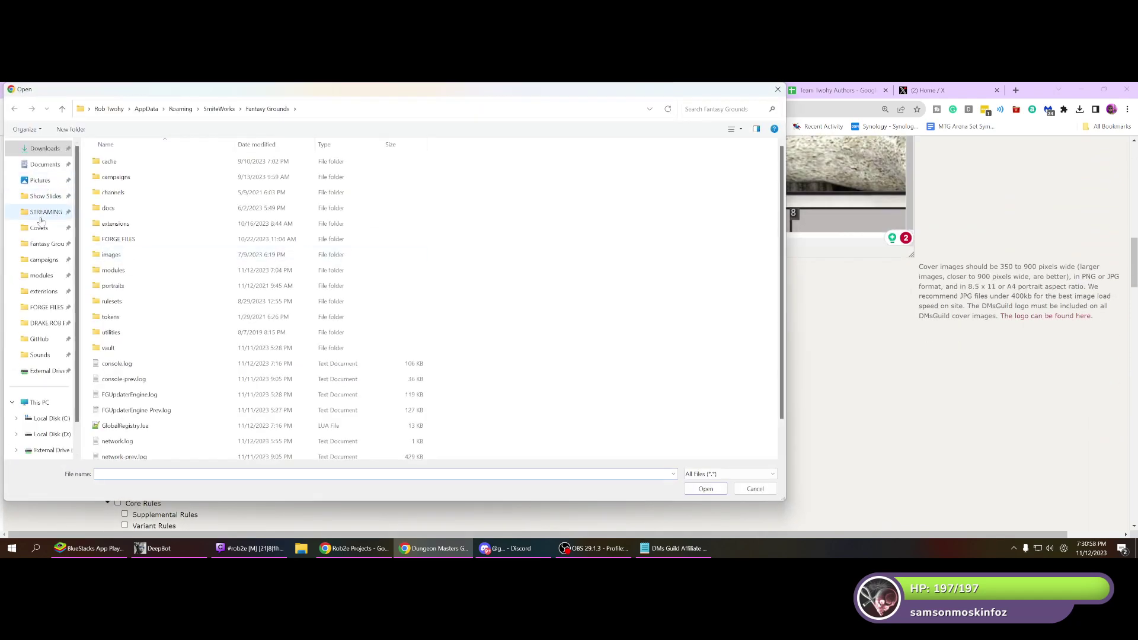
pyautogui.click(39, 228)
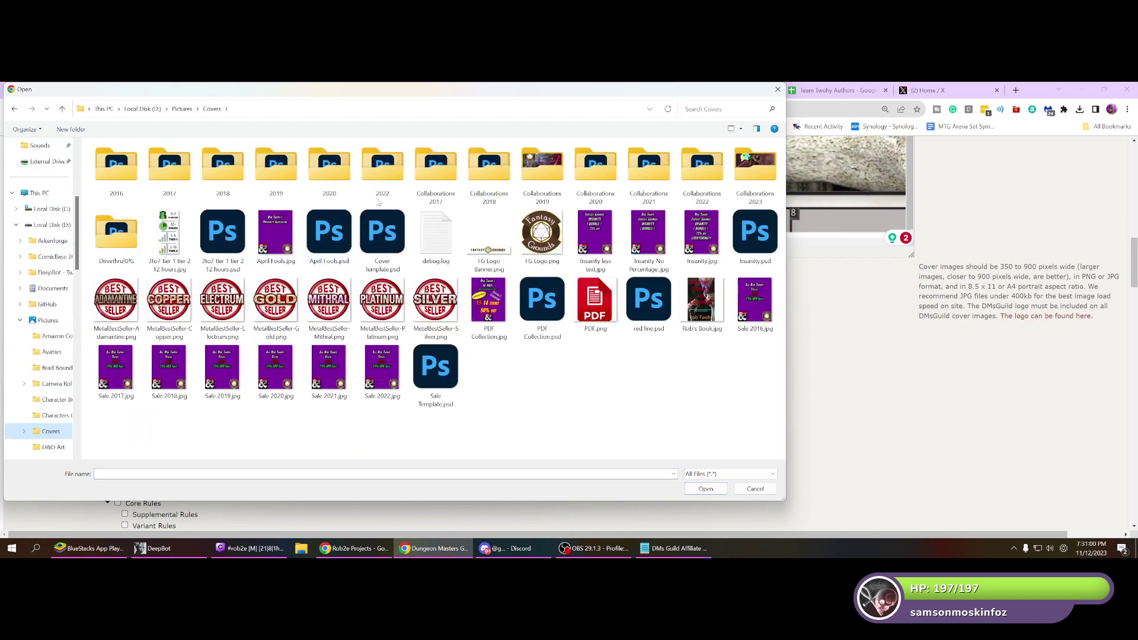
pyautogui.doubleClick(772, 190)
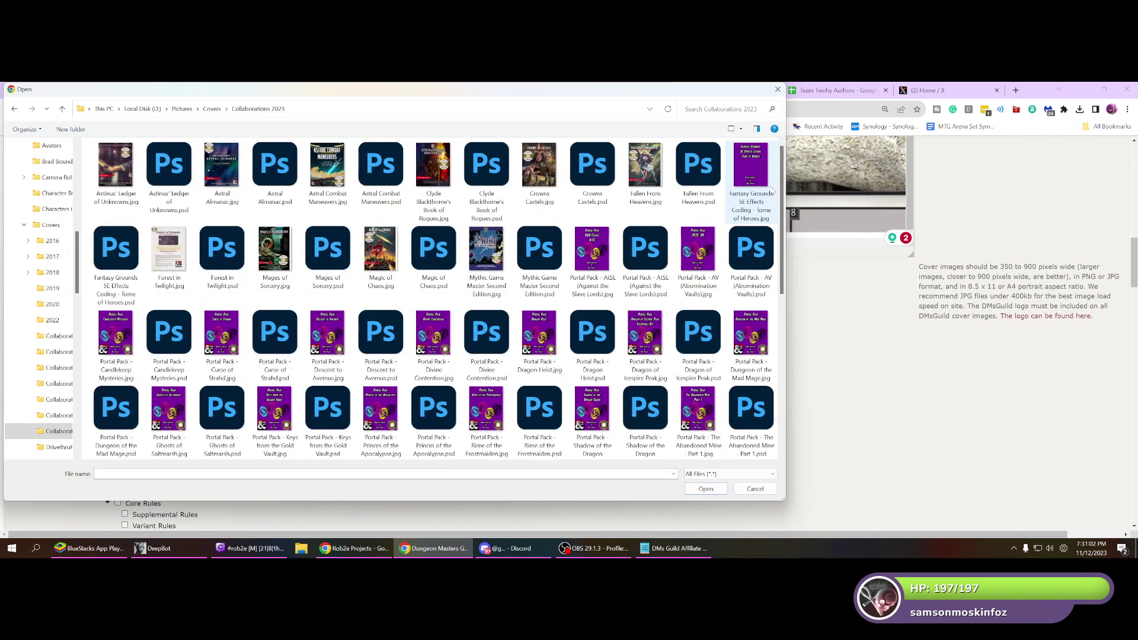
pyautogui.scroll(-5, 698, 261)
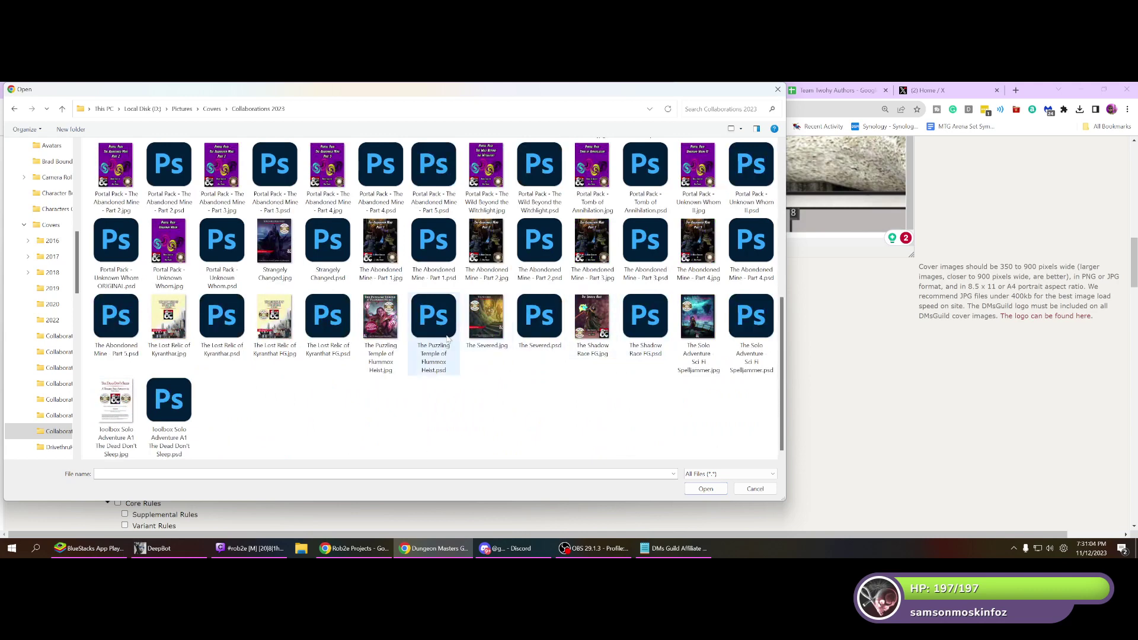
pyautogui.click(589, 320)
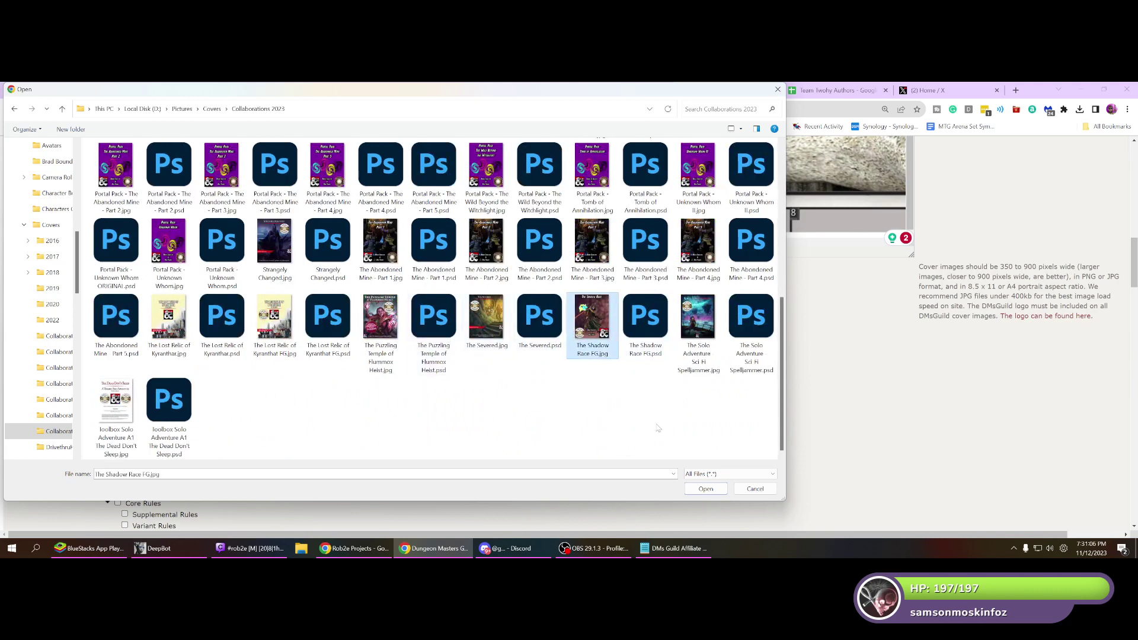
pyautogui.click(703, 488)
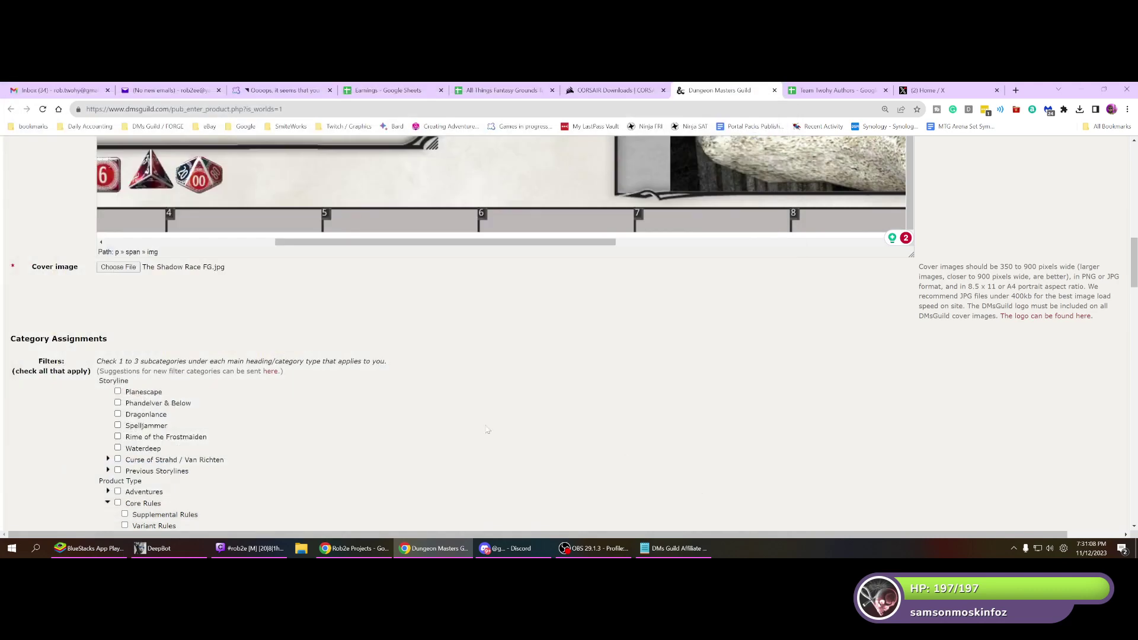
# Submit the new title form under the Community Content Agreement and dismiss the duplicate-submission notice.
pyautogui.scroll(-20, 56, 456)
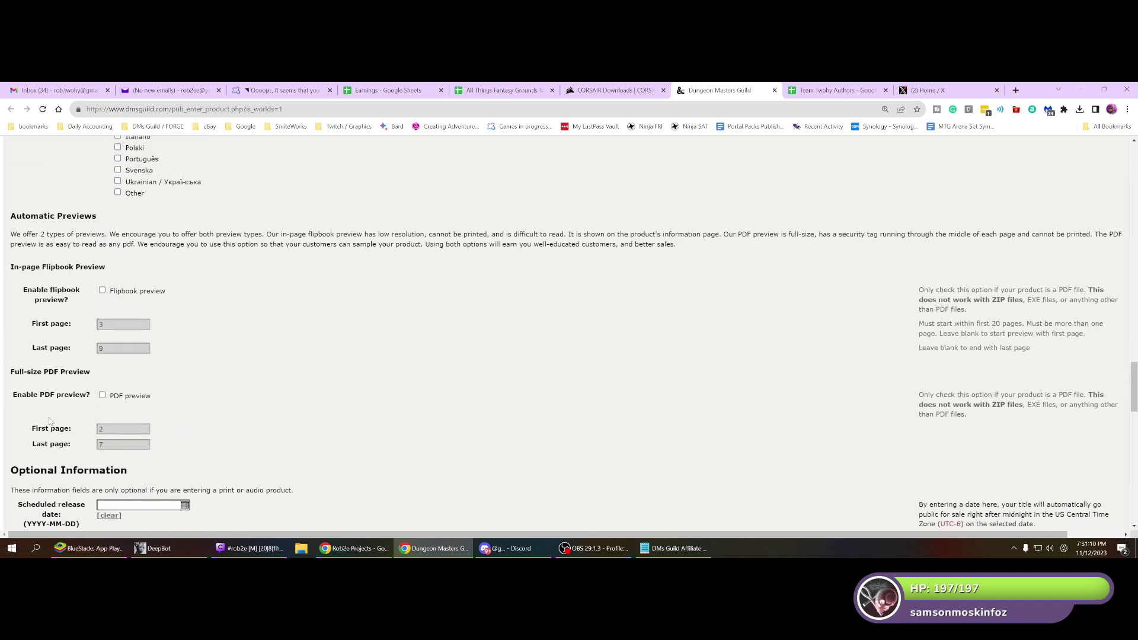
pyautogui.scroll(-15, 49, 419)
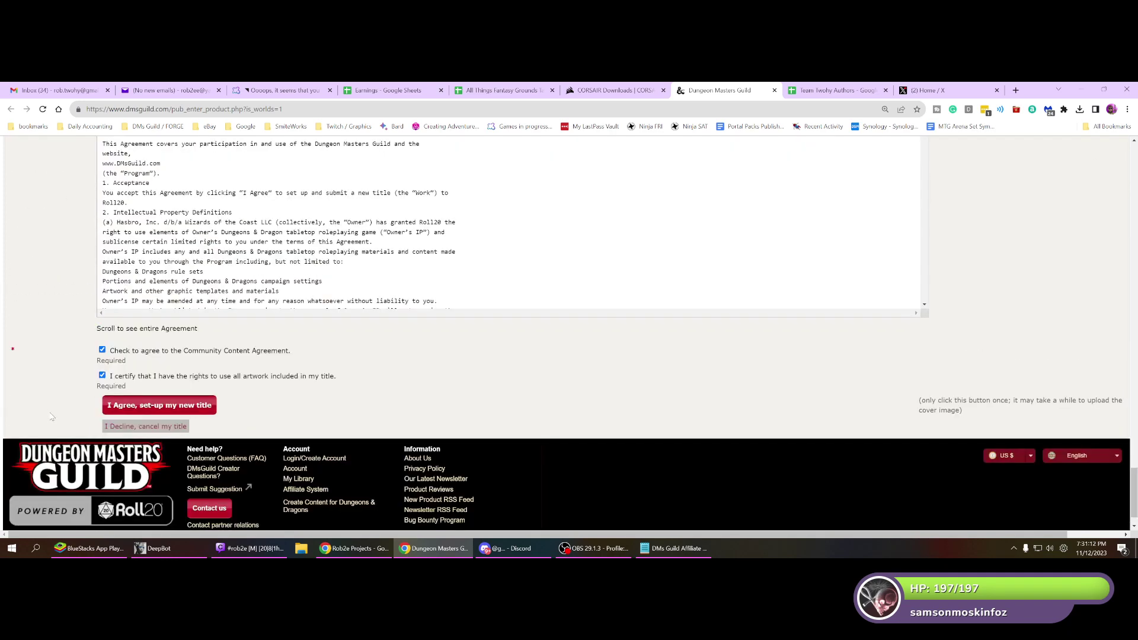
pyautogui.doubleClick(166, 404)
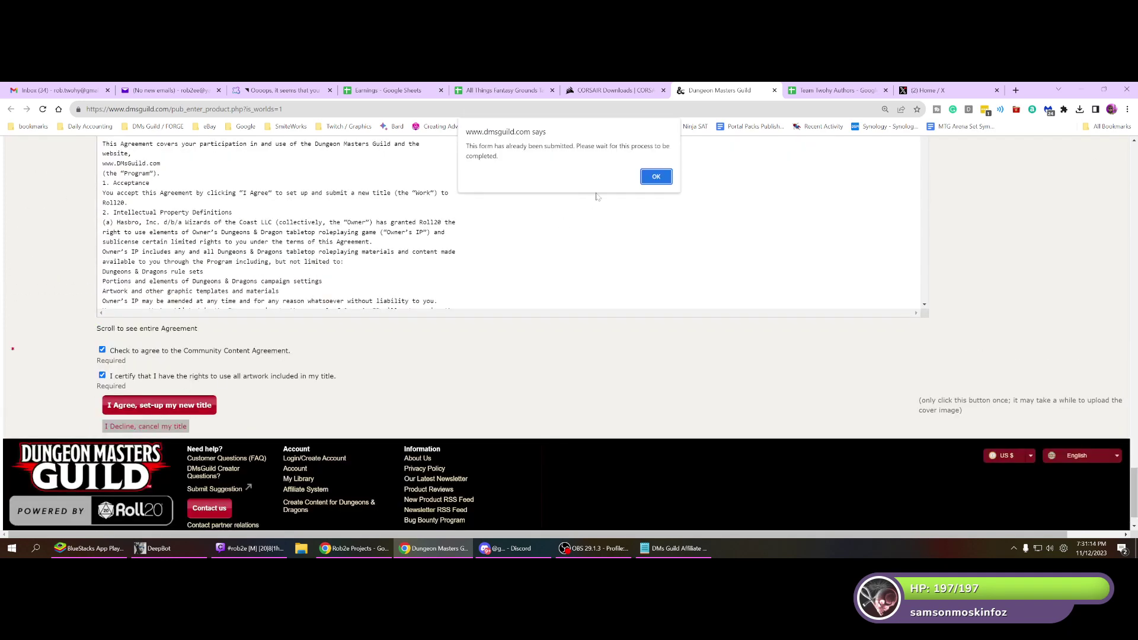
pyautogui.click(656, 177)
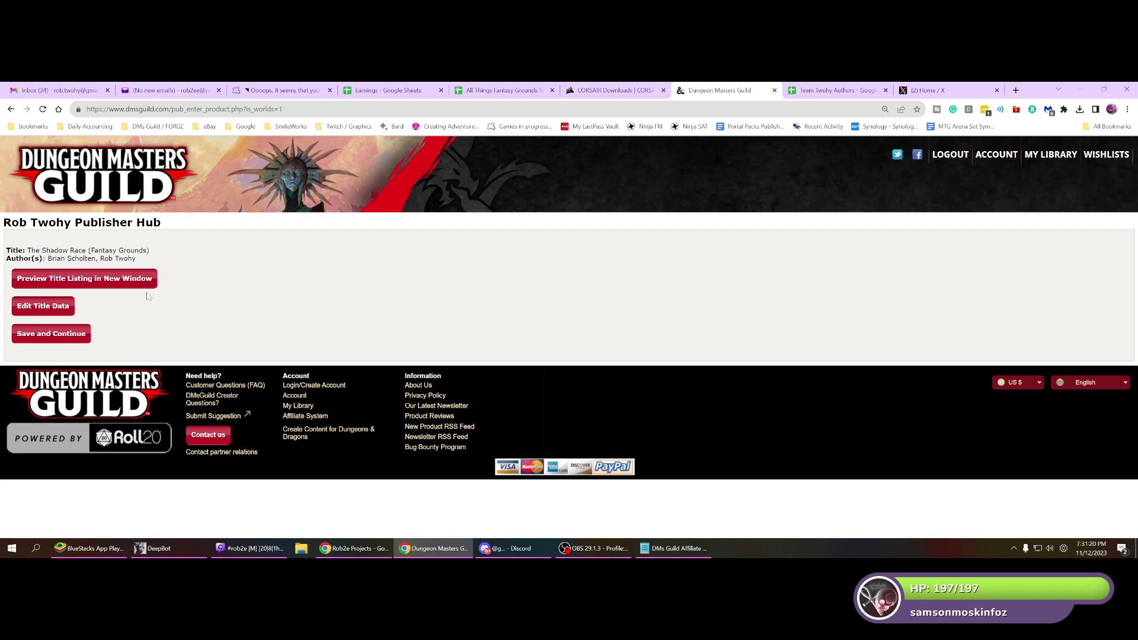
# Preview the title listing in a new window, check its cover, description and screenshot, and close the preview.
pyautogui.click(104, 279)
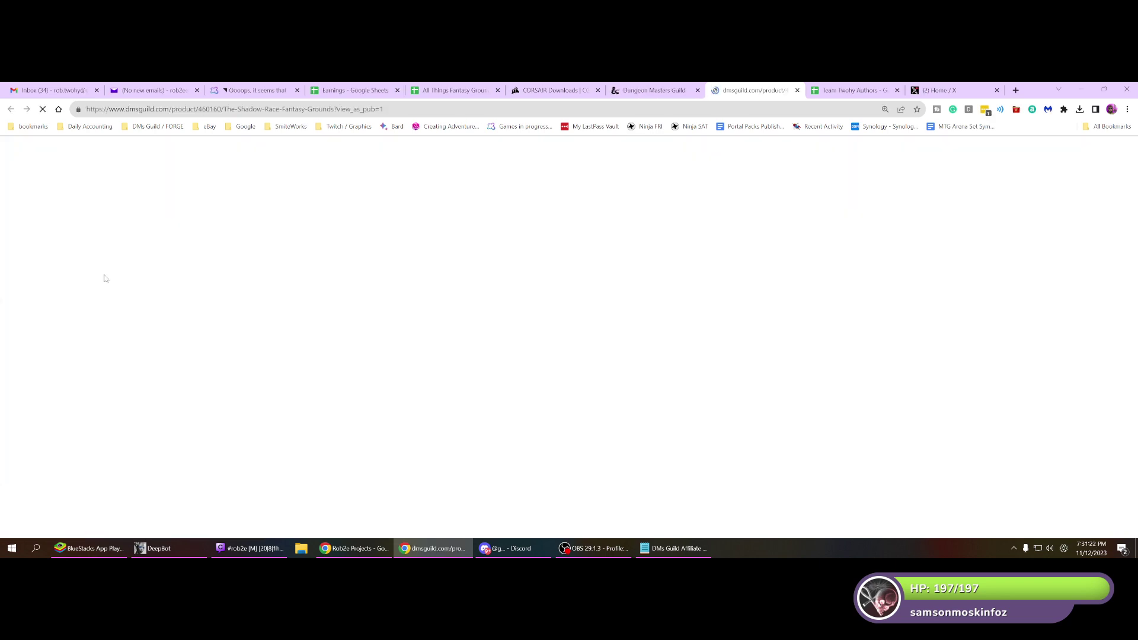
pyautogui.scroll(-3, 455, 285)
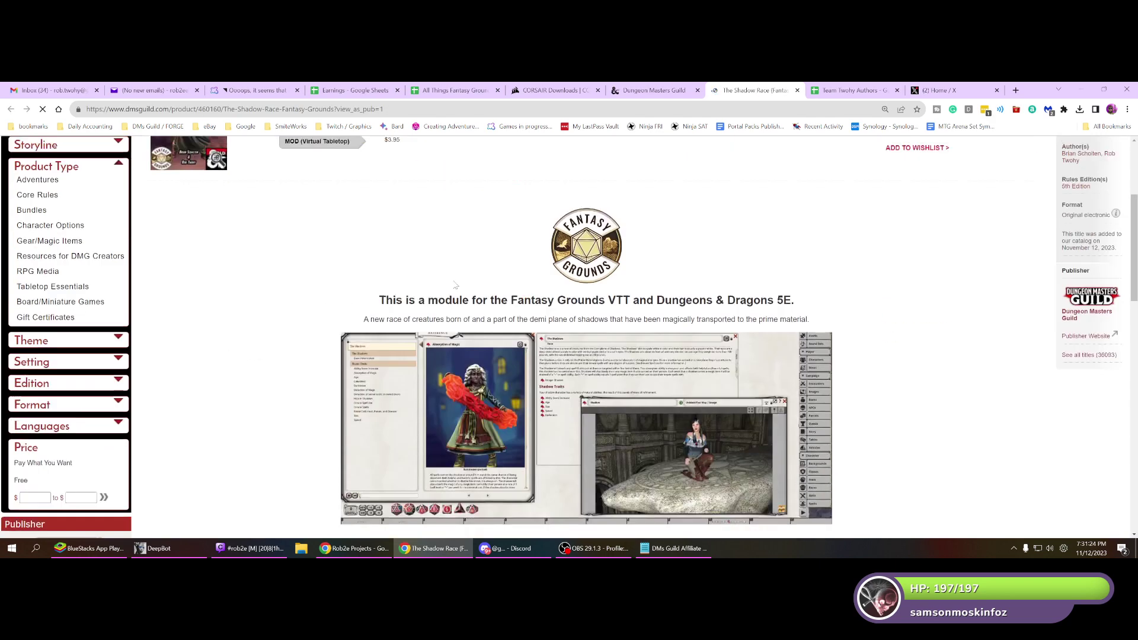
pyautogui.scroll(-8, 456, 285)
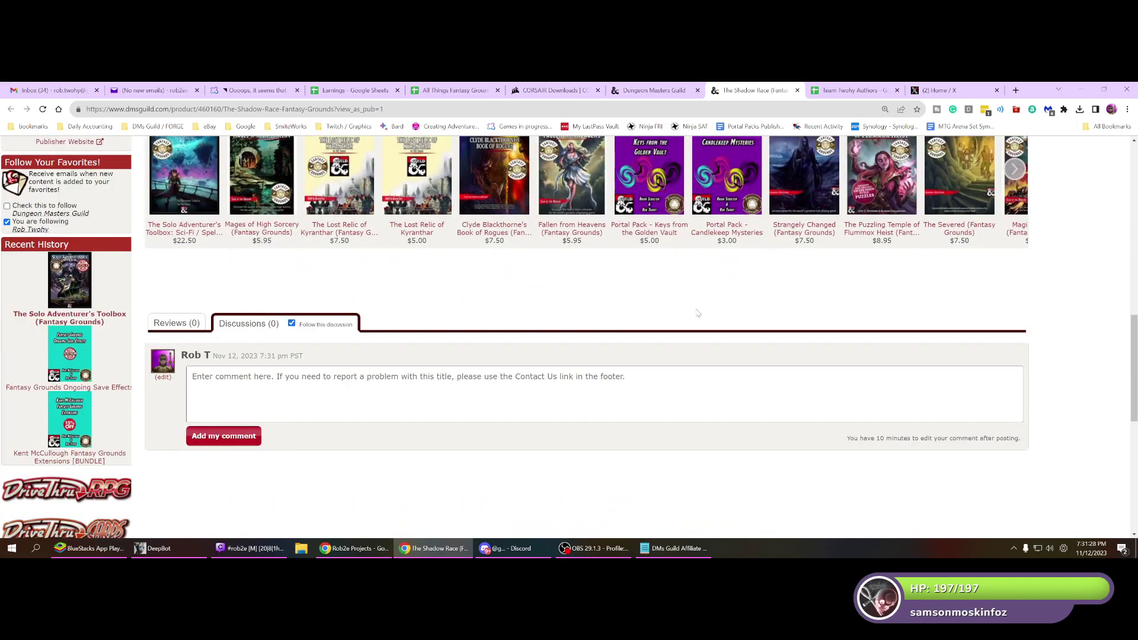
pyautogui.scroll(10, 683, 318)
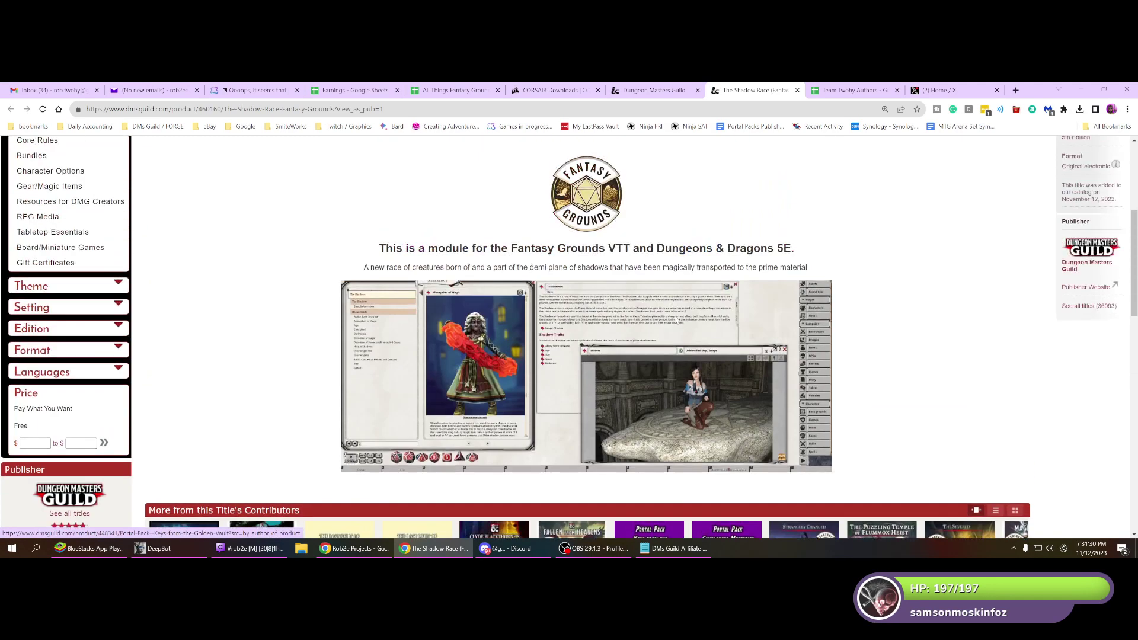
pyautogui.scroll(-7, 918, 264)
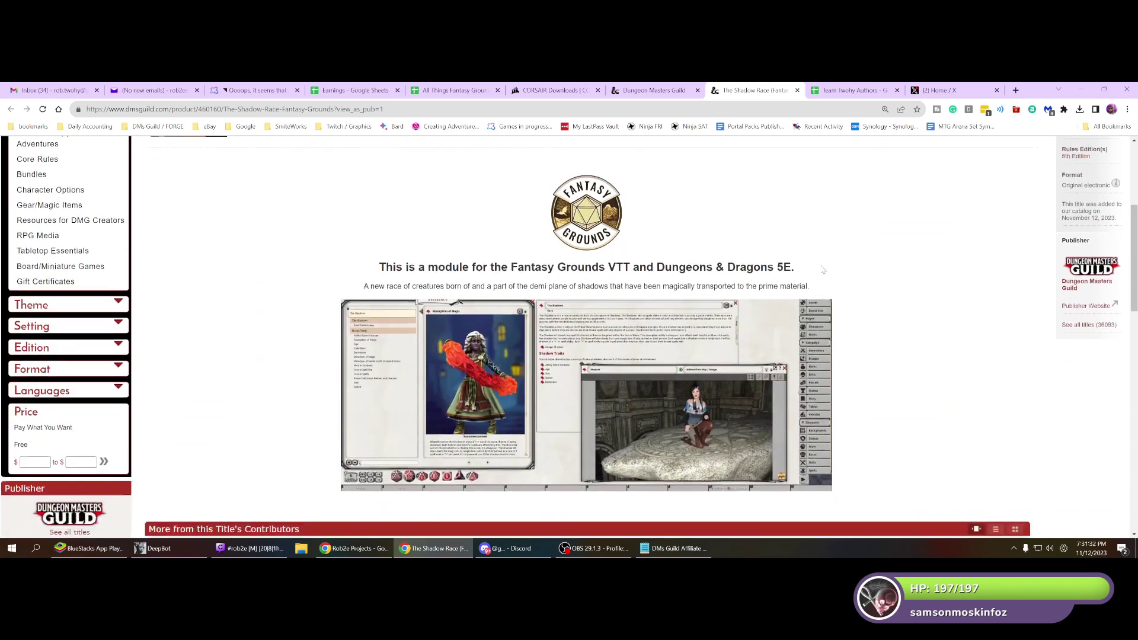
pyautogui.scroll(7, 918, 264)
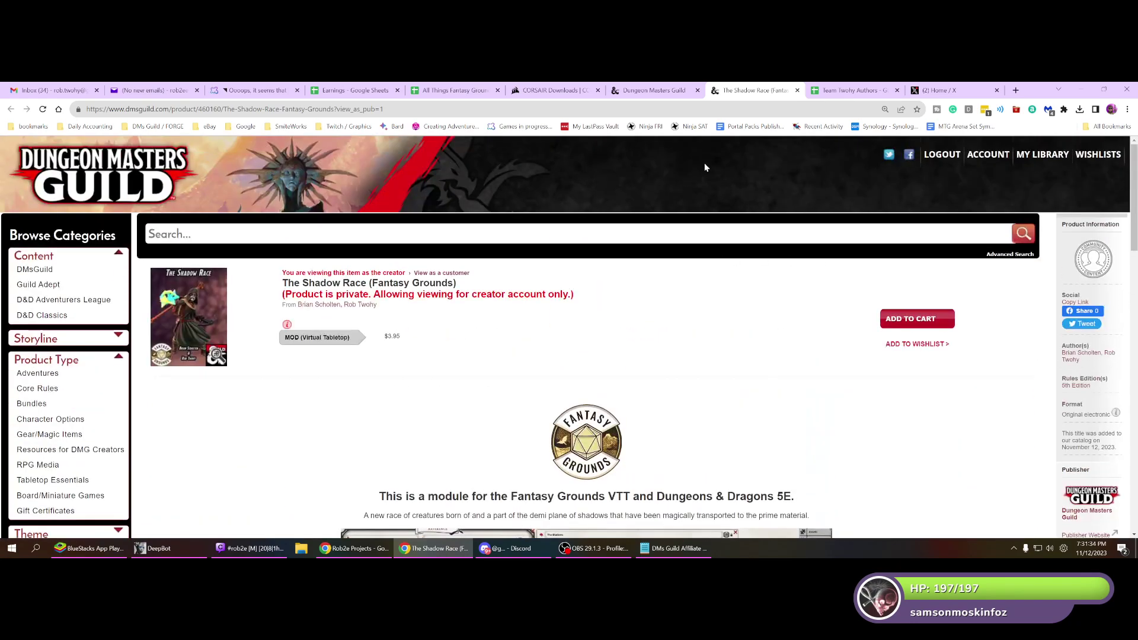
pyautogui.click(797, 90)
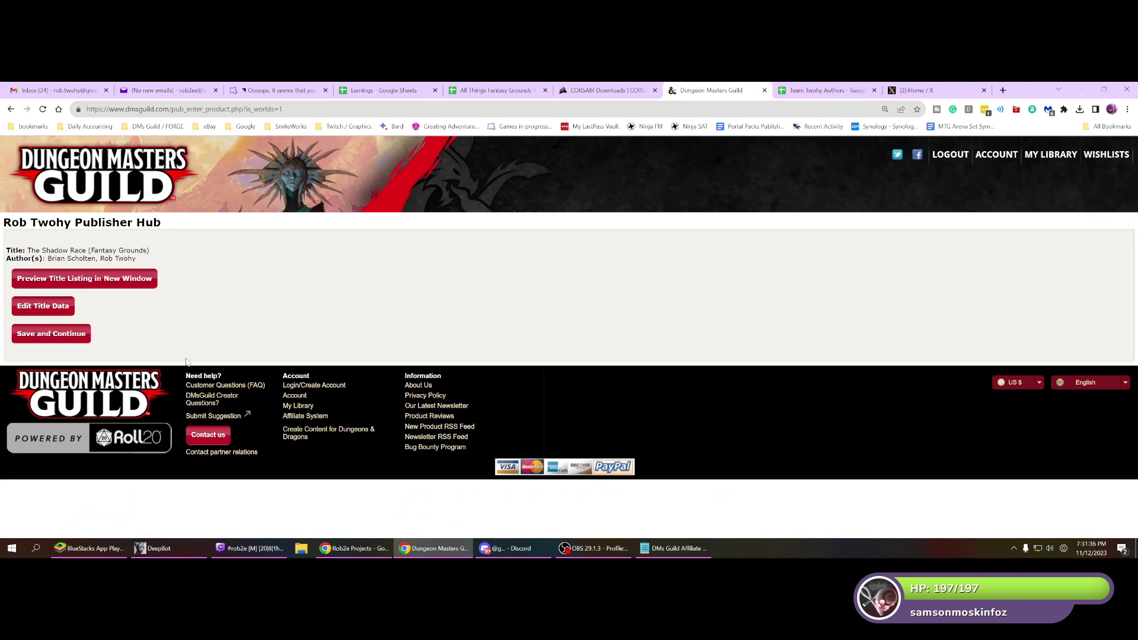
# Save the title data, open its file upload page, and add README.txt from the $DMs Guild Uploads documents folder.
pyautogui.click(65, 337)
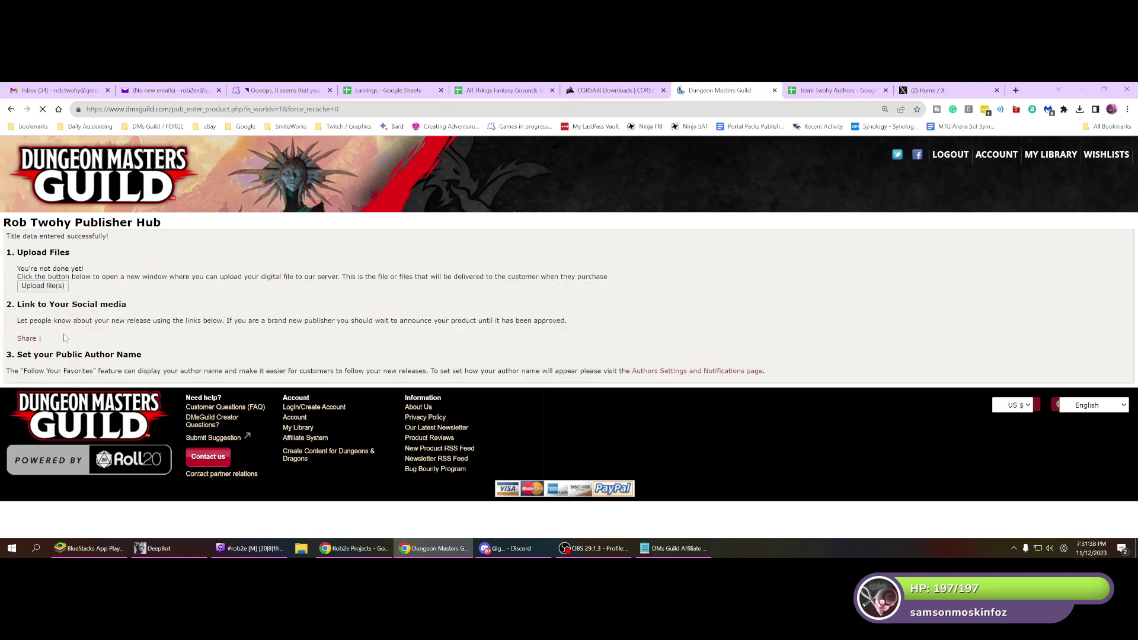
pyautogui.click(49, 289)
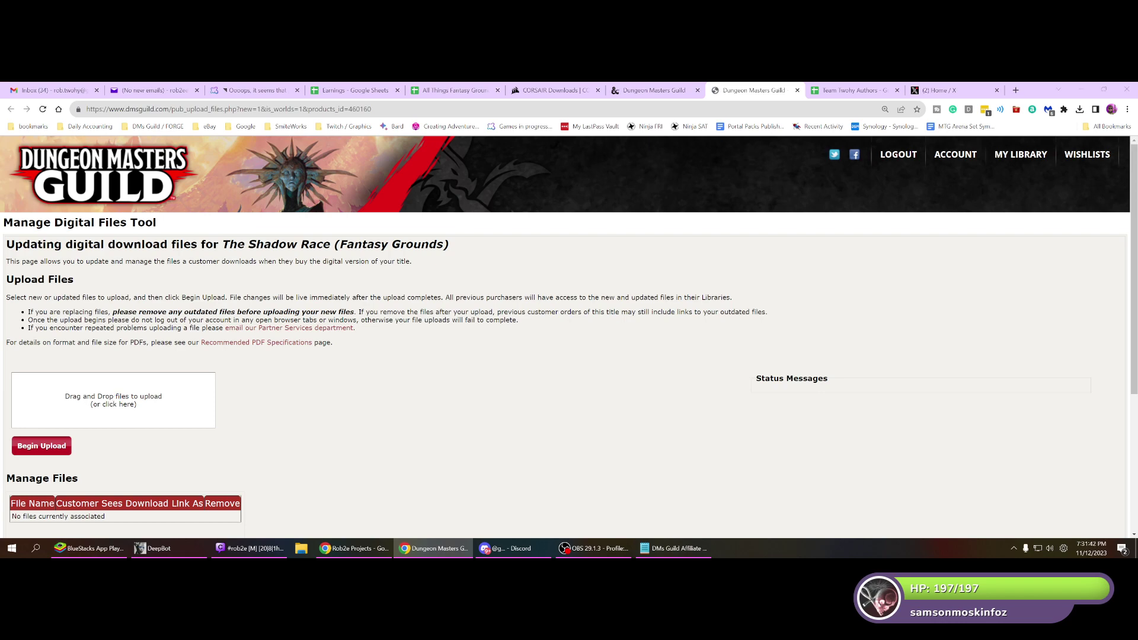
pyautogui.click(113, 403)
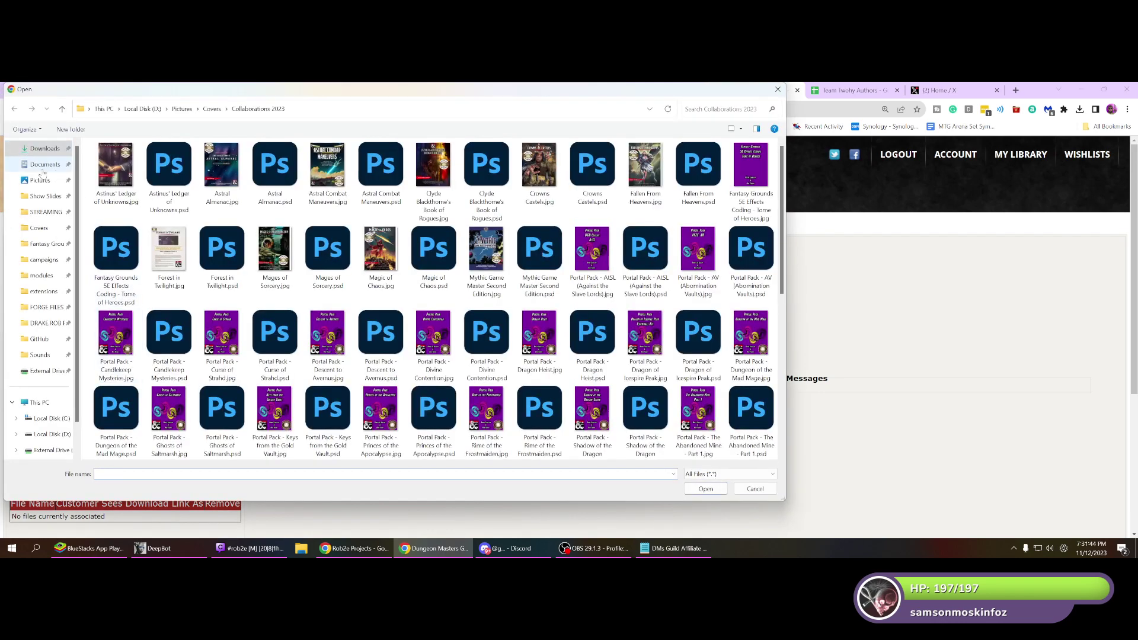
pyautogui.click(44, 164)
pyautogui.doubleClick(126, 162)
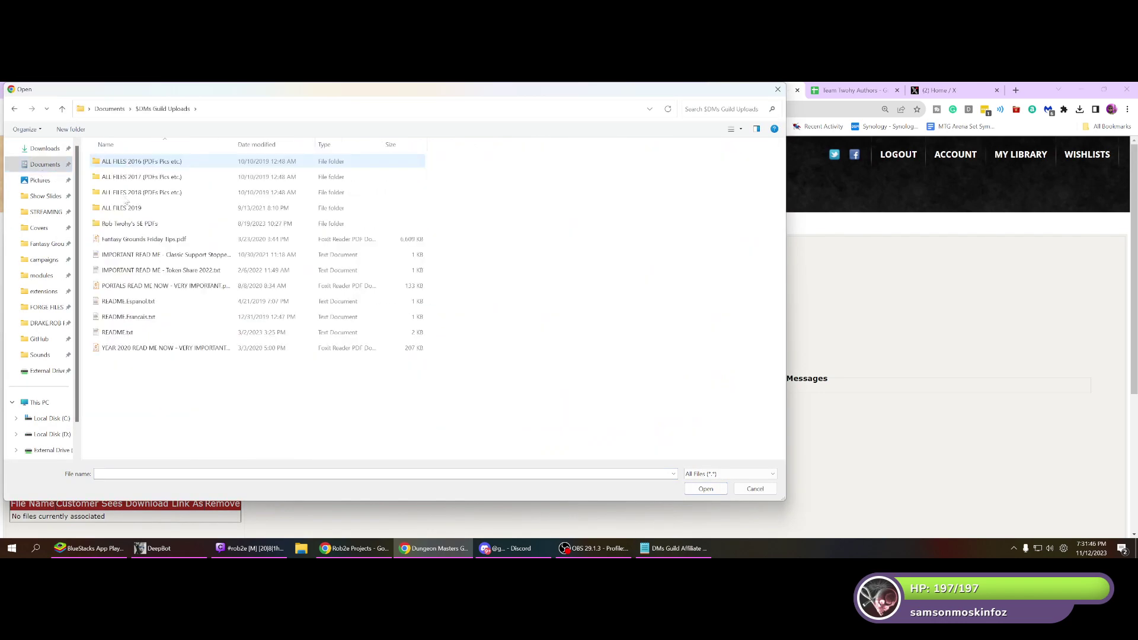
pyautogui.click(119, 333)
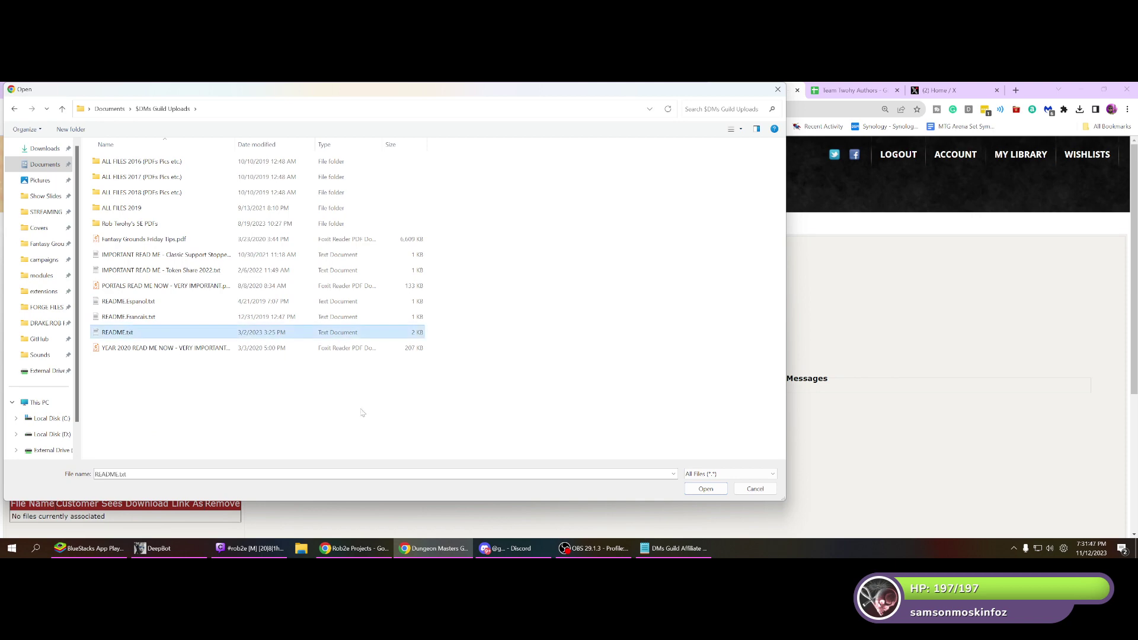
pyautogui.click(723, 491)
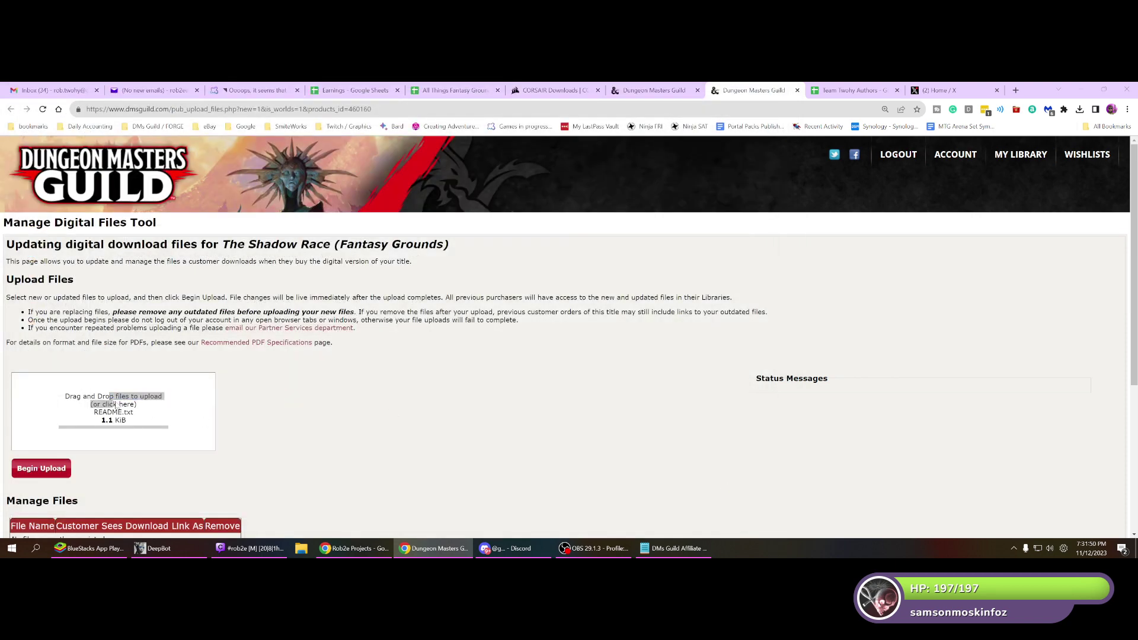
# Add The Shadow Race.mod from the Fantasy Grounds modules folder and upload both queued files.
pyautogui.click(121, 405)
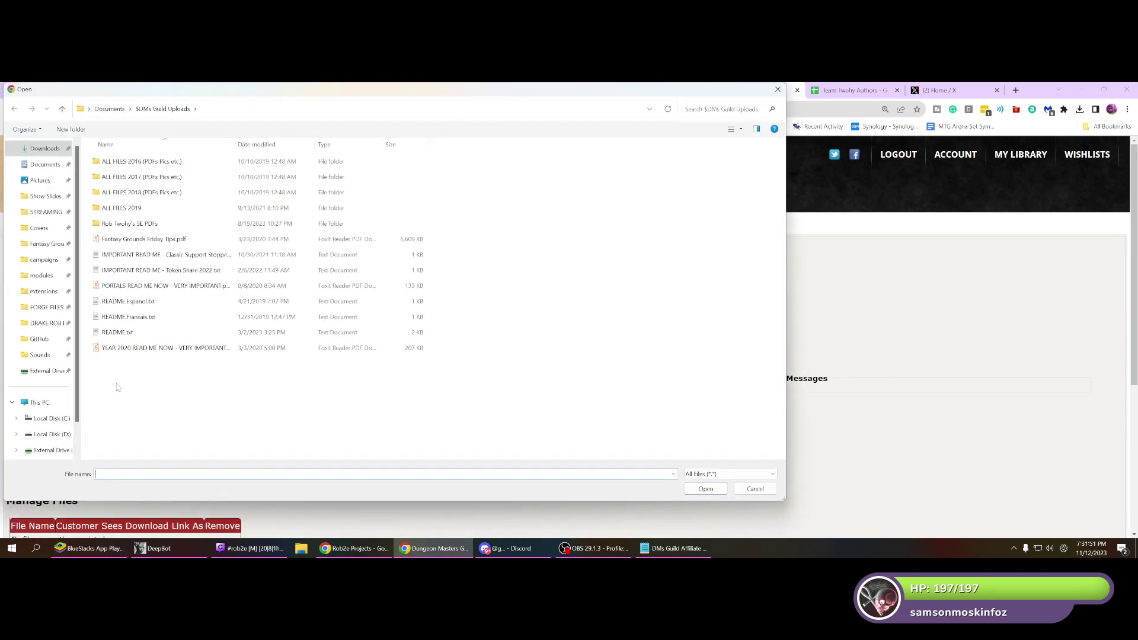
pyautogui.click(42, 276)
pyautogui.click(144, 161)
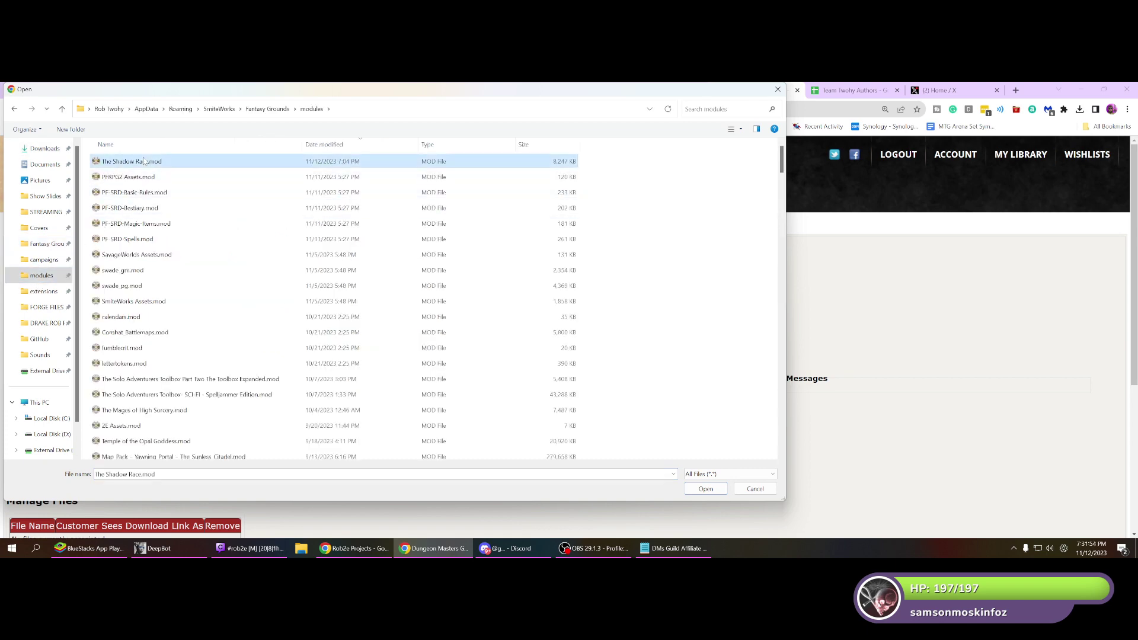
pyautogui.click(706, 489)
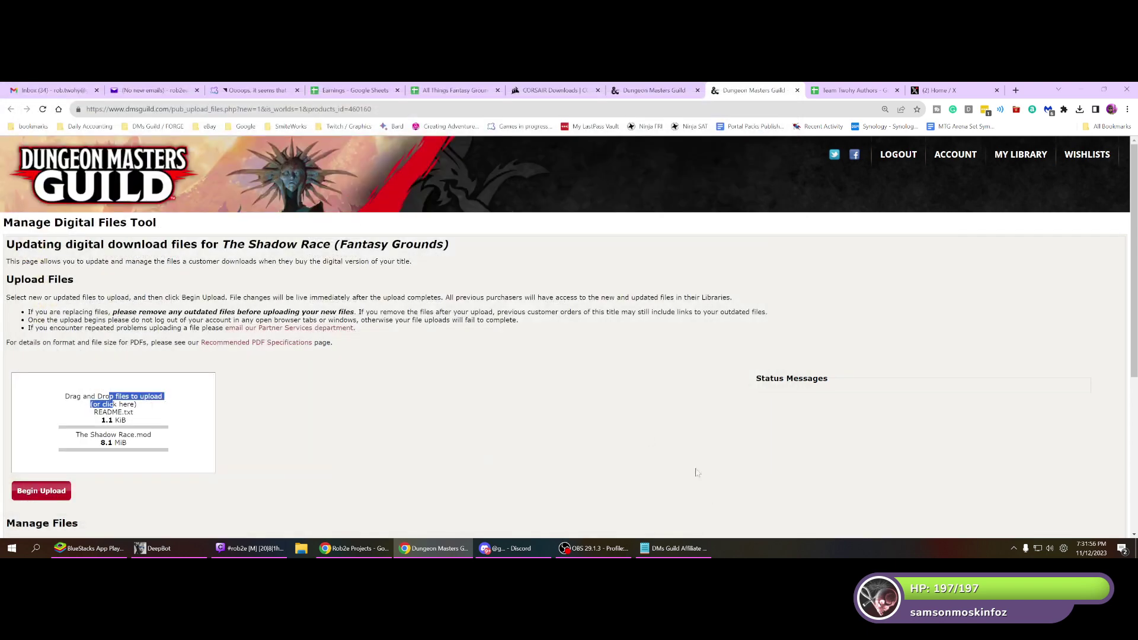
pyautogui.scroll(-3, 535, 405)
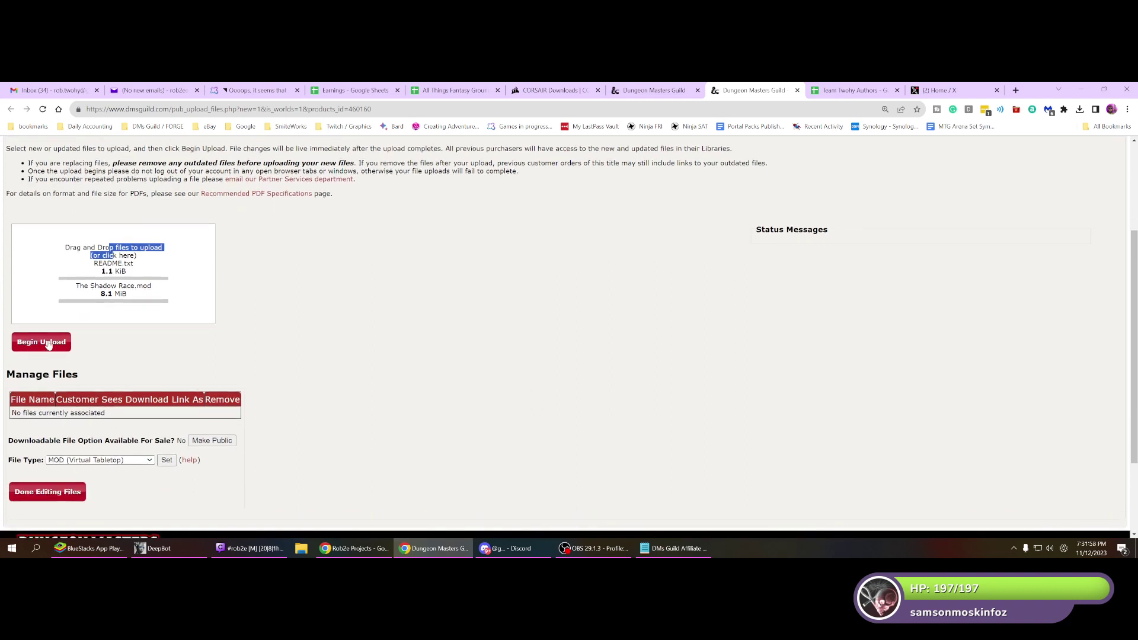
pyautogui.click(49, 343)
# Make the downloadable file option public for sale and finish editing the title's files.
pyautogui.scroll(-2, 48, 343)
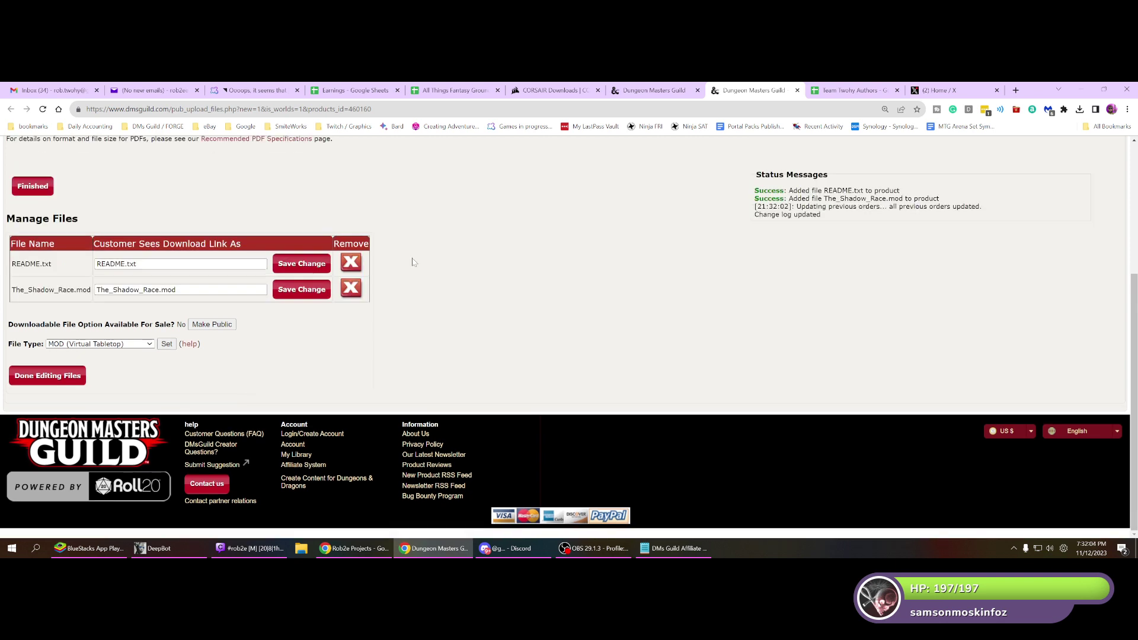
pyautogui.click(215, 326)
pyautogui.click(46, 376)
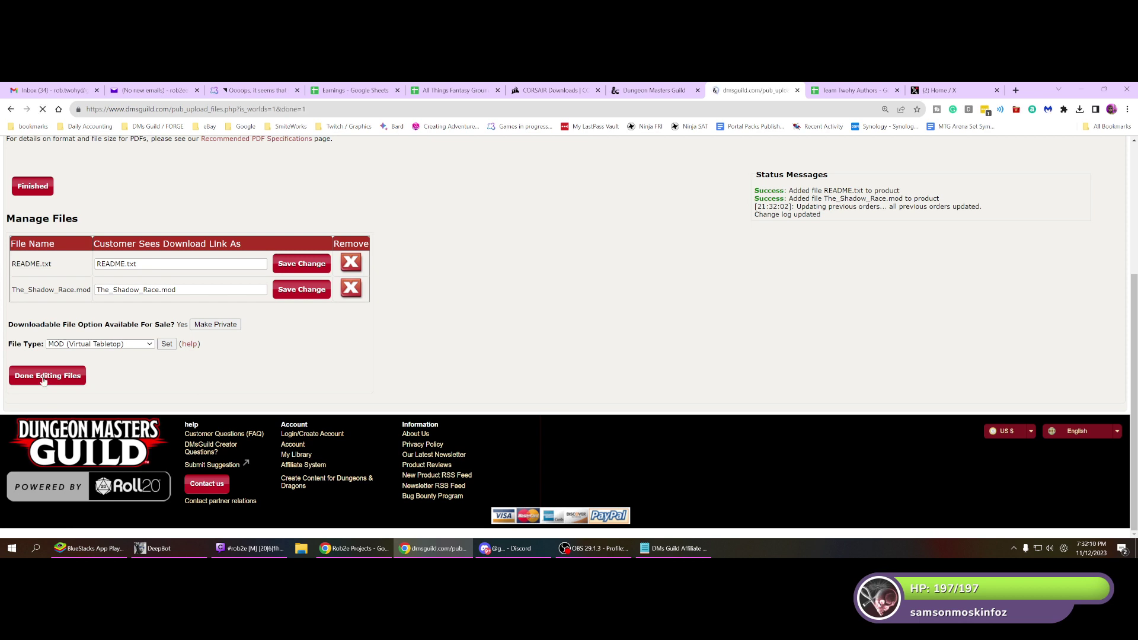